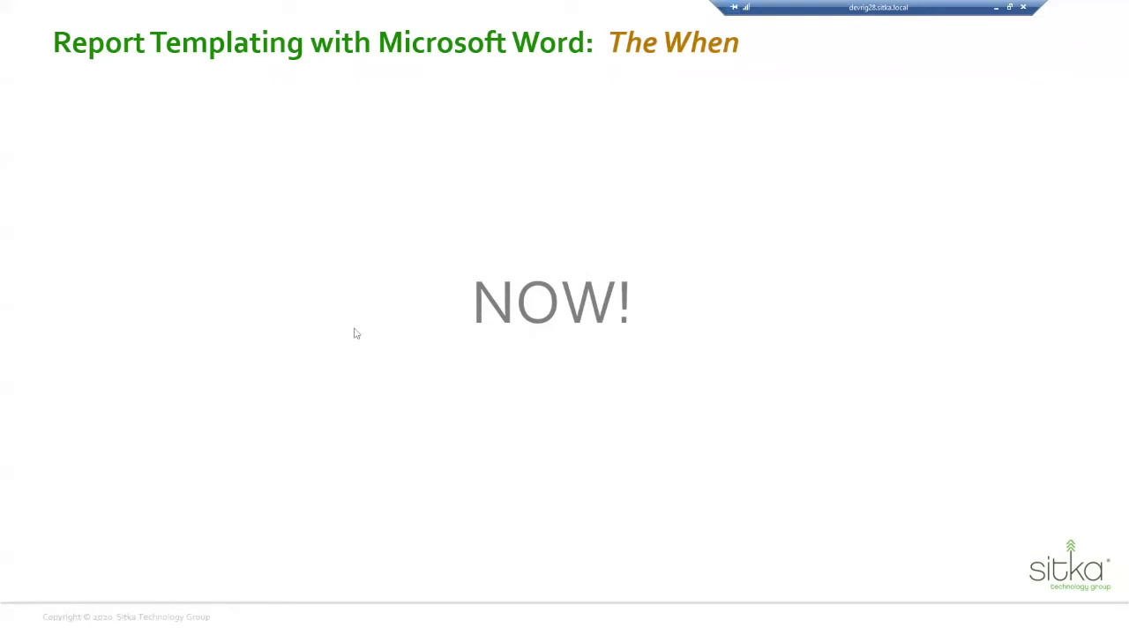
# - End the slide show after the demo slide and switch to the RCD Project Tracker site in Firefox
pyautogui.click(354, 333)
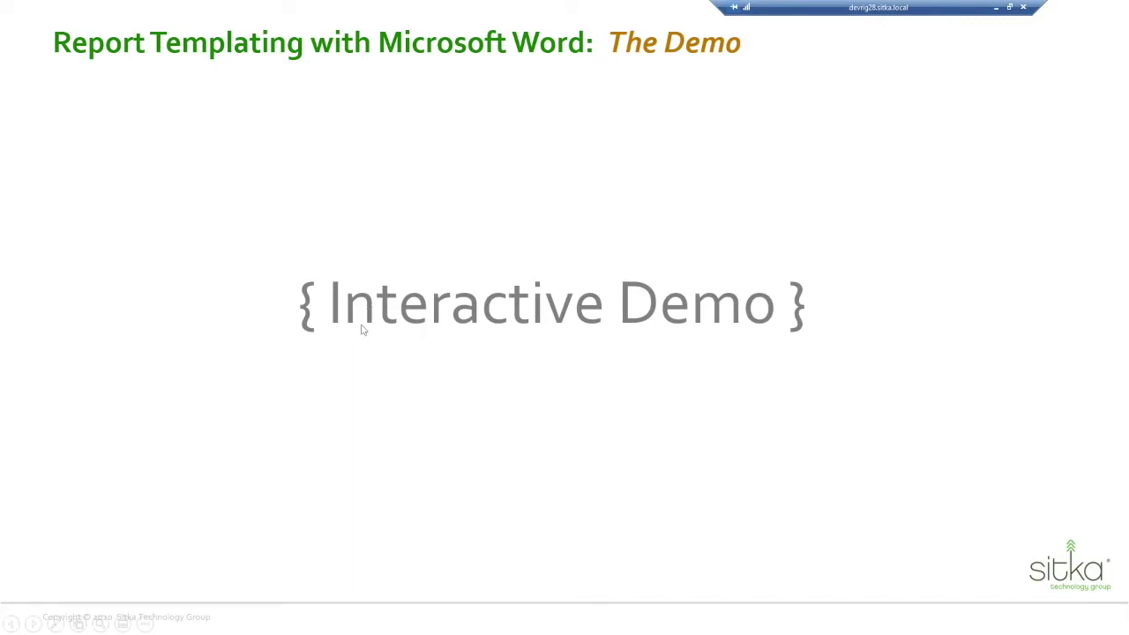
pyautogui.press('Escape')
pyautogui.hotkey('alt', 'Tab')
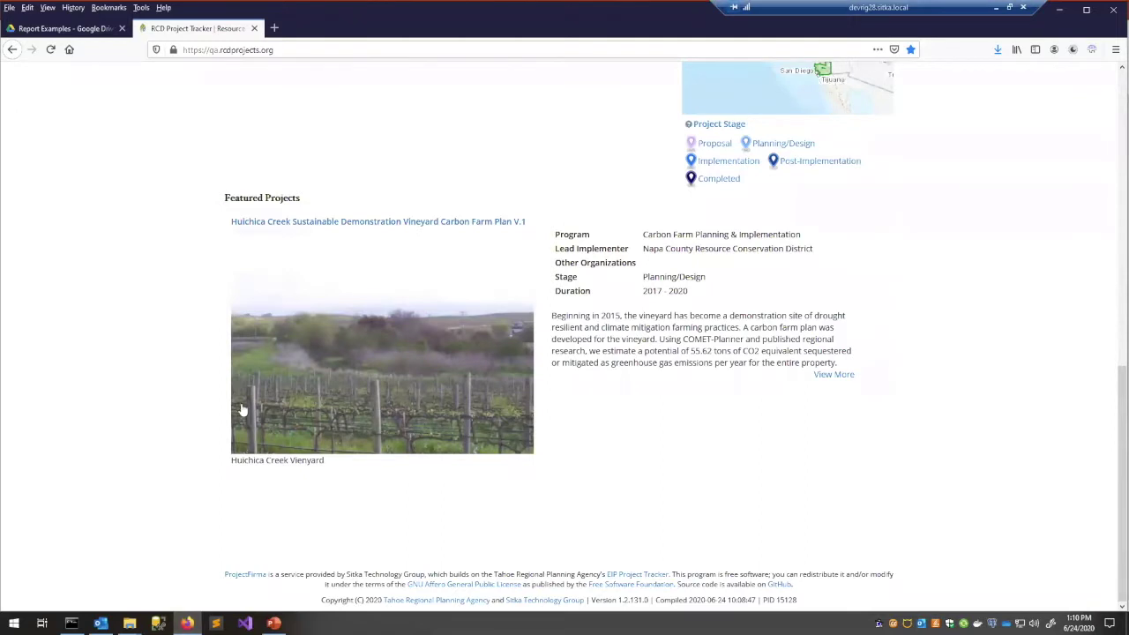
# - Look over the RCD Project Tracker home page and its available configuration options
pyautogui.scroll(5, 221, 138)
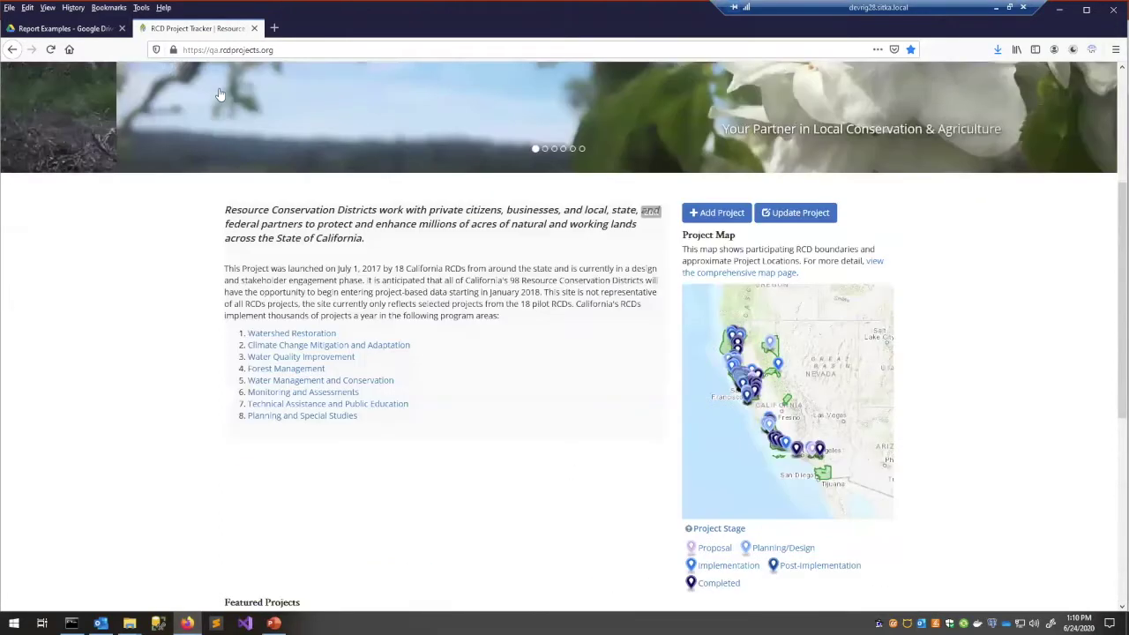
pyautogui.scroll(3, 220, 94)
pyautogui.click(209, 92)
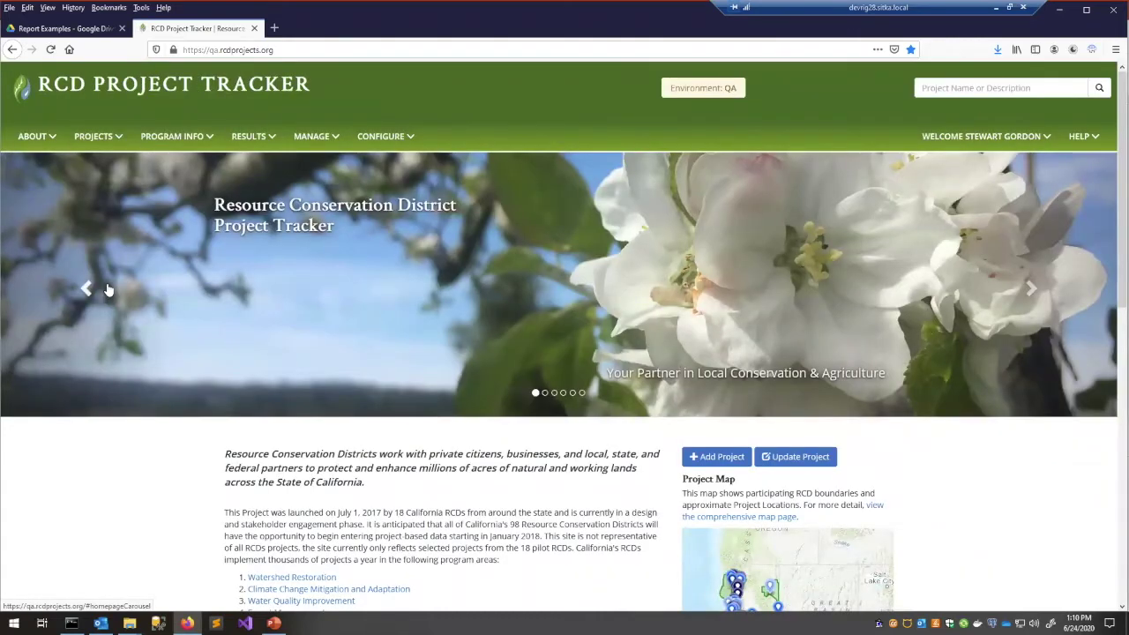
pyautogui.scroll(-5, 108, 287)
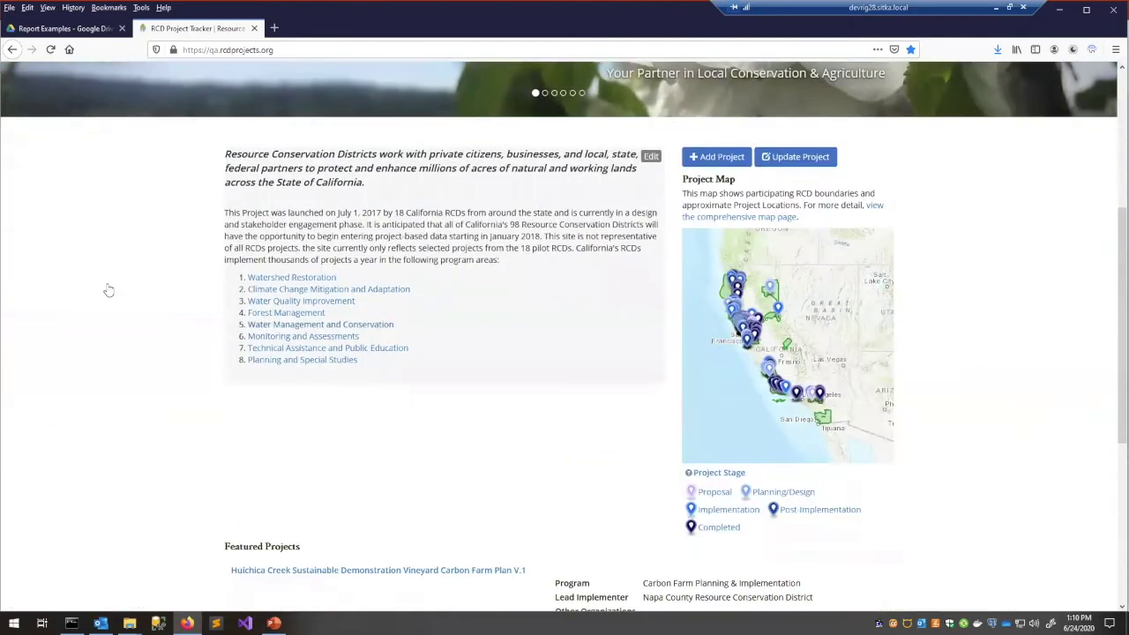
pyautogui.scroll(5, 372, 310)
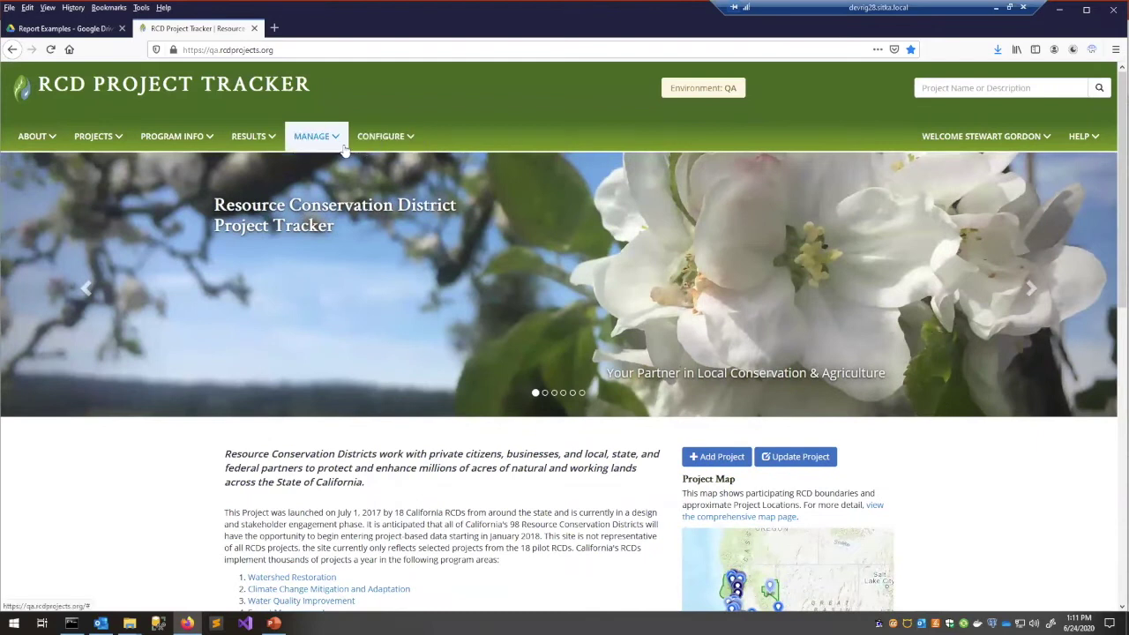
pyautogui.click(381, 141)
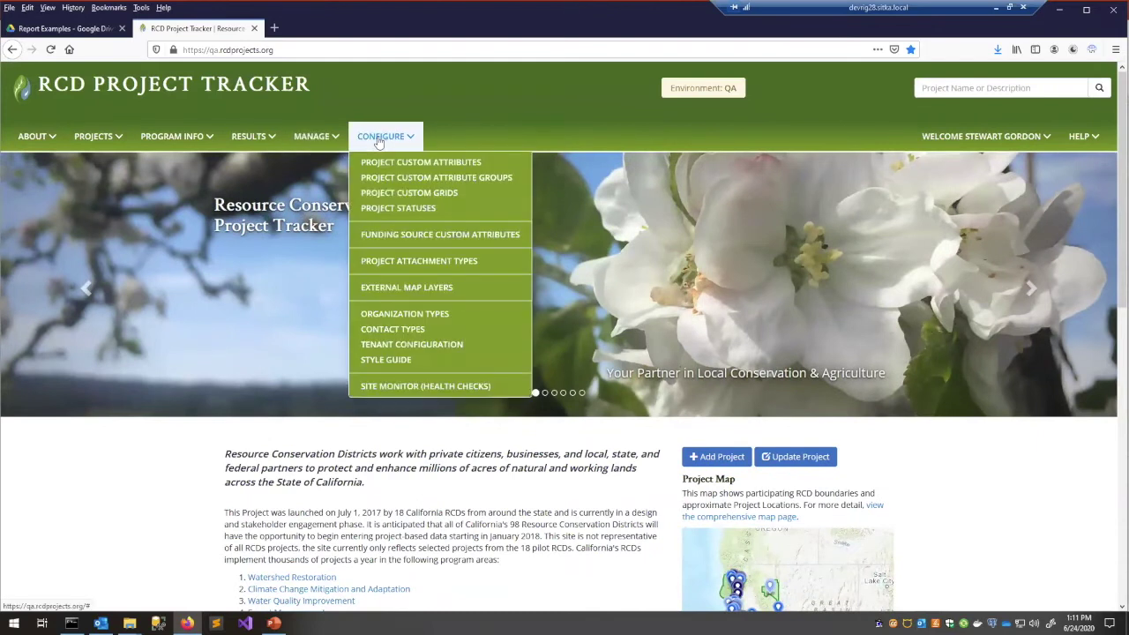
pyautogui.click(179, 413)
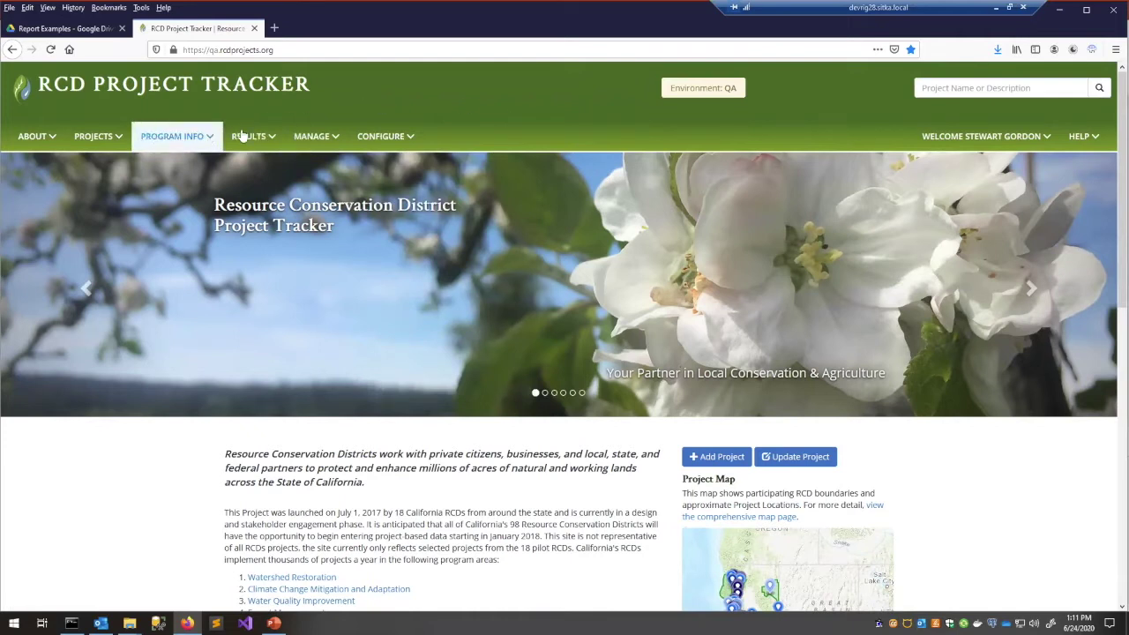
# - Enable reports in the basic settings of the tenant configuration and save the change
pyautogui.click(383, 137)
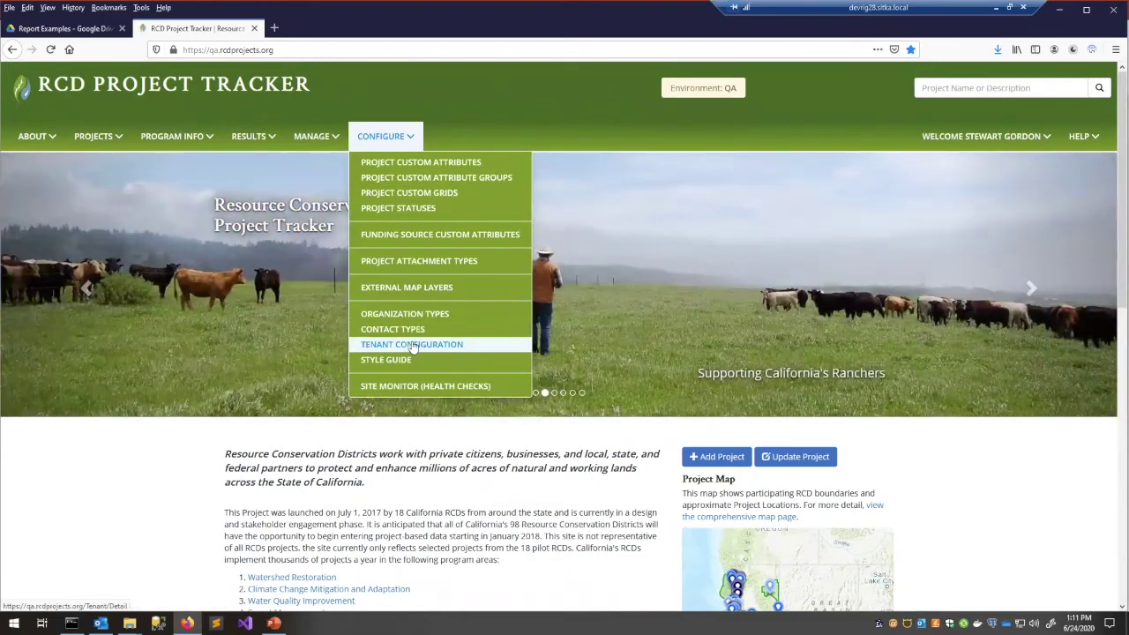
pyautogui.click(413, 344)
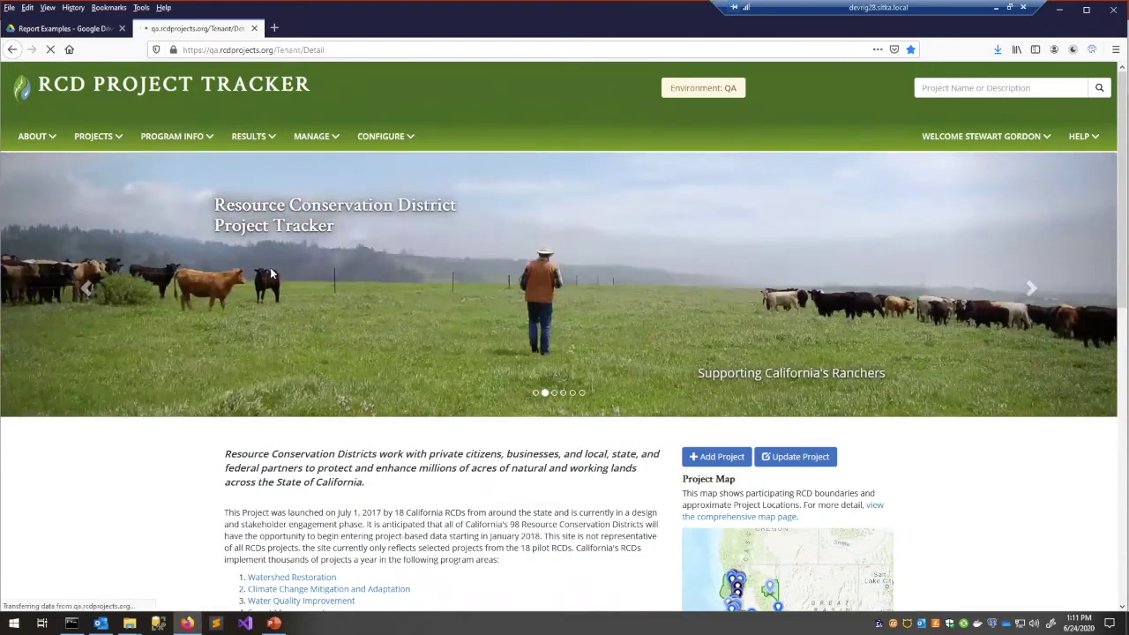
pyautogui.scroll(-5, 269, 432)
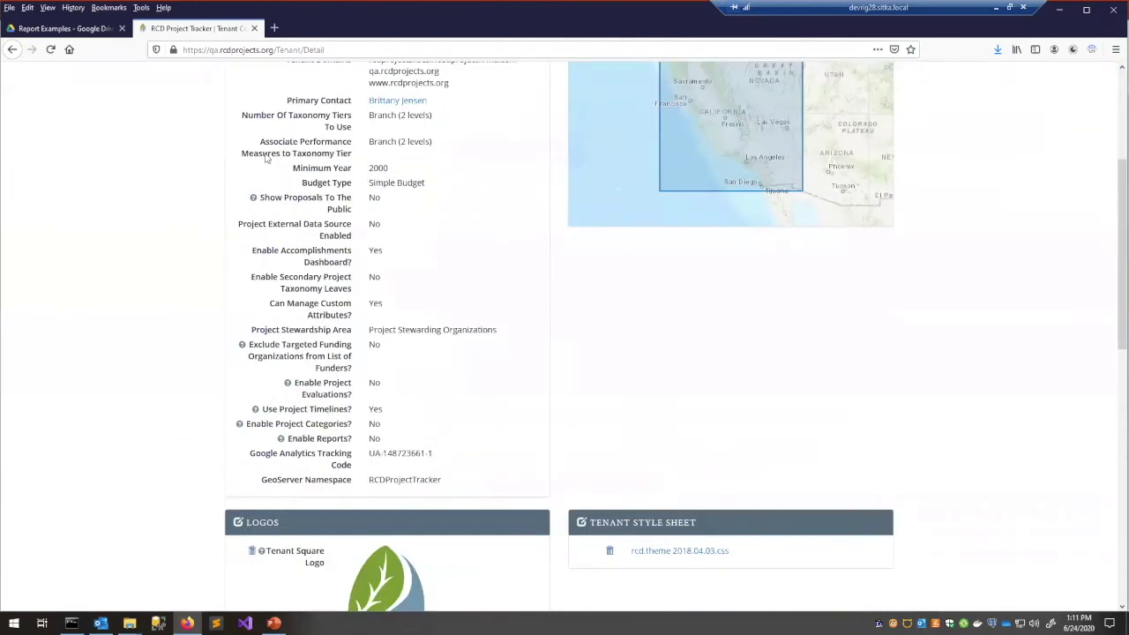
pyautogui.scroll(3, 264, 156)
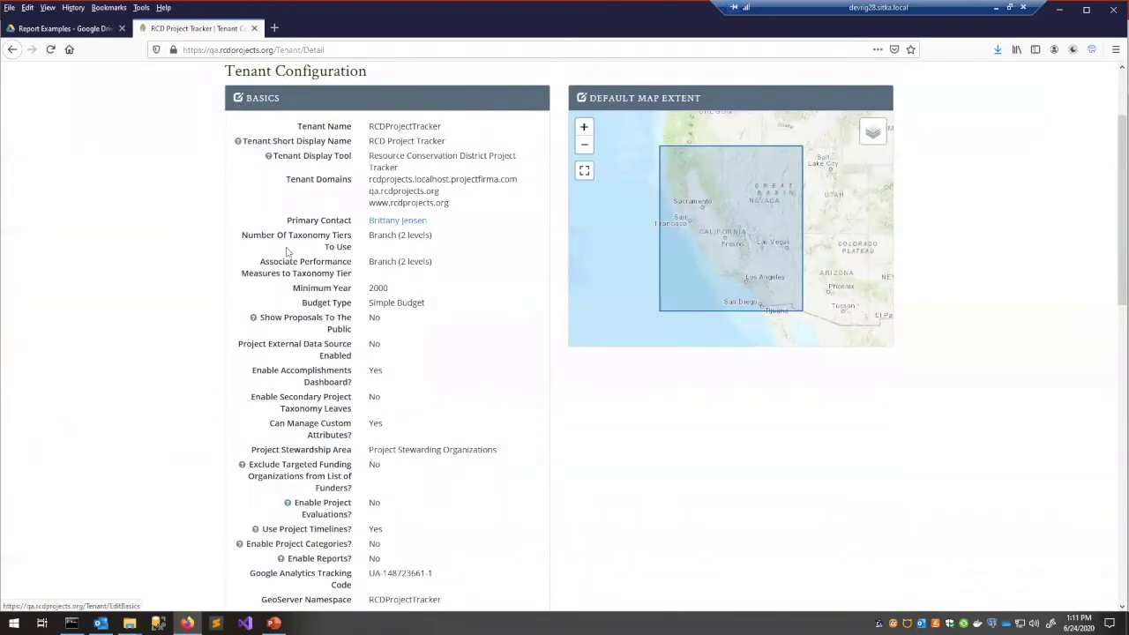
pyautogui.scroll(-5, 492, 480)
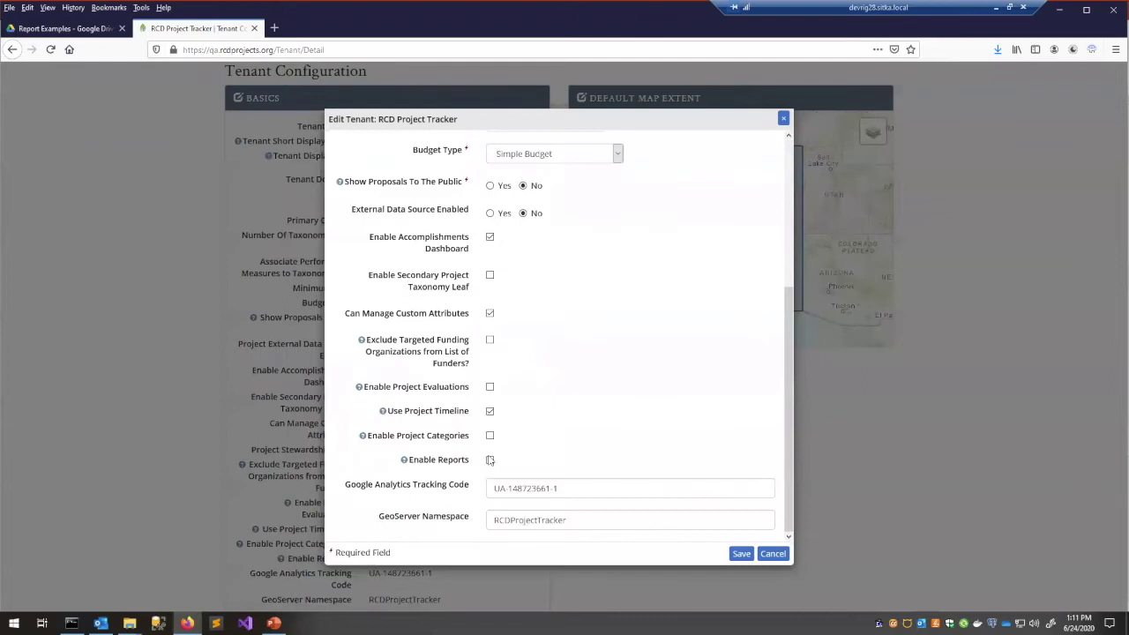
pyautogui.click(740, 554)
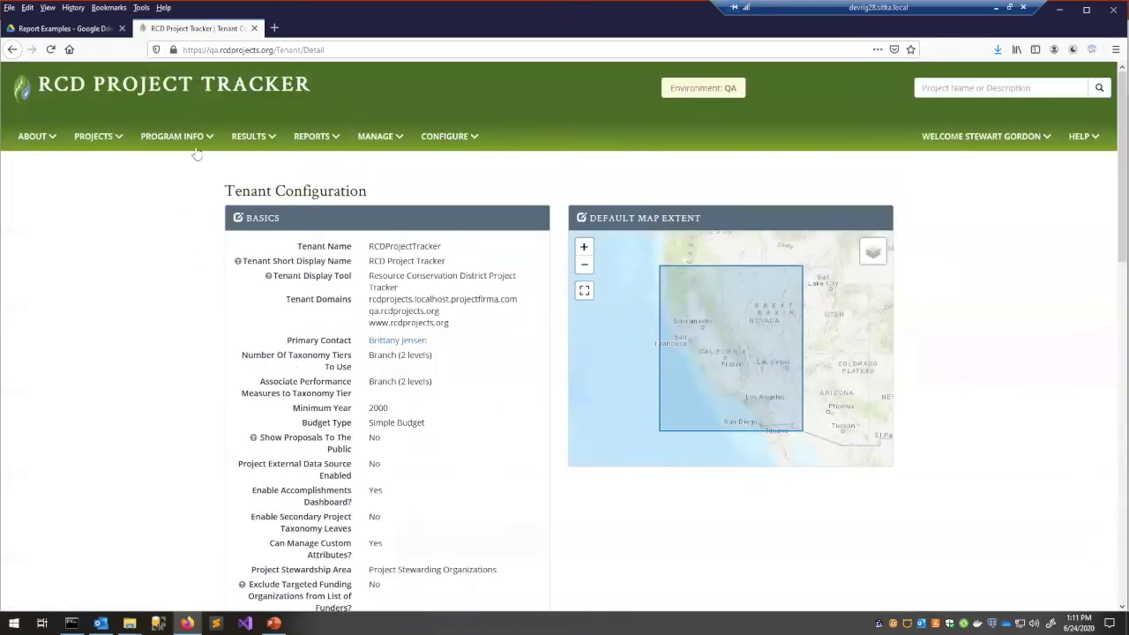
# - Go to the report template management page and open the Report Center User Guide
pyautogui.click(320, 141)
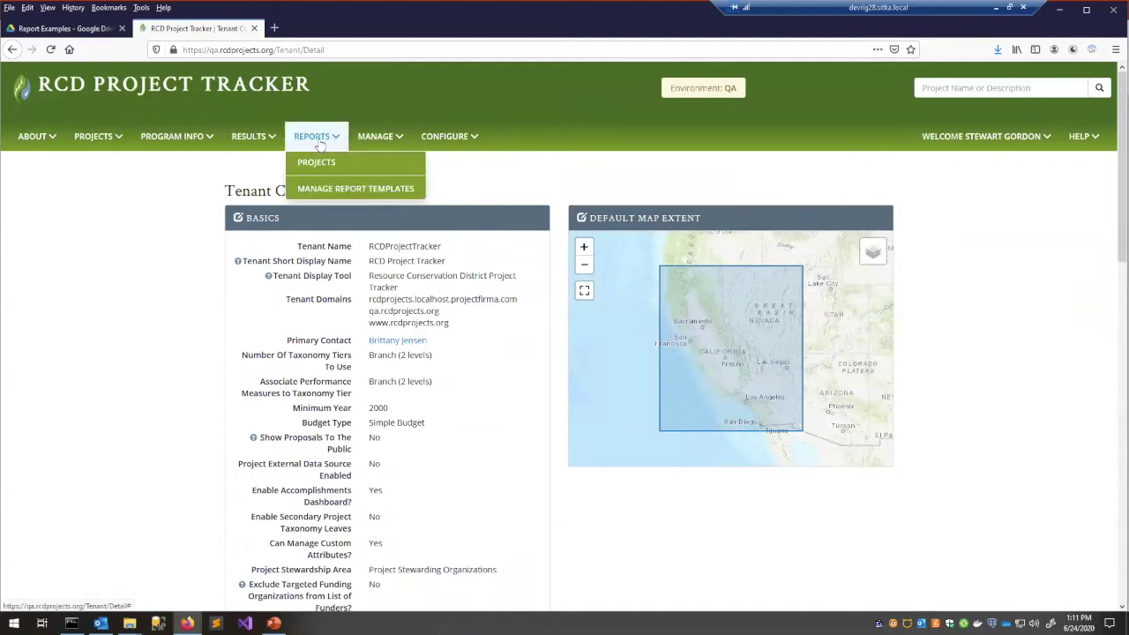
pyautogui.click(338, 196)
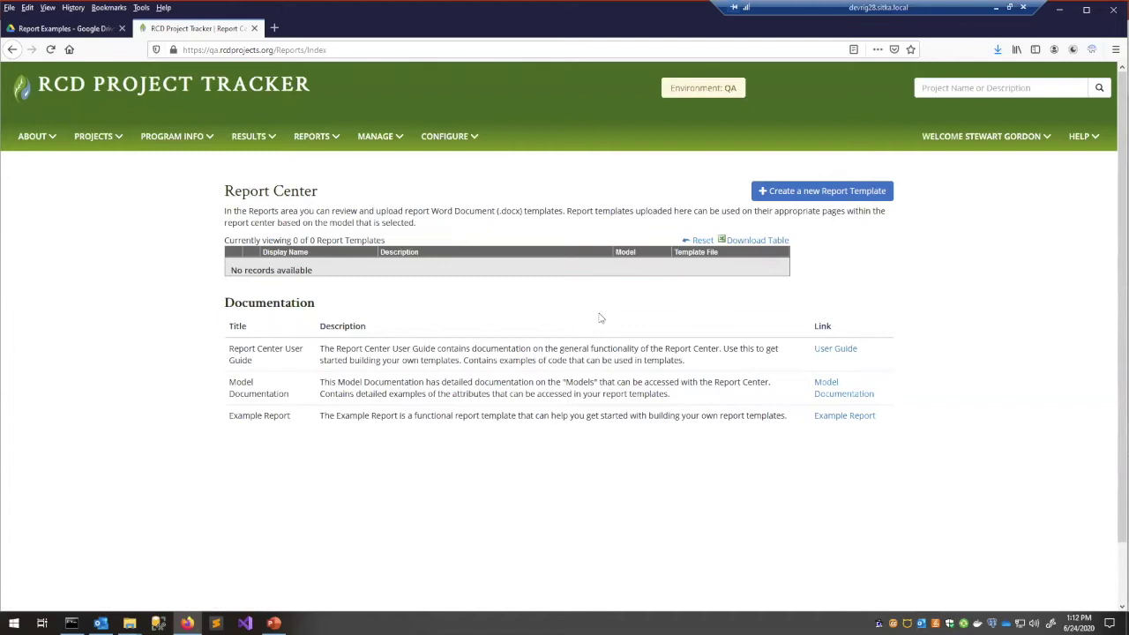
pyautogui.click(842, 351)
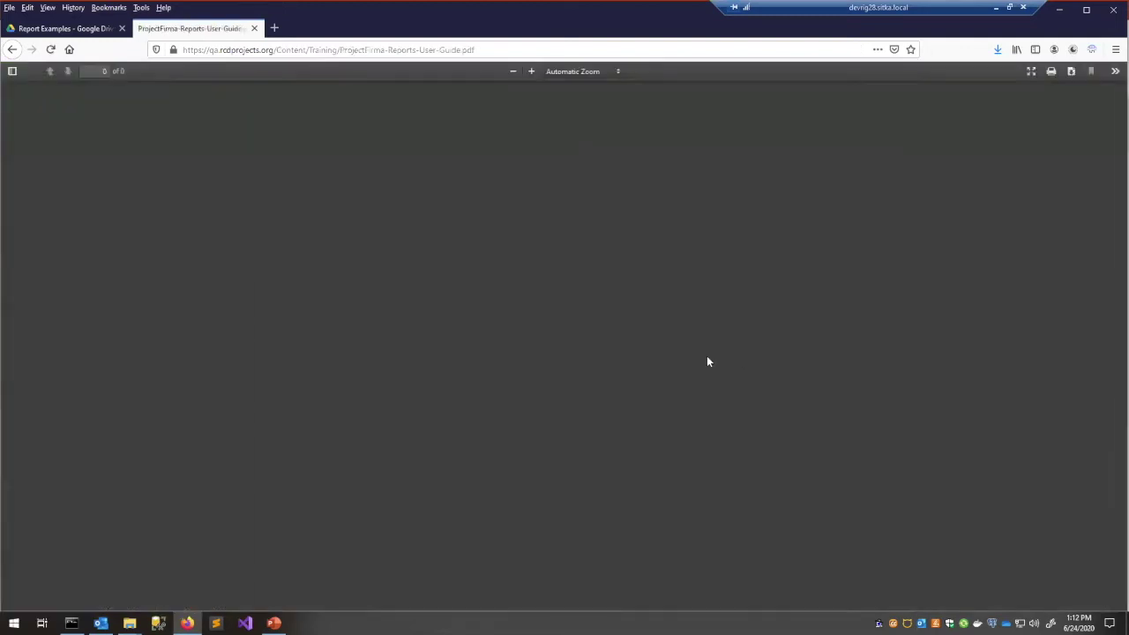
# - Examine the user guide's overview, its instructions for templates and reports, and the templating language introduction with the sample template and output
pyautogui.scroll(4, 968, 389)
pyautogui.scroll(20, 969, 389)
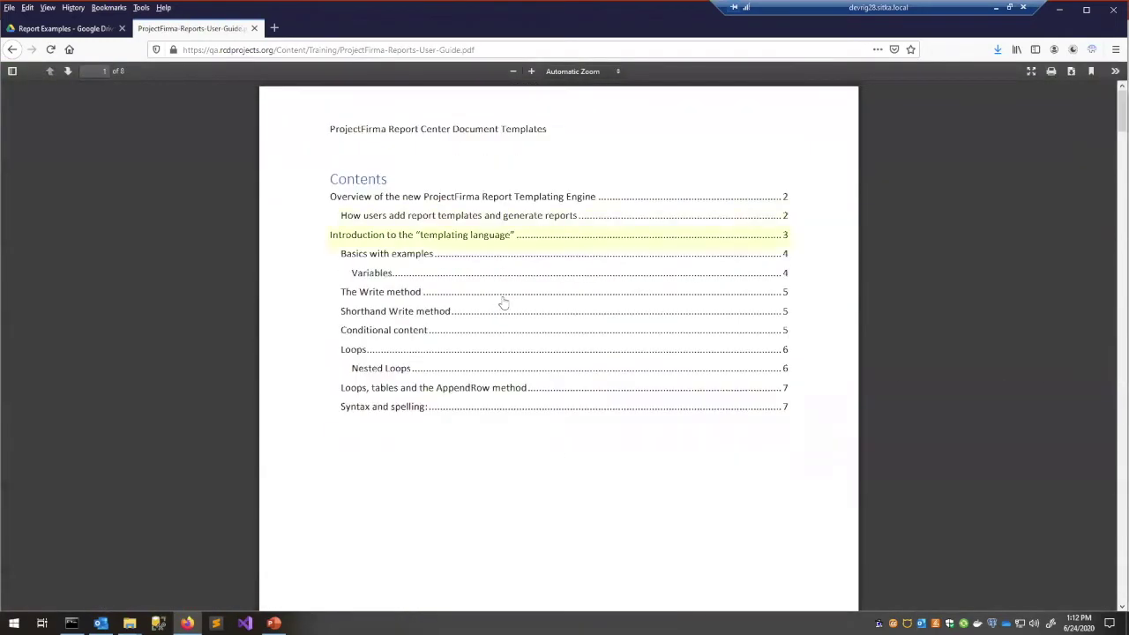
pyautogui.scroll(-10, 506, 305)
pyautogui.scroll(-3, 510, 293)
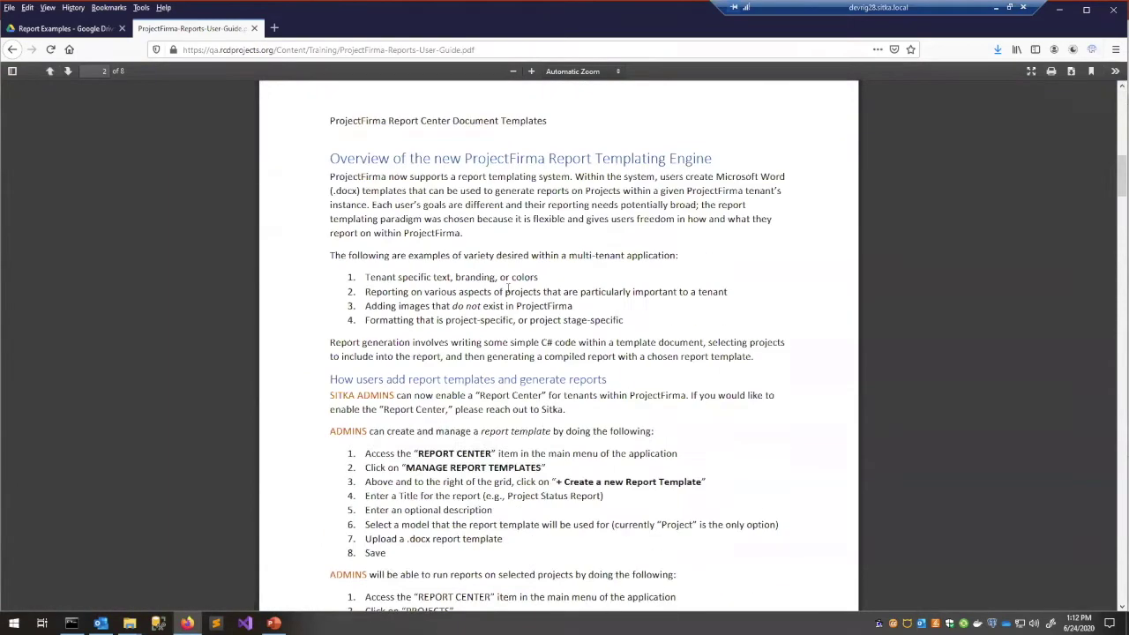
pyautogui.scroll(-5, 495, 277)
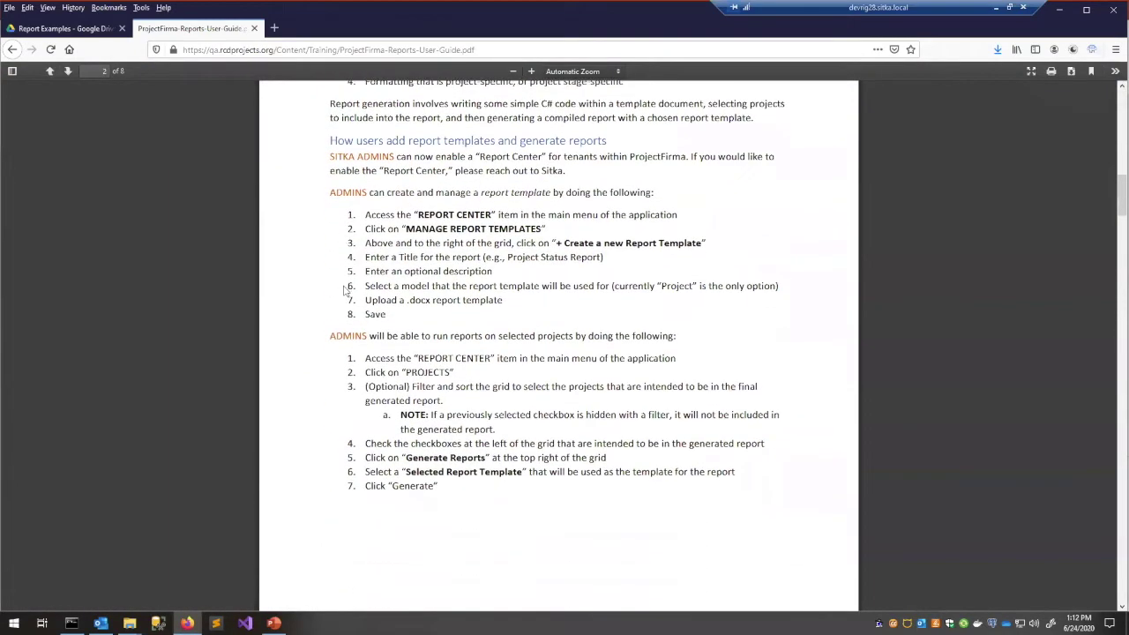
pyautogui.scroll(-9, 353, 264)
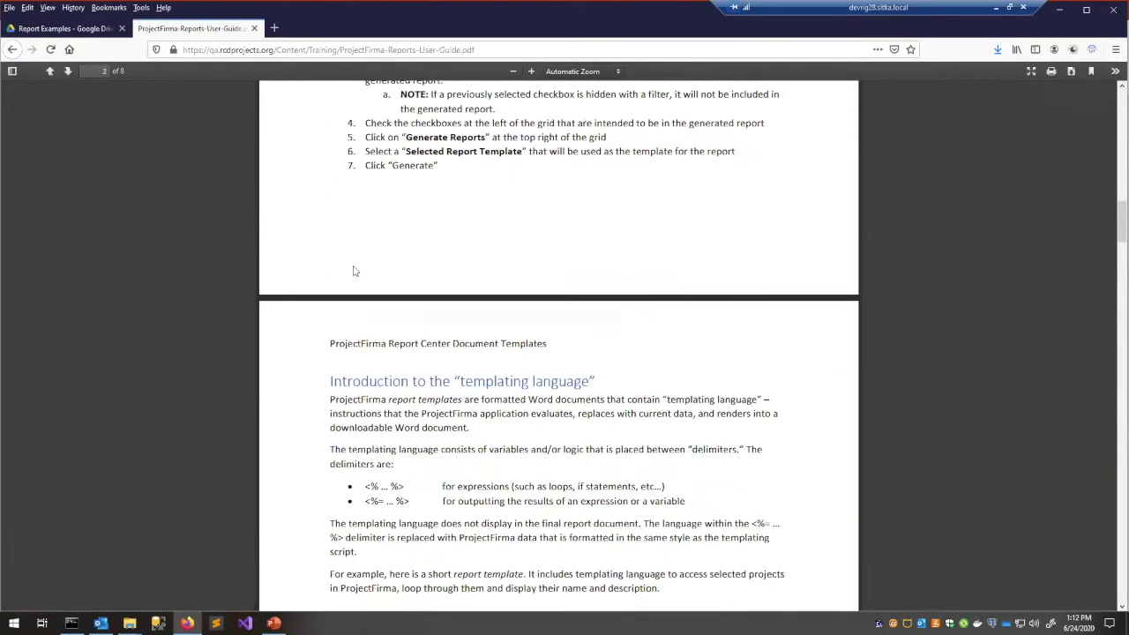
pyautogui.scroll(-1, 360, 263)
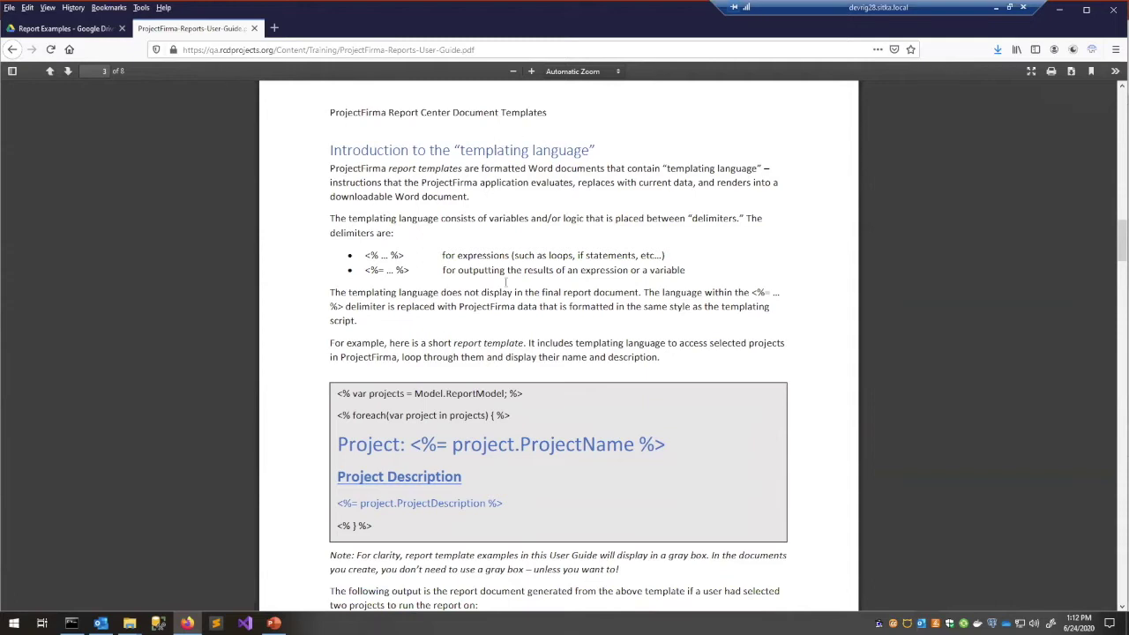
pyautogui.scroll(-3, 485, 299)
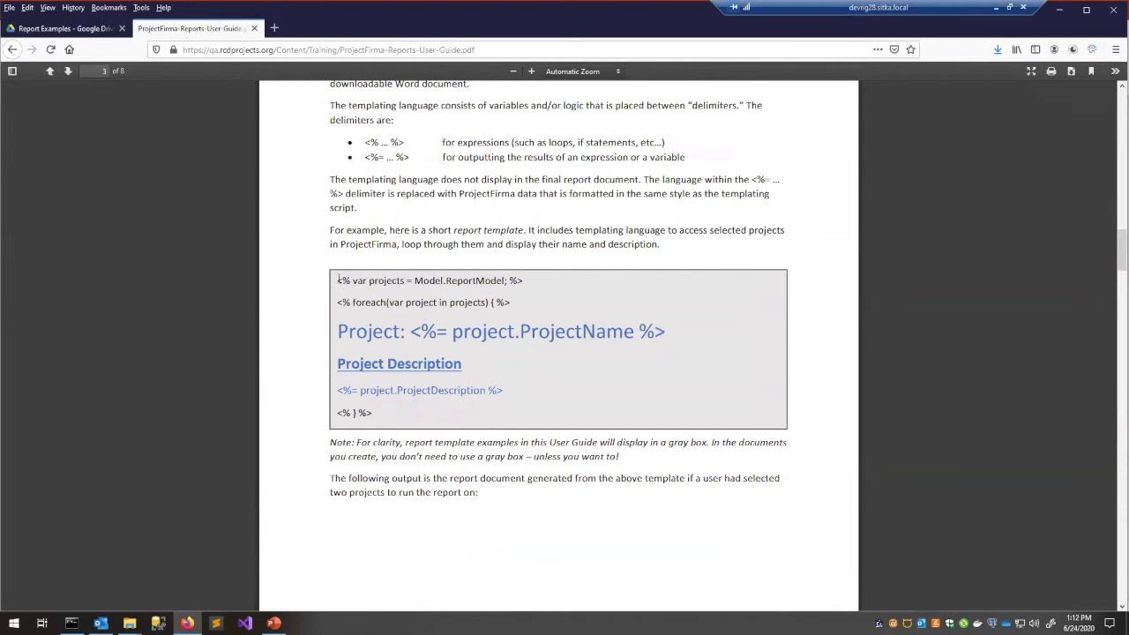
pyautogui.moveTo(339, 279); pyautogui.dragTo(371, 412)
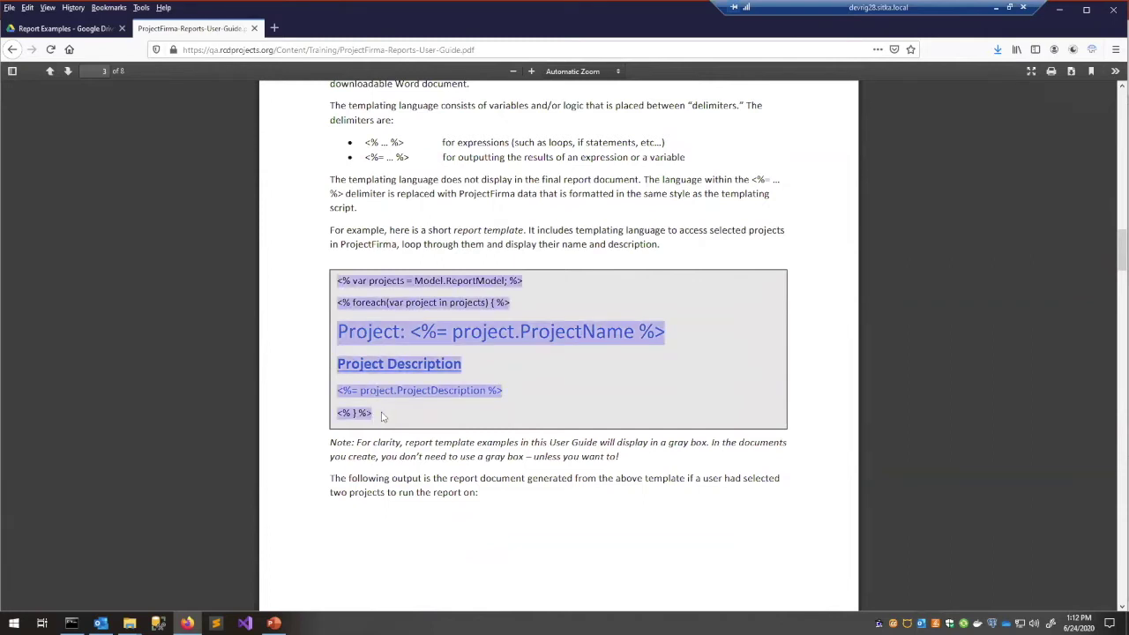
pyautogui.click(382, 416)
pyautogui.scroll(-5, 379, 407)
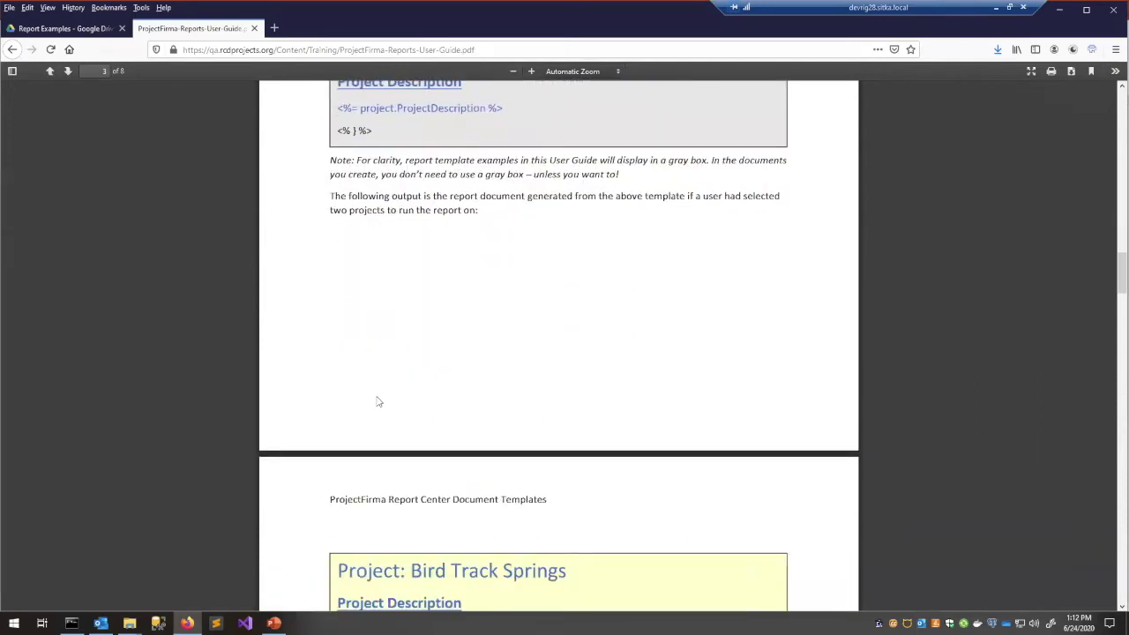
pyautogui.scroll(-6, 376, 402)
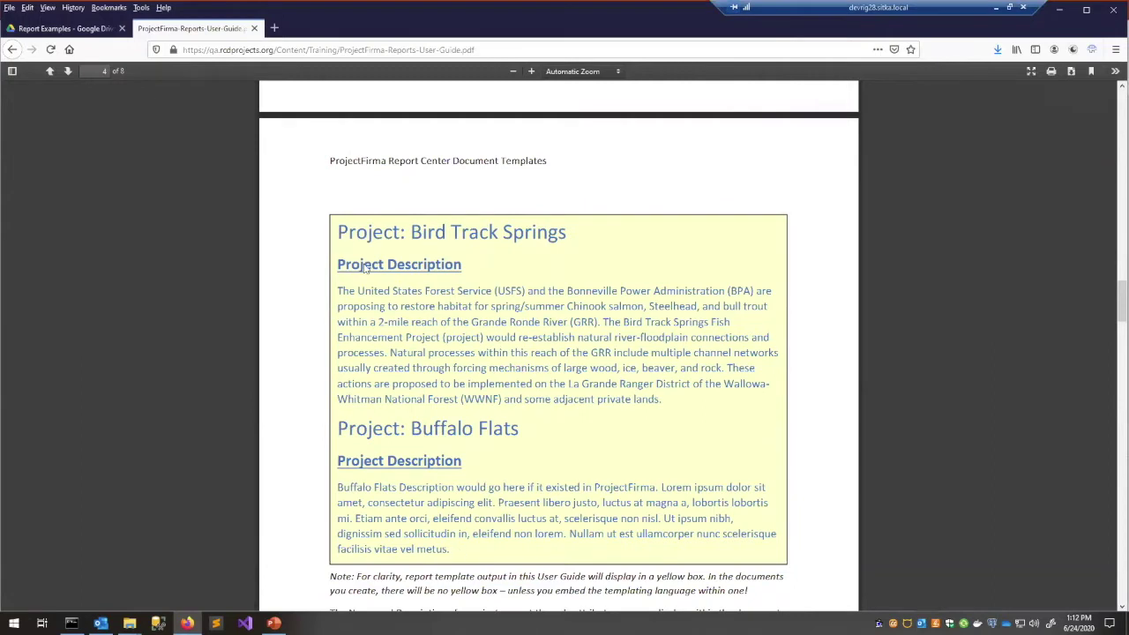
# - Examine the user guide's basic examples for variables, the Write and shorthand Write methods, and conditional content
pyautogui.scroll(-7, 496, 363)
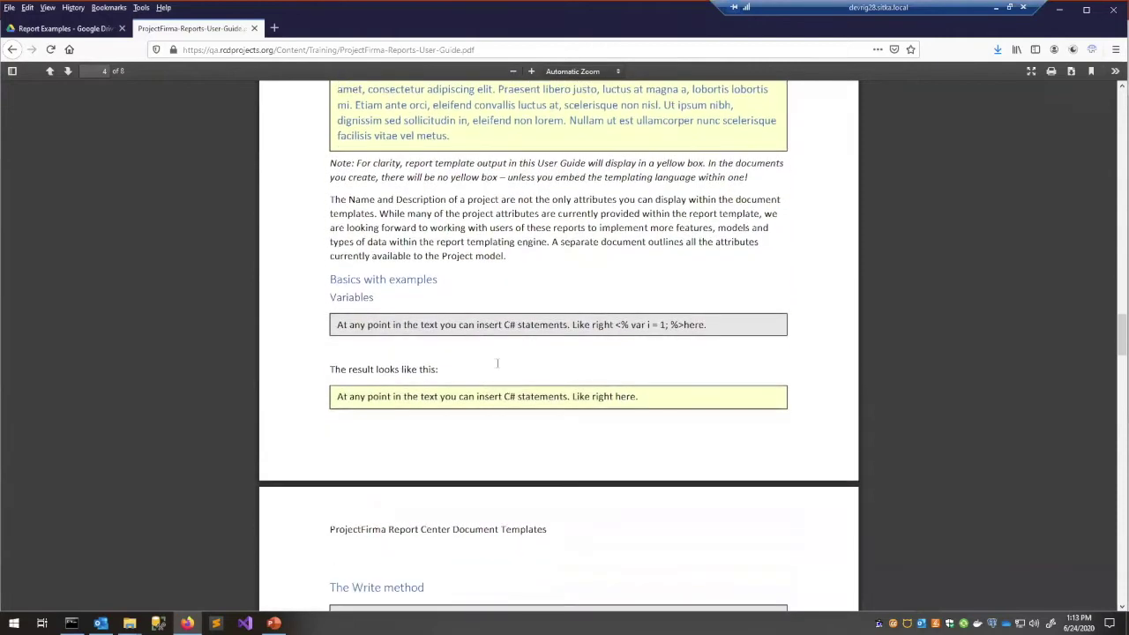
pyautogui.scroll(-2, 496, 363)
pyautogui.scroll(-2, 653, 204)
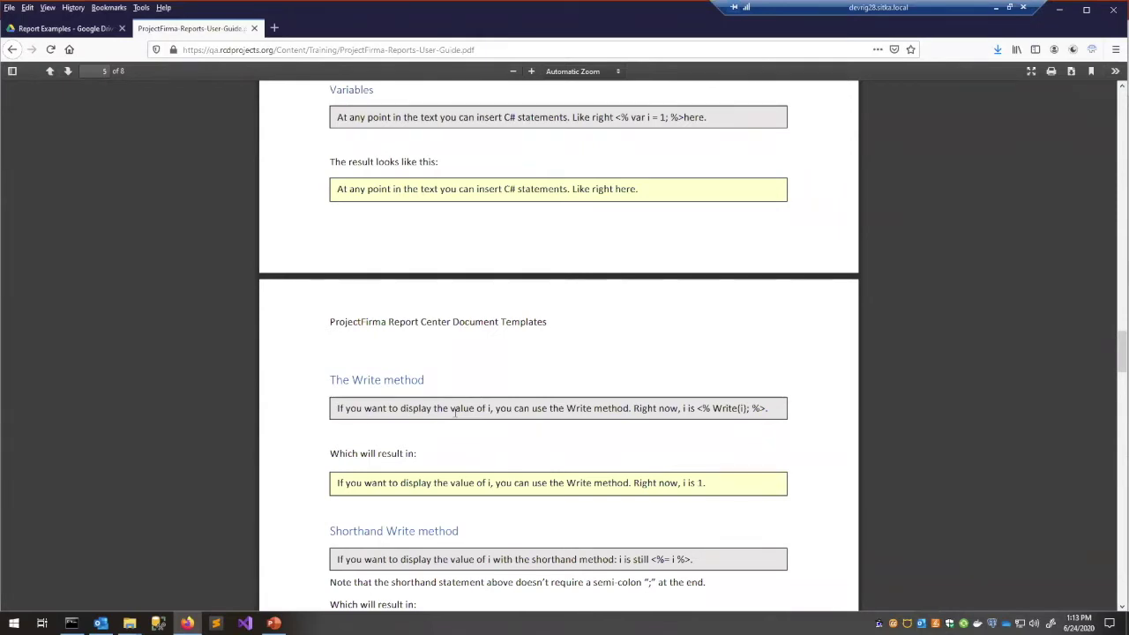
pyautogui.scroll(-2, 413, 421)
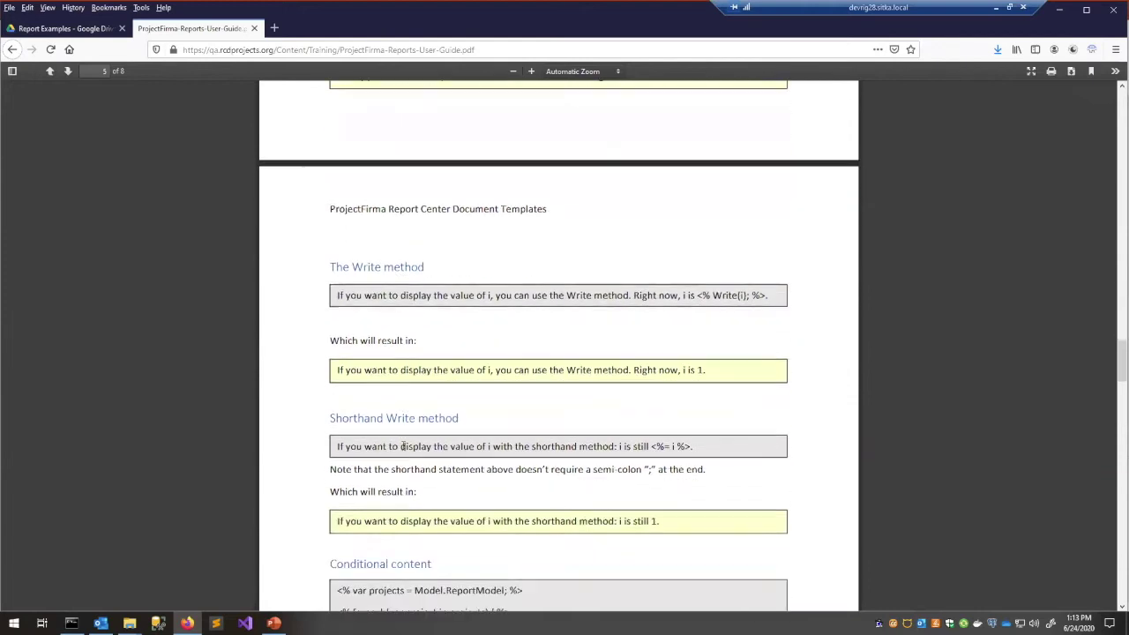
pyautogui.scroll(-3, 381, 438)
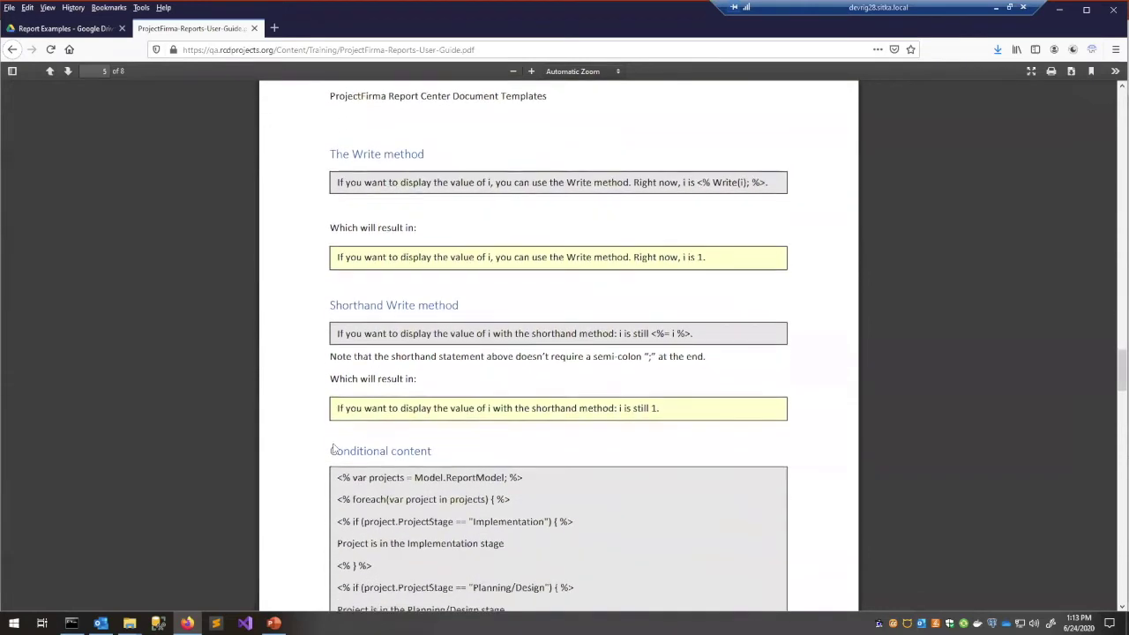
pyautogui.scroll(-1, 333, 448)
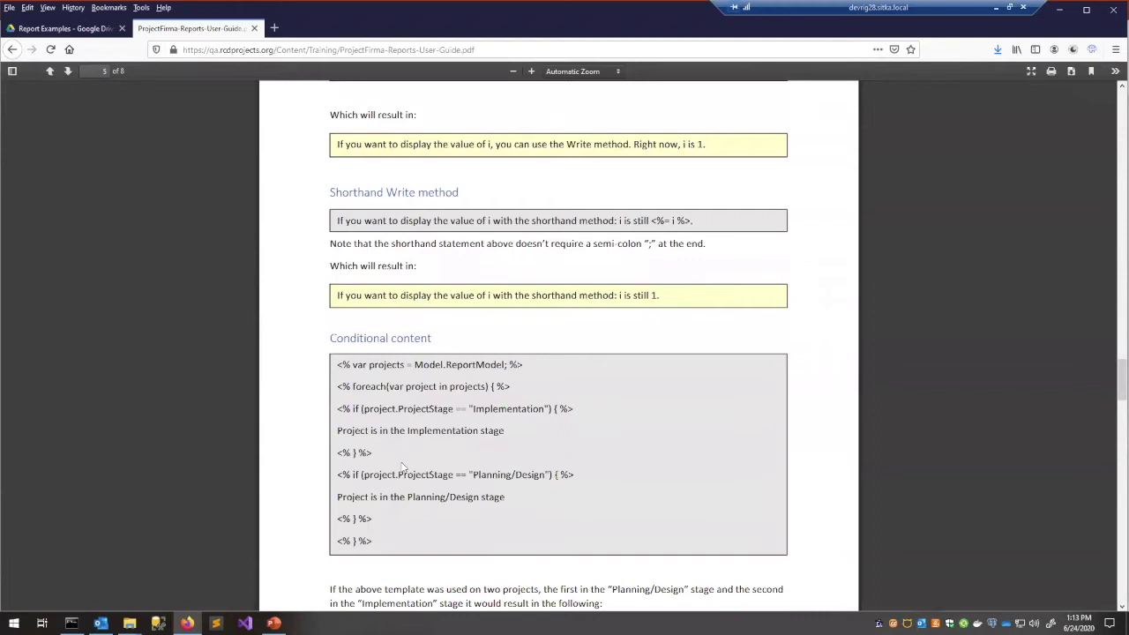
pyautogui.scroll(-2, 338, 499)
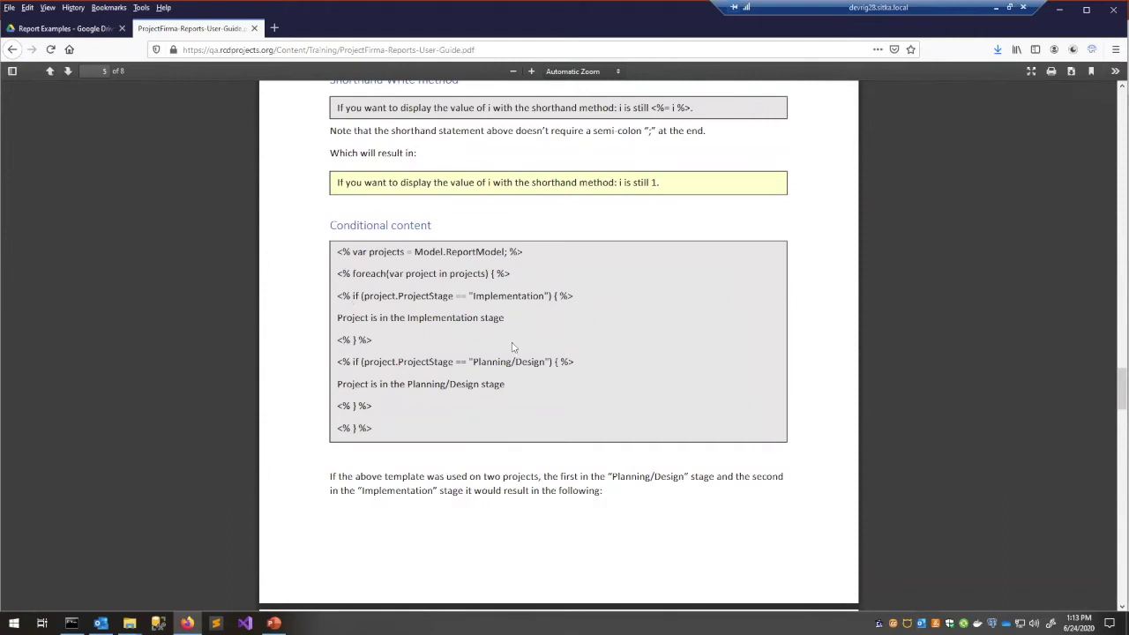
pyautogui.scroll(3, 395, 391)
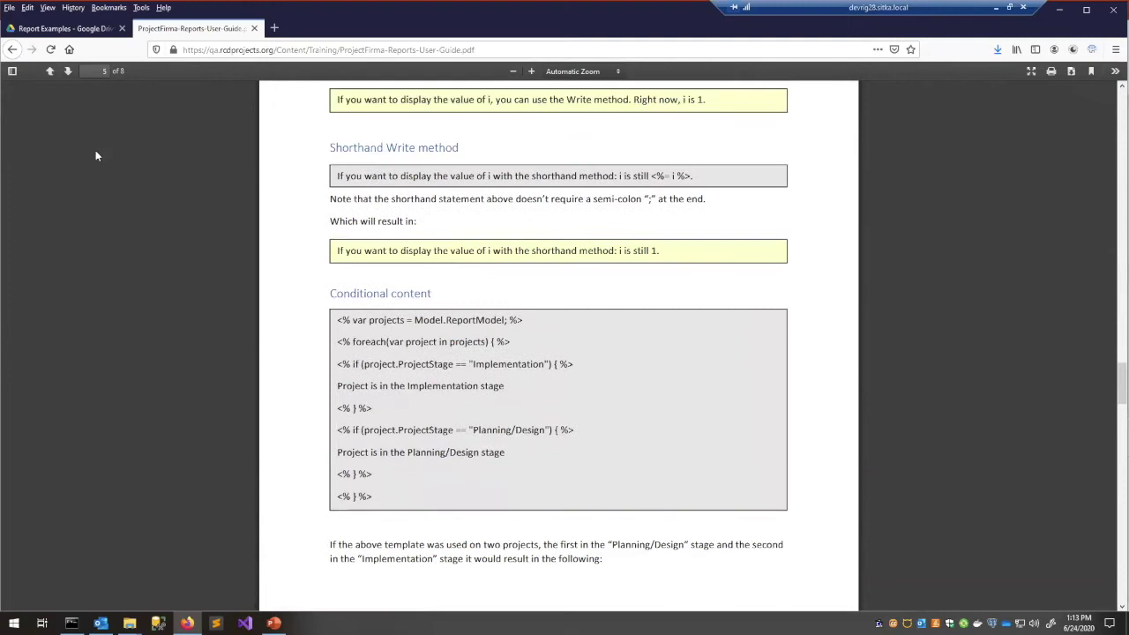
# - Return to the Report Center and open the Model Documentation workbook in Excel
pyautogui.click(12, 50)
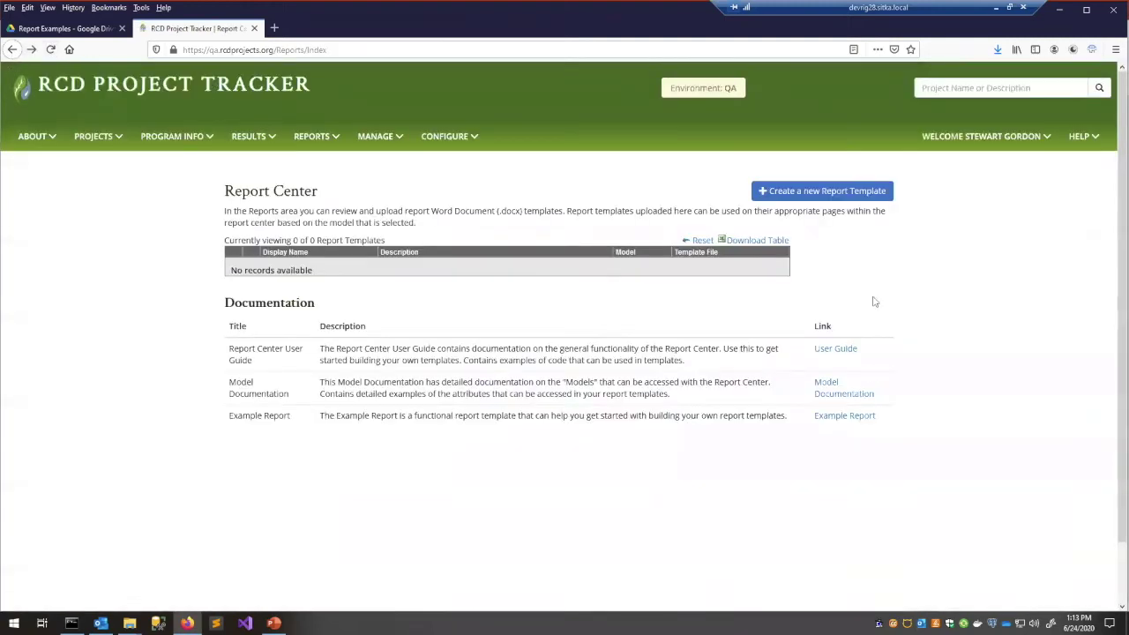
pyautogui.click(829, 394)
pyautogui.click(670, 397)
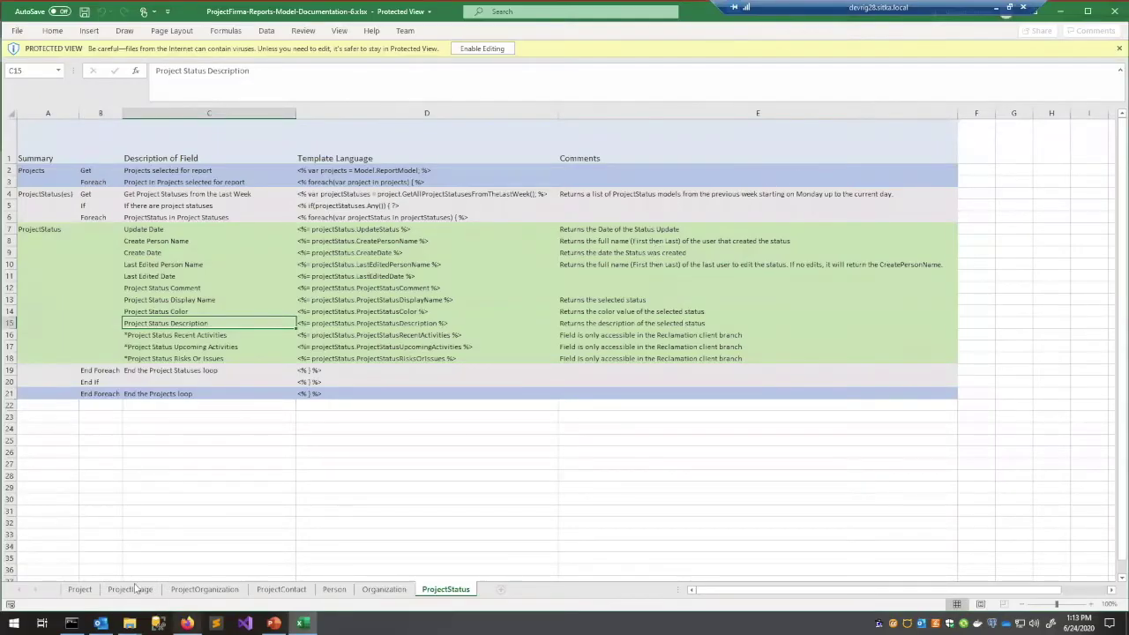
# - Examine the model documentation's field and template language listings across all sheets from Project to ProjectStatus, ending on the Project sheet
pyautogui.click(81, 589)
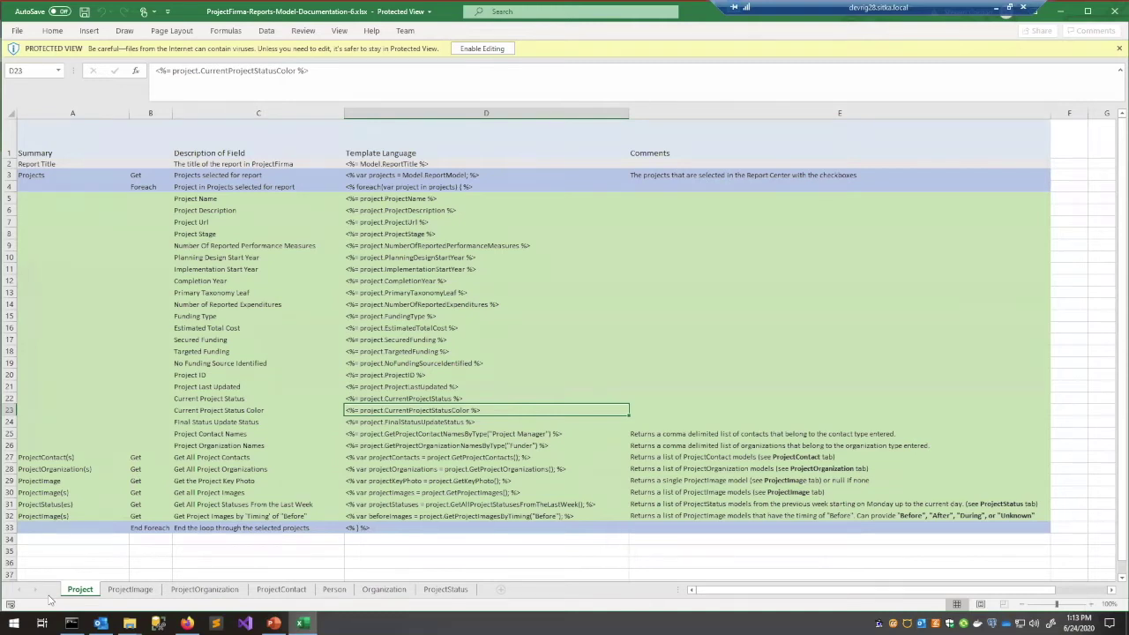
pyautogui.hotkey('ctrl', 'pagedown')
pyautogui.hotkey('ctrl', 'pagedown')
pyautogui.hotkey('ctrl', 'pagedown')
pyautogui.hotkey('ctrl', 'pagedown')
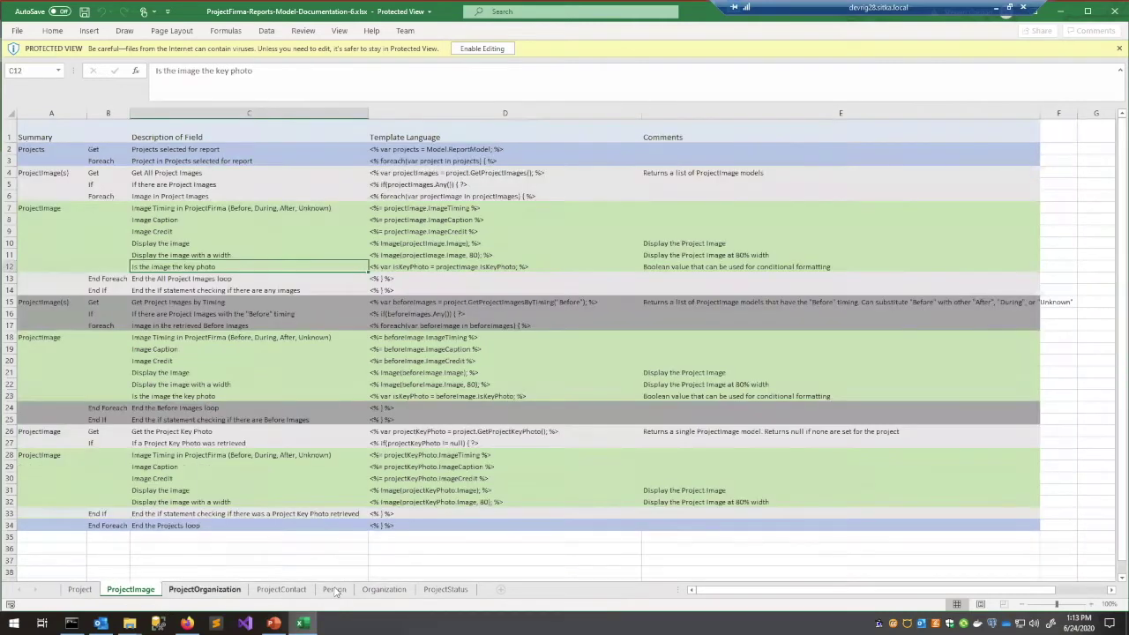
pyautogui.hotkey('ctrl', 'pagedown')
pyautogui.hotkey('ctrl', 'pagedown')
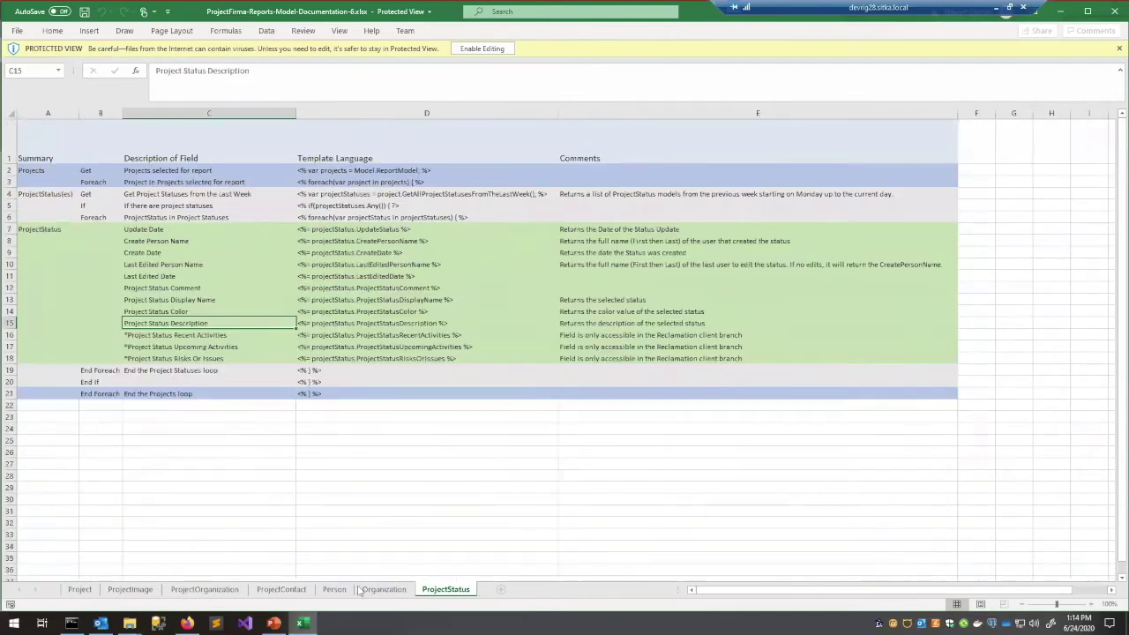
pyautogui.hotkey('ctrl', 'pageup')
pyautogui.hotkey('ctrl', 'pageup')
pyautogui.hotkey('ctrl', 'pageup')
pyautogui.hotkey('ctrl', 'pageup')
pyautogui.hotkey('ctrl', 'pageup')
pyautogui.hotkey('ctrl', 'pageup')
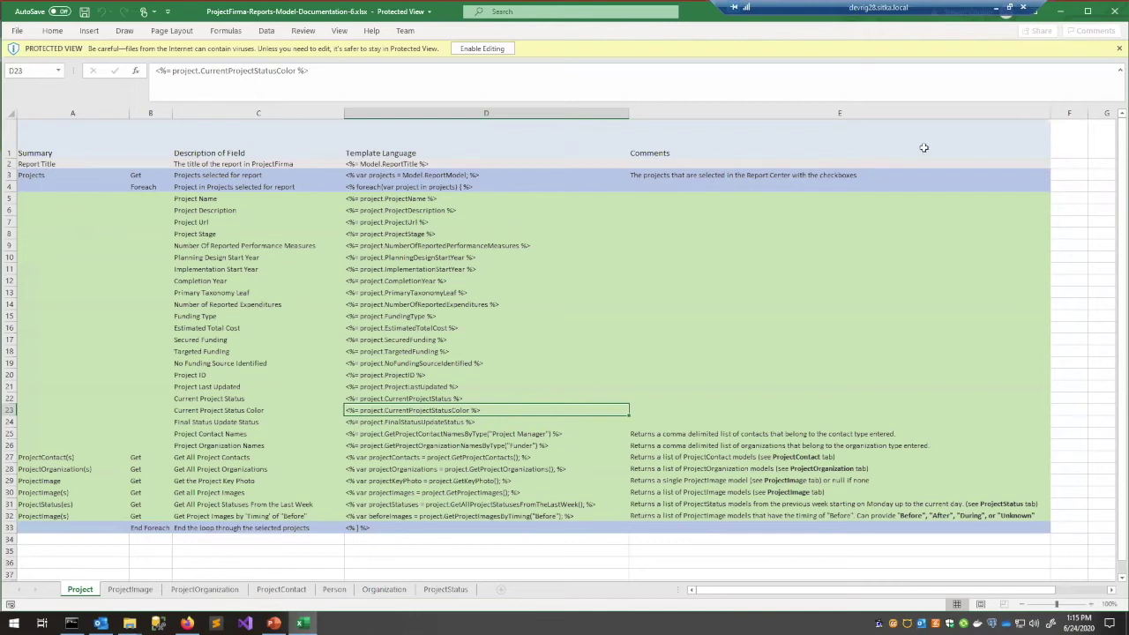
# - Return to the Report Center and download the Example Report Word document
pyautogui.click(1065, 17)
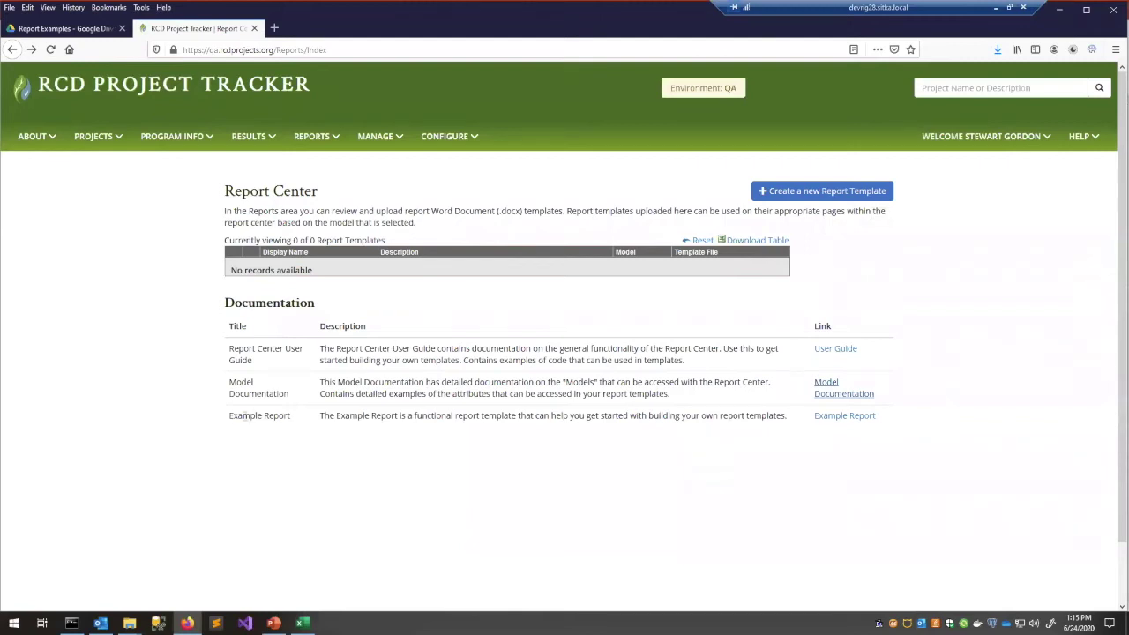
pyautogui.moveTo(225, 421); pyautogui.dragTo(674, 419)
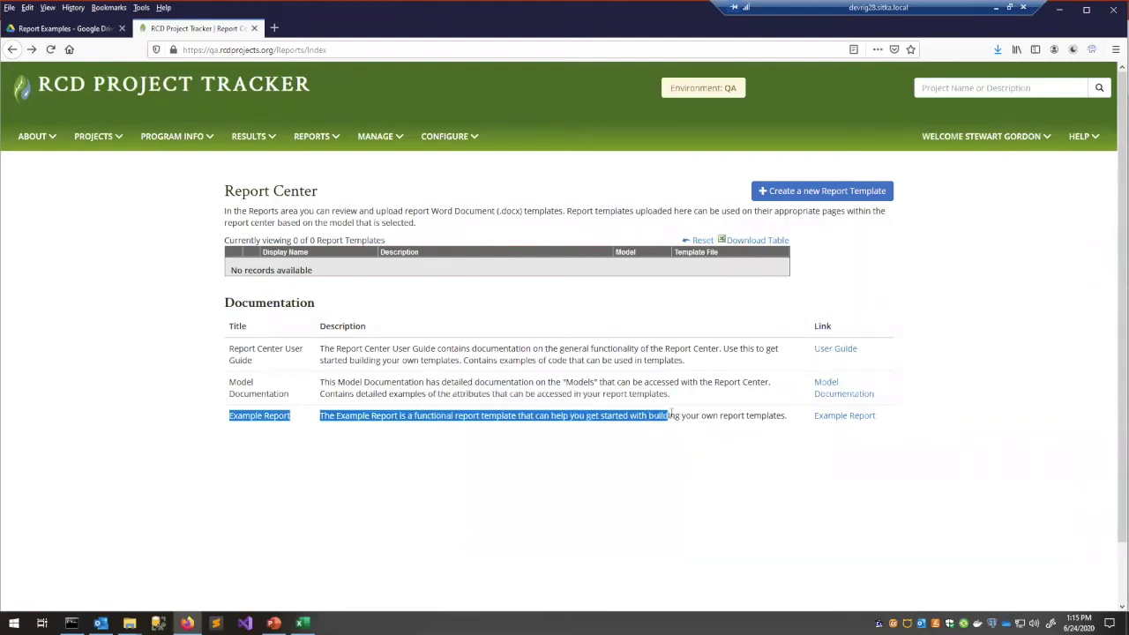
pyautogui.click(643, 430)
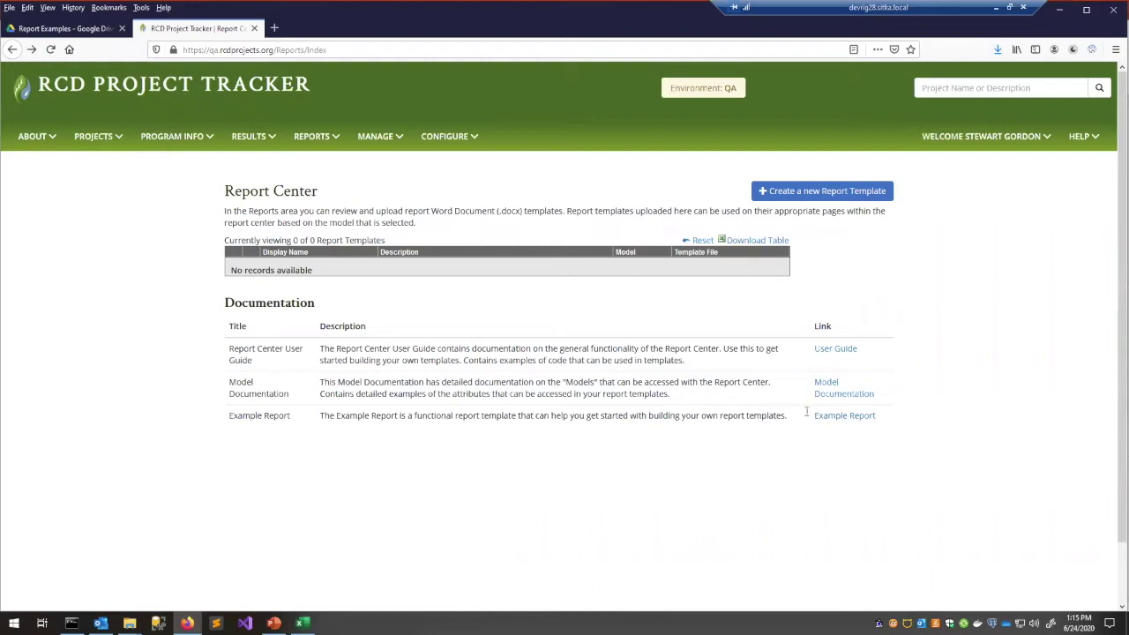
pyautogui.click(834, 417)
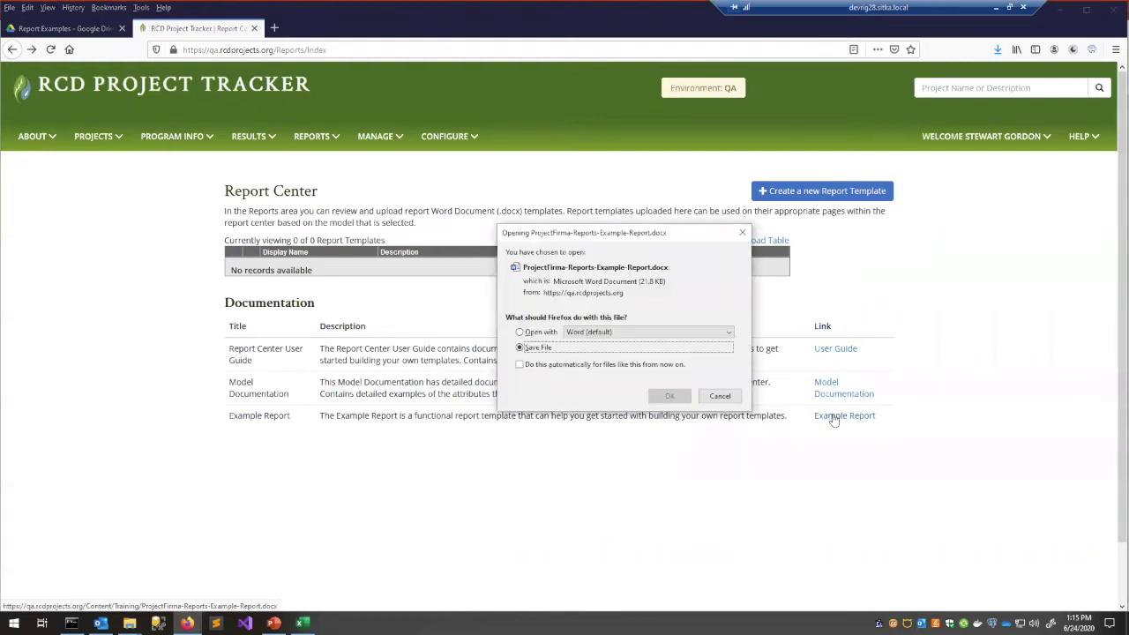
pyautogui.click(678, 396)
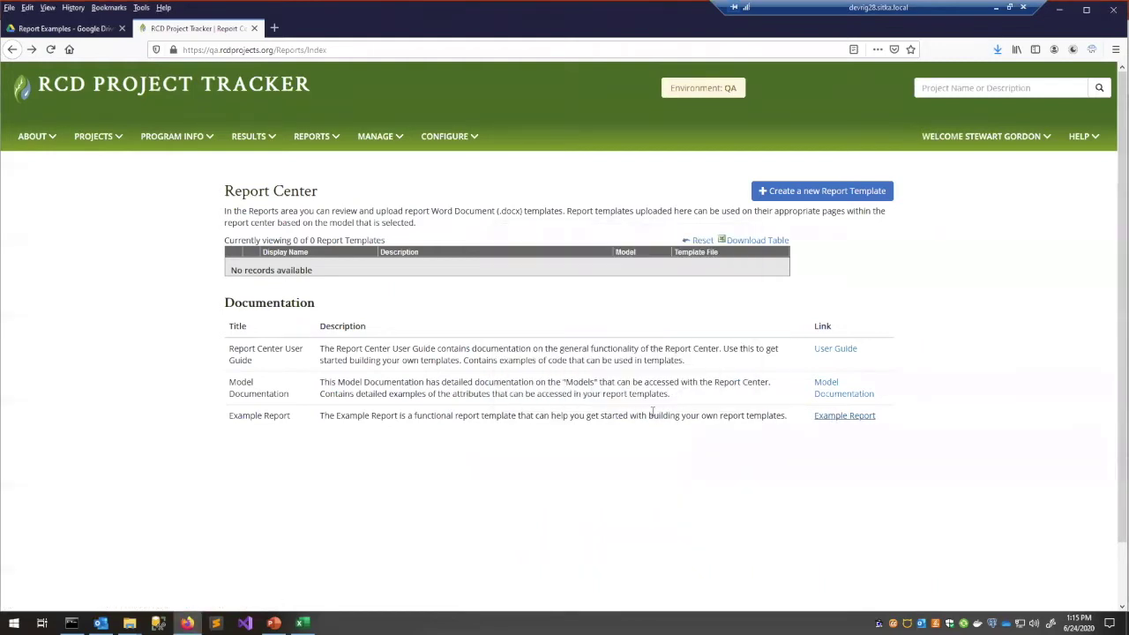
# - Put the downloaded ProjectFirma-Reports-Example-Report(2).docx in the "word templating presentation" folder and clear out the older Example-Report(1) copy
pyautogui.click(997, 50)
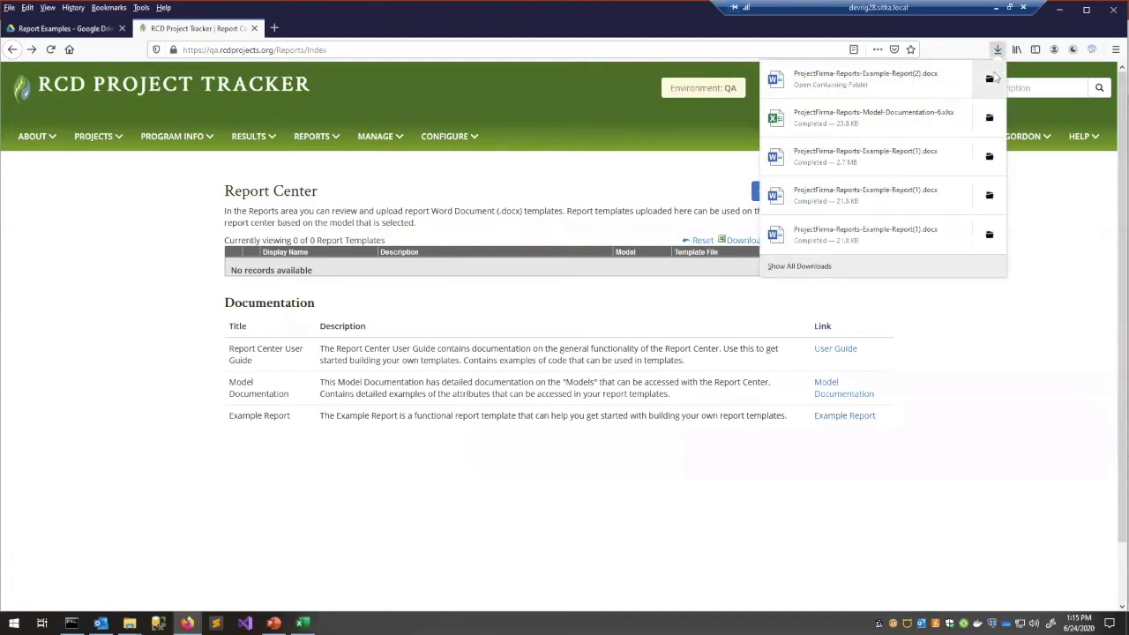
pyautogui.click(1094, 80)
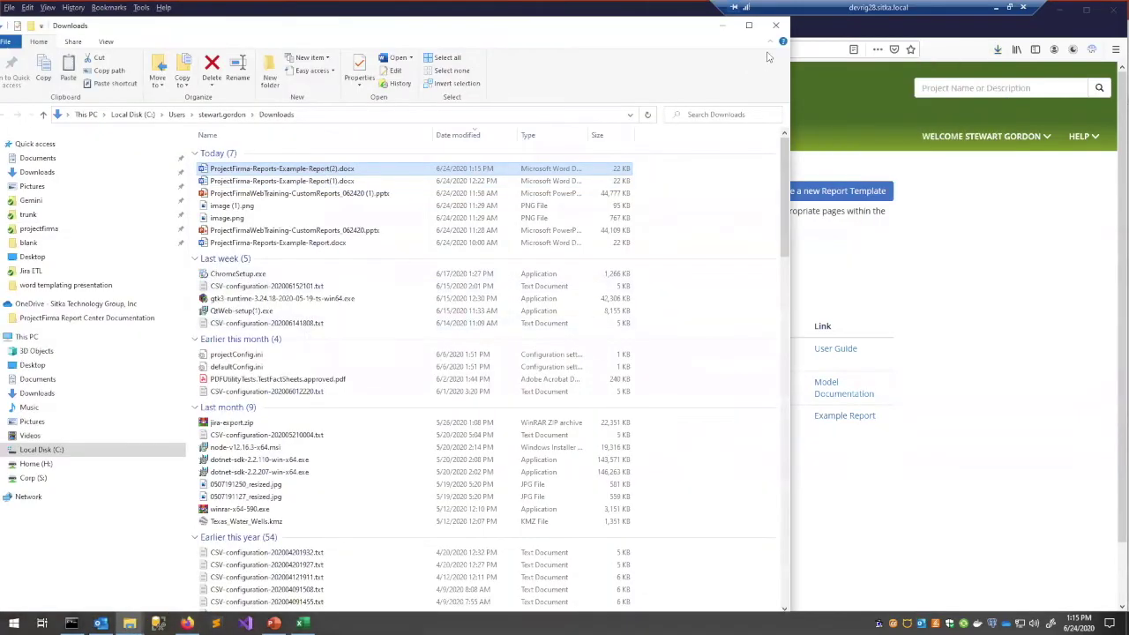
pyautogui.click(721, 25)
pyautogui.moveTo(130, 622)
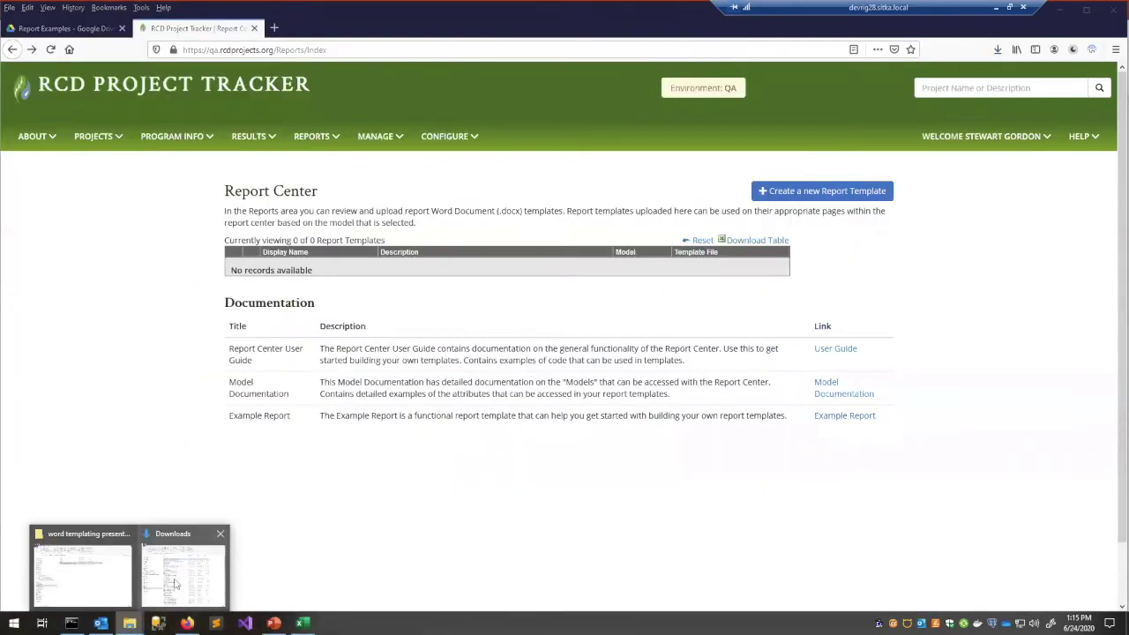
pyautogui.click(82, 573)
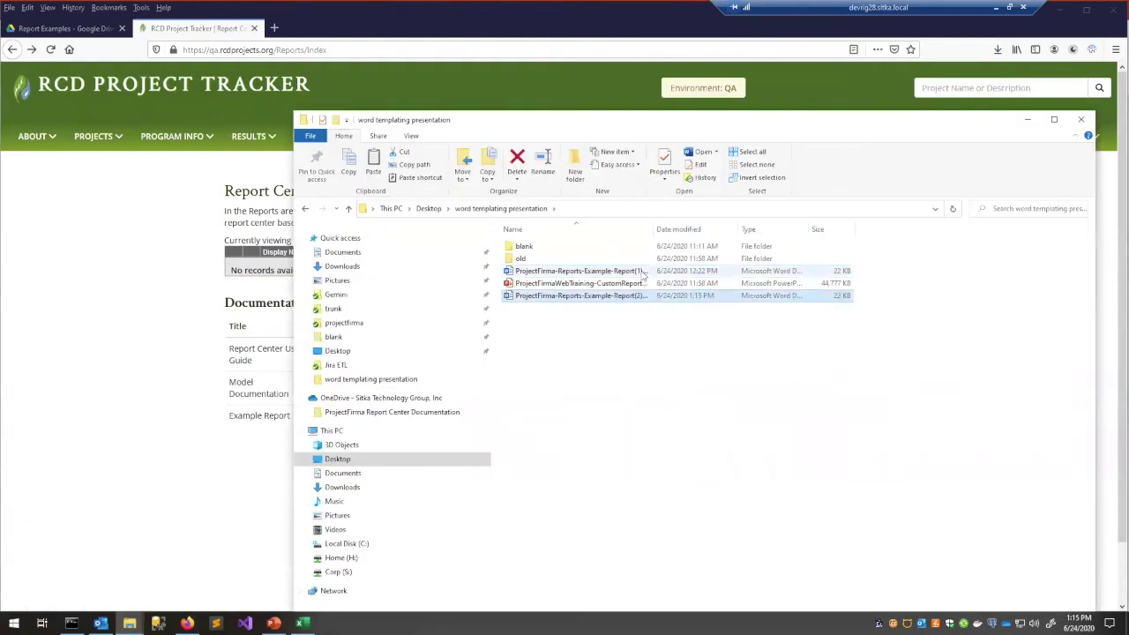
pyautogui.click(608, 271)
pyautogui.moveTo(639, 275); pyautogui.dragTo(344, 323)
pyautogui.click(100, 379)
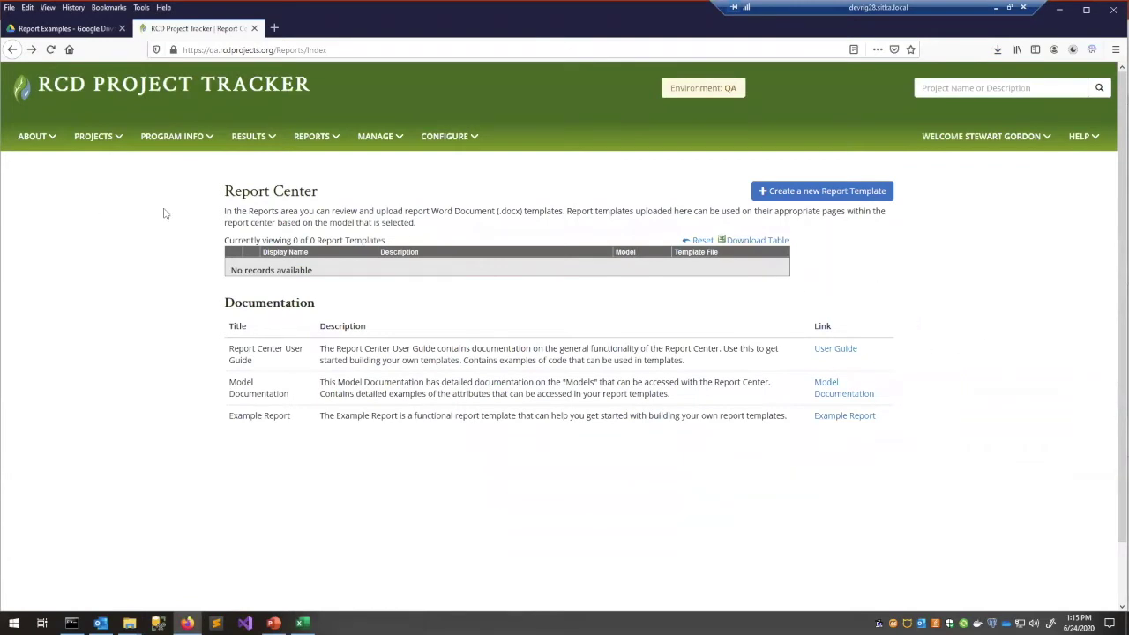
# - Start a new report template titled "Example Report" with the description "Report for demonstration"
pyautogui.click(787, 191)
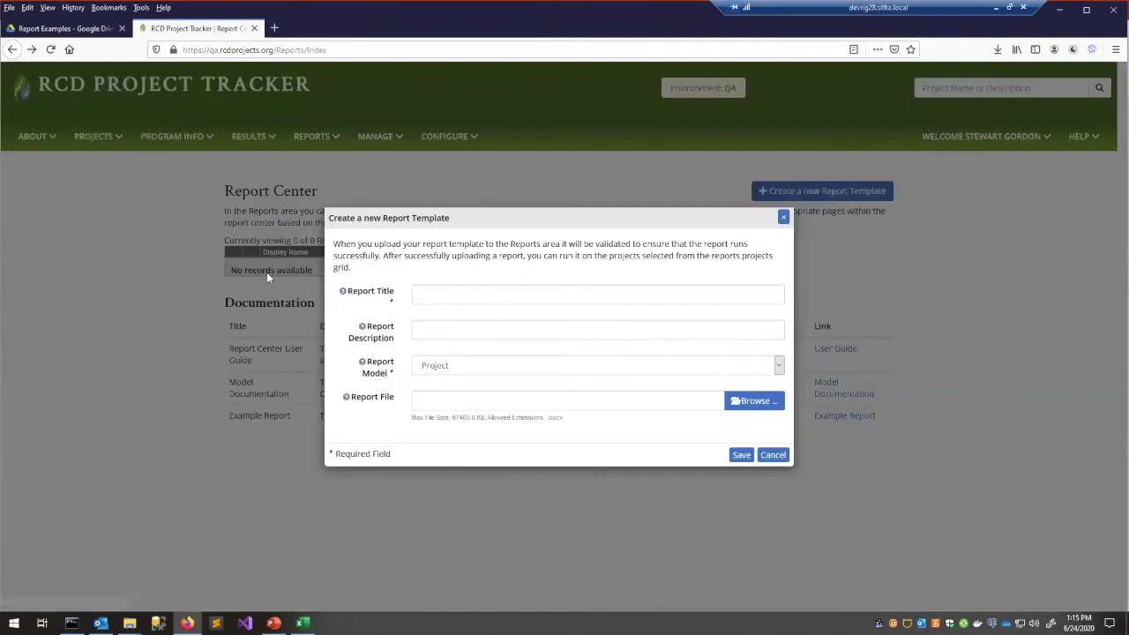
pyautogui.click(436, 291)
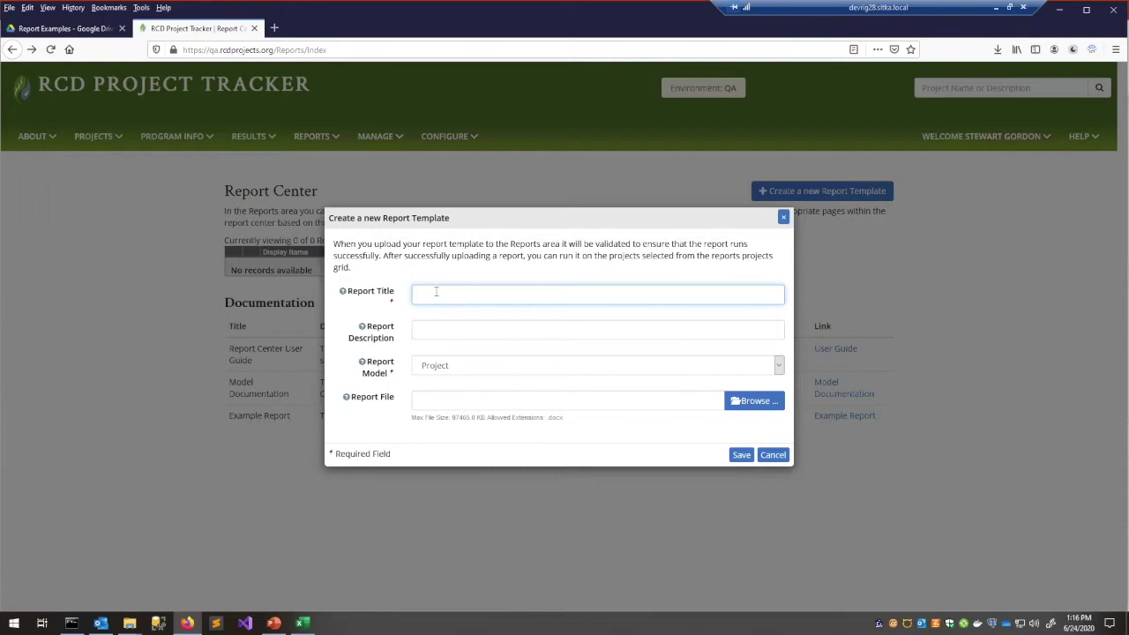
pyautogui.write('xample')
pyautogui.write('Report')
pyautogui.press('Tab')
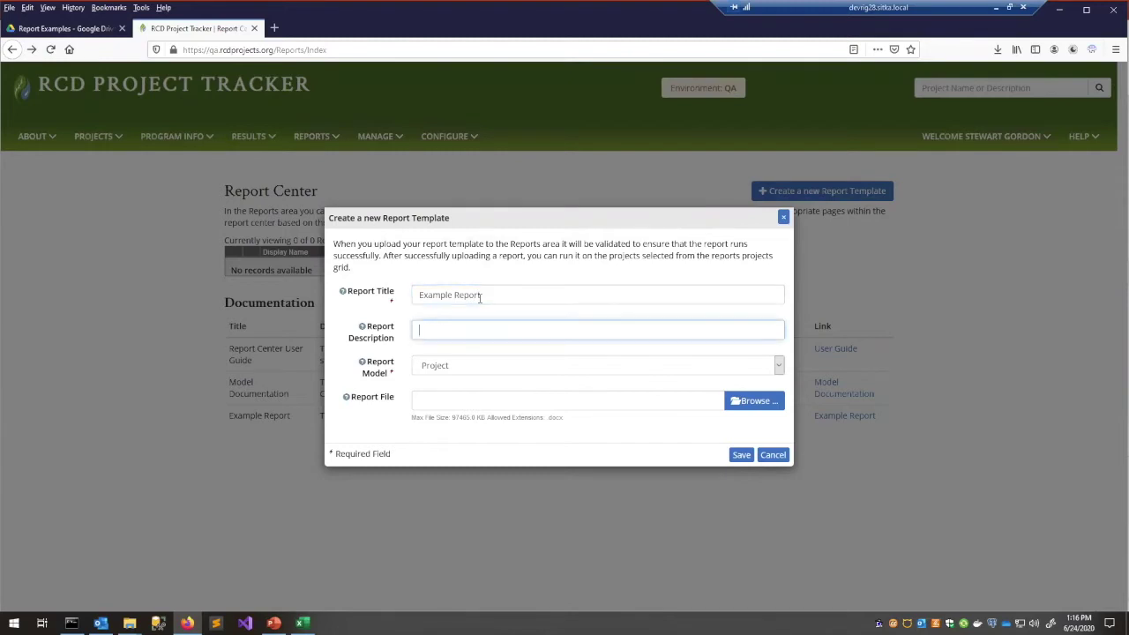
pyautogui.write('Report for demonstration')
# - Keep Project as the report model, attach ProjectFirma-Reports-Example-Report(2).docx as the report file, and save the template
pyautogui.click(521, 367)
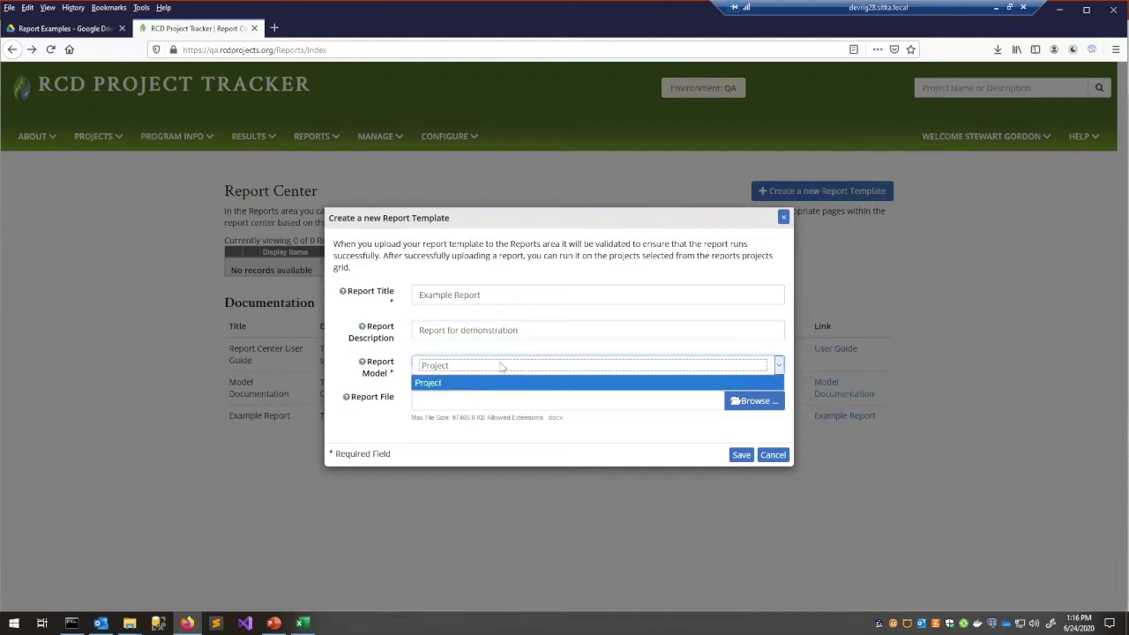
pyautogui.click(499, 367)
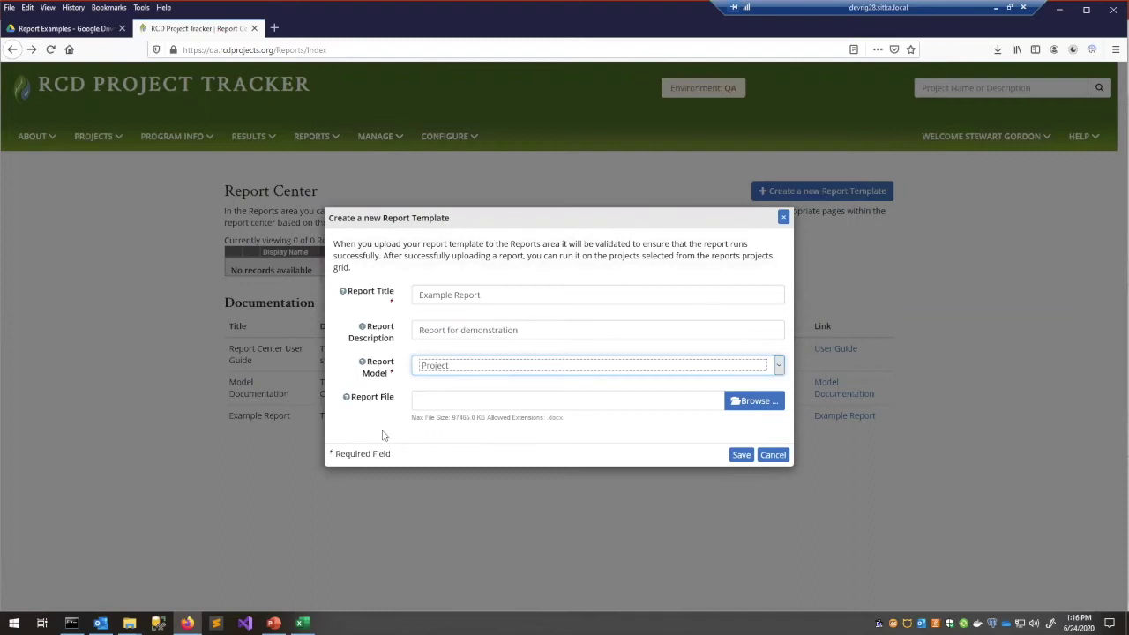
pyautogui.click(603, 369)
pyautogui.click(480, 371)
pyautogui.click(743, 407)
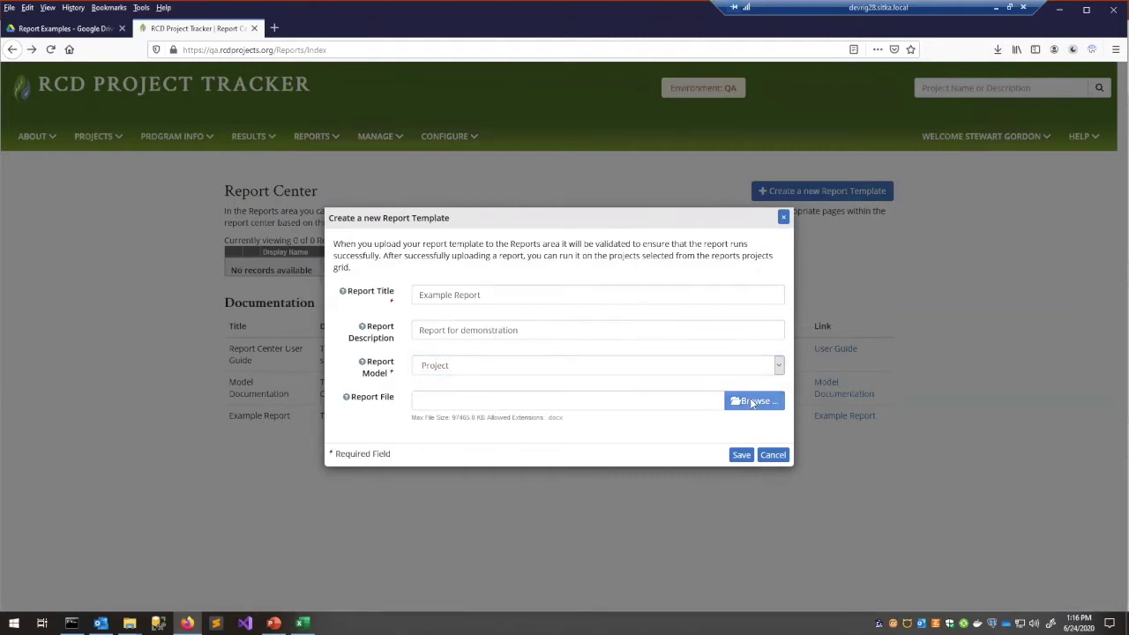
pyautogui.click(752, 402)
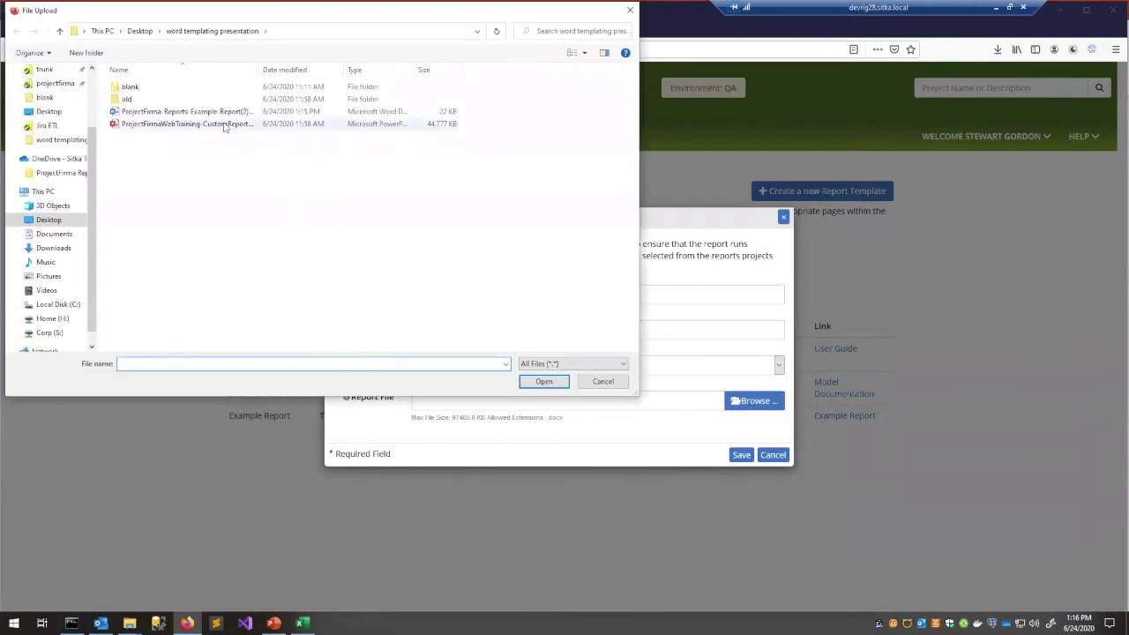
pyautogui.click(235, 117)
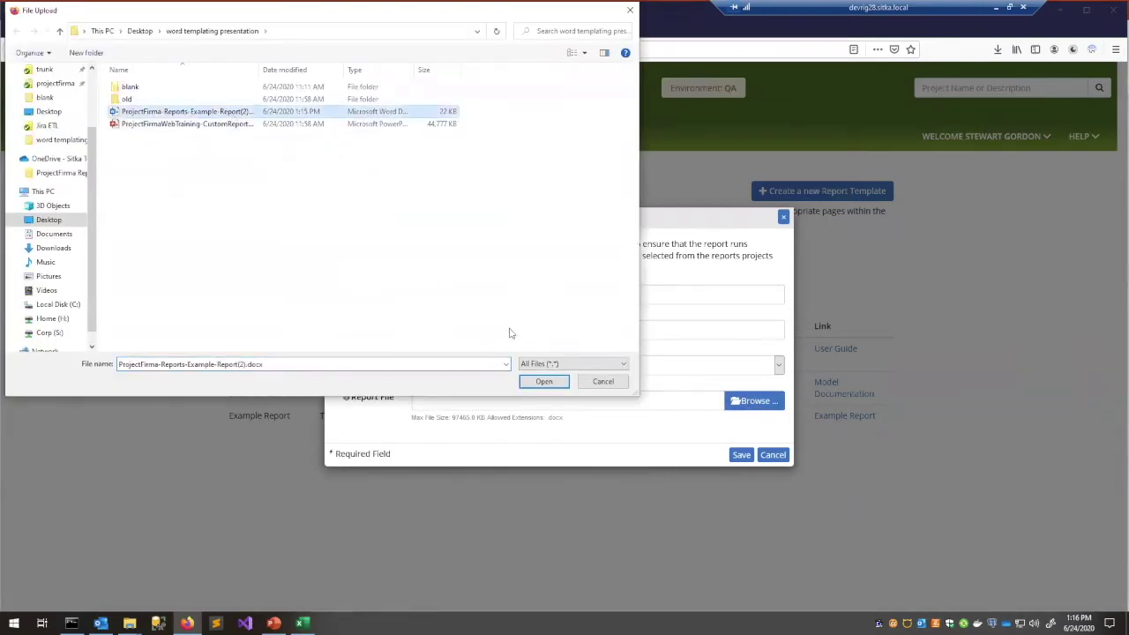
pyautogui.click(542, 382)
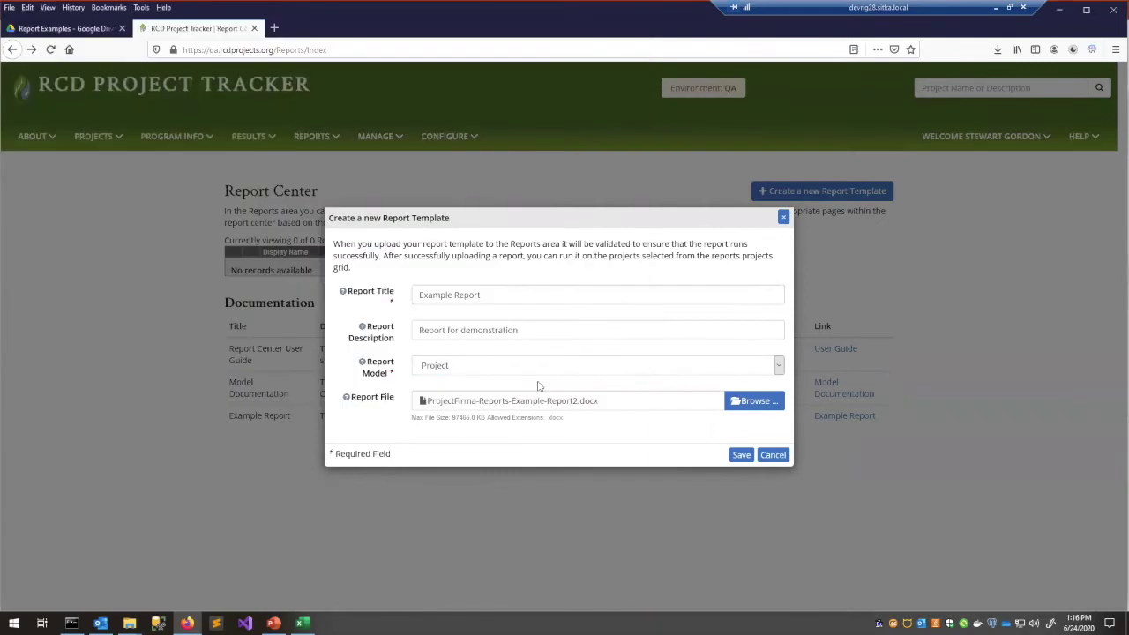
pyautogui.click(739, 455)
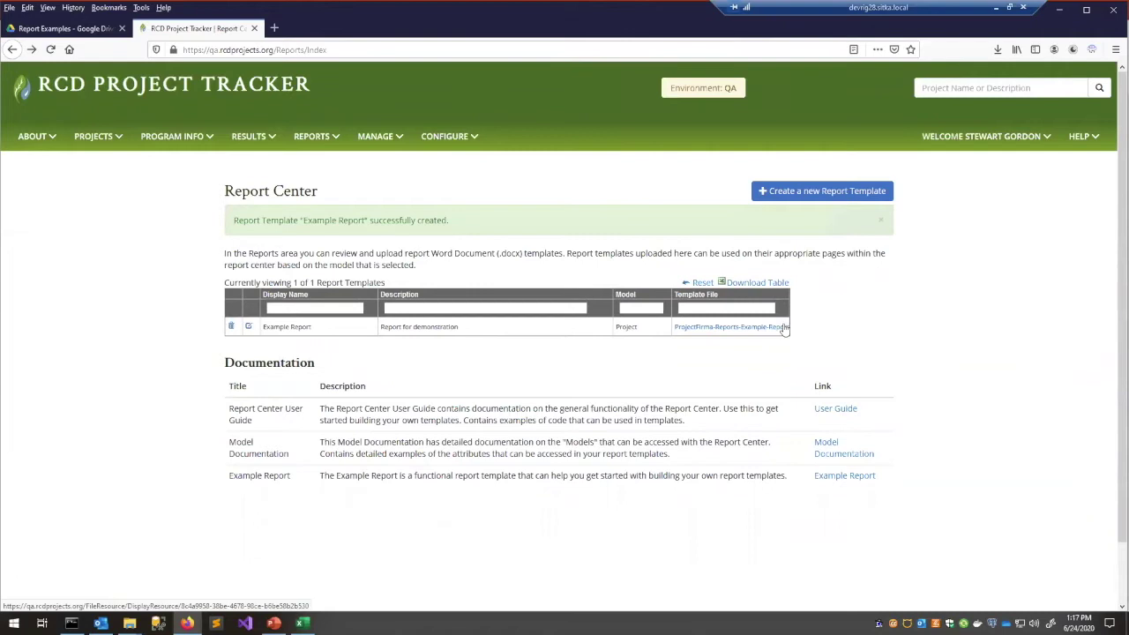
# - Review the Example Report template's edit form, including the option to replace its file, and close it without changes
pyautogui.click(248, 327)
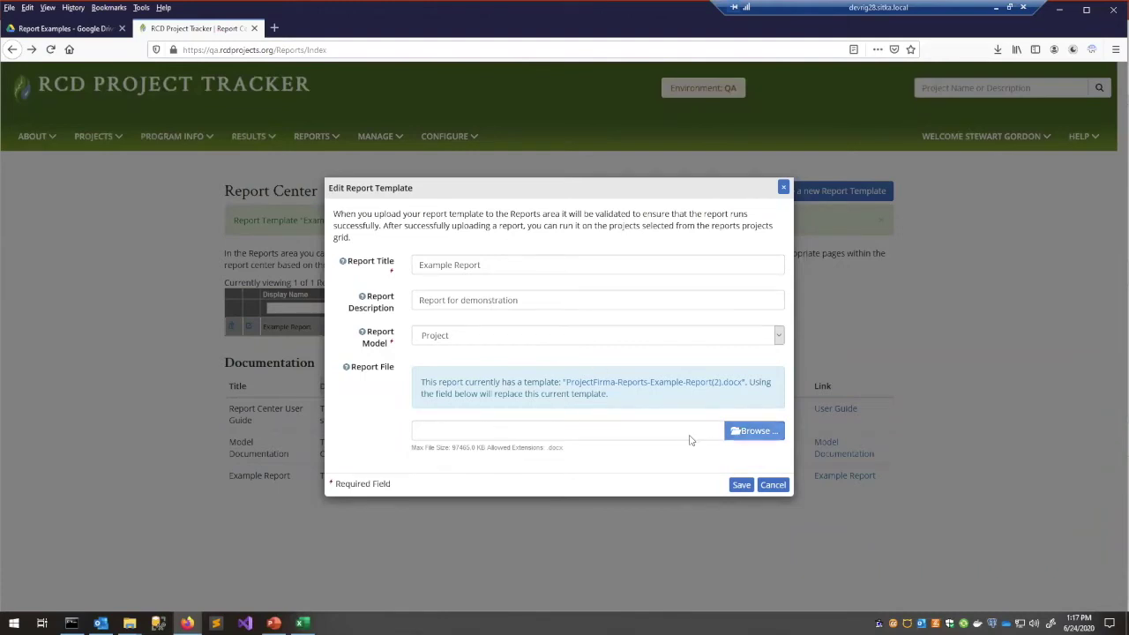
pyautogui.click(783, 188)
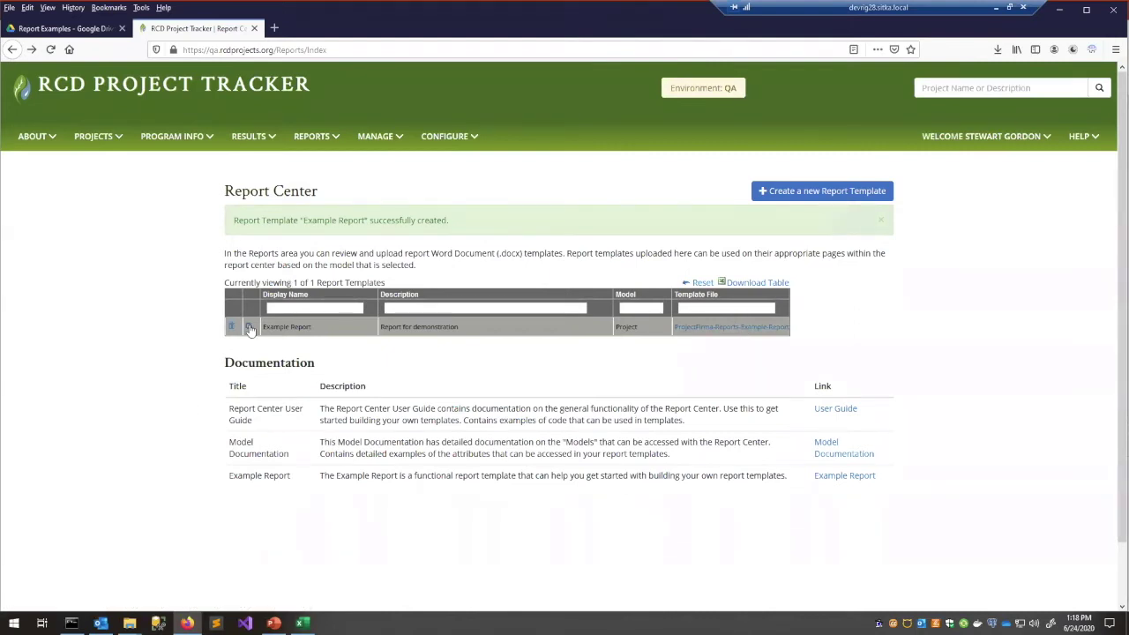
pyautogui.click(288, 324)
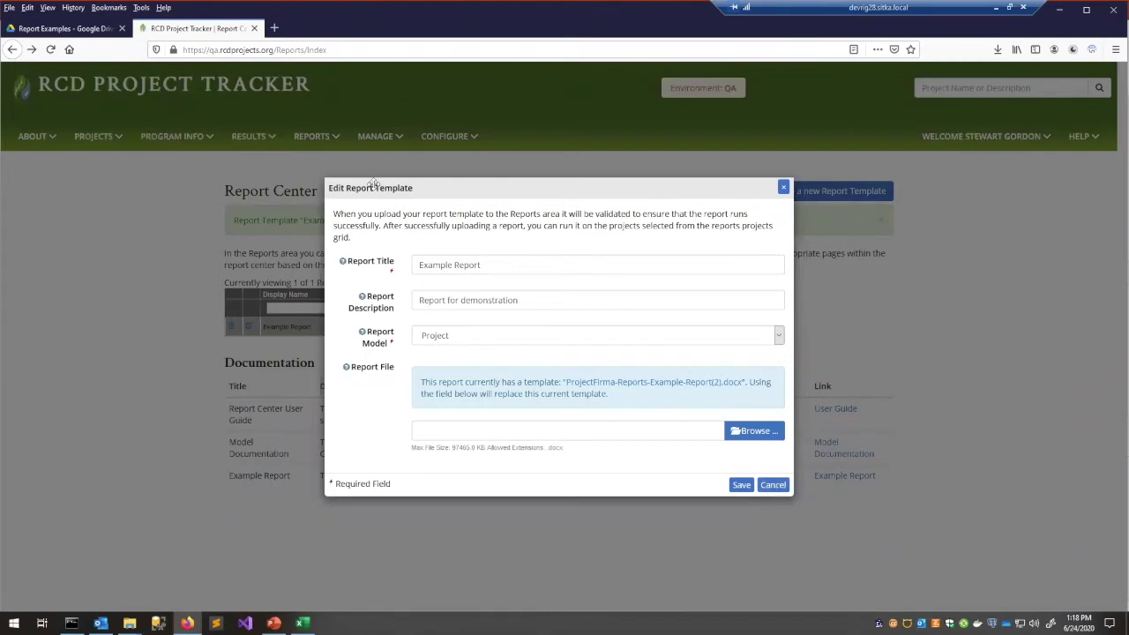
pyautogui.click(780, 487)
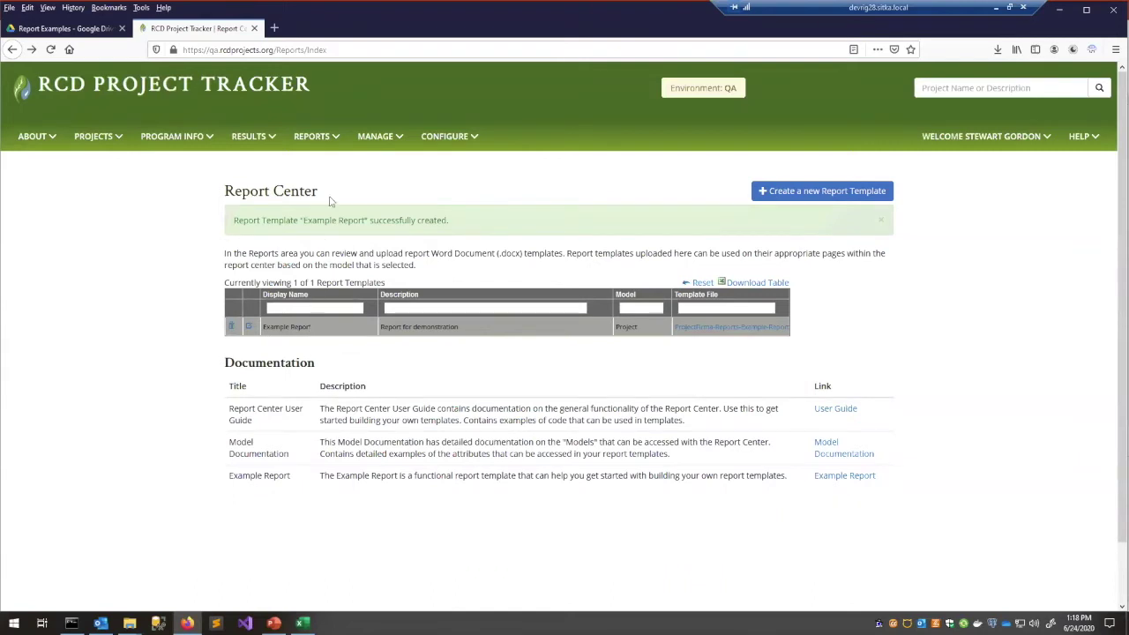
# - Go to the Projects page for reports and filter the grid by project stage, trying Planning/Design before settling on Completed
pyautogui.click(325, 139)
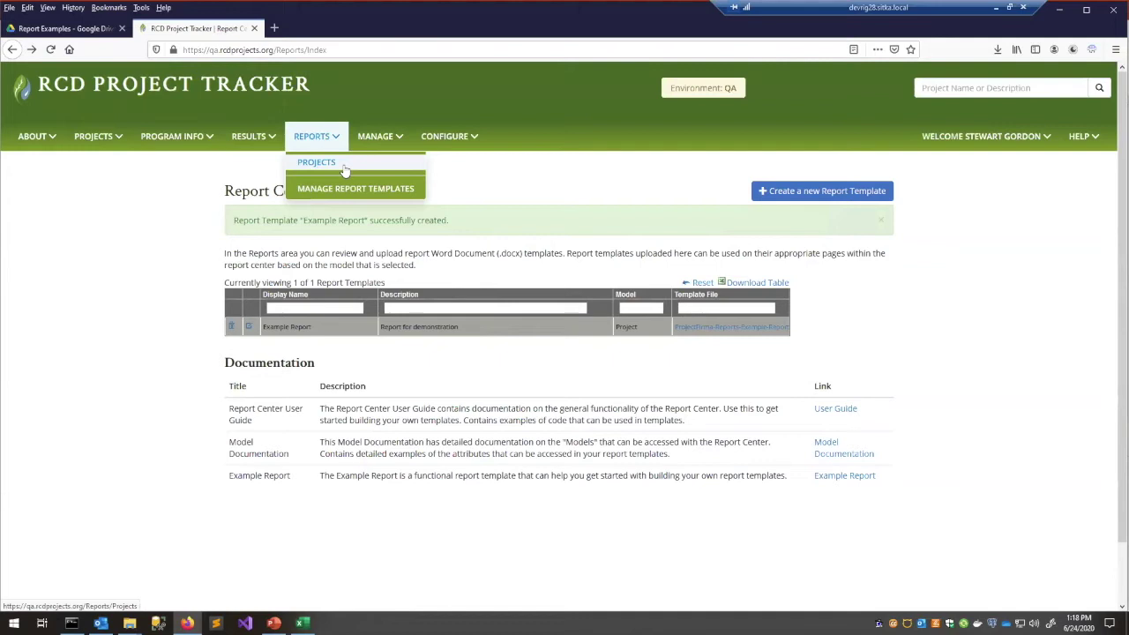
pyautogui.click(345, 167)
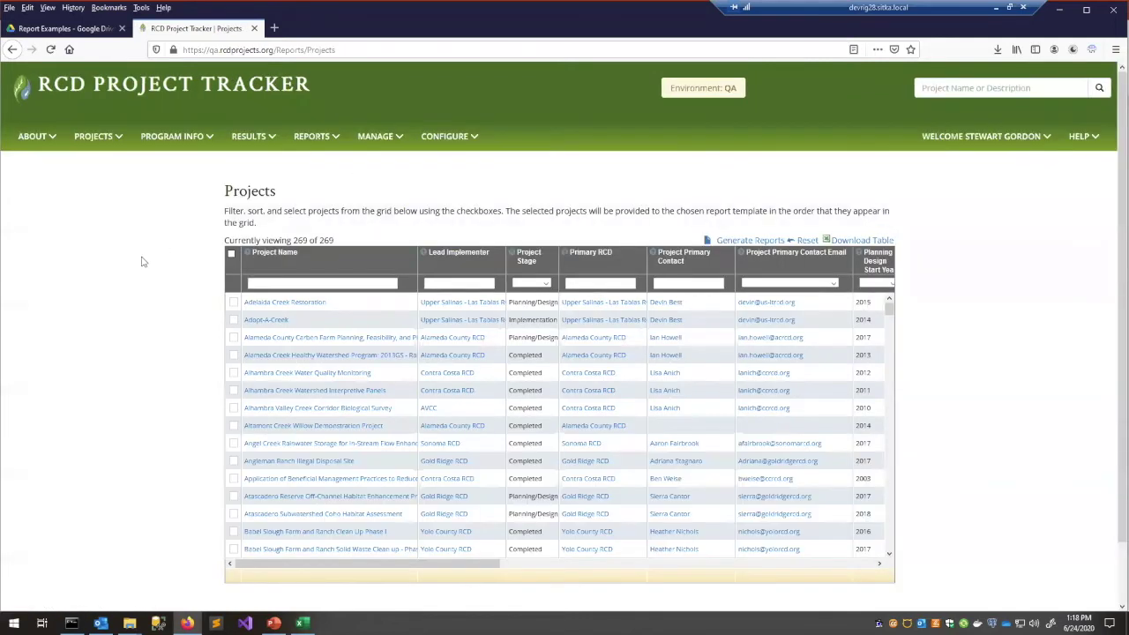
pyautogui.scroll(-1, 146, 256)
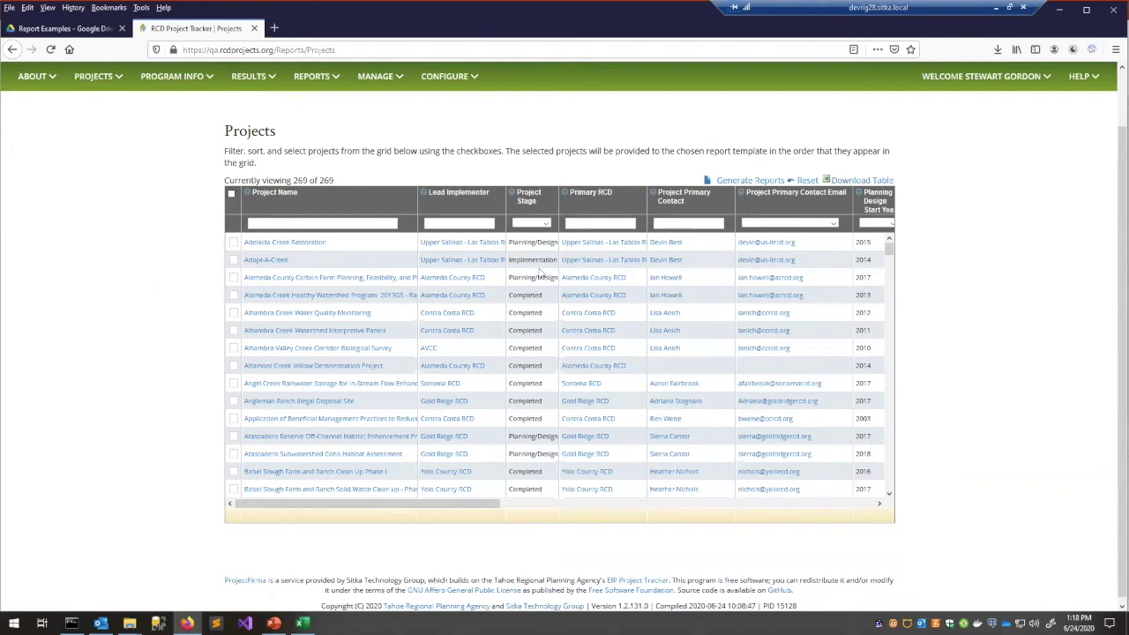
pyautogui.click(535, 222)
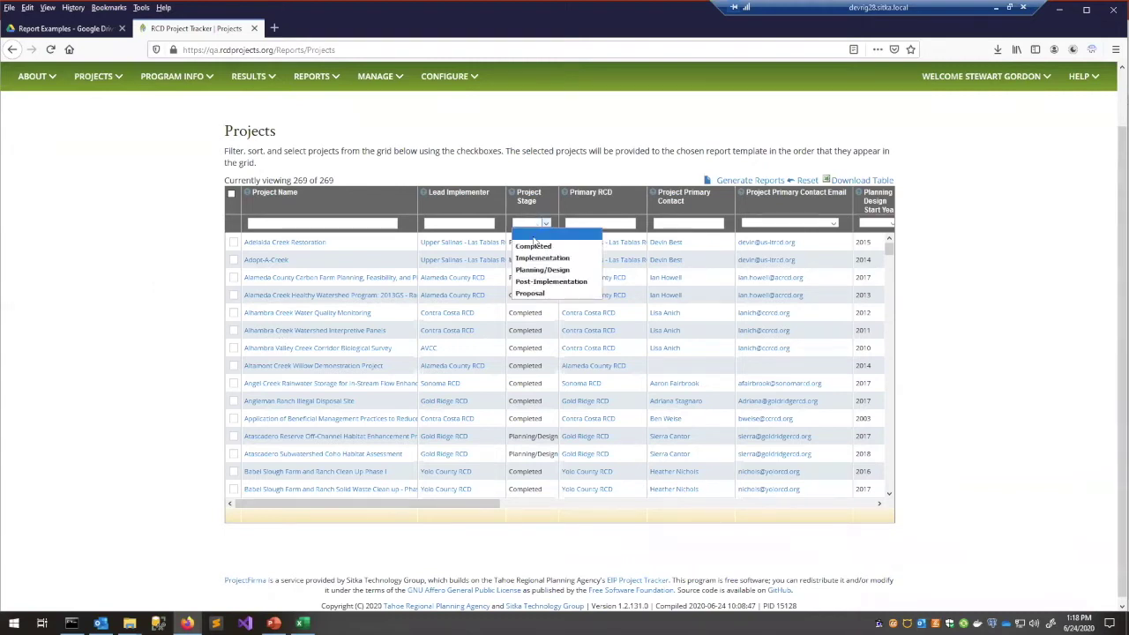
pyautogui.click(535, 271)
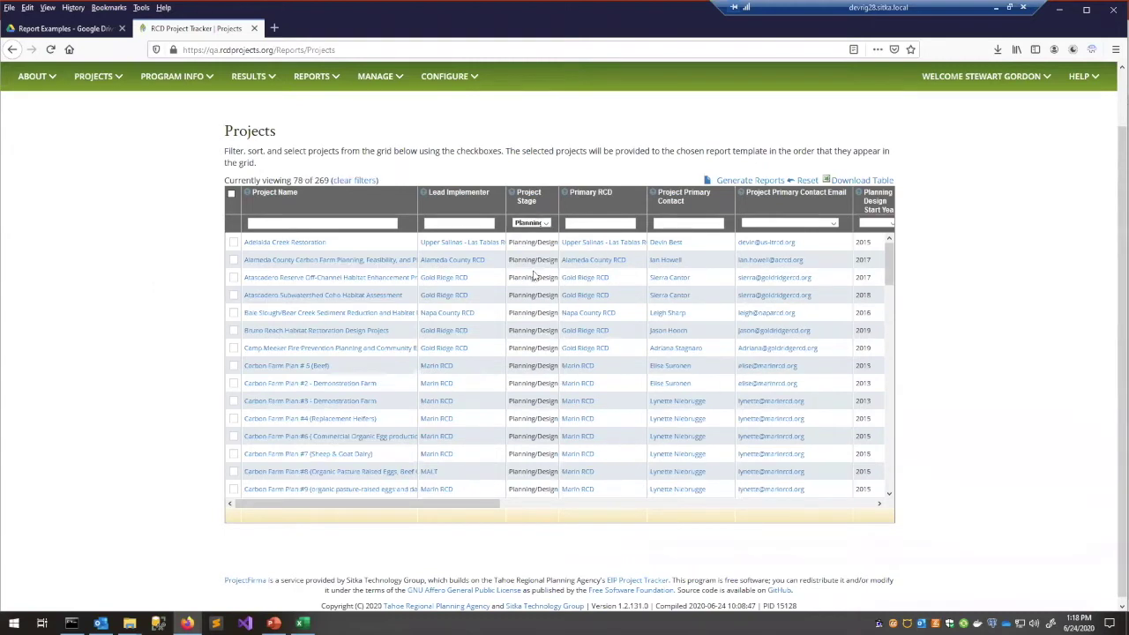
pyautogui.click(546, 224)
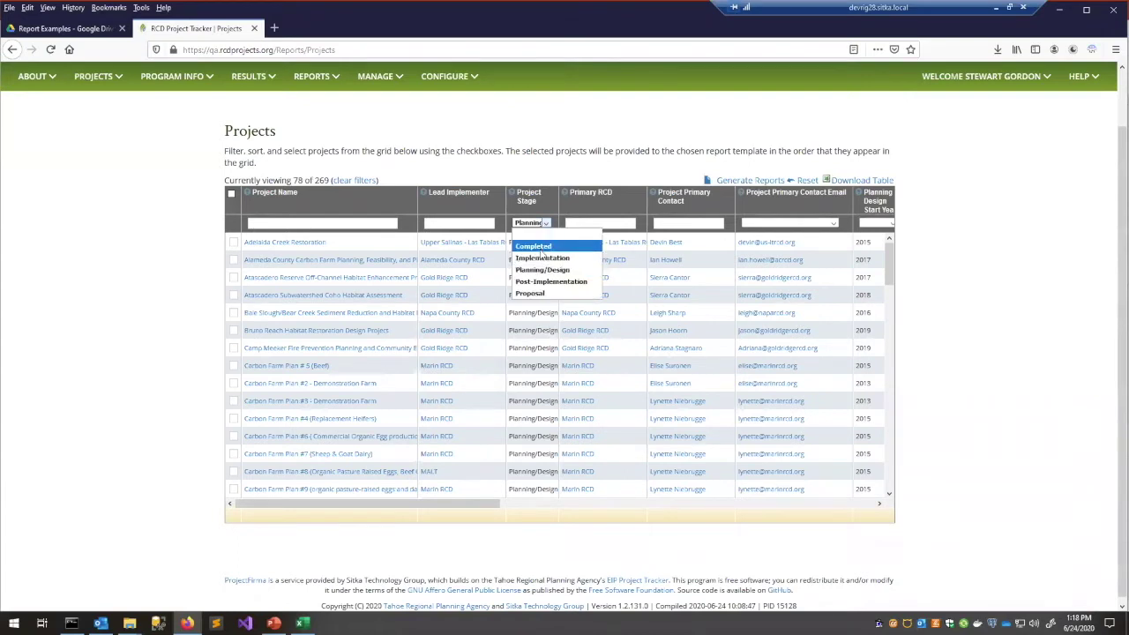
pyautogui.click(540, 247)
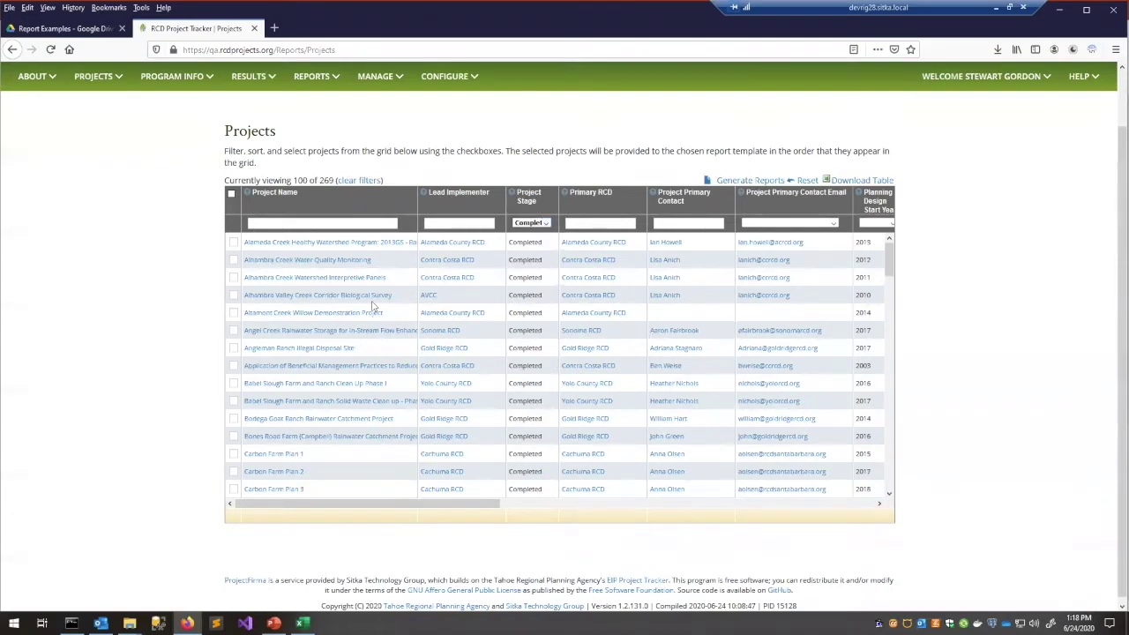
# - Filter the projects grid to a Planning/Design Start Year of 2018
pyautogui.moveTo(375, 506); pyautogui.dragTo(412, 506)
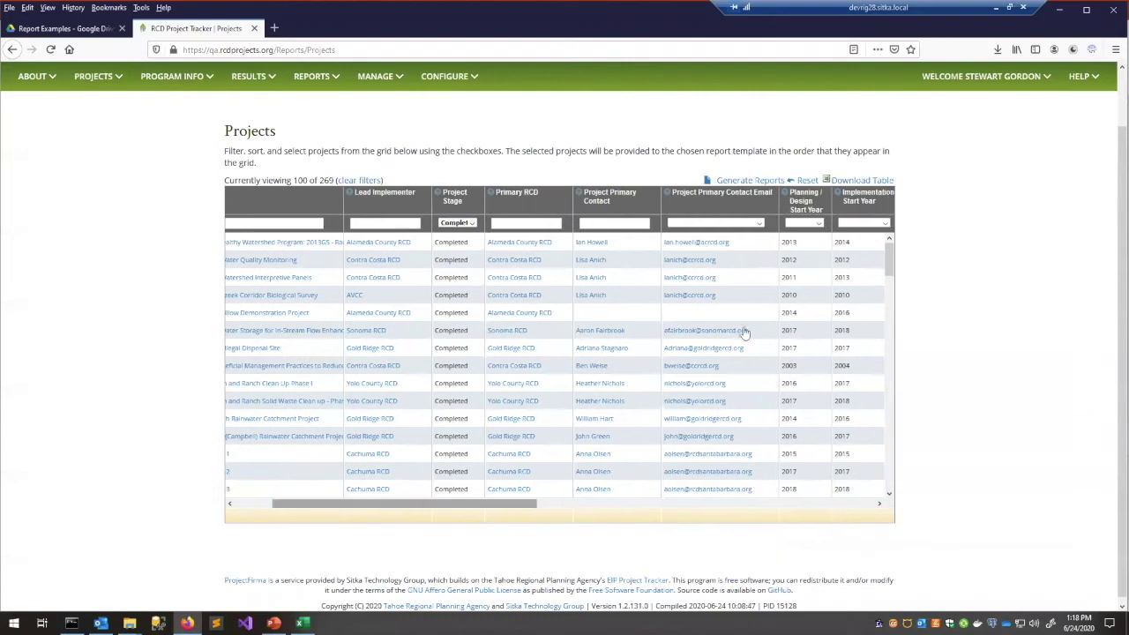
pyautogui.click(816, 224)
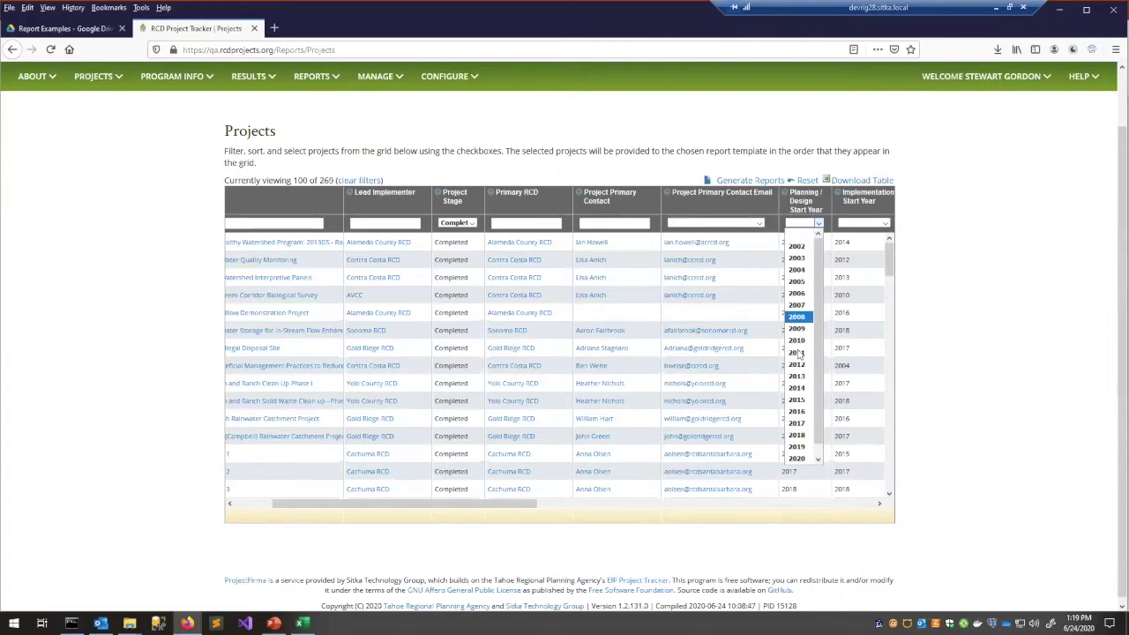
pyautogui.click(797, 435)
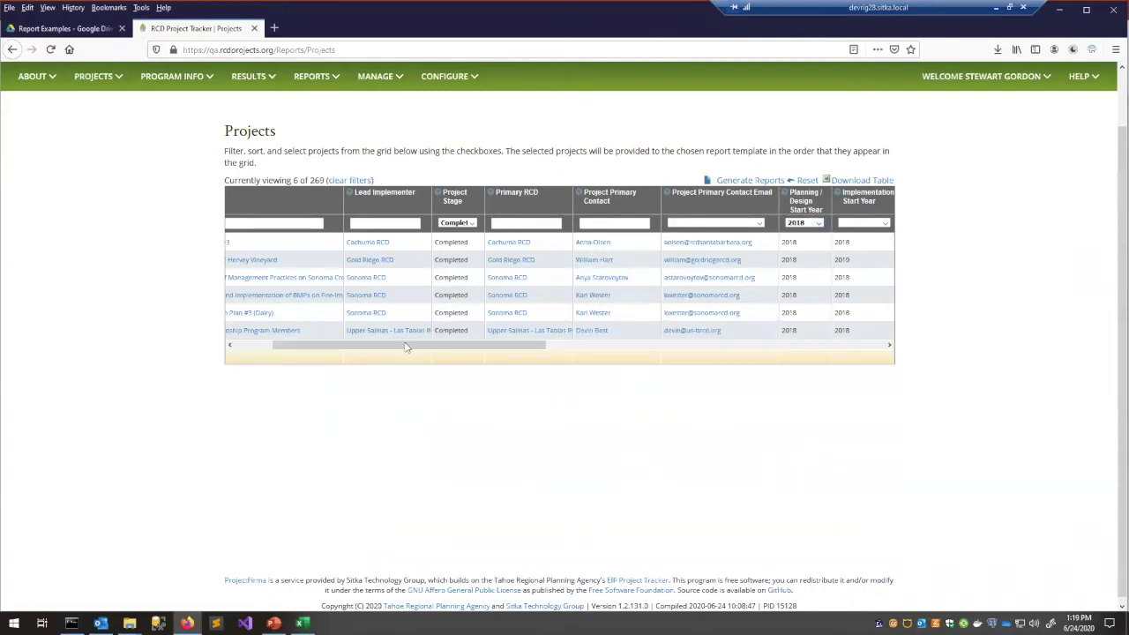
# - Try sorting the filtered grid by Lead Implementer, and settle on sorting by Project Name in ascending order
pyautogui.moveTo(405, 346); pyautogui.dragTo(297, 355)
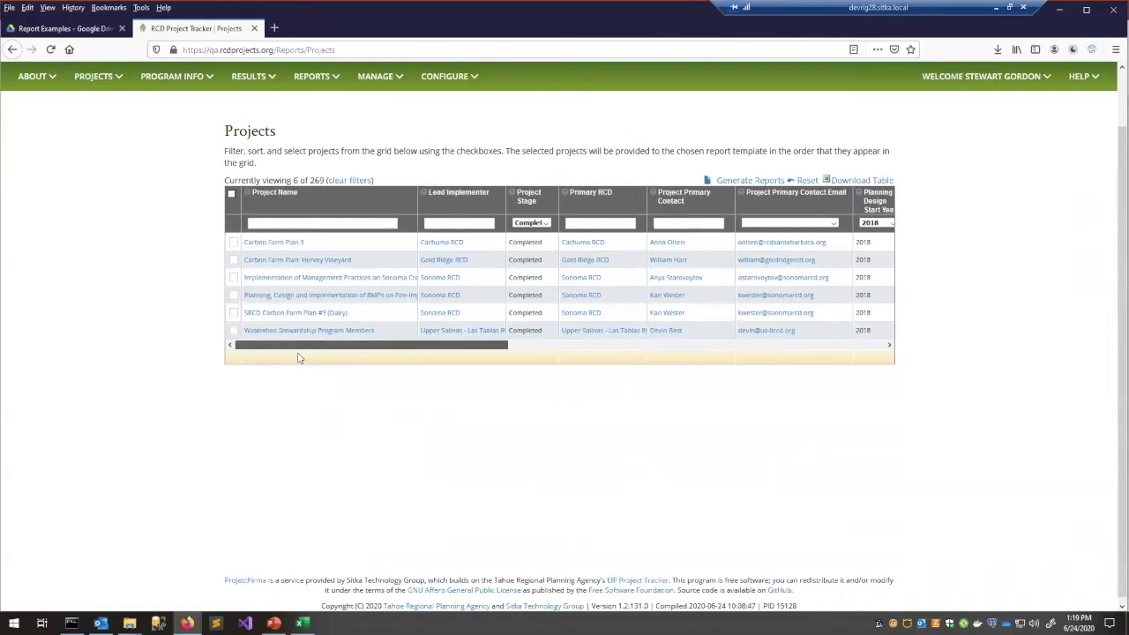
pyautogui.click(463, 201)
pyautogui.click(459, 202)
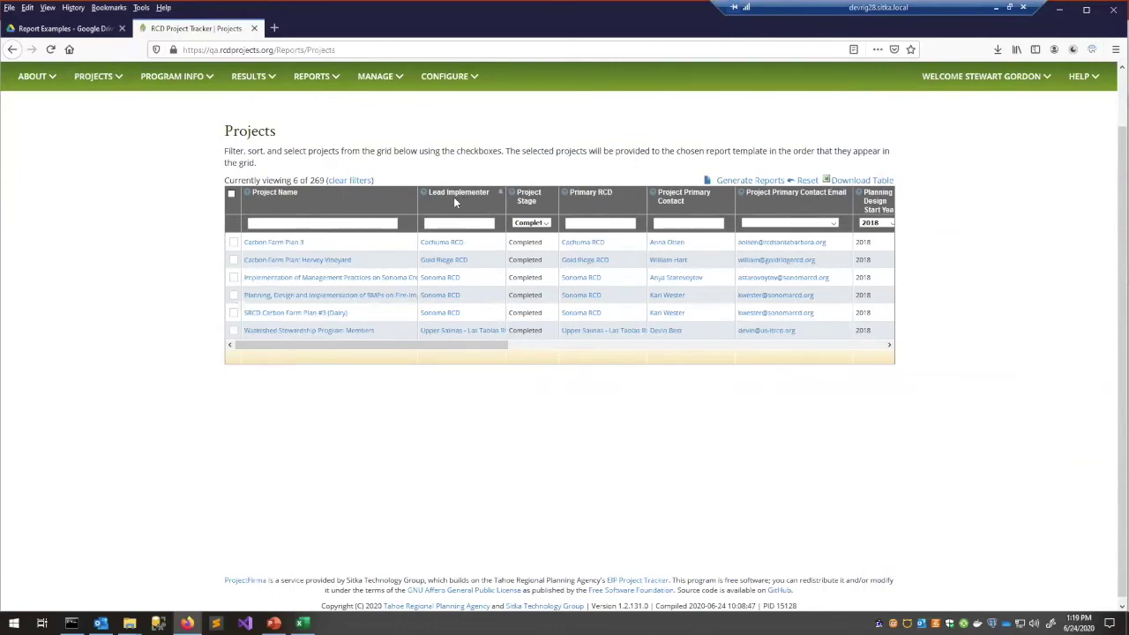
pyautogui.click(318, 203)
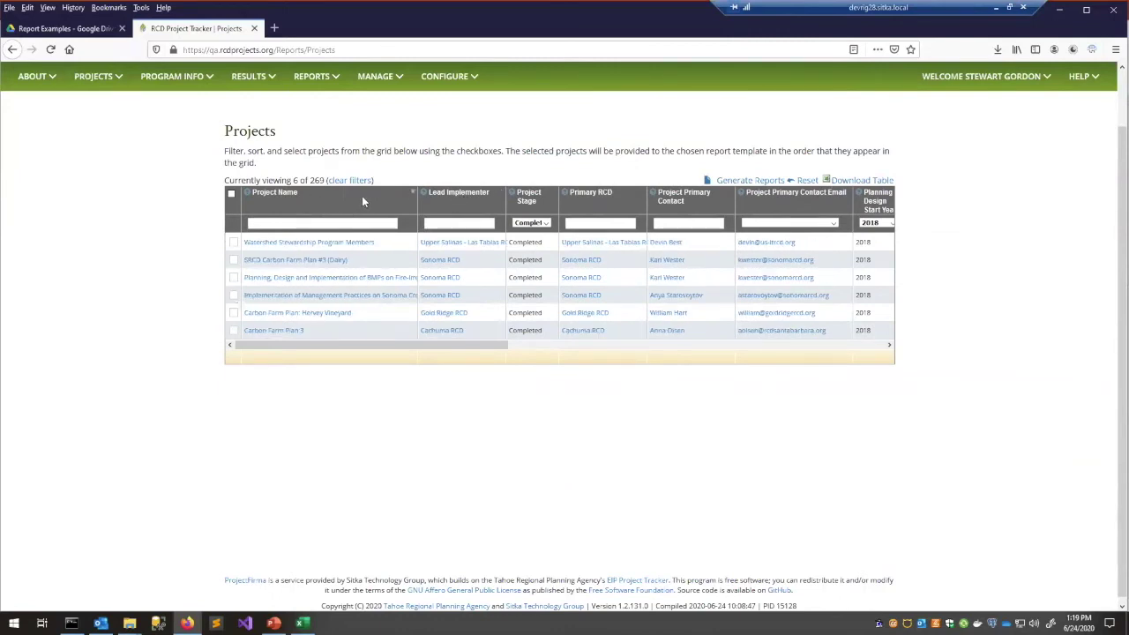
pyautogui.click(355, 199)
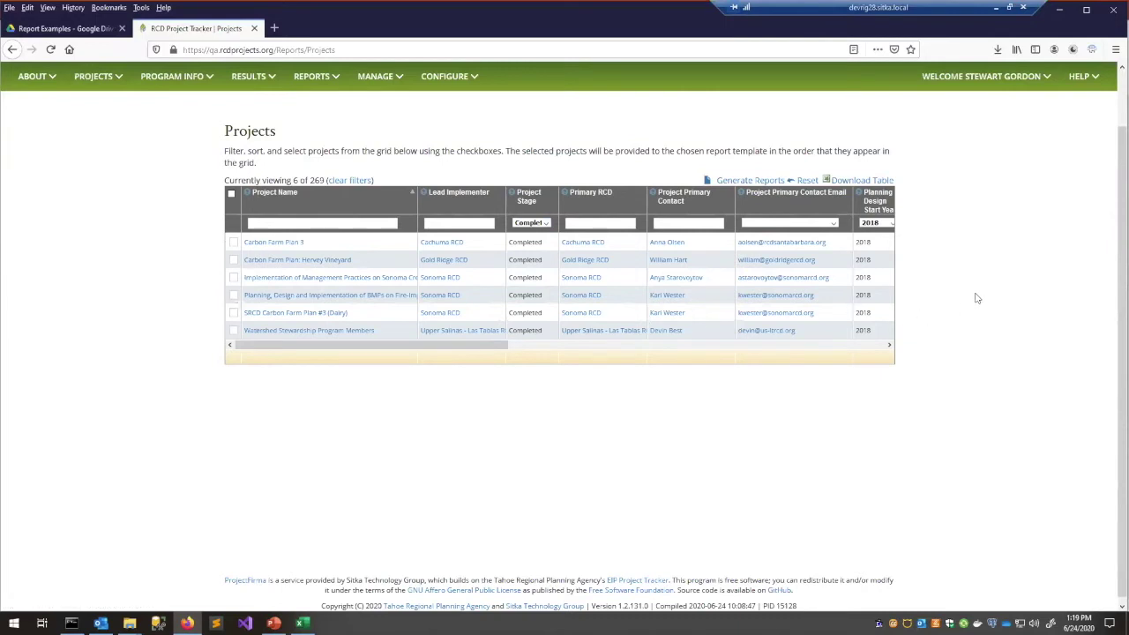
# - Select all six filtered projects one by one, and try clearing and reselecting them all at once
pyautogui.click(234, 241)
pyautogui.click(233, 259)
pyautogui.click(234, 276)
pyautogui.click(233, 294)
pyautogui.click(234, 312)
pyautogui.click(234, 330)
pyautogui.click(231, 195)
pyautogui.click(231, 194)
pyautogui.click(231, 195)
pyautogui.click(231, 195)
# - Generate a report for the selected projects, keeping "Example Report - Report for demonstration" as the report template
pyautogui.click(733, 180)
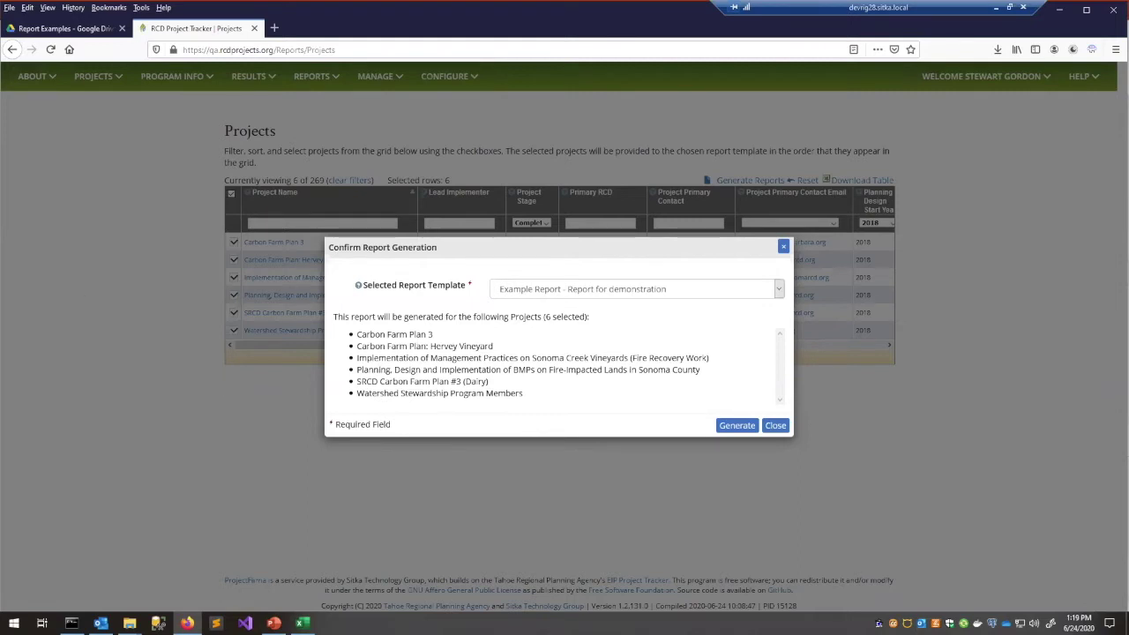
pyautogui.click(532, 292)
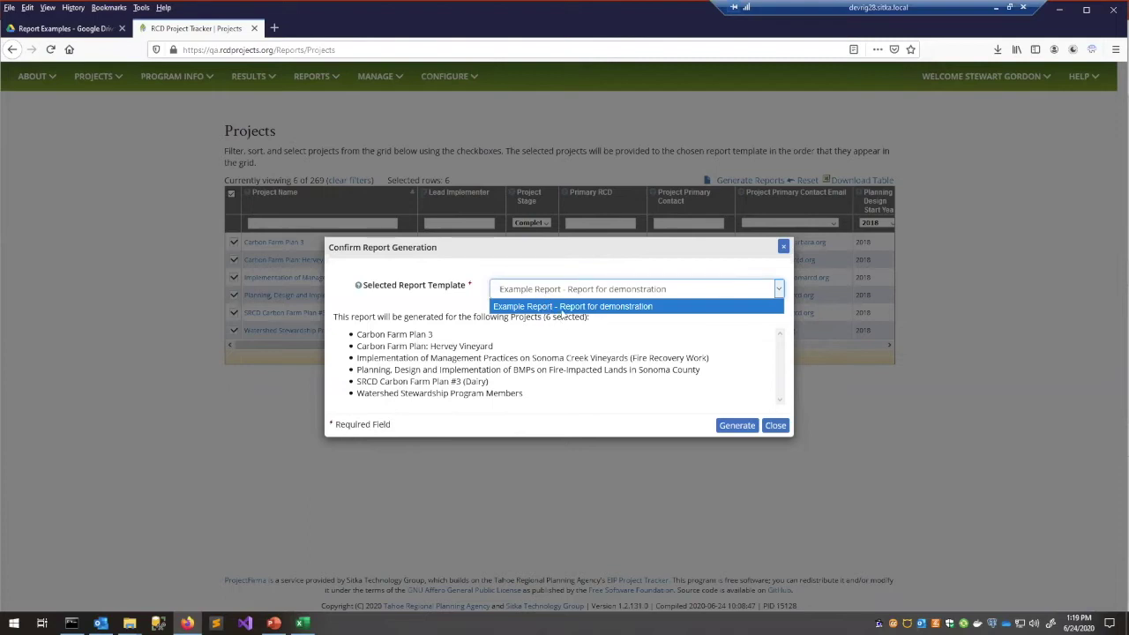
pyautogui.click(483, 344)
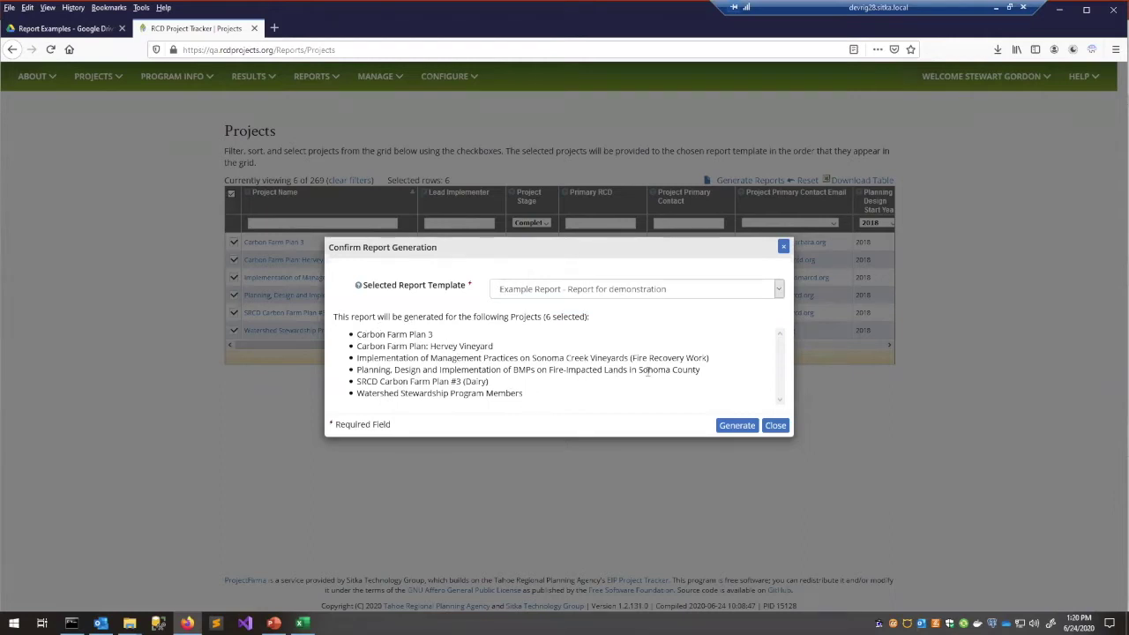
pyautogui.click(733, 427)
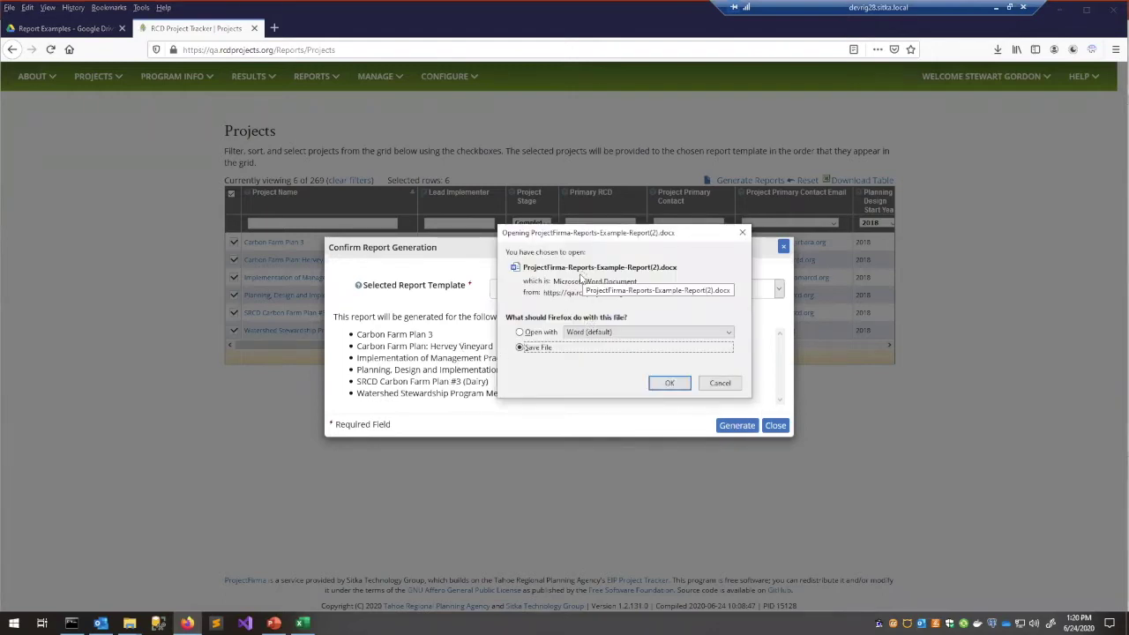
# - Open the generated ProjectFirma-Reports-Example-Report(2).docx with Word instead of saving it, and maximize its window
pyautogui.click(540, 332)
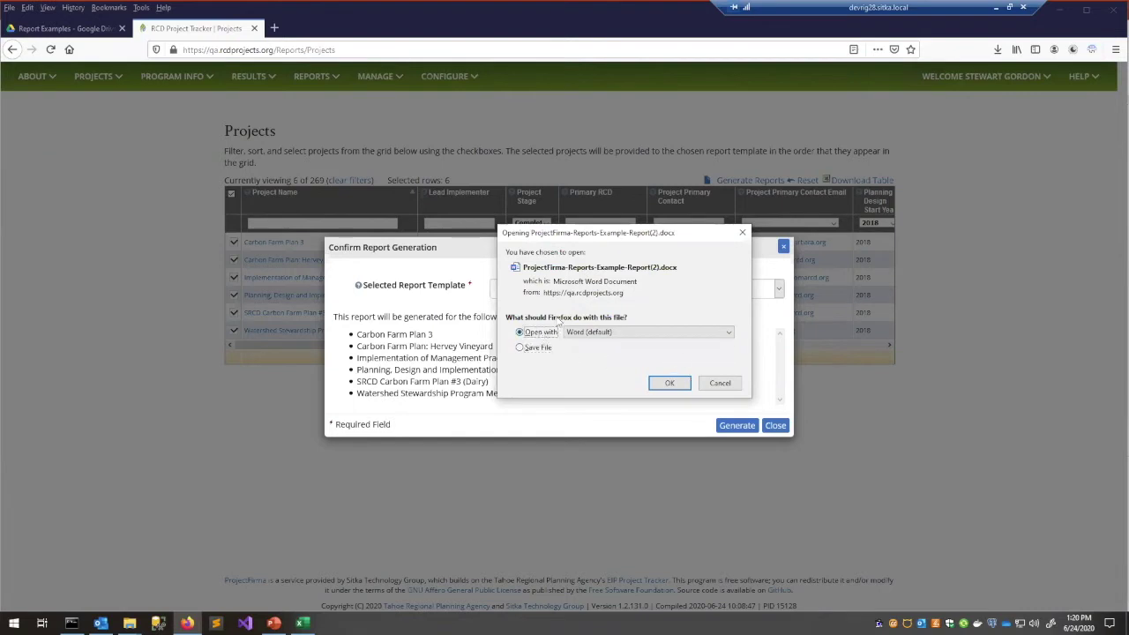
pyautogui.click(668, 383)
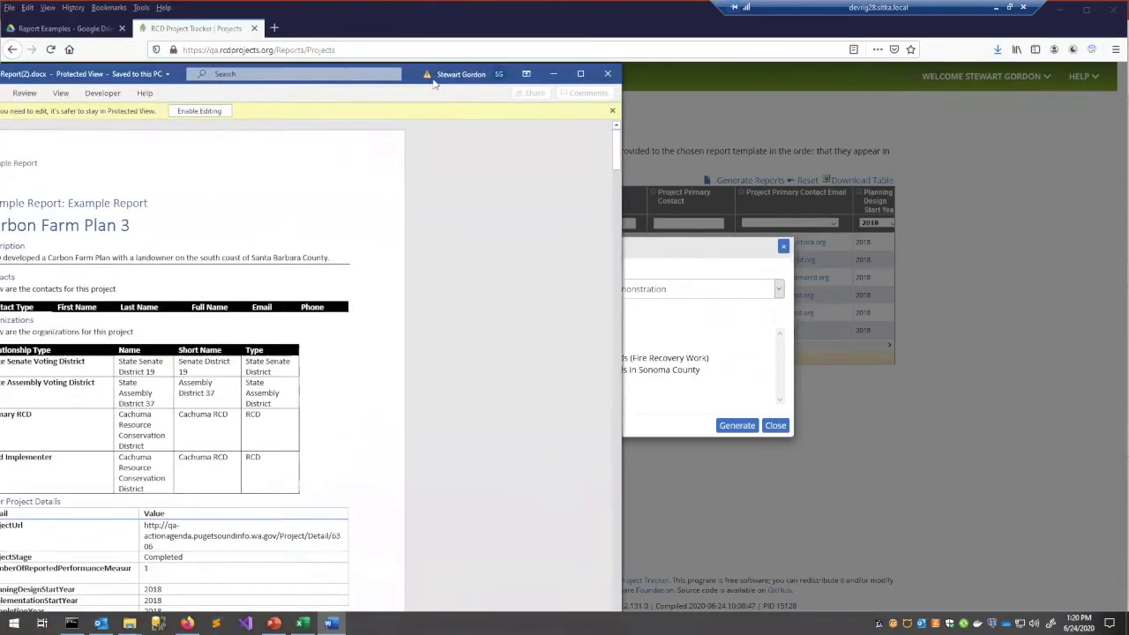
pyautogui.doubleClick(433, 83)
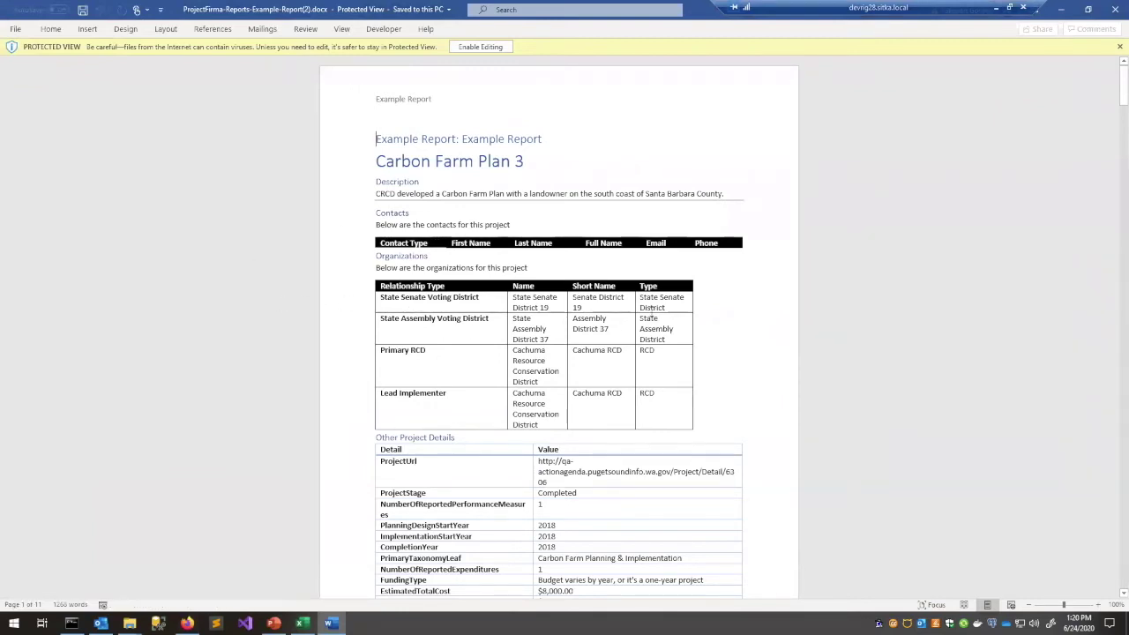
# - Look through the generated report's project sections, examining the photos, descriptions, organization tables and other project details
pyautogui.scroll(-1, 650, 306)
pyautogui.scroll(-4, 652, 309)
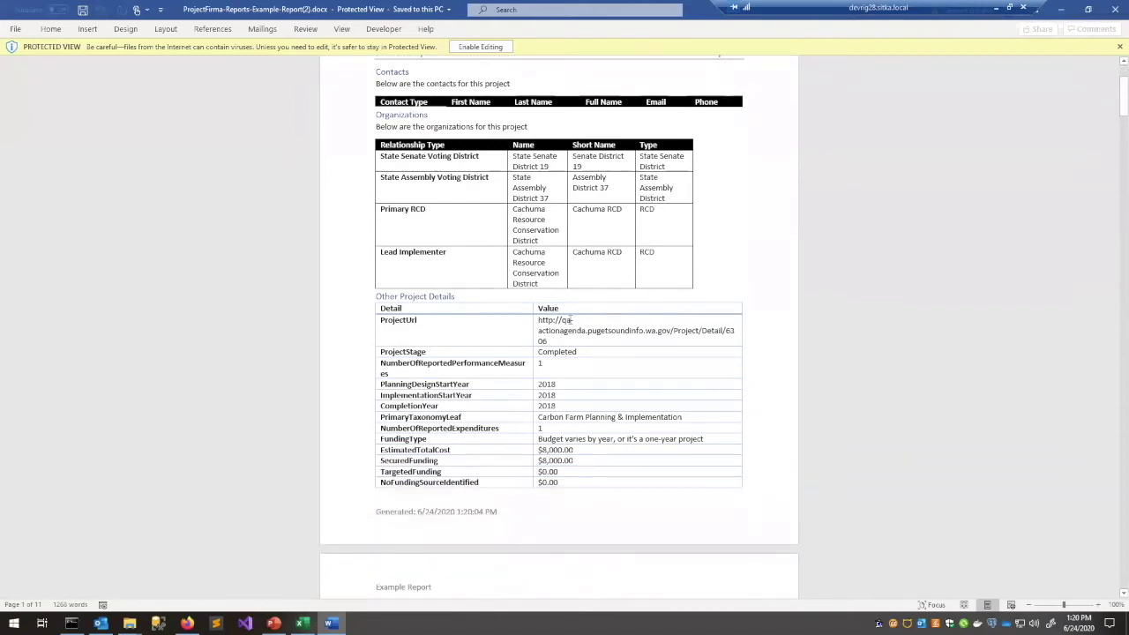
pyautogui.scroll(4, 737, 315)
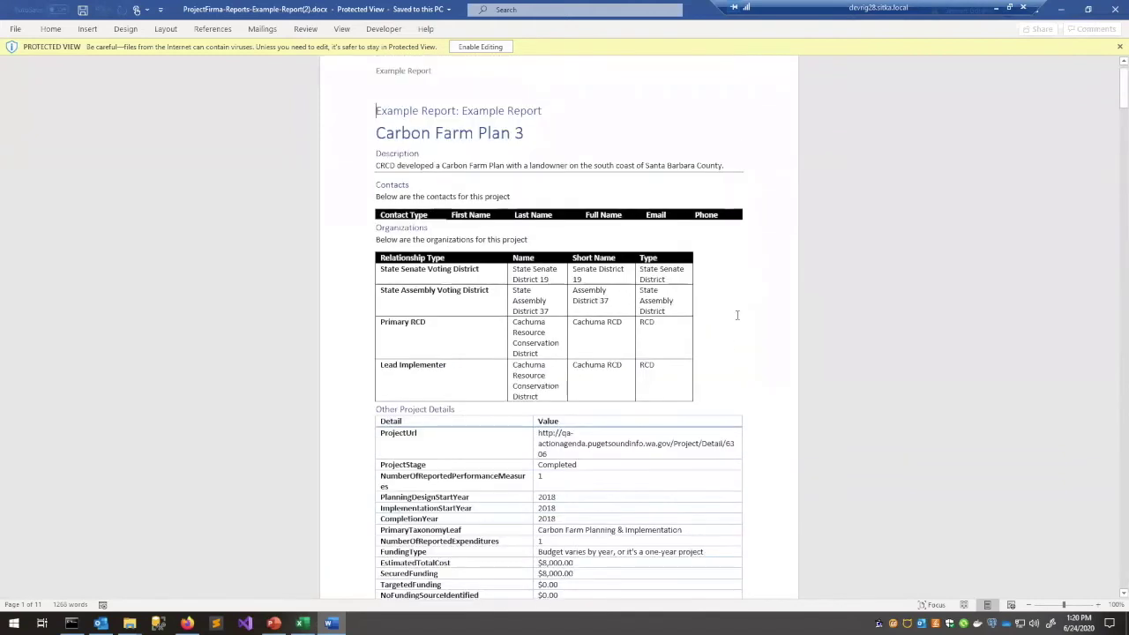
pyautogui.scroll(-5, 737, 314)
pyautogui.scroll(-7, 739, 304)
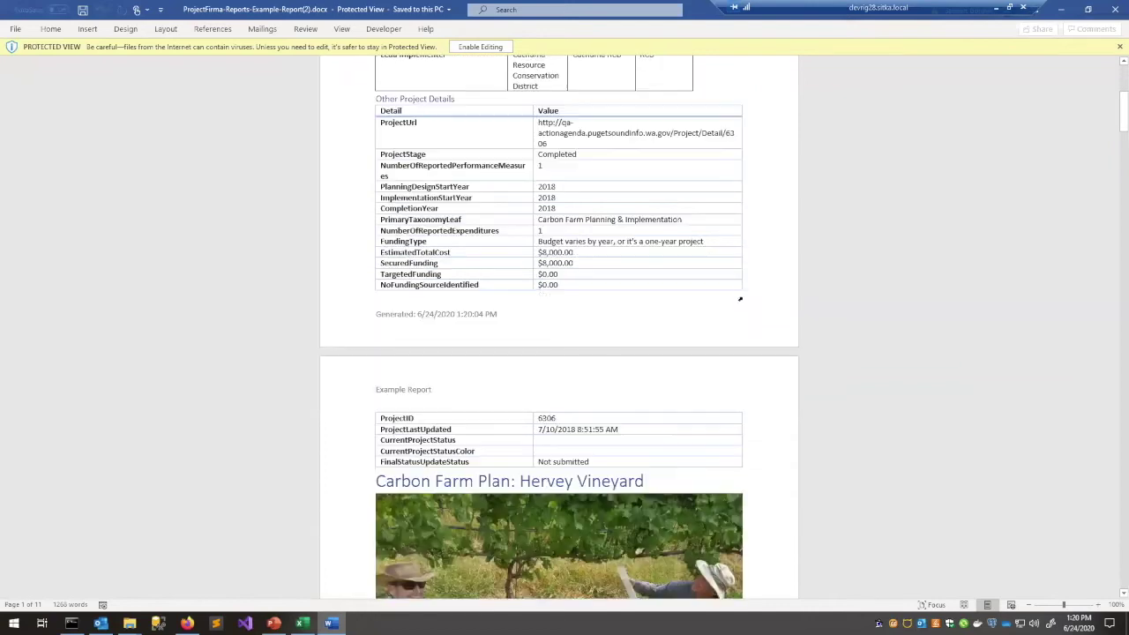
pyautogui.scroll(-11, 740, 292)
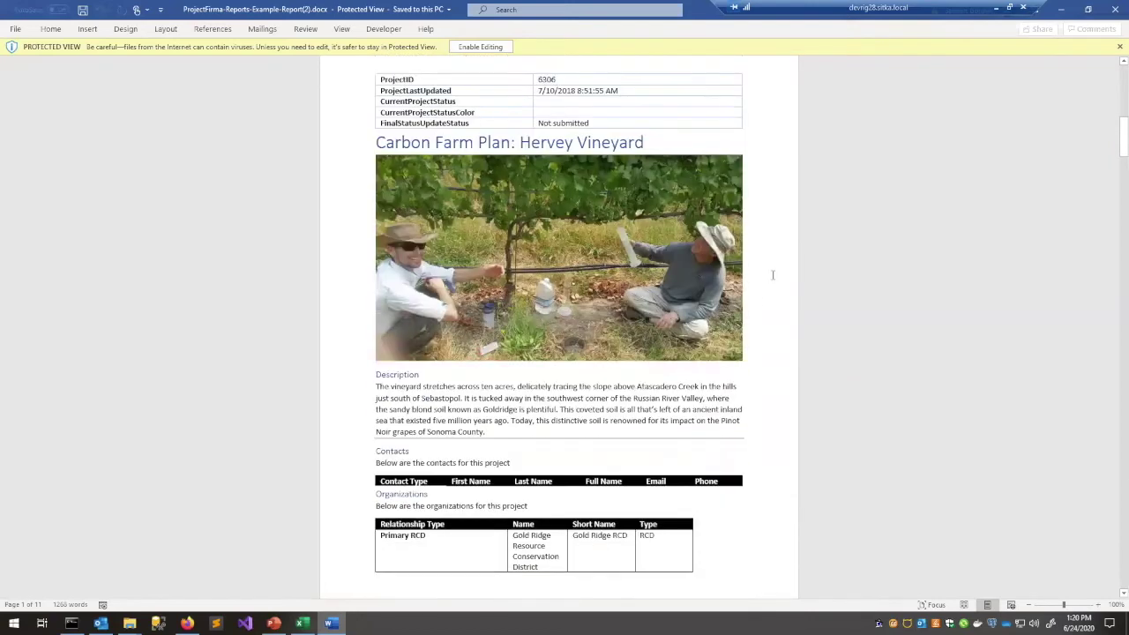
pyautogui.scroll(-15, 769, 277)
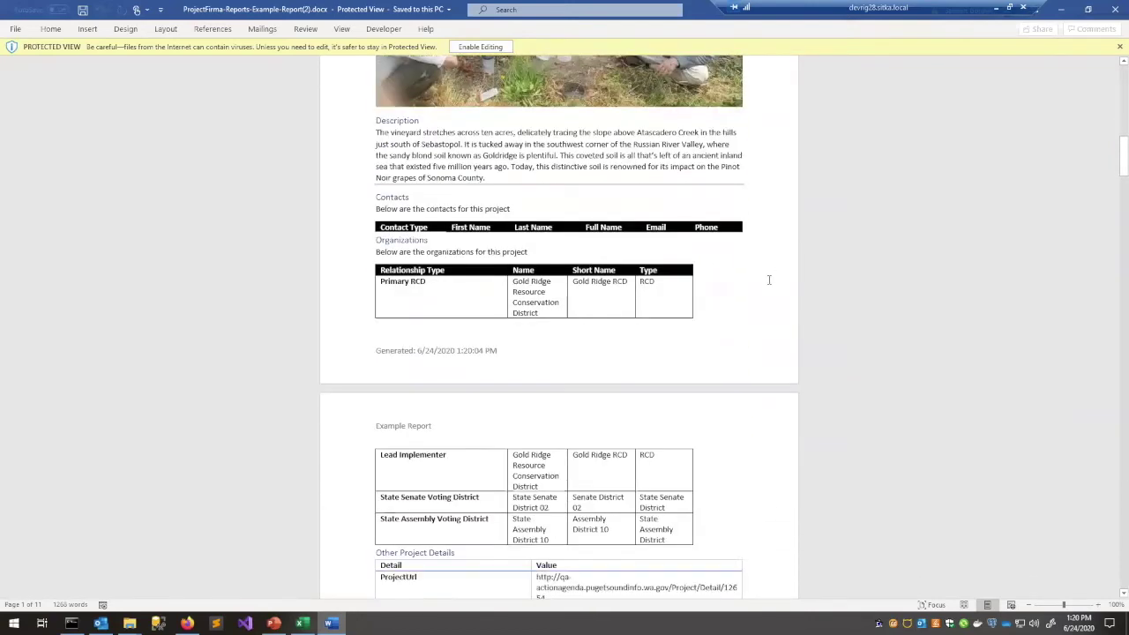
pyautogui.scroll(-20, 586, 283)
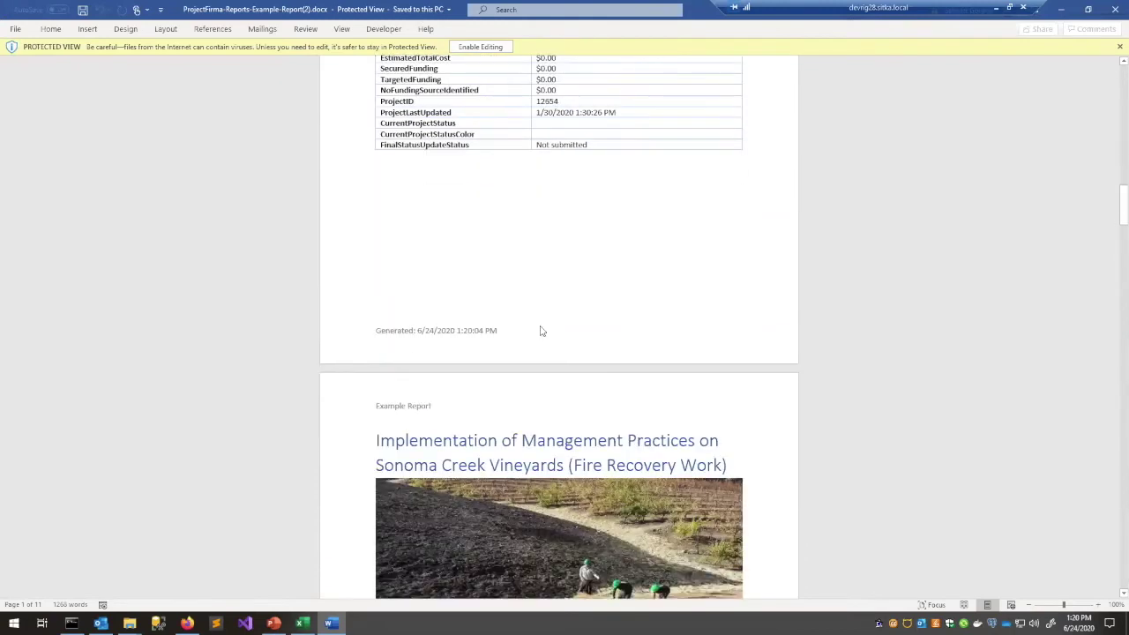
pyautogui.scroll(-9, 384, 356)
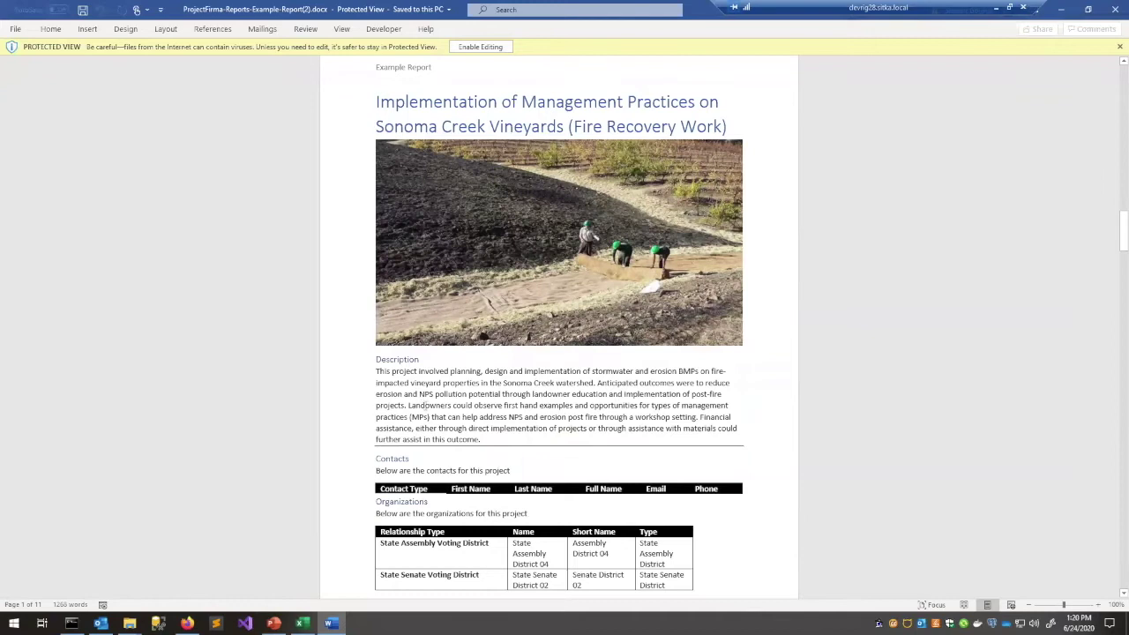
pyautogui.scroll(-12, 425, 404)
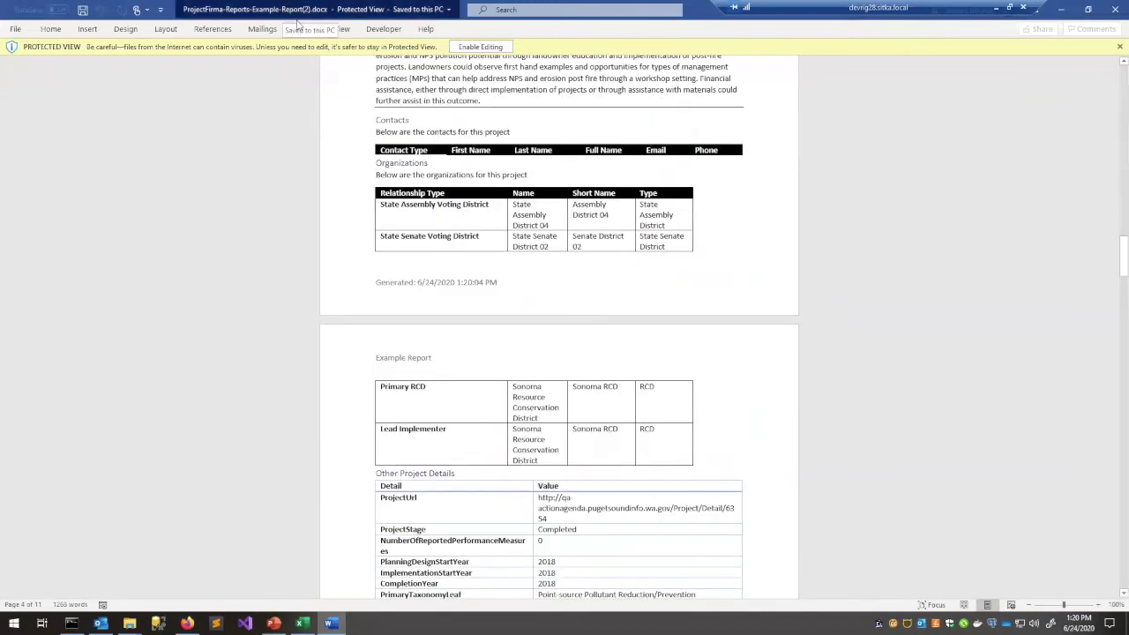
# - Arrange the generated report and the original Word template side by side, with the report at its first page
pyautogui.moveTo(279, 18); pyautogui.dragTo(1127, 221)
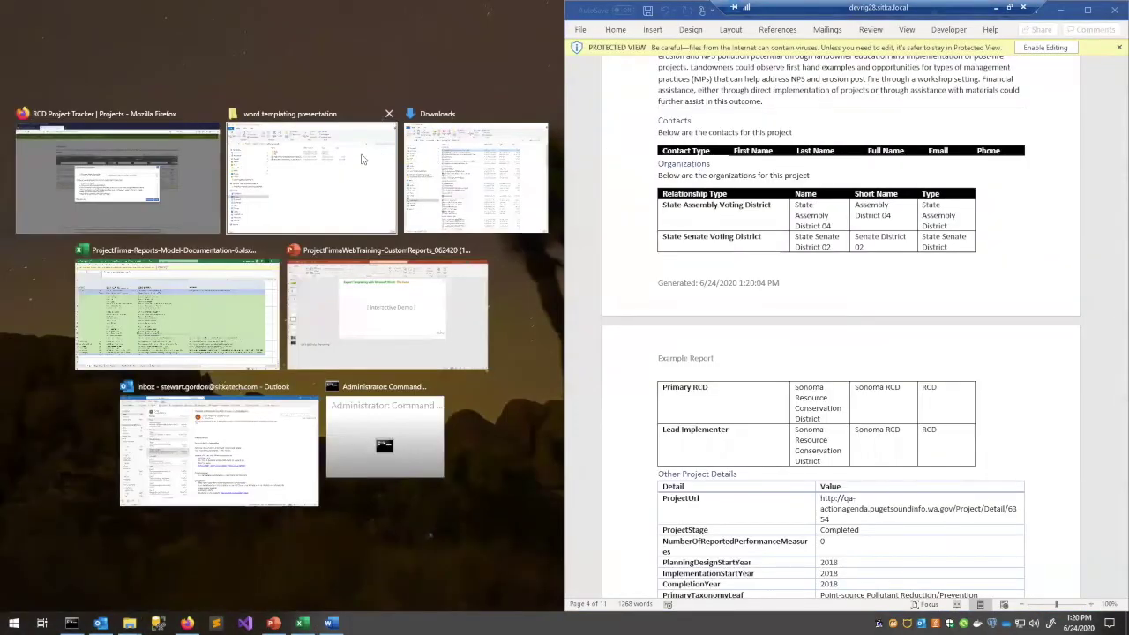
pyautogui.click(294, 167)
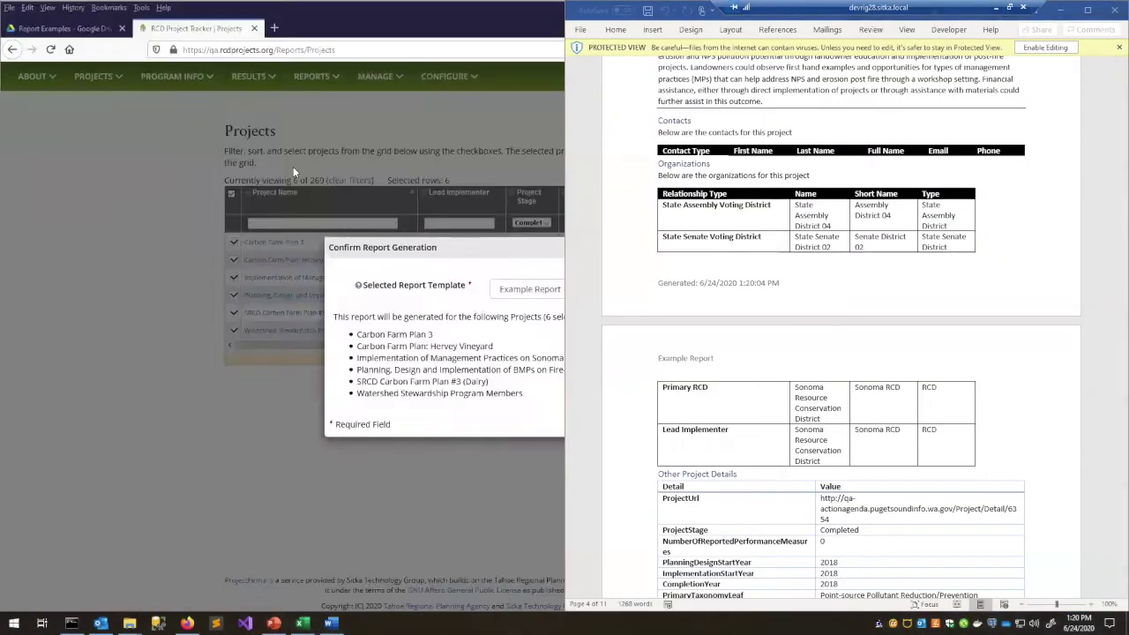
pyautogui.doubleClick(285, 162)
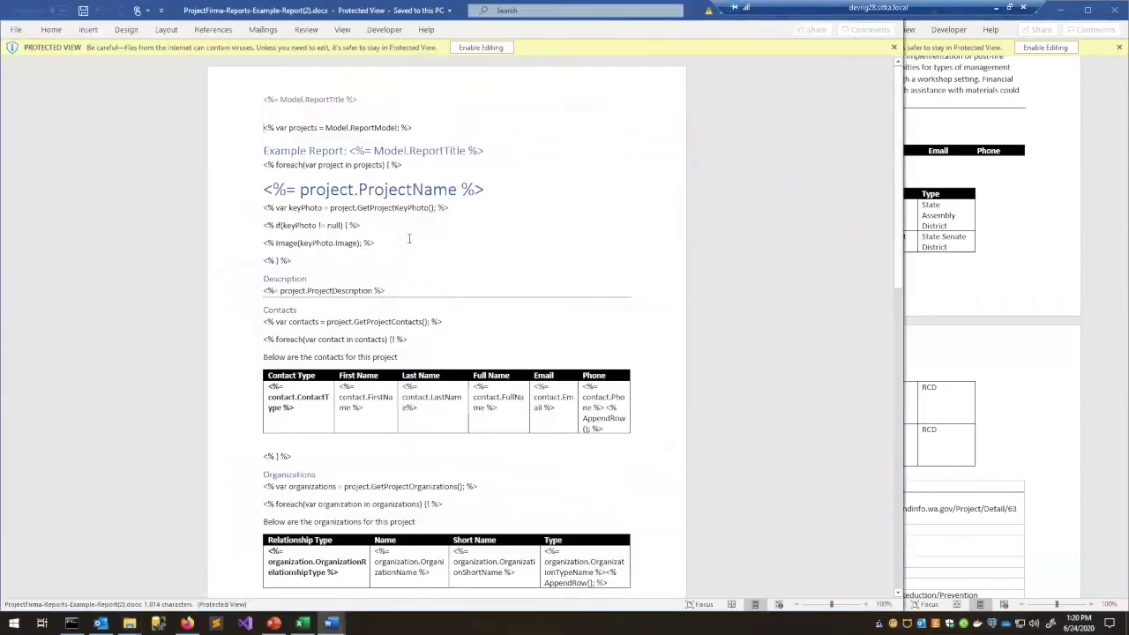
pyautogui.moveTo(296, 11); pyautogui.dragTo(0, 78)
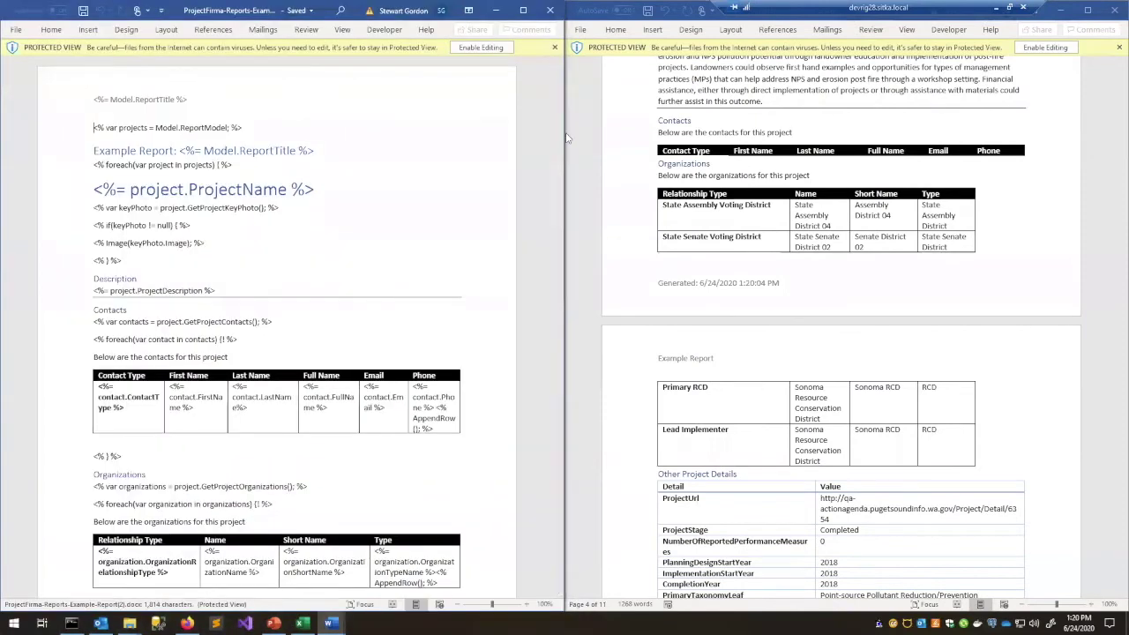
pyautogui.scroll(2, 1014, 241)
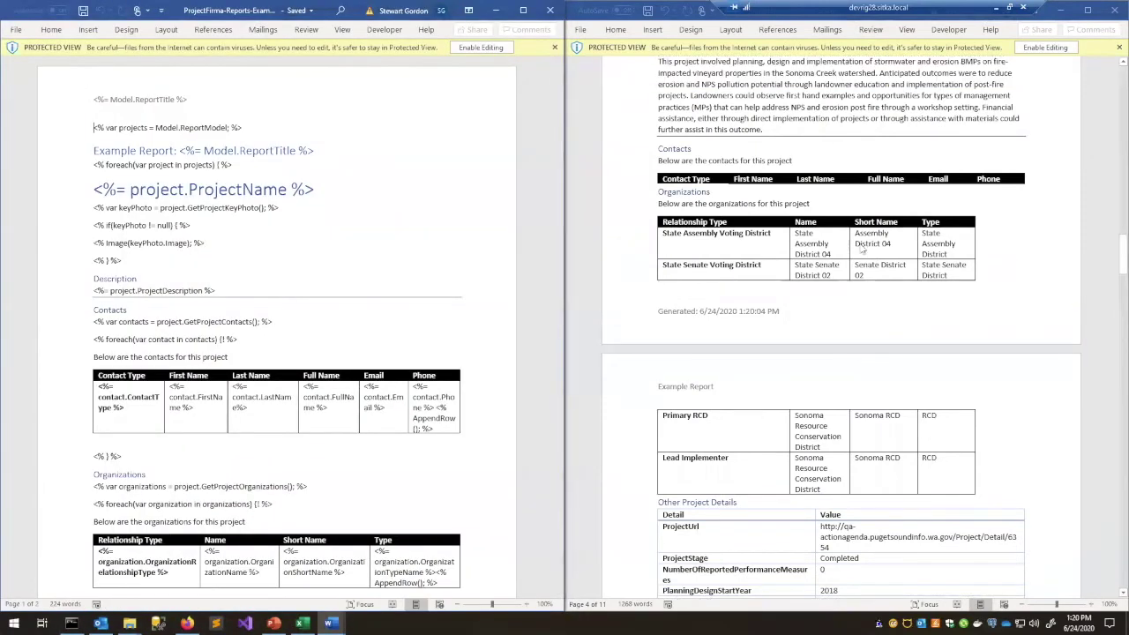
pyautogui.click(1121, 247)
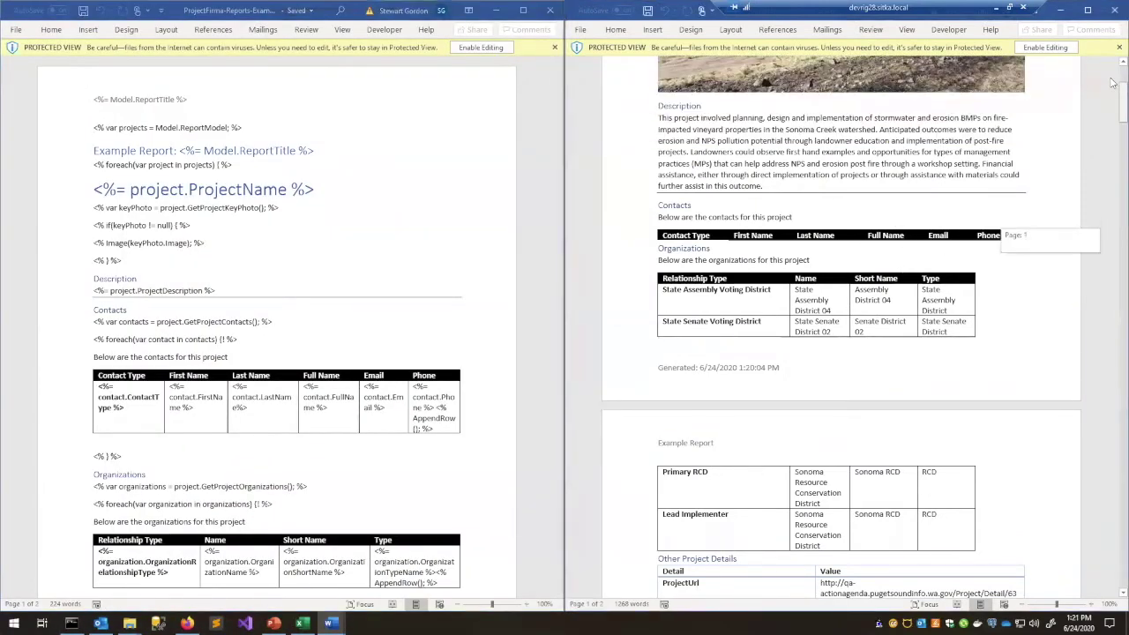
pyautogui.scroll(10, 1113, 71)
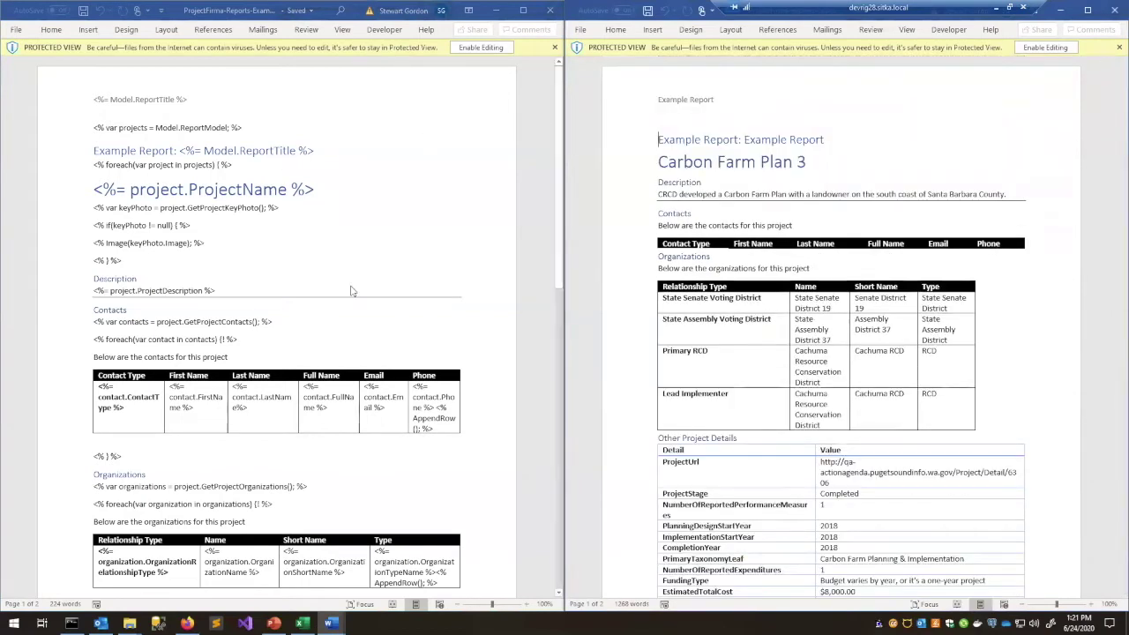
# - Enable editing in the Word template, examine its header and footer fields, and return to the body text
pyautogui.click(334, 249)
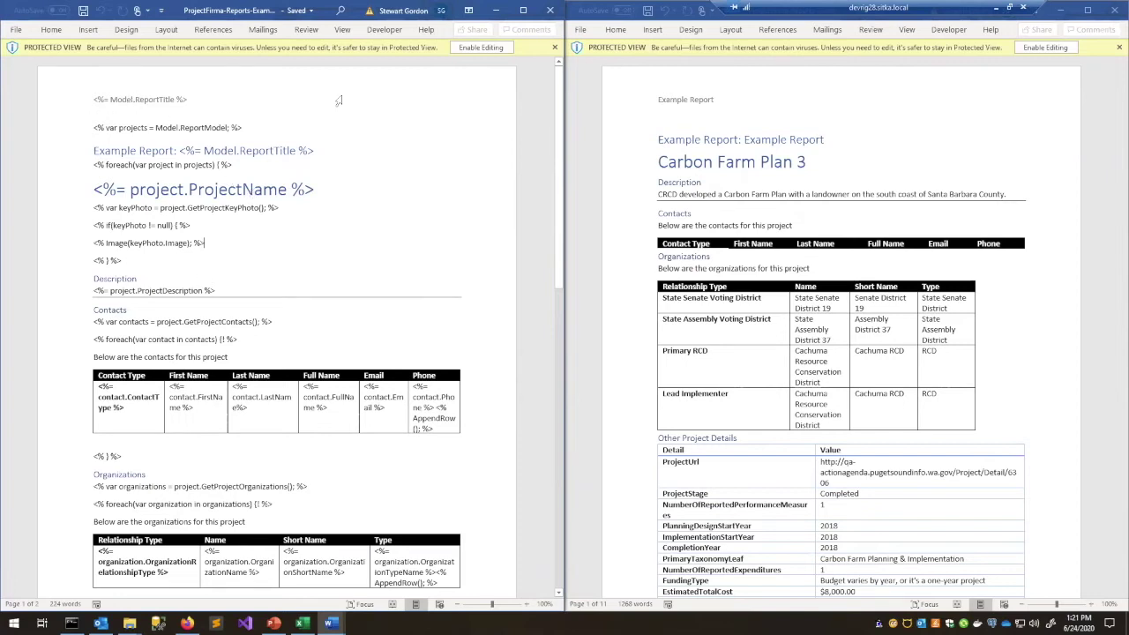
pyautogui.click(481, 46)
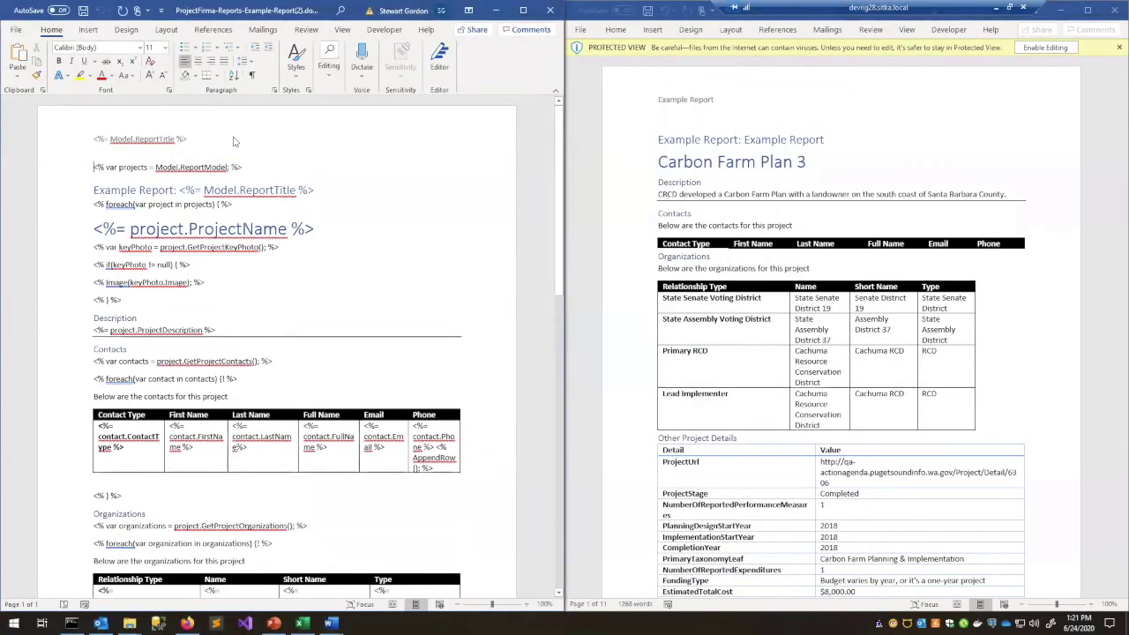
pyautogui.doubleClick(234, 141)
pyautogui.scroll(-3, 371, 390)
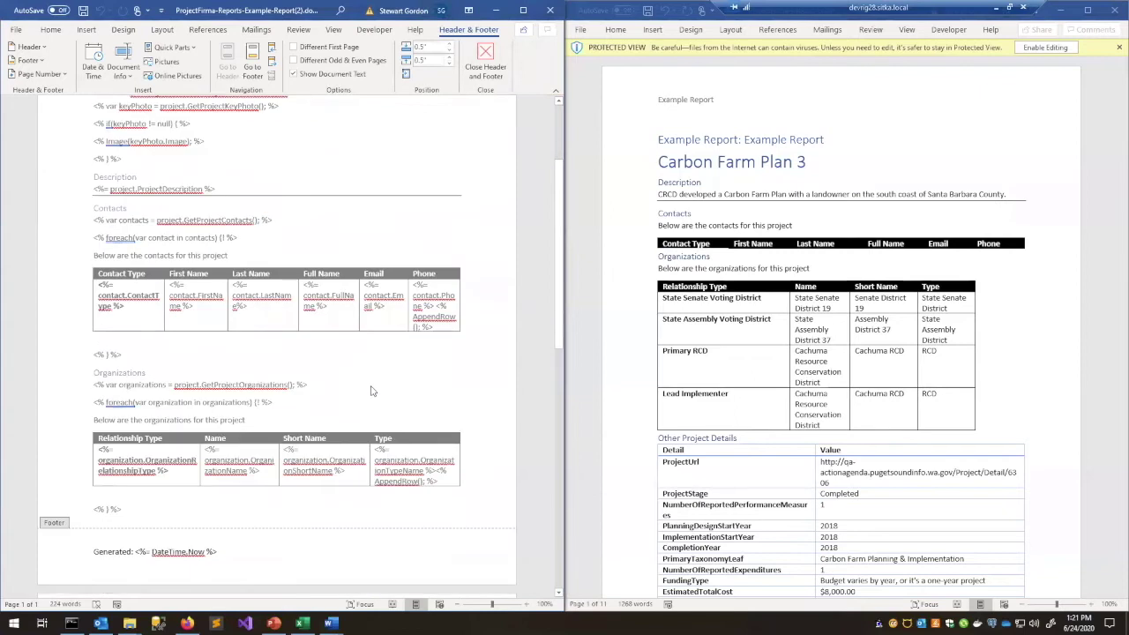
pyautogui.scroll(-2, 371, 390)
pyautogui.scroll(5, 260, 238)
pyautogui.doubleClick(244, 177)
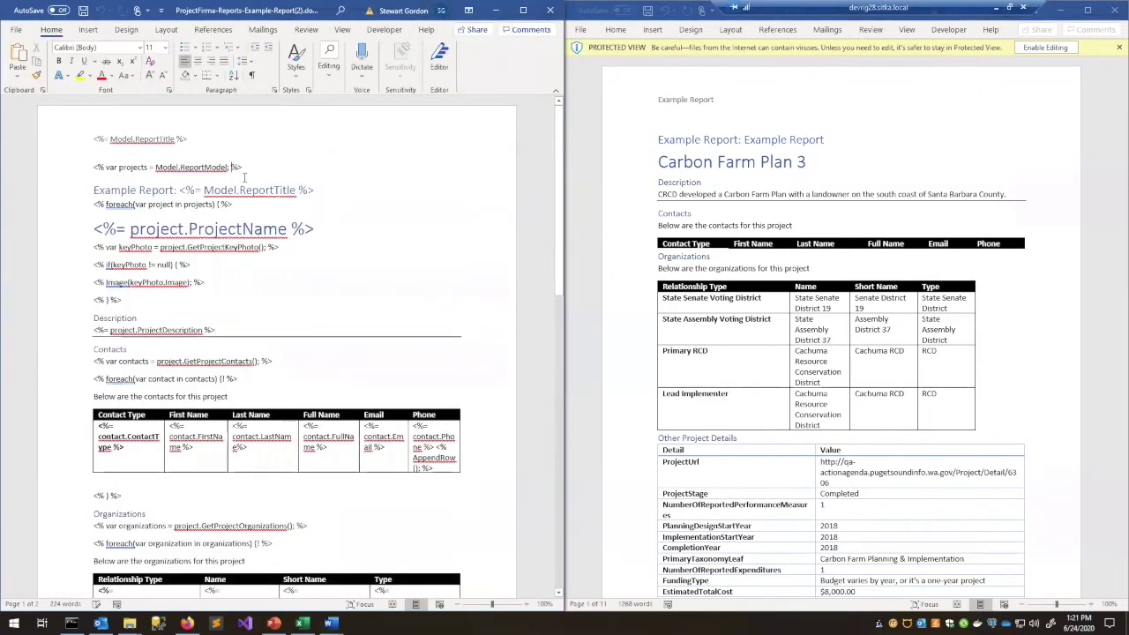
# - Highlight the template line that assigns Model.ReportModel to a variable, and single out the variable name projects
pyautogui.moveTo(247, 165); pyautogui.dragTo(93, 168)
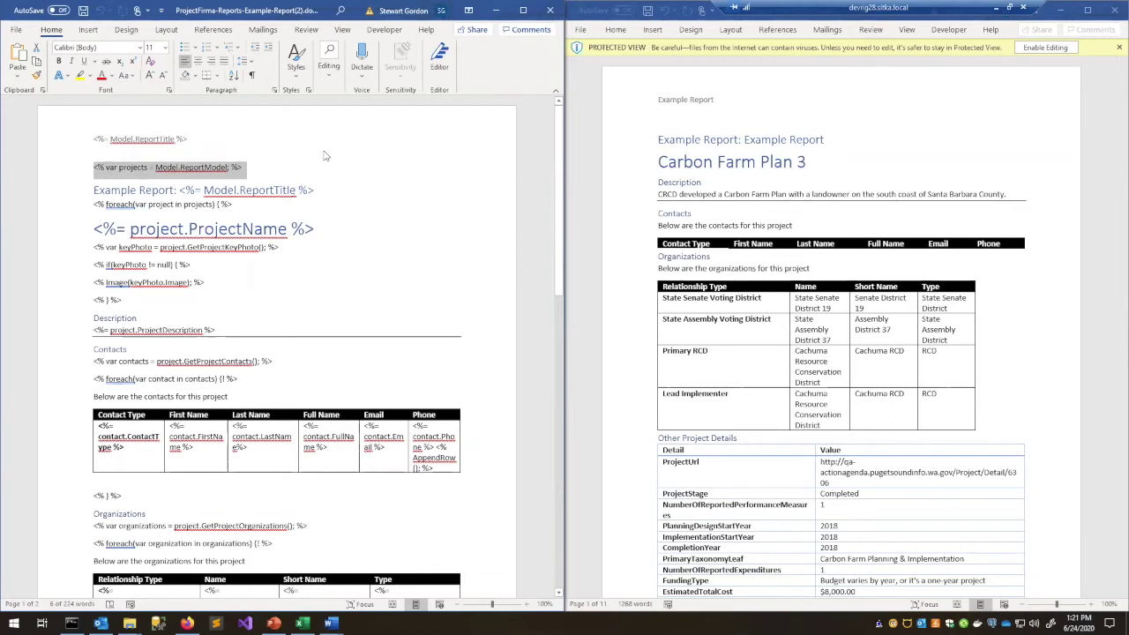
pyautogui.click(119, 167)
pyautogui.moveTo(119, 167); pyautogui.dragTo(150, 173)
pyautogui.click(144, 168)
pyautogui.click(121, 170)
pyautogui.click(130, 171)
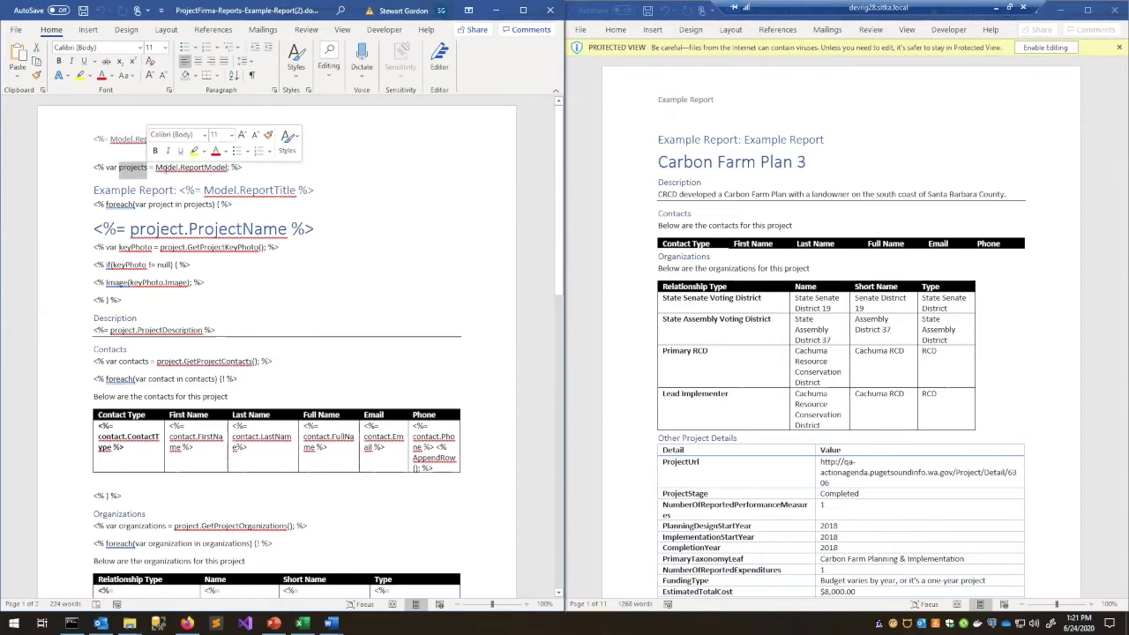
# - Highlight Model.ReportModel in the template's variable assignment, then the variable name and the whole assignment line
pyautogui.click(145, 168)
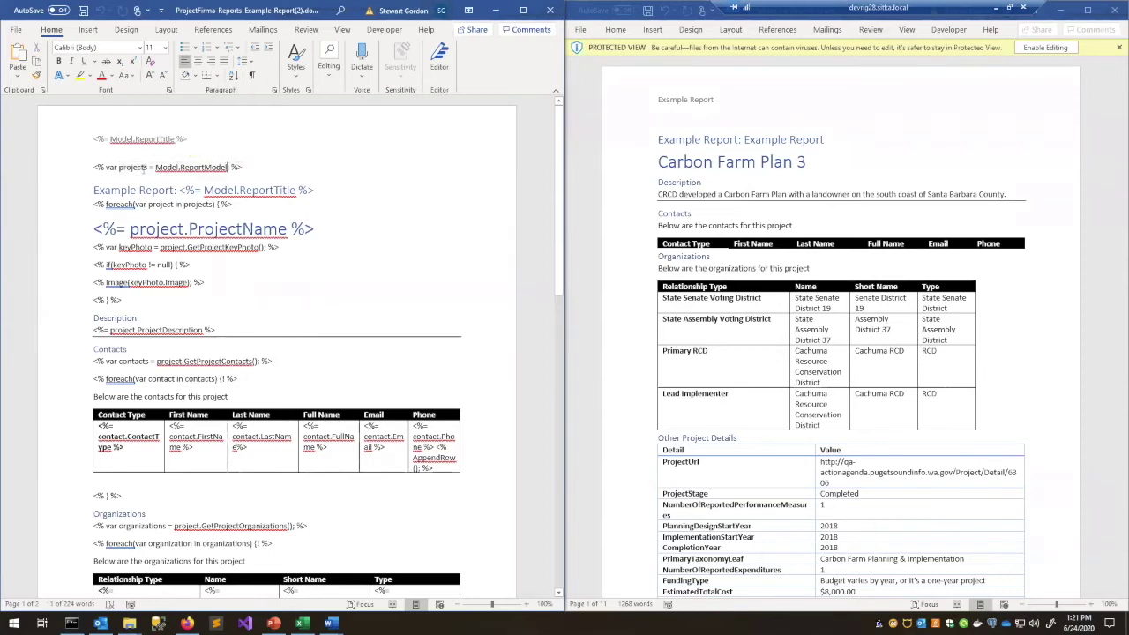
pyautogui.moveTo(157, 166); pyautogui.dragTo(227, 167)
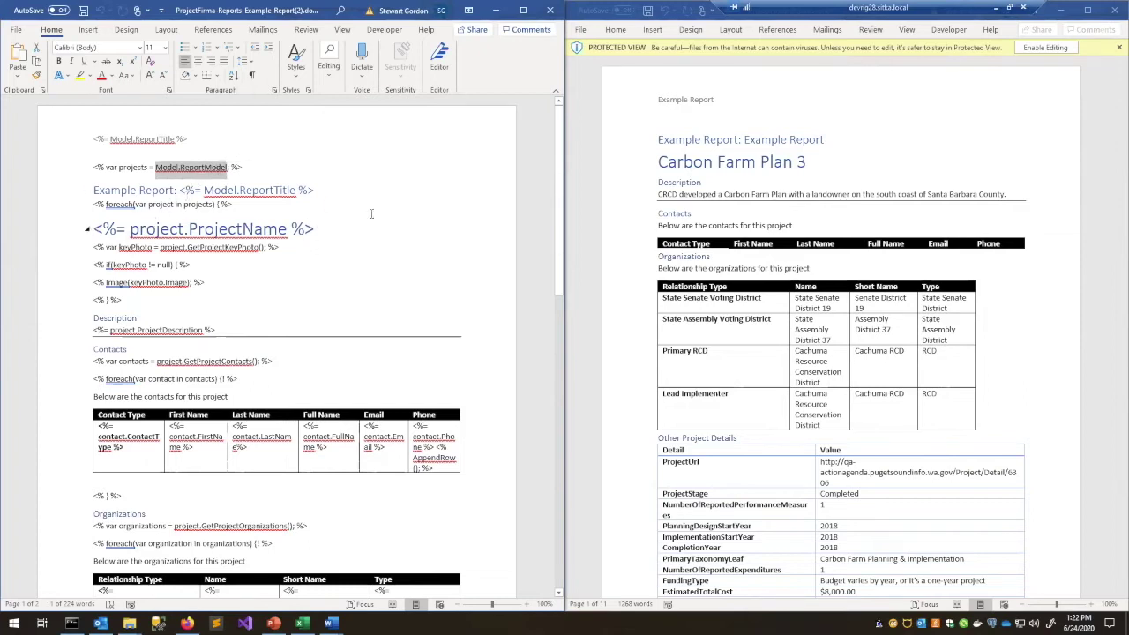
pyautogui.click(199, 170)
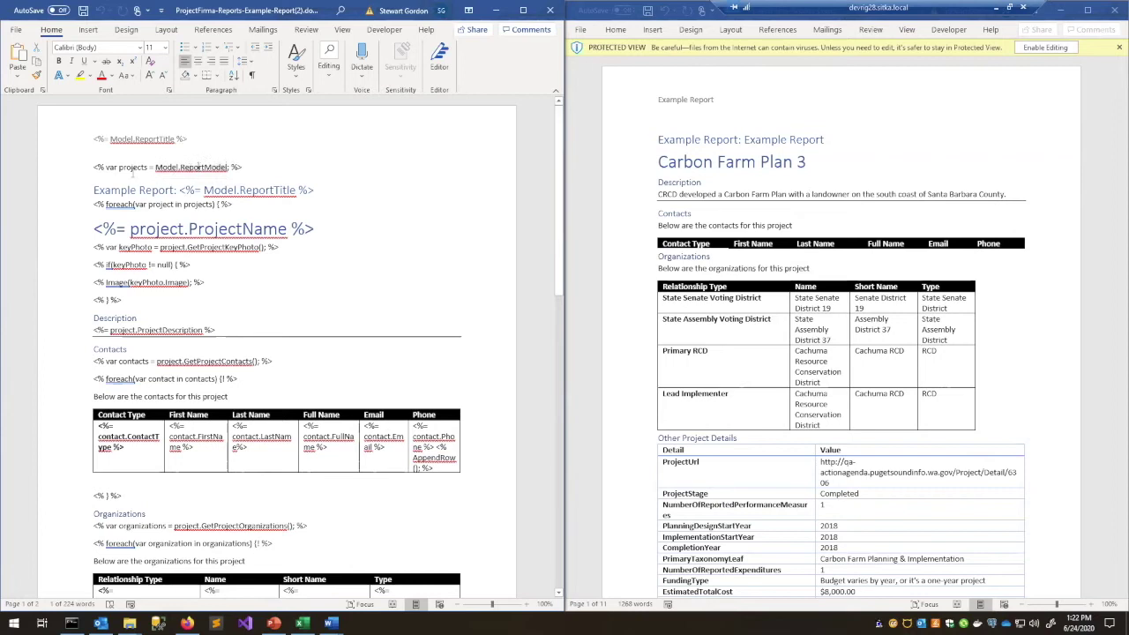
pyautogui.doubleClick(121, 167)
pyautogui.click(134, 166)
pyautogui.tripleClick(262, 170)
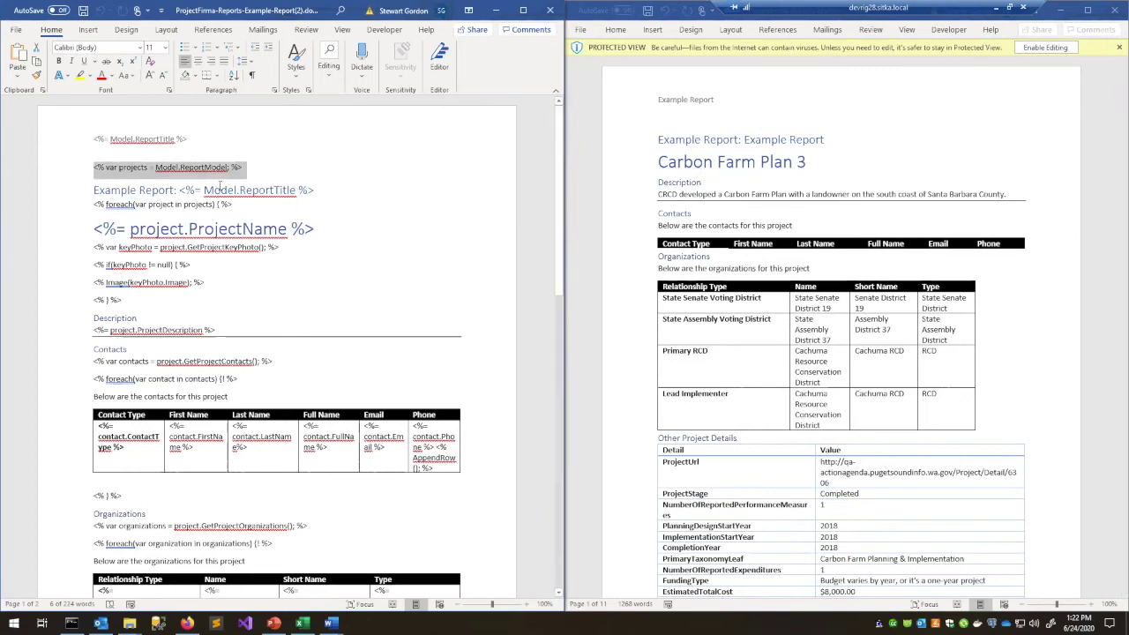
pyautogui.click(258, 171)
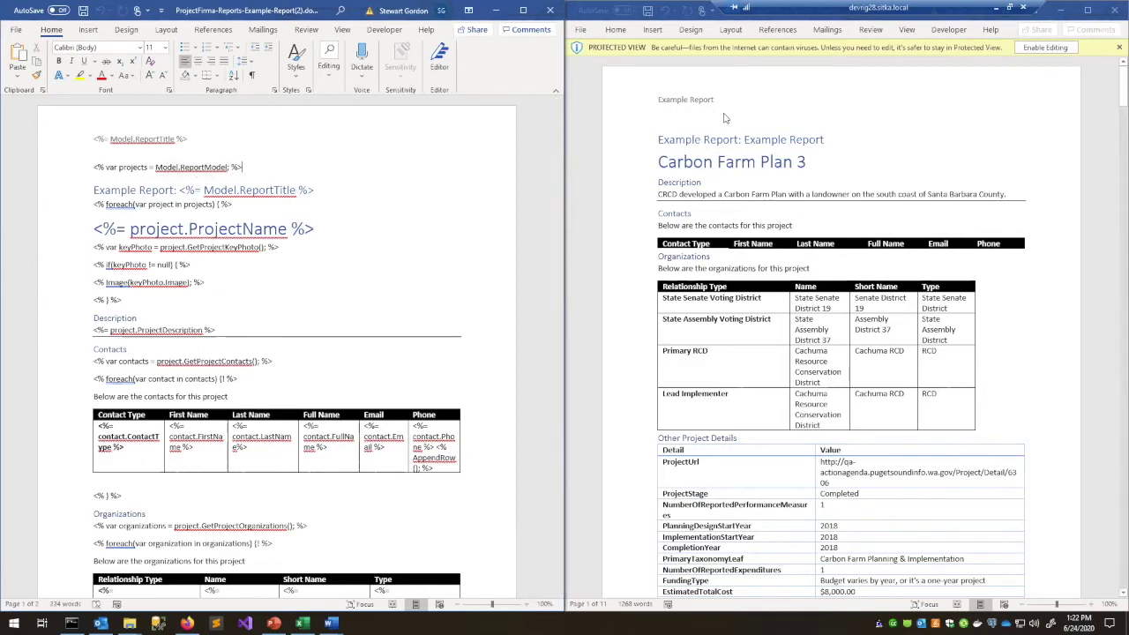
# - Highlight the static text "Example Report:" in the template's heading, ahead of the Model.ReportTitle tag
pyautogui.click(203, 189)
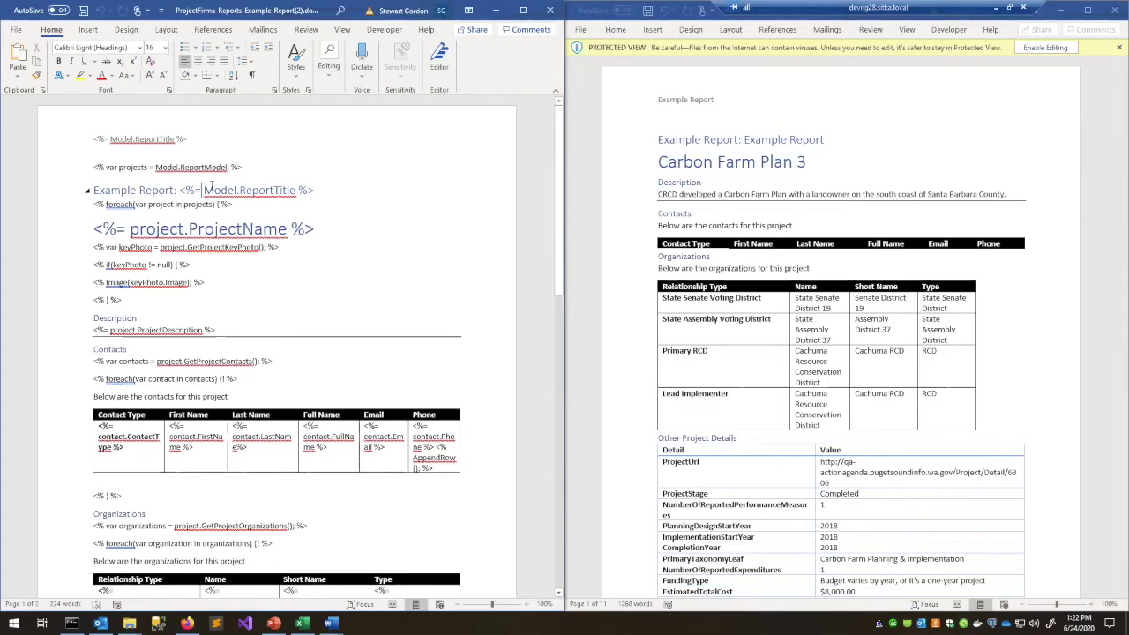
pyautogui.click(311, 163)
pyautogui.moveTo(94, 189); pyautogui.dragTo(174, 190)
pyautogui.click(209, 191)
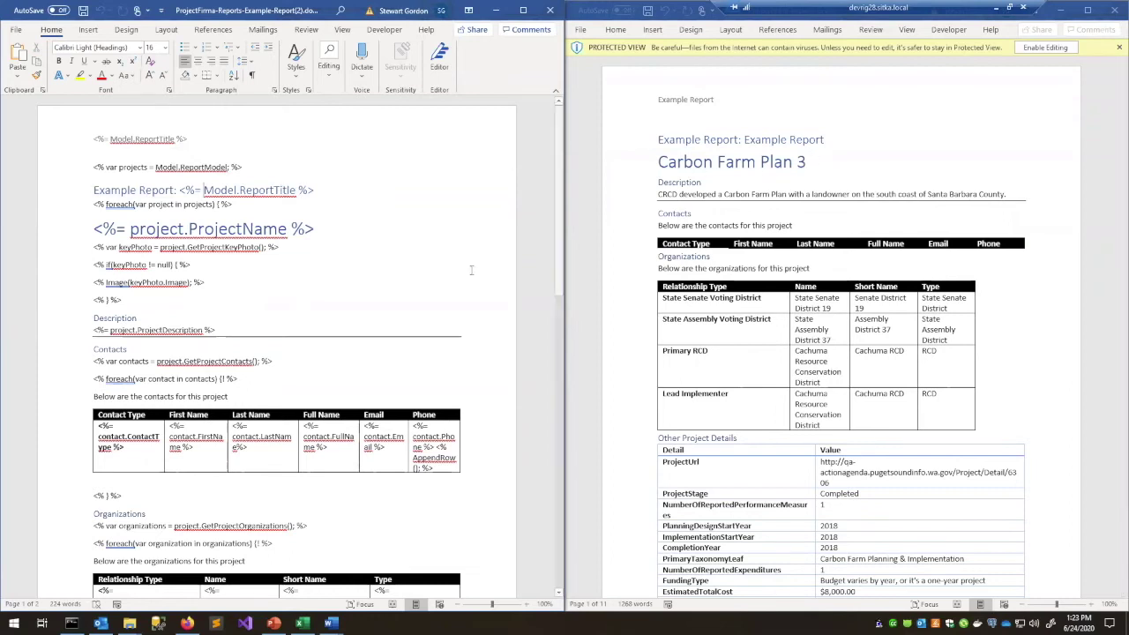
# - Switch to the RCD Project Tracker in Firefox, dismiss the report generation dialog and open the Report Center
pyautogui.hotkey('alt', 'Tab')
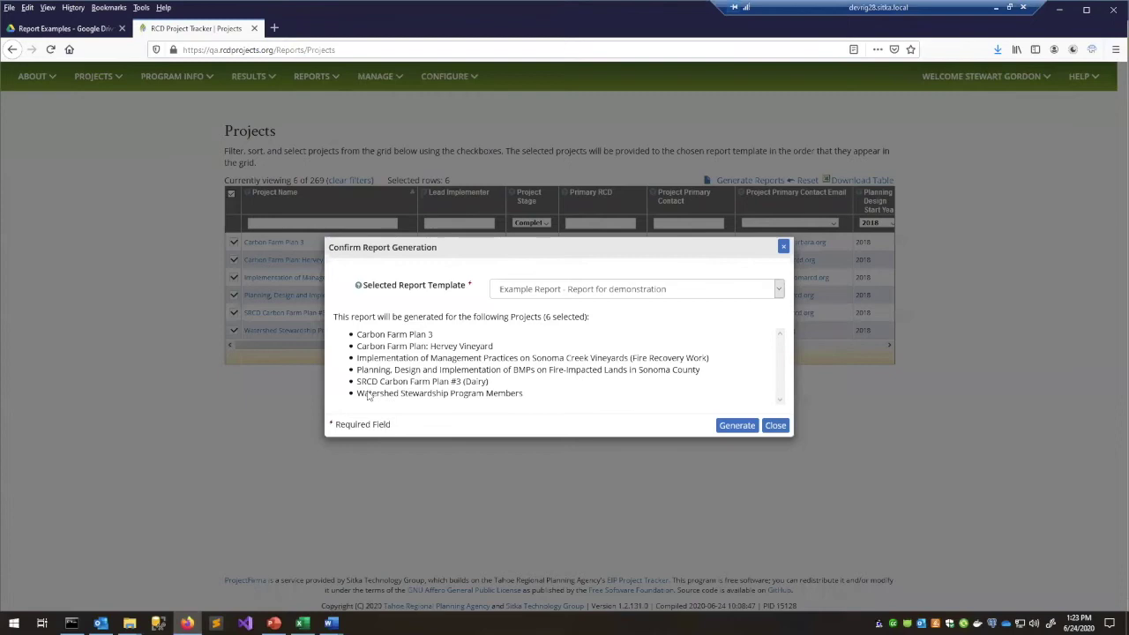
pyautogui.click(783, 246)
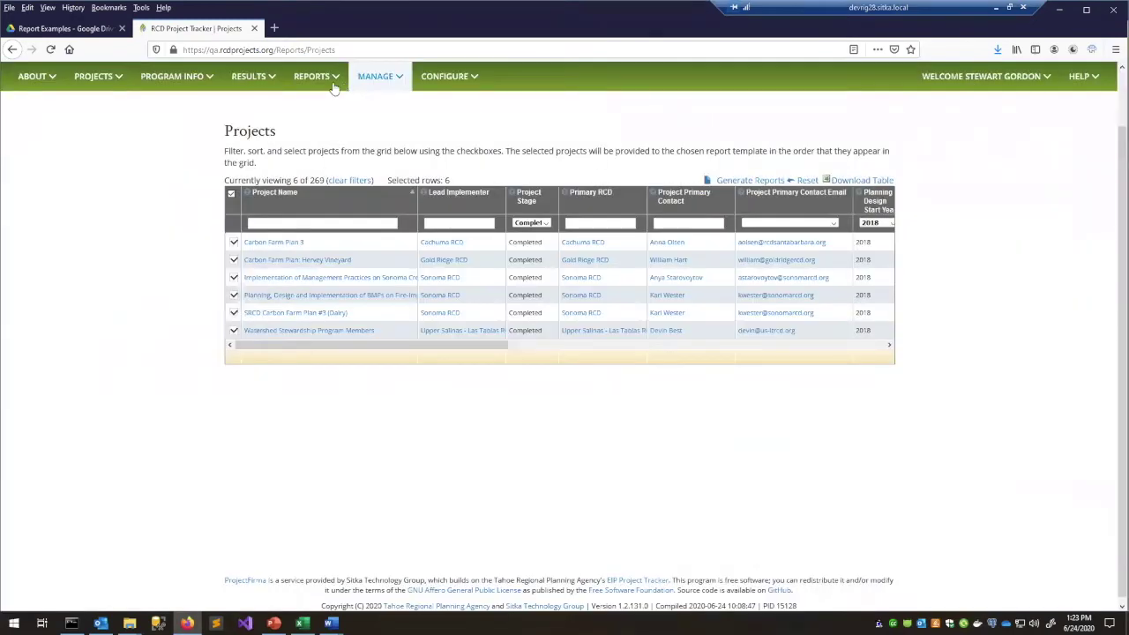
pyautogui.moveTo(334, 86)
pyautogui.click(335, 133)
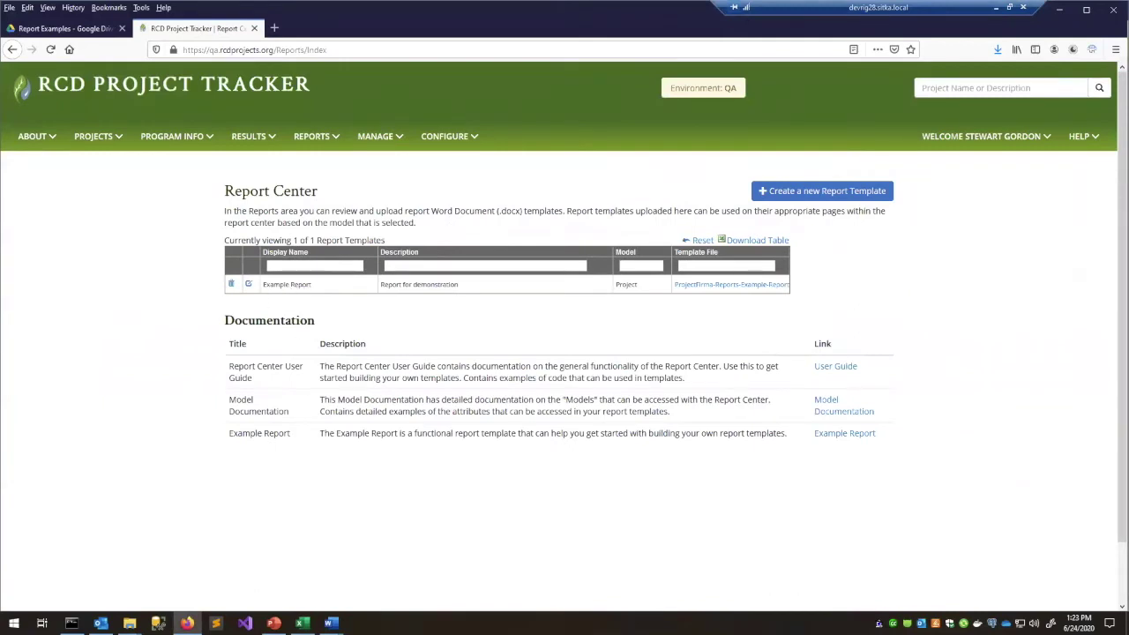
# - Switch back to the two Word documents and highlight the title value "Example Report" in the generated report's heading
pyautogui.moveTo(331, 622)
pyautogui.click(361, 573)
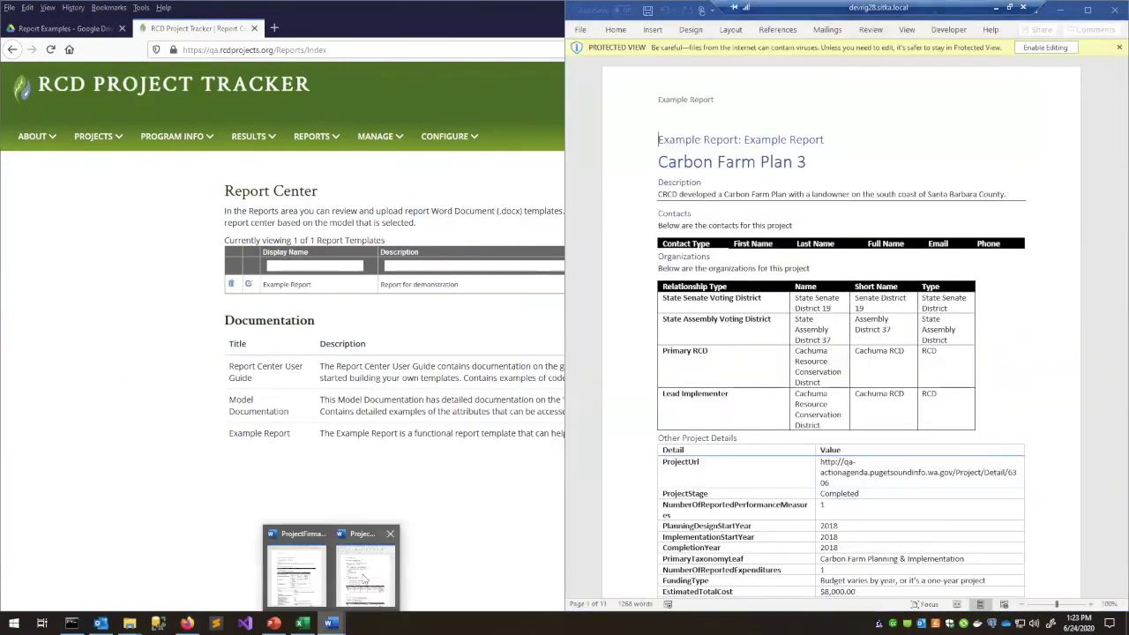
pyautogui.click(296, 573)
pyautogui.click(800, 143)
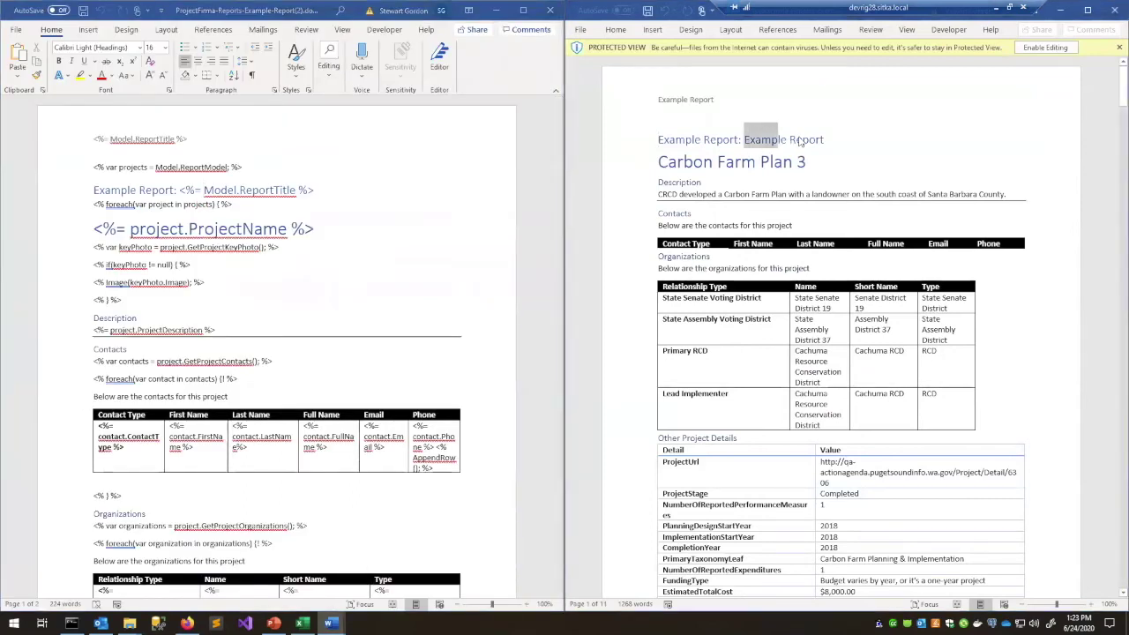
# - Single out the equals sign in the template's Model.ReportTitle tag and examine where the tag ends
pyautogui.click(202, 190)
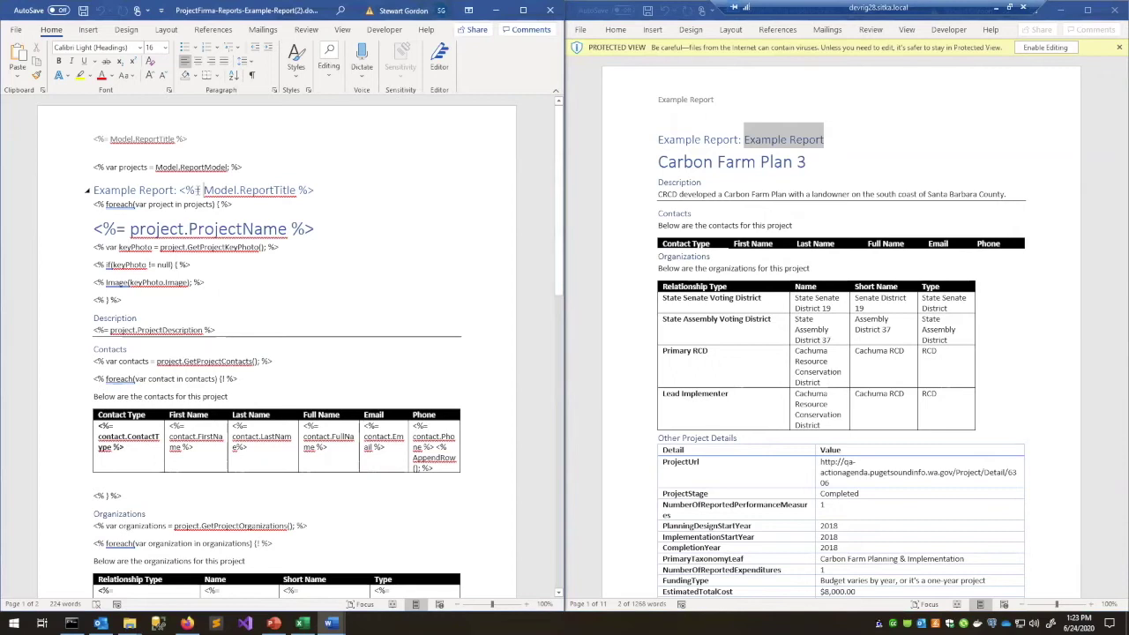
pyautogui.doubleClick(199, 190)
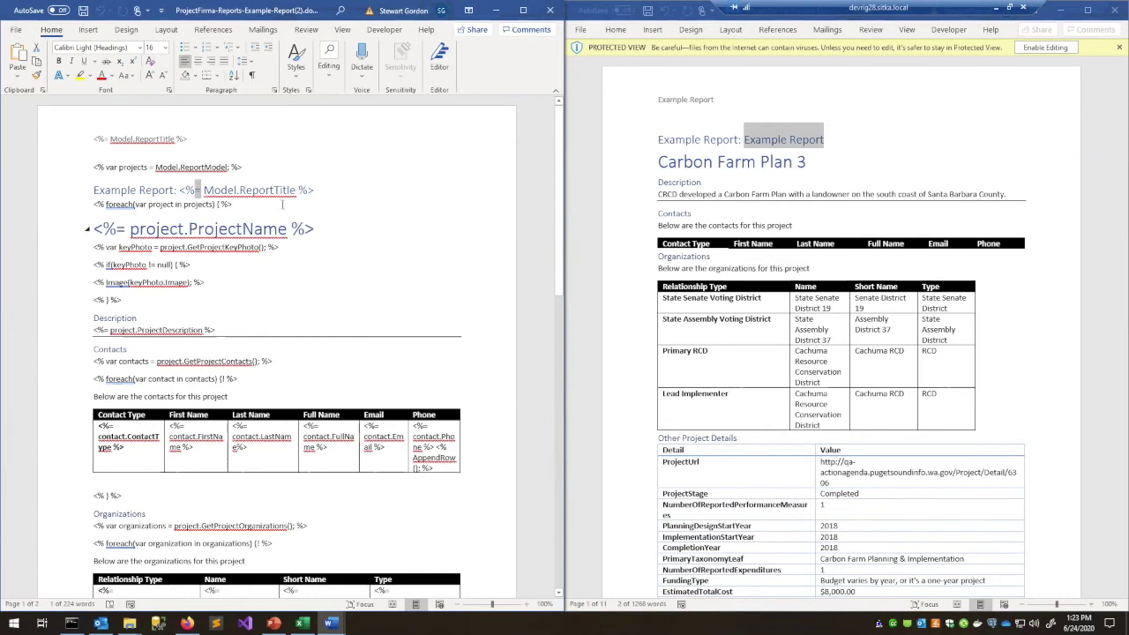
pyautogui.click(315, 189)
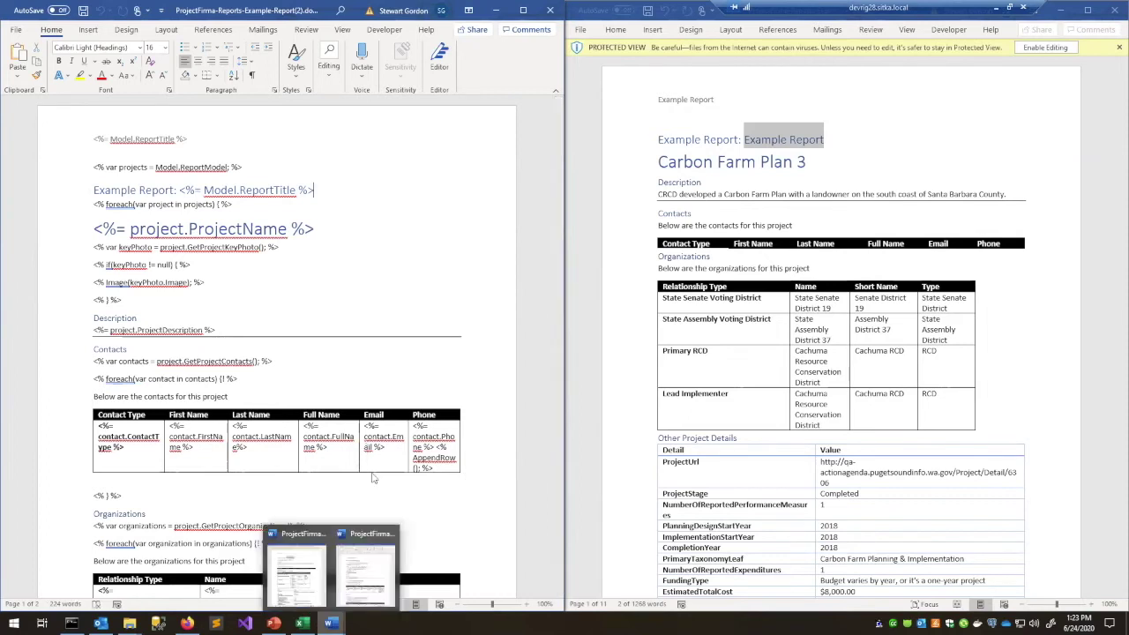
pyautogui.click(329, 205)
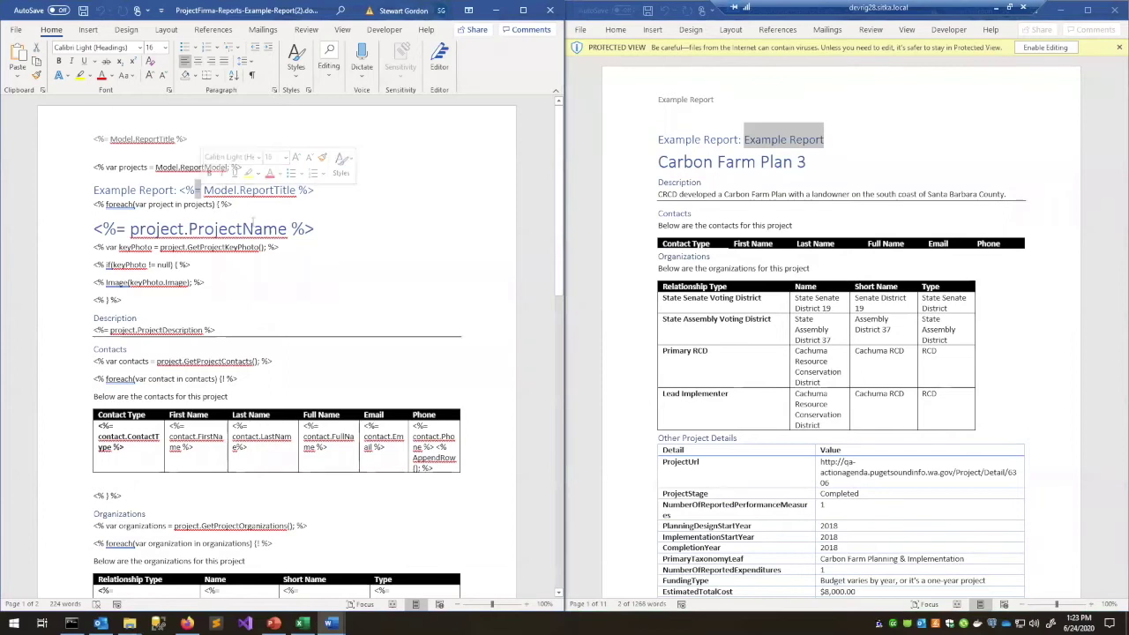
pyautogui.click(258, 200)
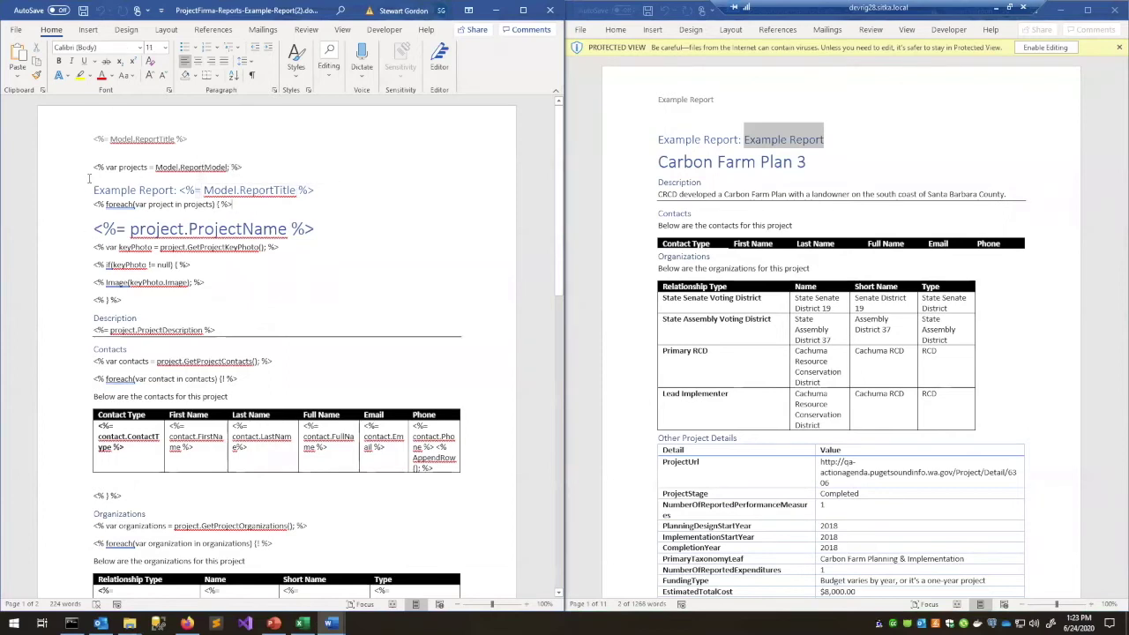
# - Highlight the full report title heading in the template and the matching heading in the generated report
pyautogui.click(776, 162)
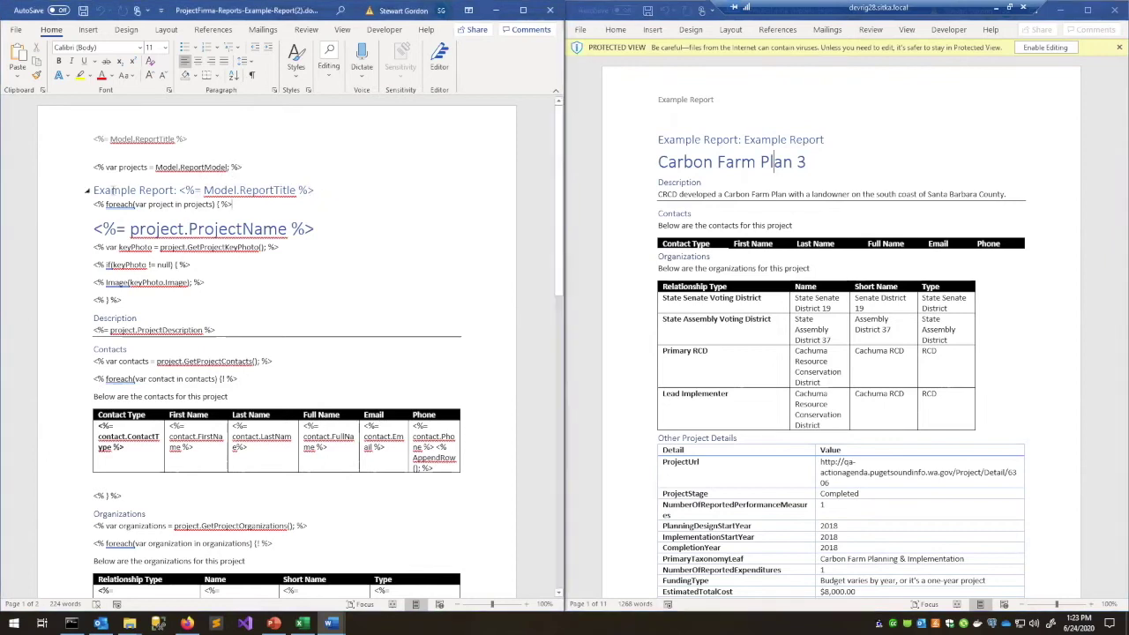
pyautogui.moveTo(93, 191); pyautogui.dragTo(314, 191)
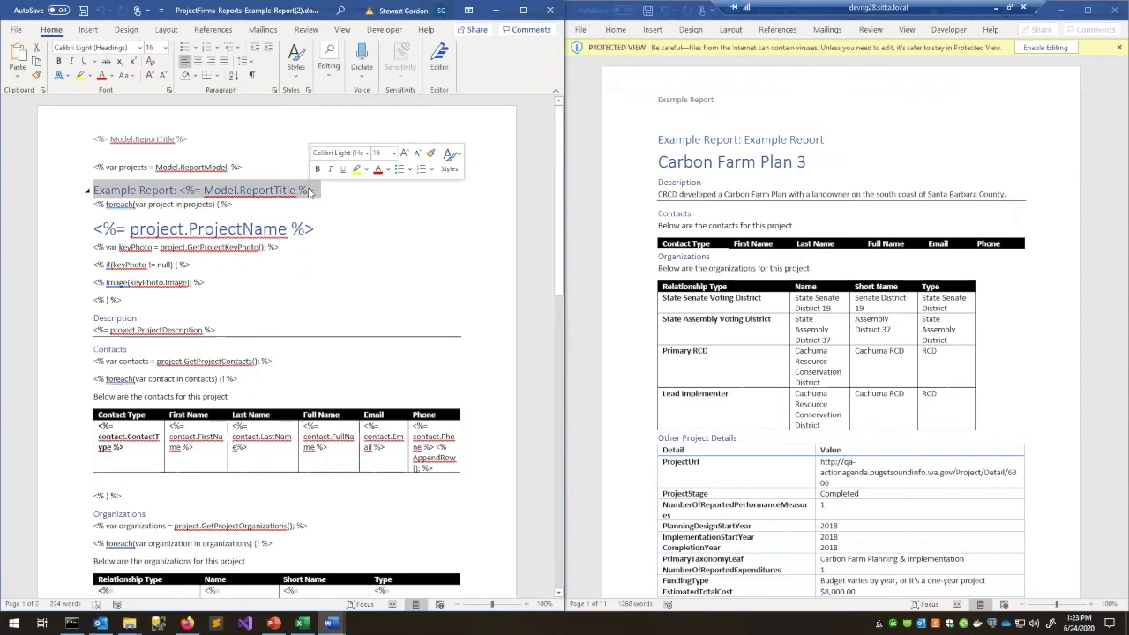
pyautogui.moveTo(659, 139); pyautogui.dragTo(813, 142)
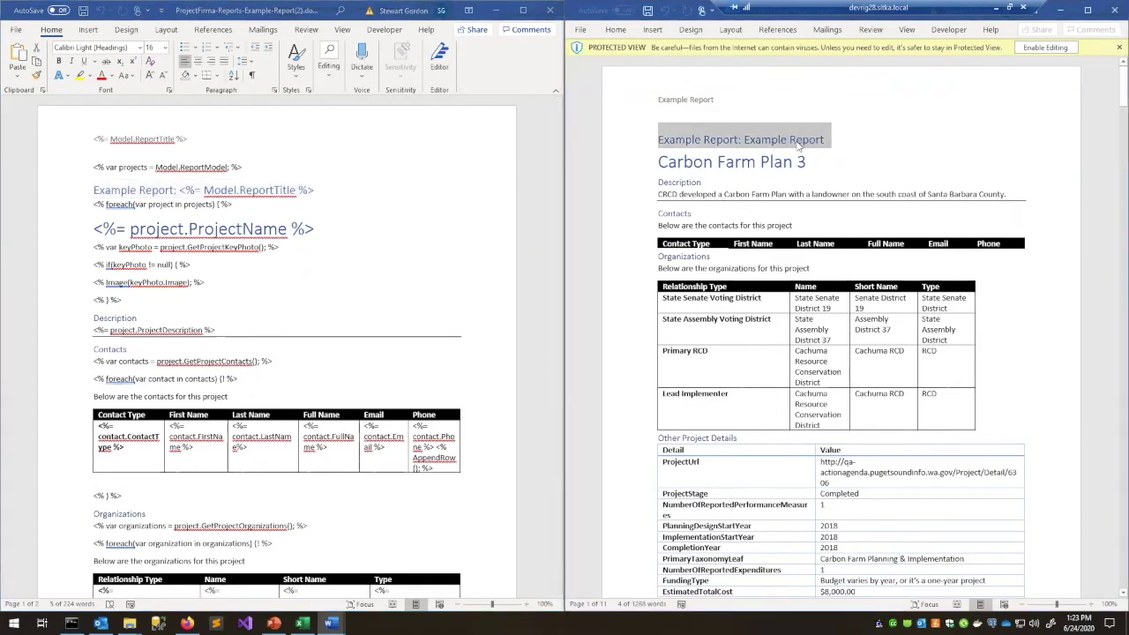
# - Examine the template's project.ProjectName heading, singling out its closing tag bracket and comparing it with the report title heading
pyautogui.click(268, 236)
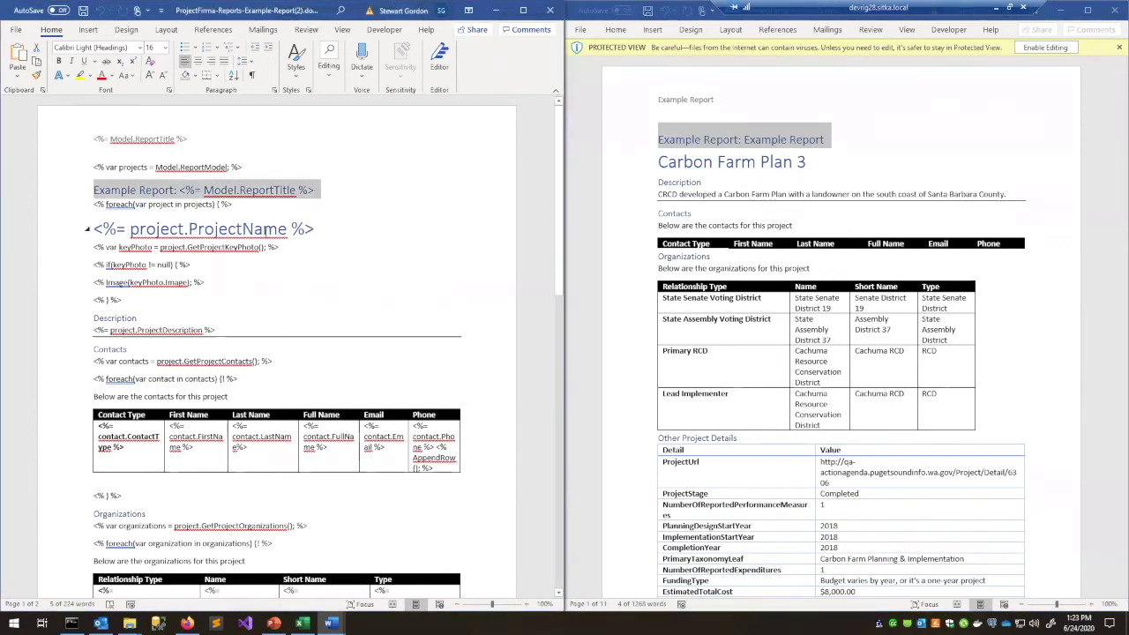
pyautogui.moveTo(315, 231); pyautogui.dragTo(306, 231)
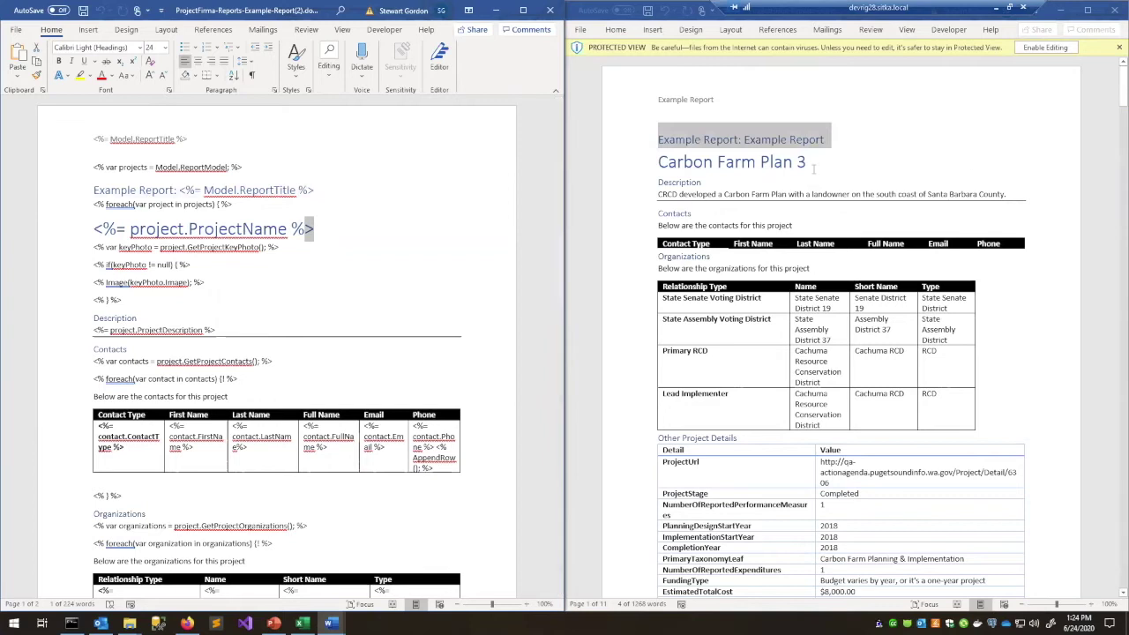
pyautogui.click(264, 190)
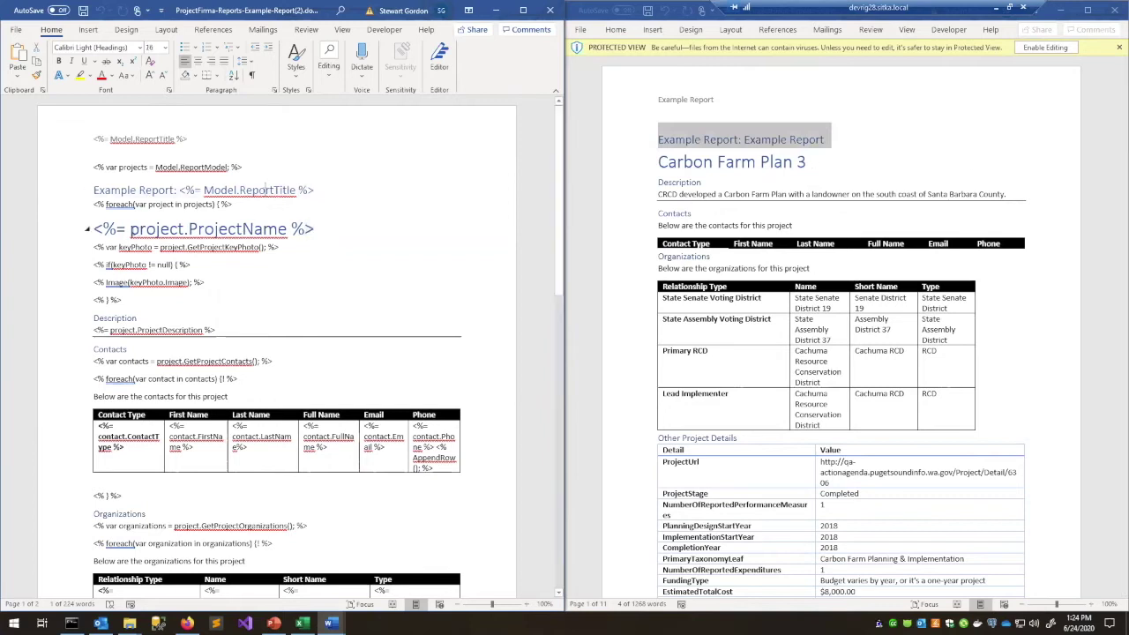
pyautogui.click(228, 230)
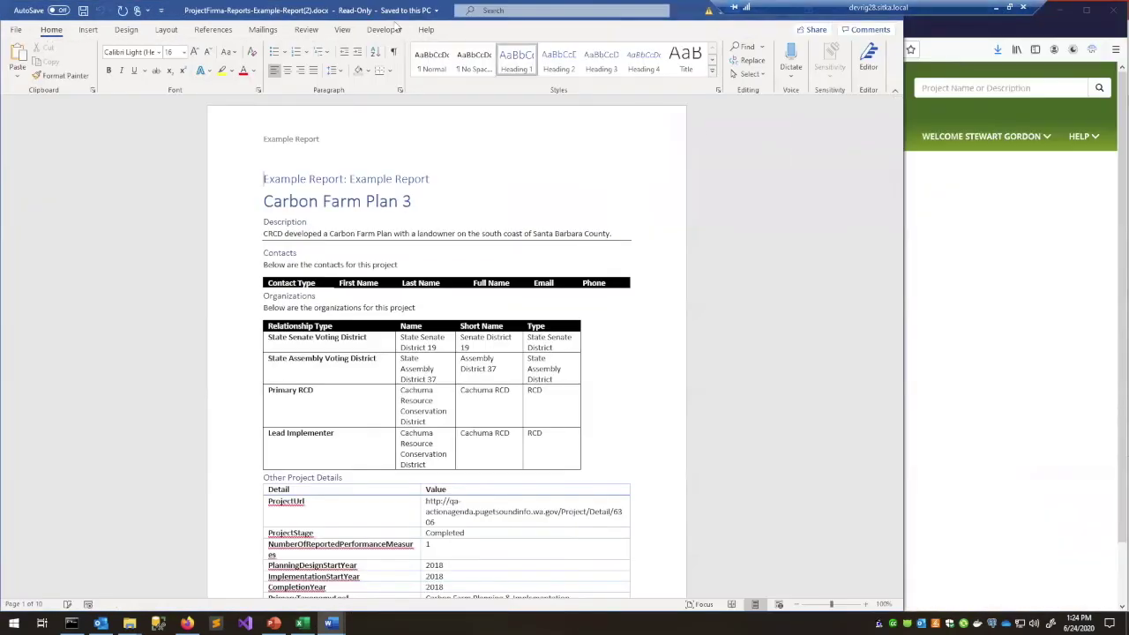
# - Arrange the editable generated report beside the template, and return to the template's keyPhoto condition line
pyautogui.moveTo(687, 10); pyautogui.dragTo(1128, 132)
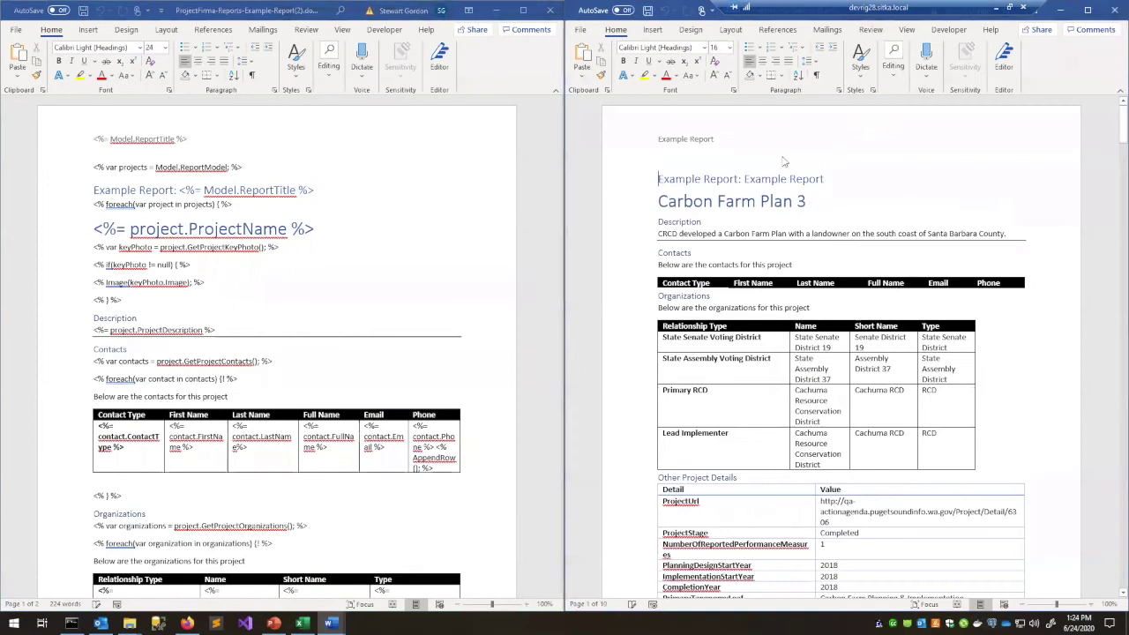
pyautogui.click(228, 228)
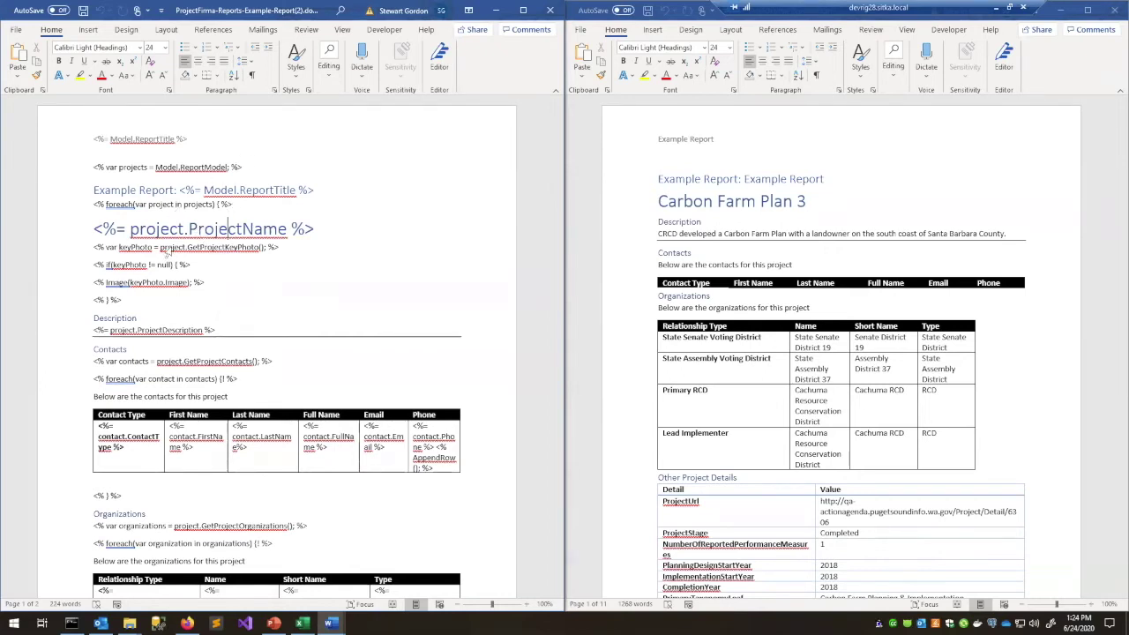
pyautogui.click(193, 263)
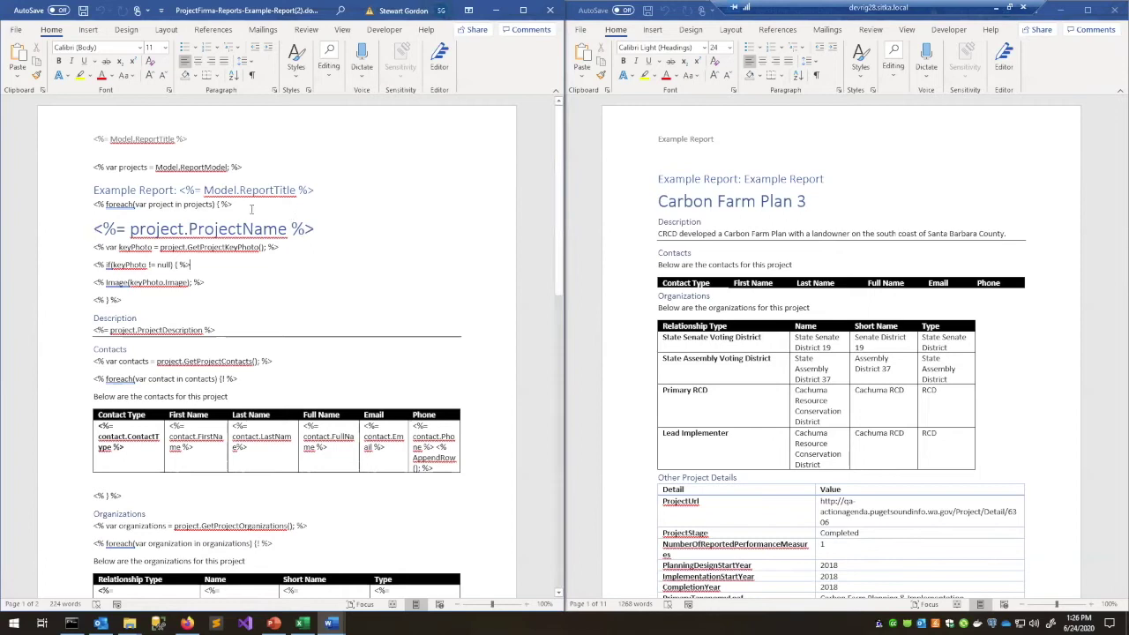
# - Examine the template's foreach line, singling out the projects variable it loops over and the loop variable project
pyautogui.moveTo(120, 188); pyautogui.dragTo(112, 188)
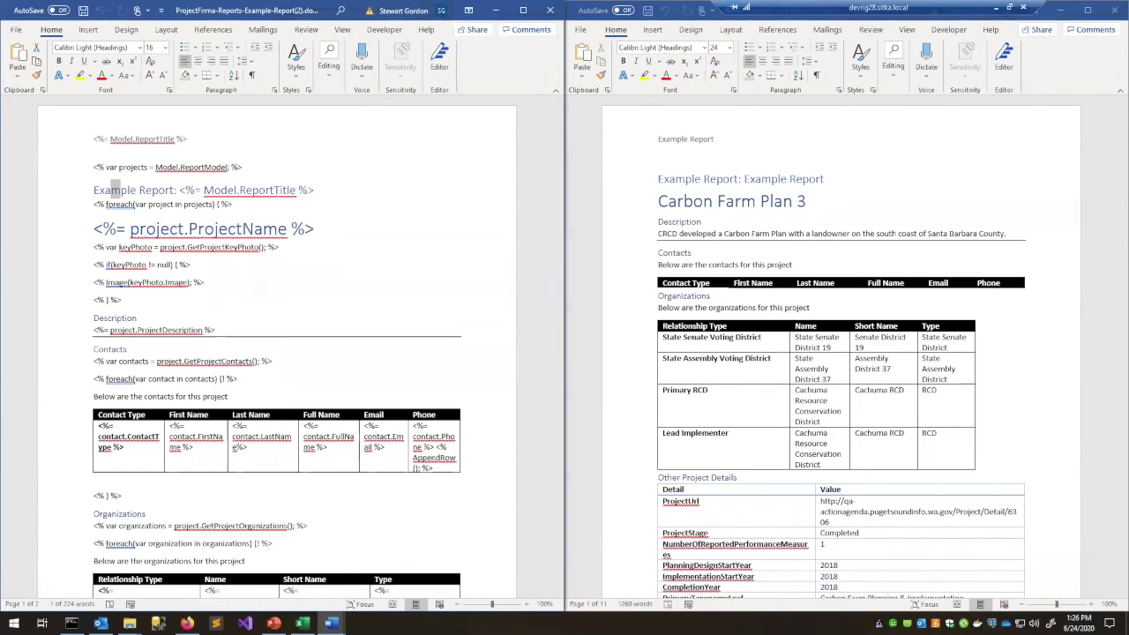
pyautogui.click(107, 203)
pyautogui.click(162, 213)
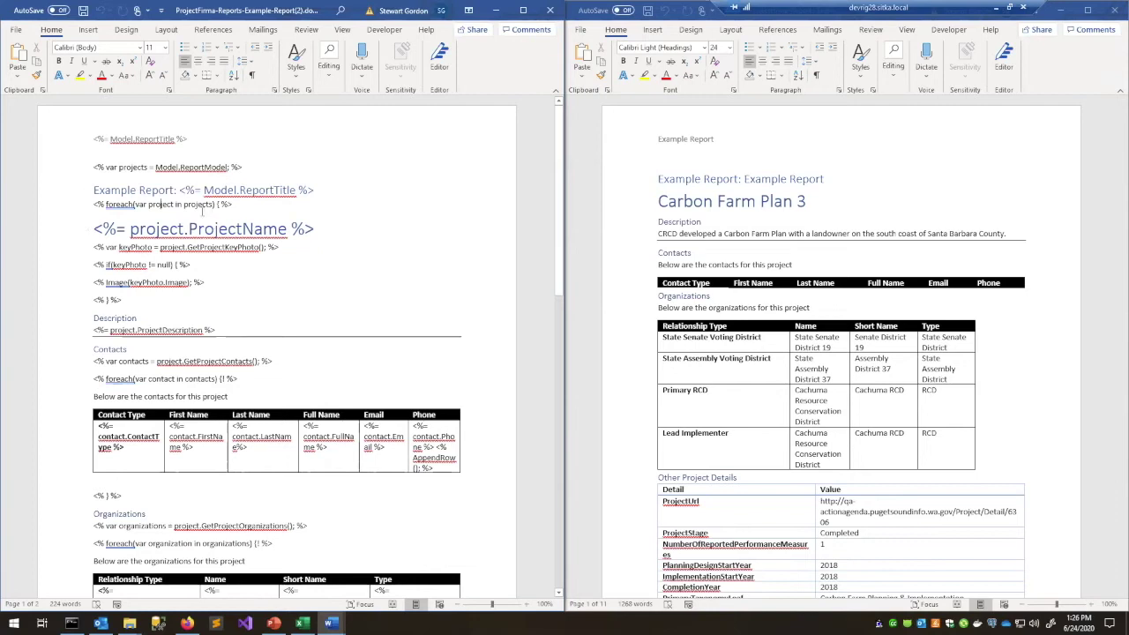
pyautogui.moveTo(147, 167); pyautogui.dragTo(119, 167)
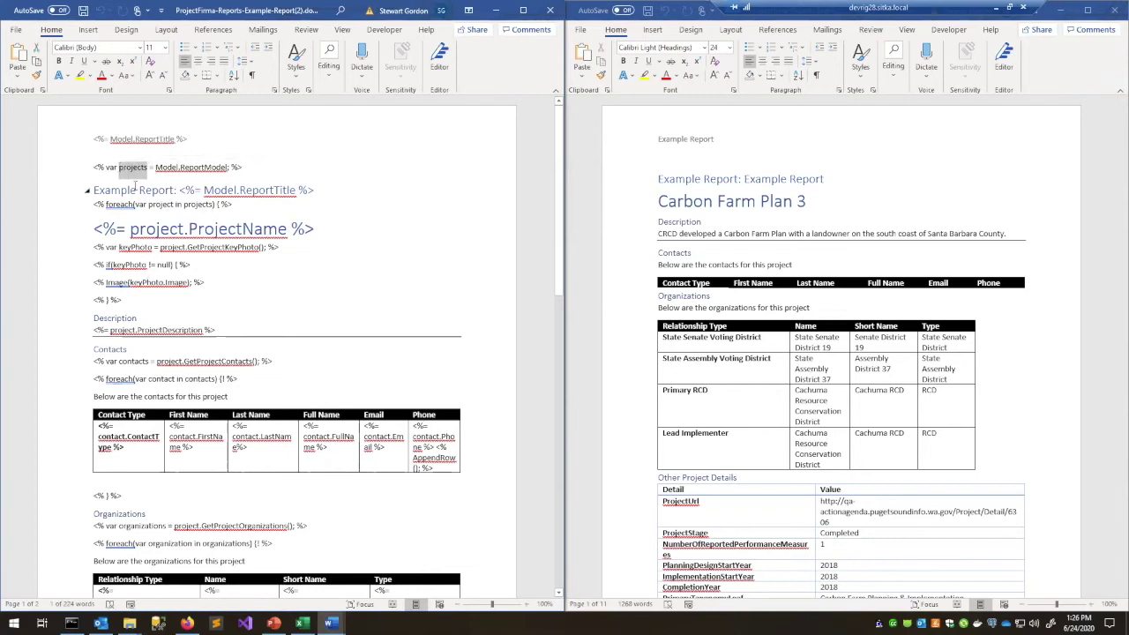
pyautogui.click(237, 204)
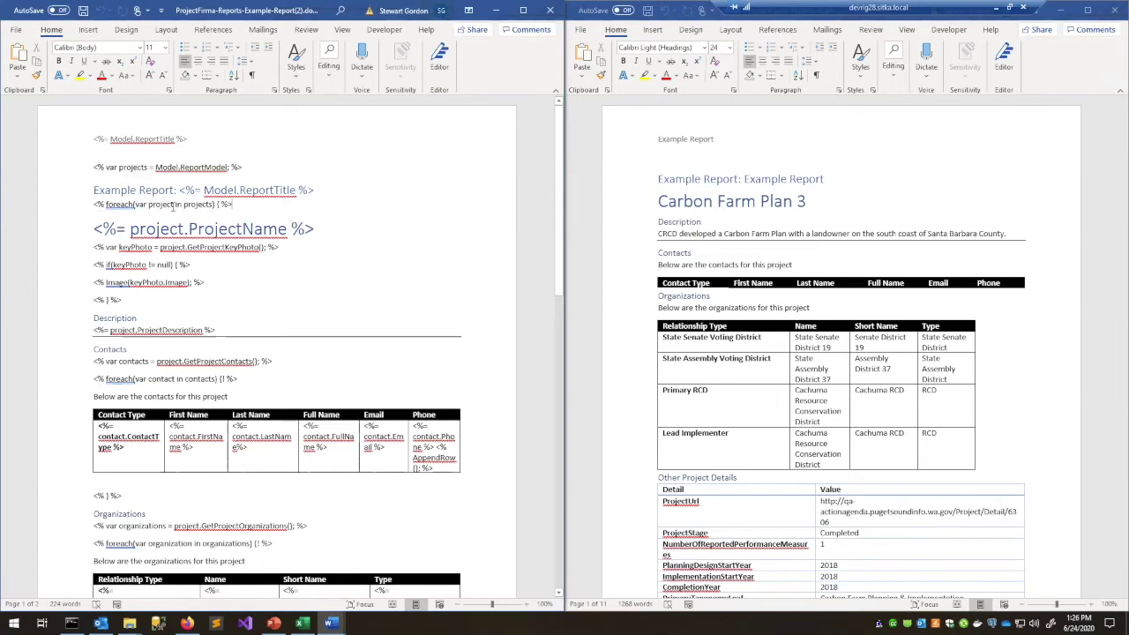
pyautogui.doubleClick(162, 204)
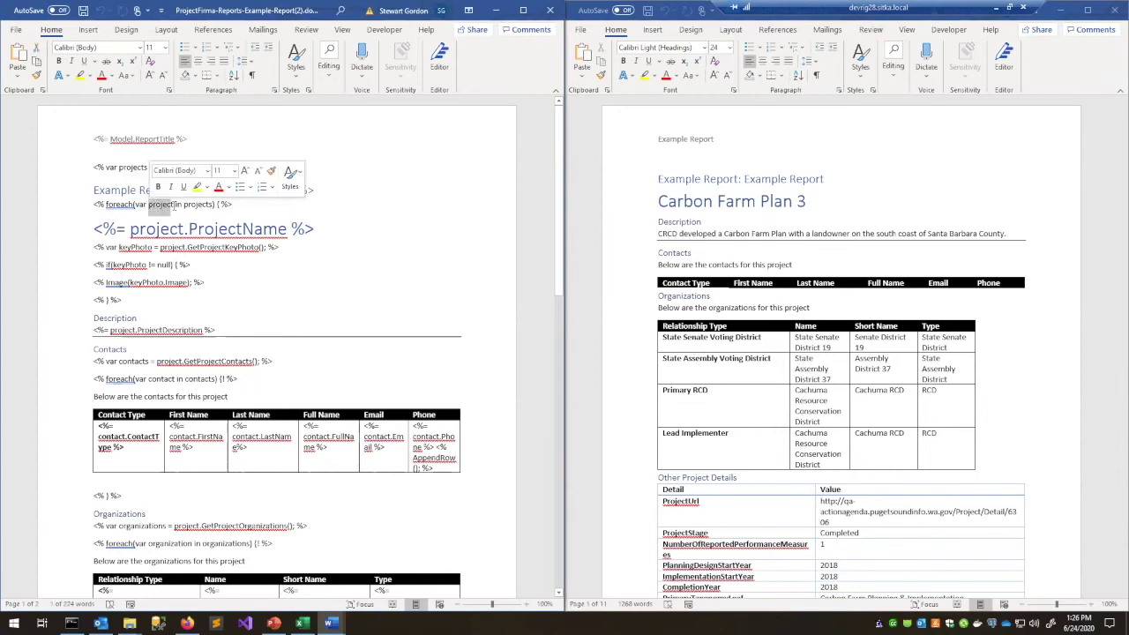
pyautogui.click(174, 205)
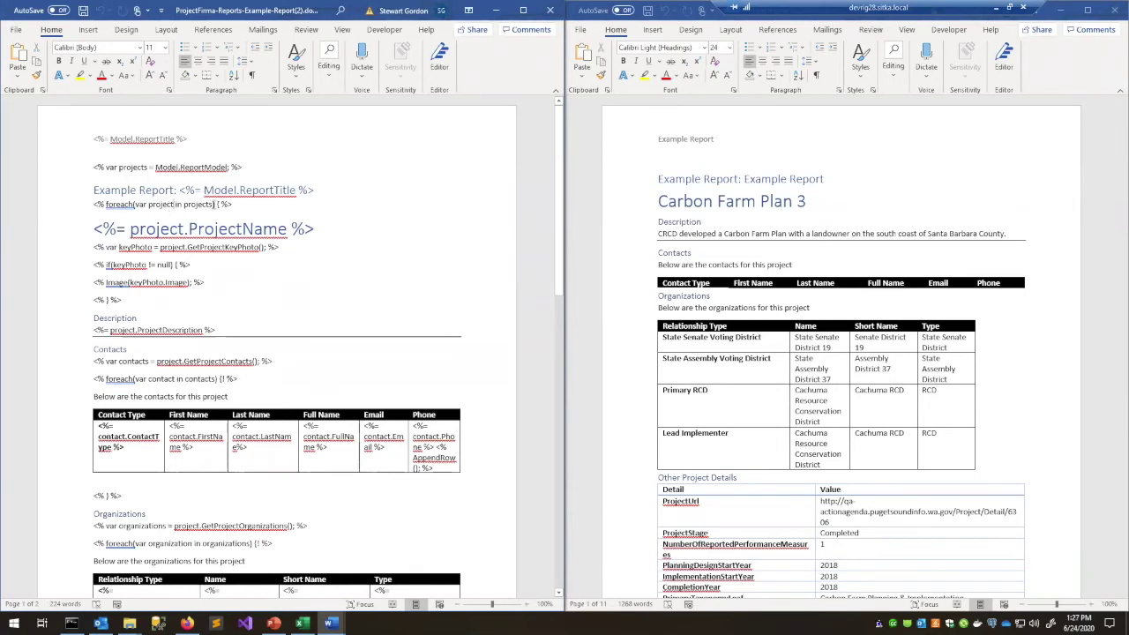
# - Compare the foreach line's opening brace with the closing brace tag at the template's end, and return to the first page
pyautogui.doubleClick(217, 203)
pyautogui.click(246, 209)
pyautogui.moveTo(558, 181); pyautogui.dragTo(373, 438)
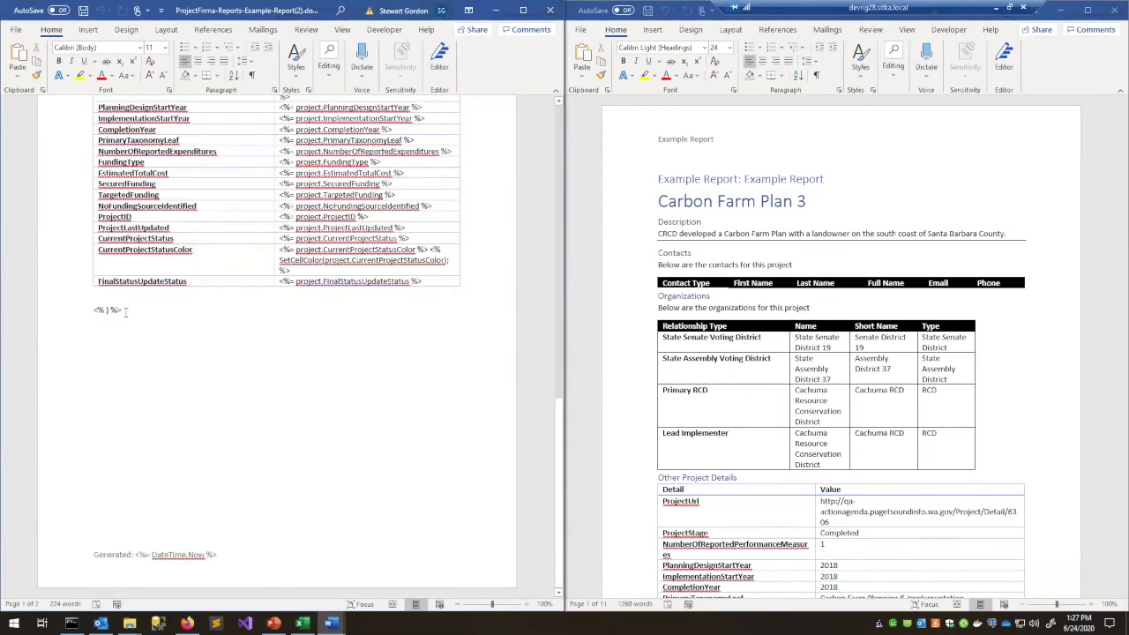
pyautogui.moveTo(125, 312); pyautogui.dragTo(92, 313)
pyautogui.click(167, 314)
pyautogui.moveTo(559, 414); pyautogui.dragTo(548, 113)
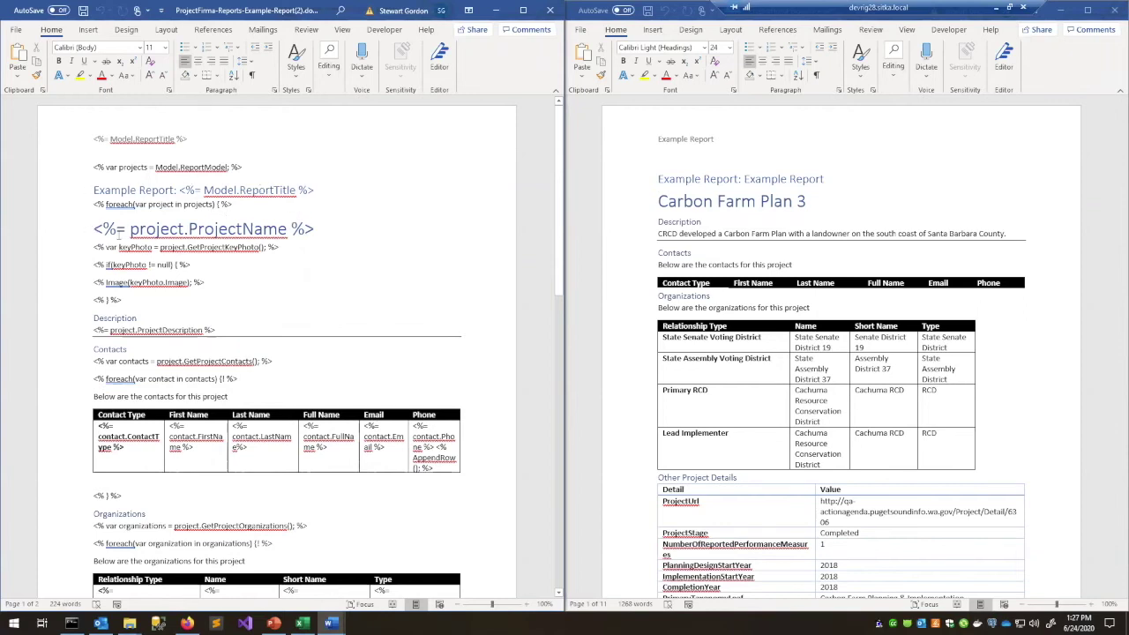
# - Single out the project variable in the template's ProjectName heading, and look up the project.ProjectName tag in the Excel model documentation
pyautogui.scroll(-1, 254, 207)
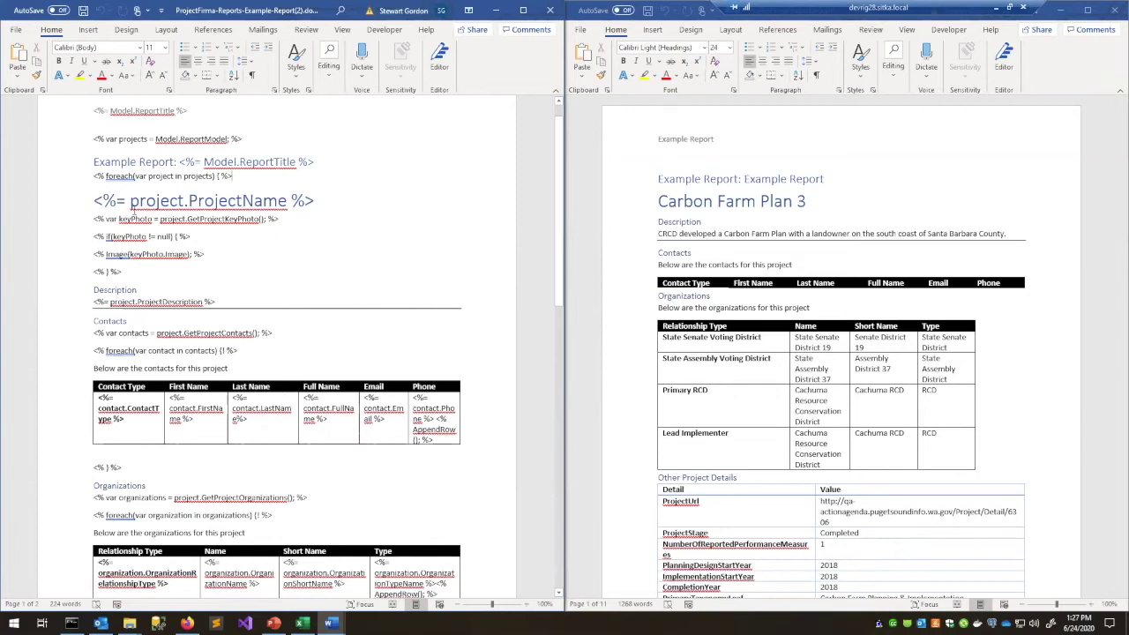
pyautogui.moveTo(130, 201); pyautogui.dragTo(184, 201)
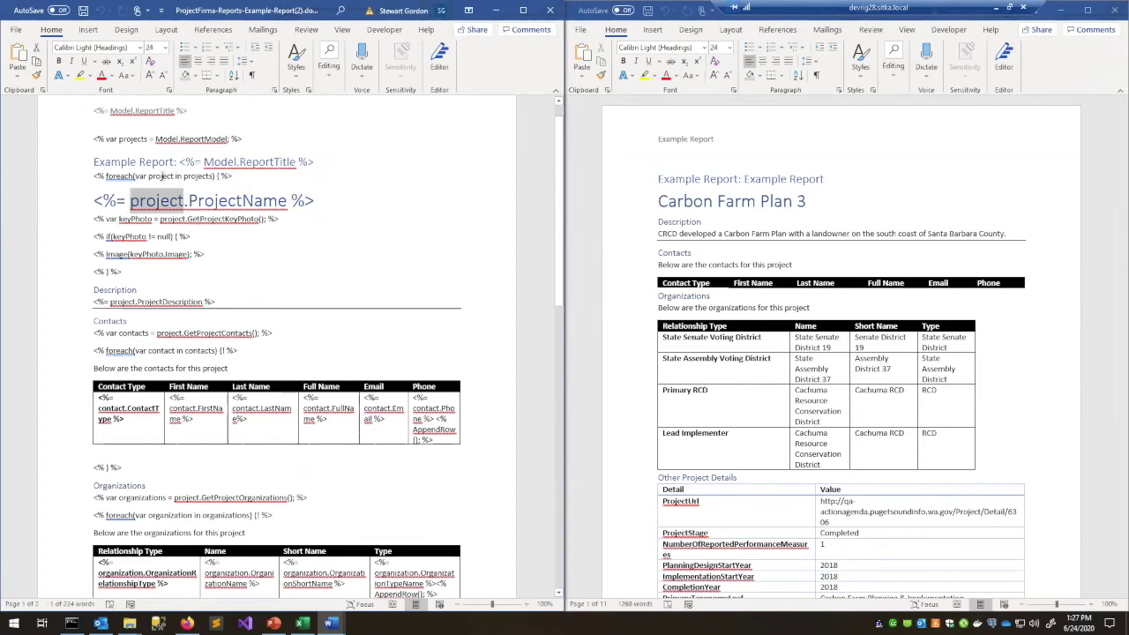
pyautogui.click(302, 623)
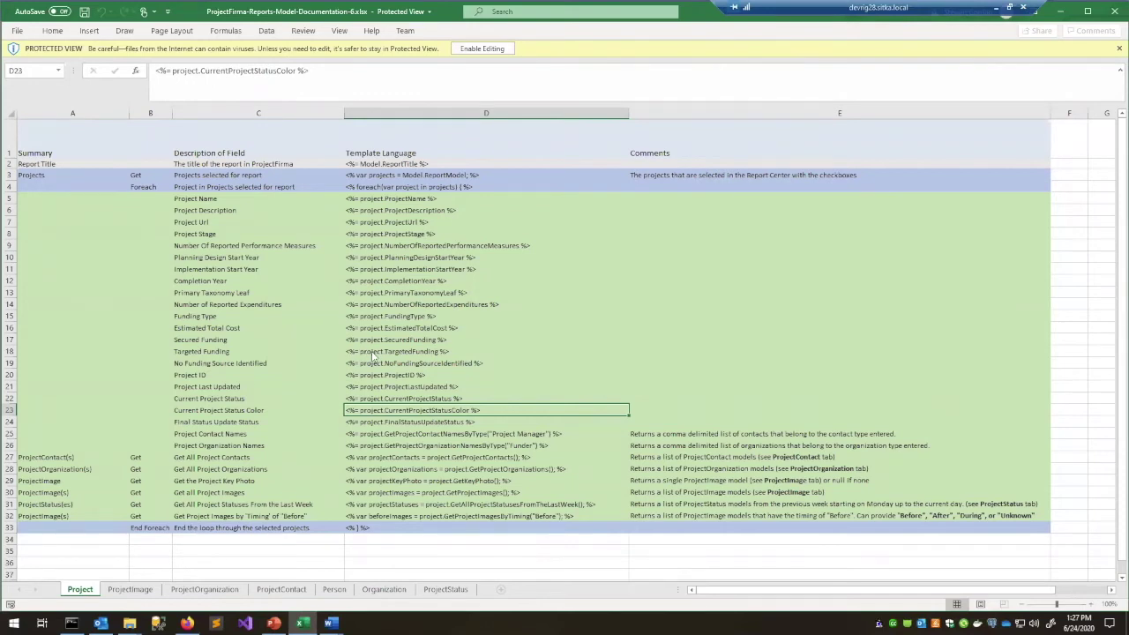
pyautogui.scroll(2, 372, 354)
pyautogui.scroll(1, 372, 356)
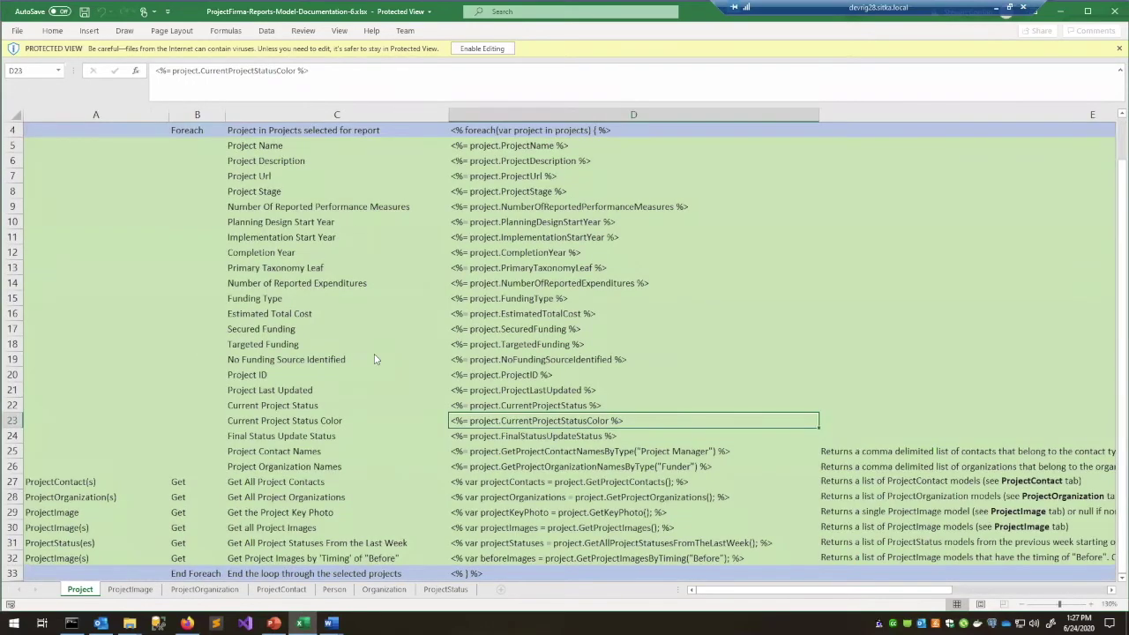
pyautogui.scroll(1, 348, 371)
pyautogui.scroll(-1, 348, 371)
pyautogui.click(511, 252)
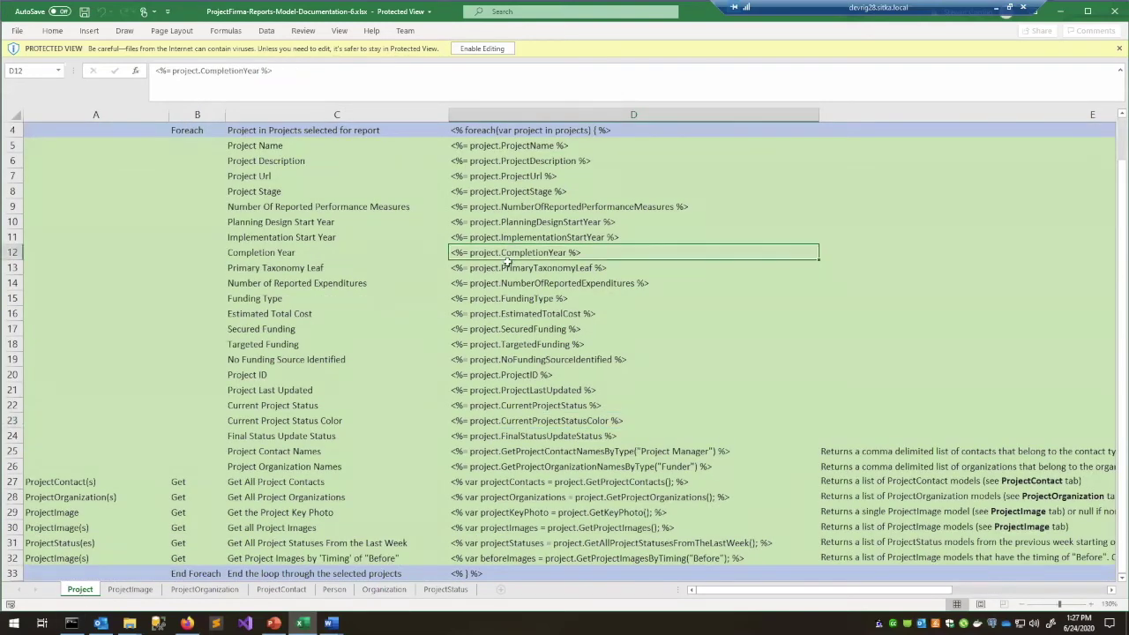
pyautogui.scroll(1, 508, 263)
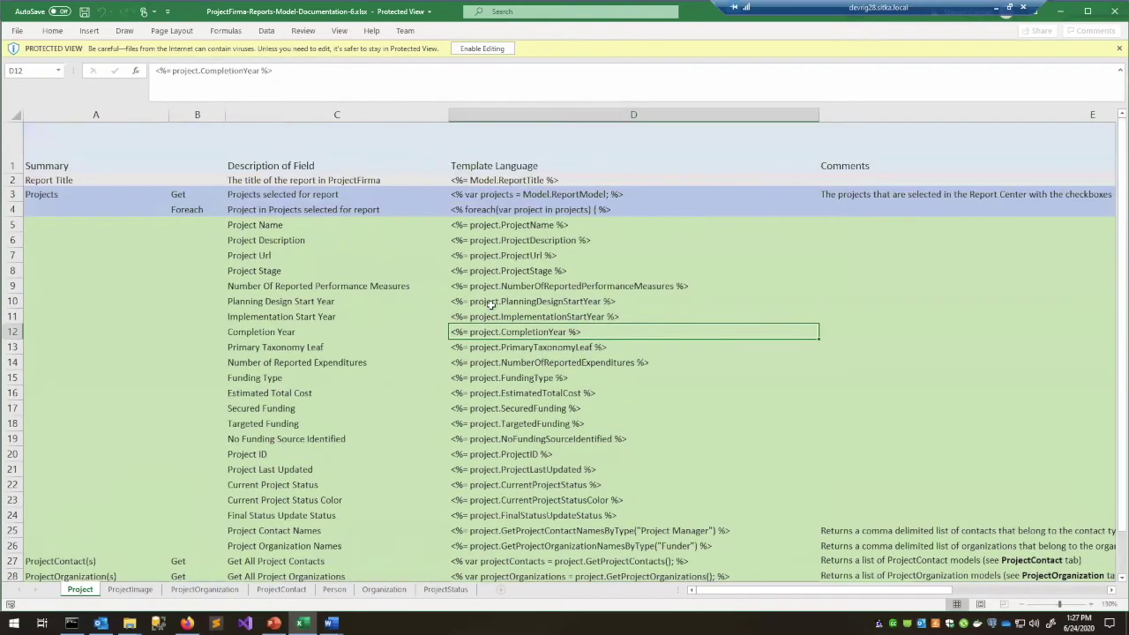
pyautogui.click(524, 225)
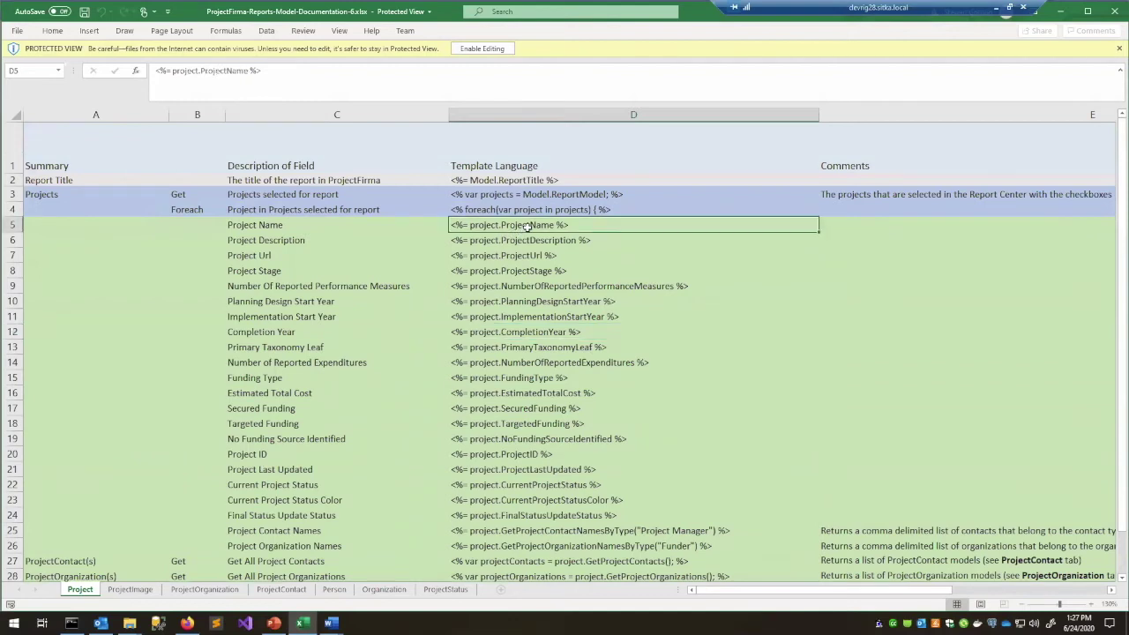
# - Go through the documented project field tags one by one, from project.ProjectDescription down to project.ProjectLastUpdated
pyautogui.click(535, 514)
pyautogui.click(524, 238)
pyautogui.press('Down')
pyautogui.press('Down')
pyautogui.press('Down')
pyautogui.press('Down')
pyautogui.press('Down')
pyautogui.press('Down')
pyautogui.press('Down')
pyautogui.press('Down')
pyautogui.press('Down')
pyautogui.press('Down')
pyautogui.press('Down')
pyautogui.press('Down')
pyautogui.press('Down')
pyautogui.press('Down')
pyautogui.press('Down')
pyautogui.press('Down')
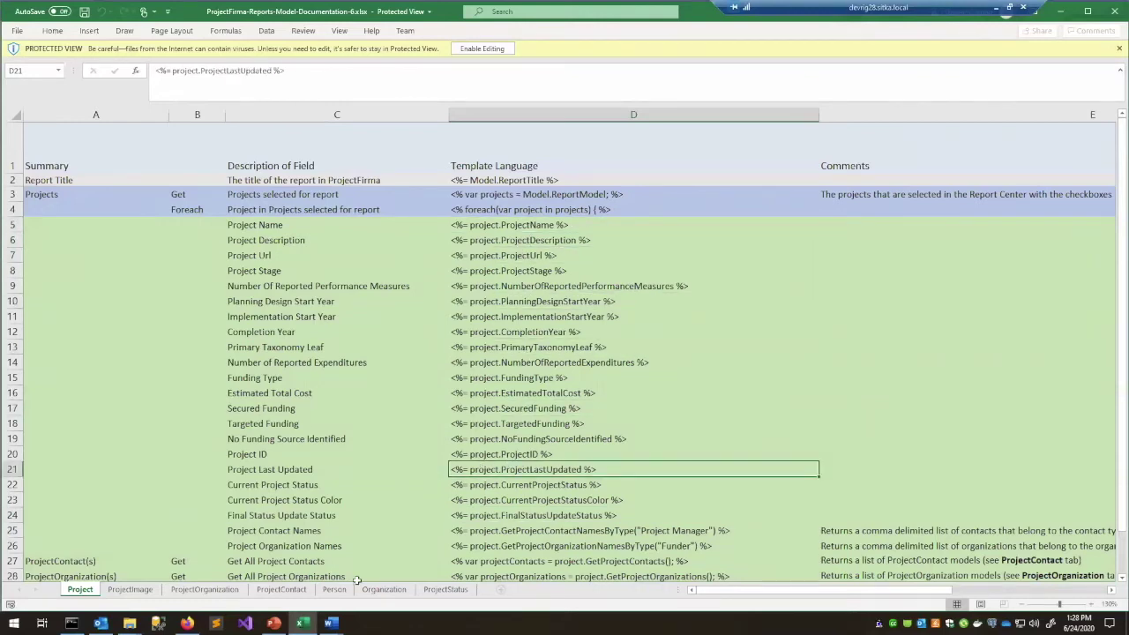
# - Return to the Word template and generated report, and single out the project variable and the whole ProjectName heading tag in the template
pyautogui.click(330, 623)
pyautogui.click(309, 573)
pyautogui.click(330, 622)
pyautogui.click(366, 574)
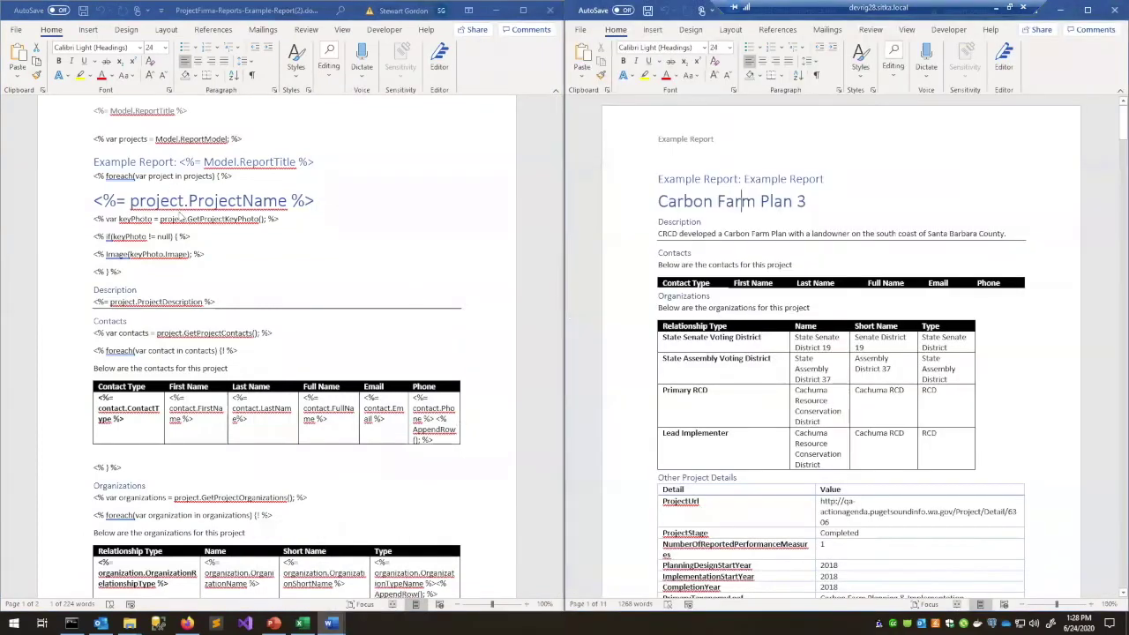
pyautogui.doubleClick(155, 202)
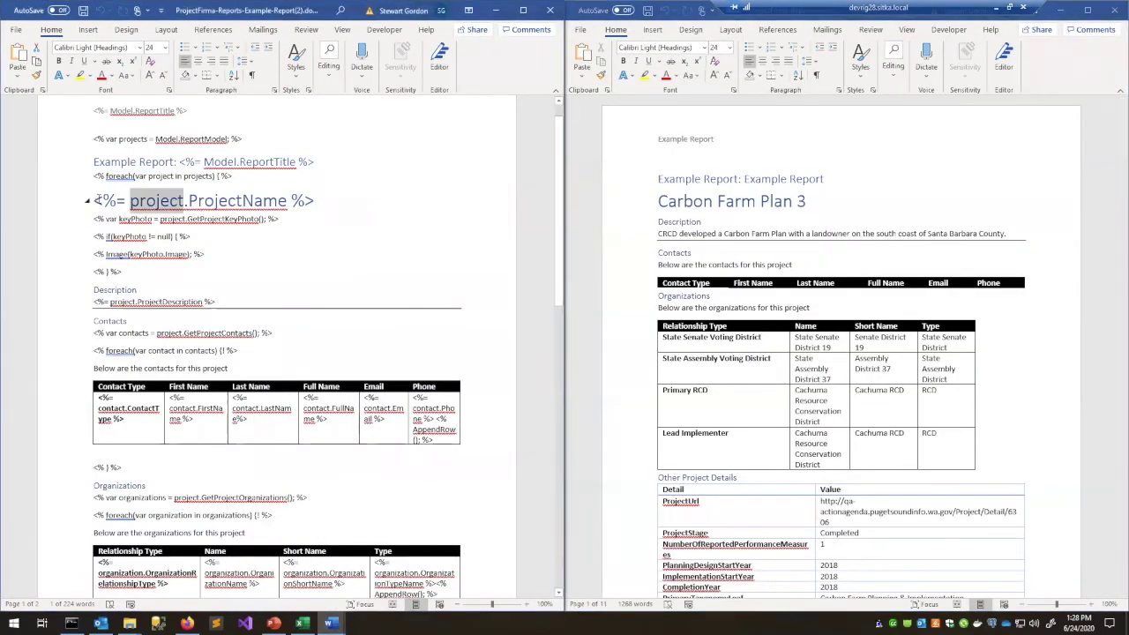
pyautogui.moveTo(93, 201); pyautogui.dragTo(289, 201)
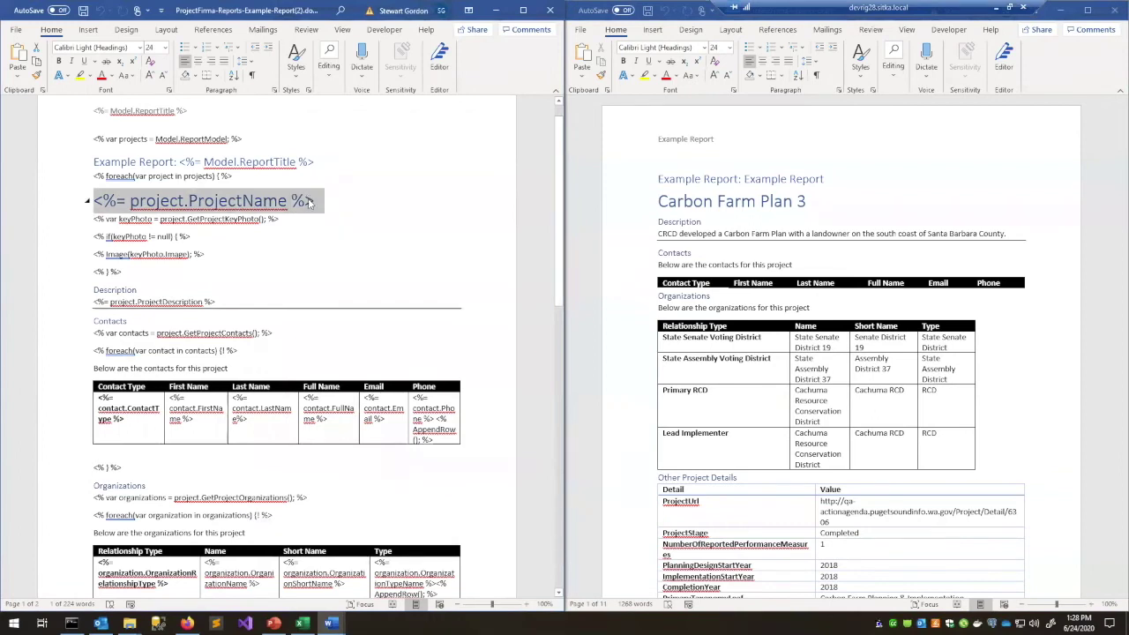
# - Check the text styles available for the template's ProjectName heading, and compare it with the Carbon Farm Plan 3 heading in the report
pyautogui.click(236, 201)
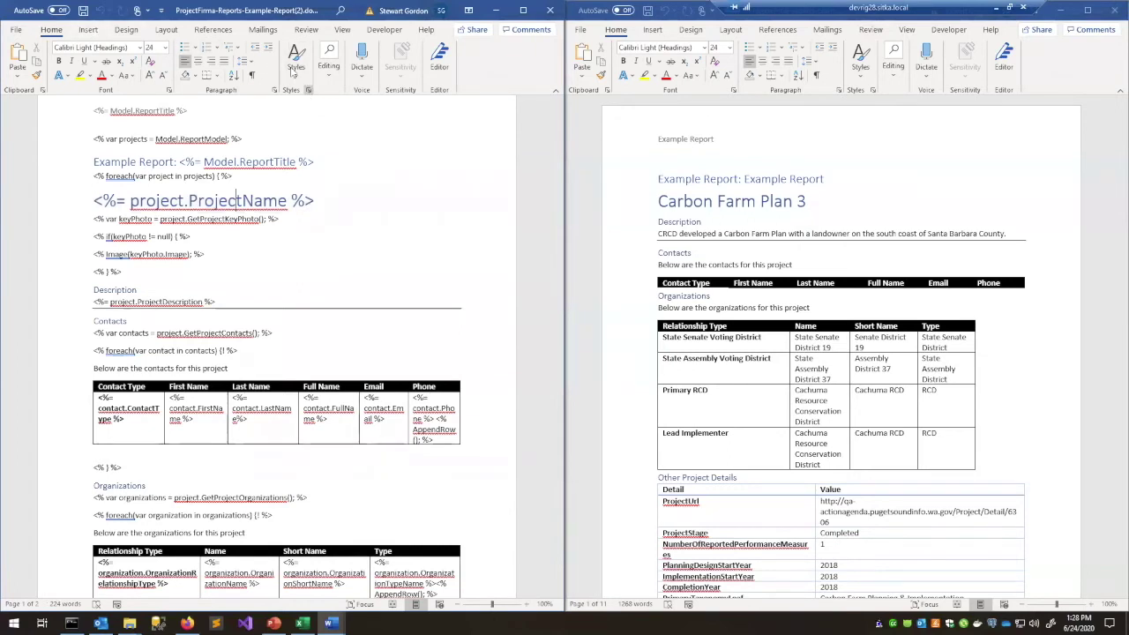
pyautogui.click(295, 66)
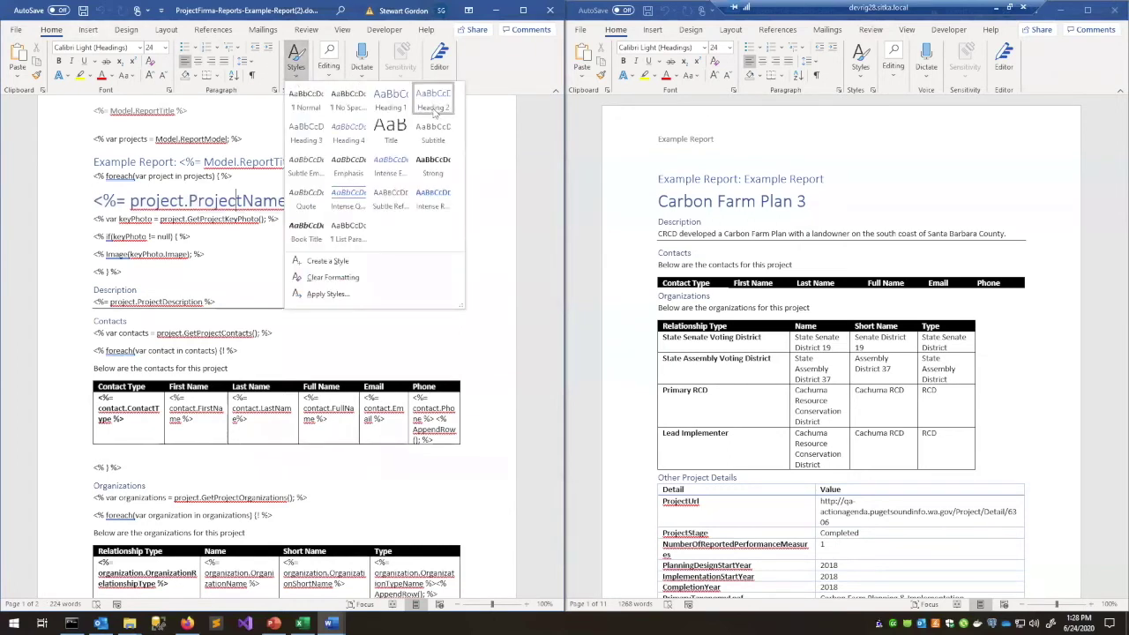
pyautogui.press('Escape')
pyautogui.click(741, 201)
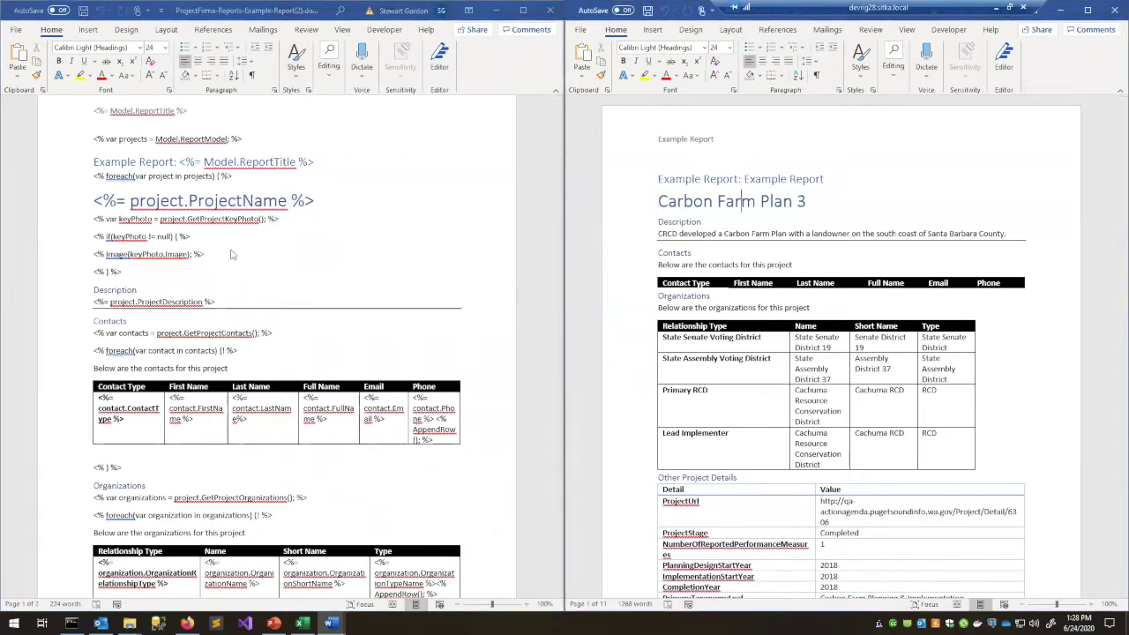
pyautogui.click(235, 201)
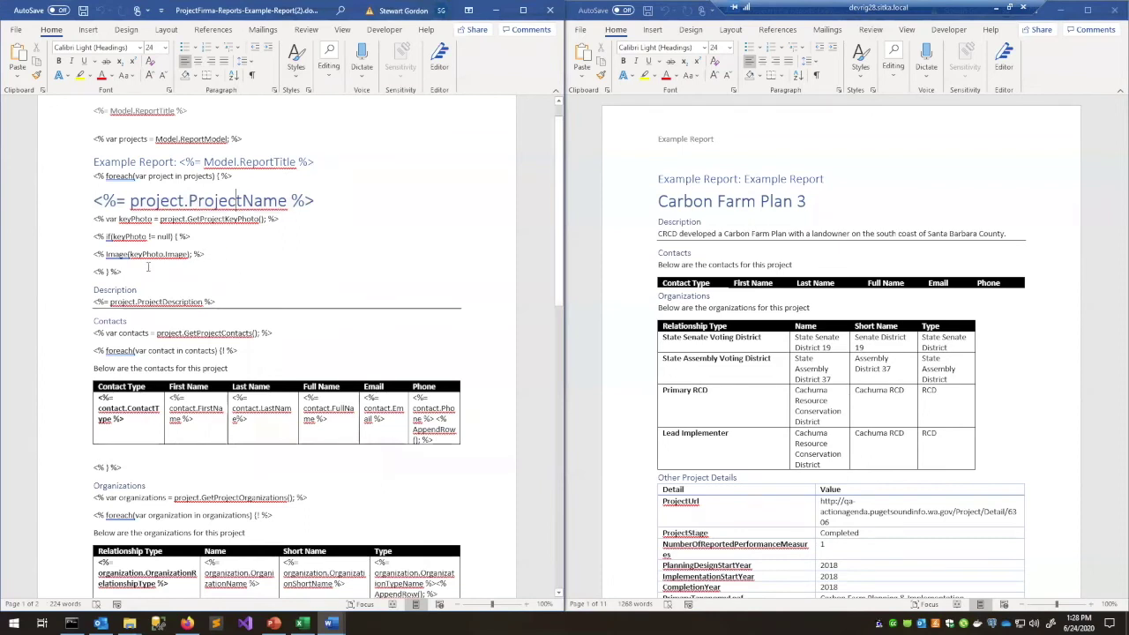
# - Examine the template's key photo block, from its var line to the closing brace, singling out the keyPhoto variable
pyautogui.hotkey('shift', 'Up')
pyautogui.hotkey('shift', 'Up')
pyautogui.hotkey('shift', 'Up')
pyautogui.hotkey('shift', 'Home')
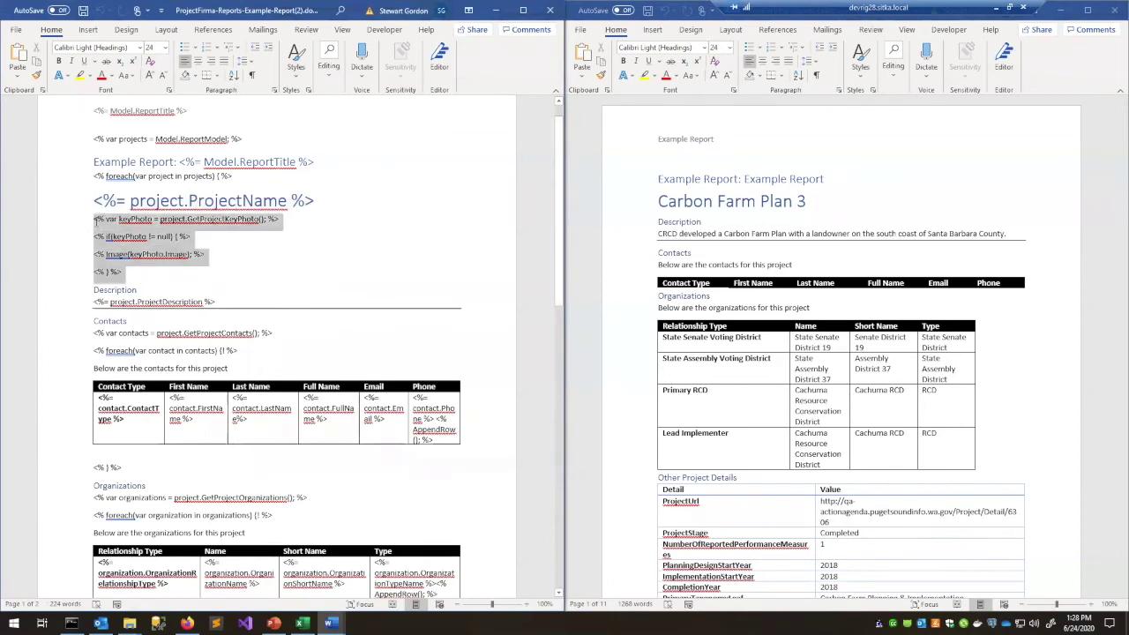
pyautogui.click(272, 252)
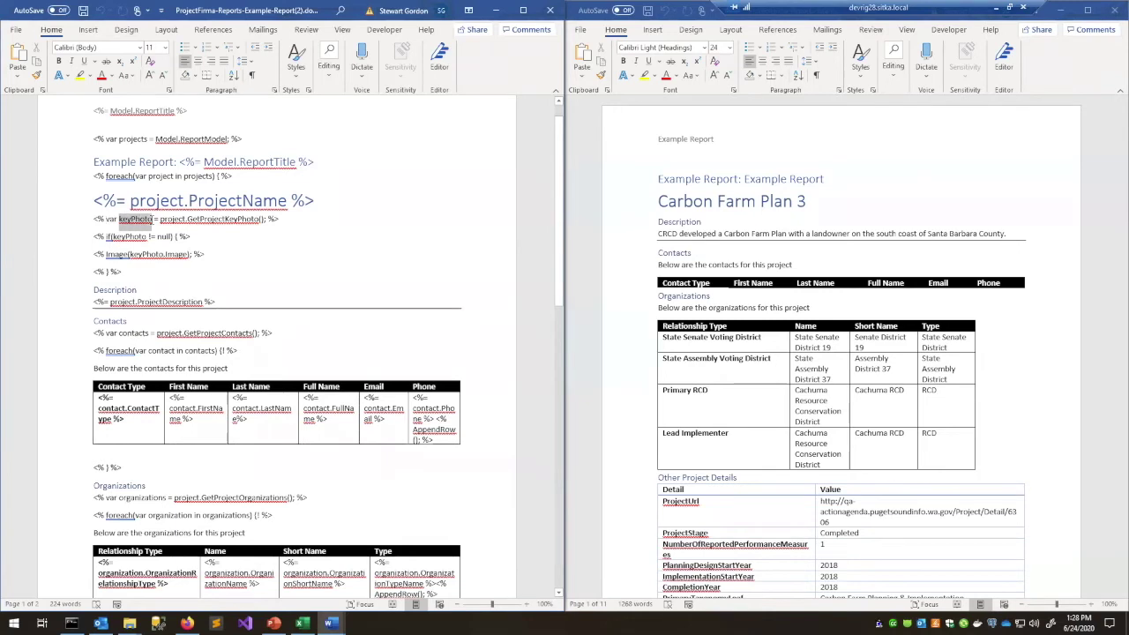
pyautogui.doubleClick(132, 219)
pyautogui.click(120, 220)
# - Look up the Get the Project Key Photo entry in the Excel model documentation, including its template language and comment
pyautogui.moveTo(302, 623)
pyautogui.click(301, 573)
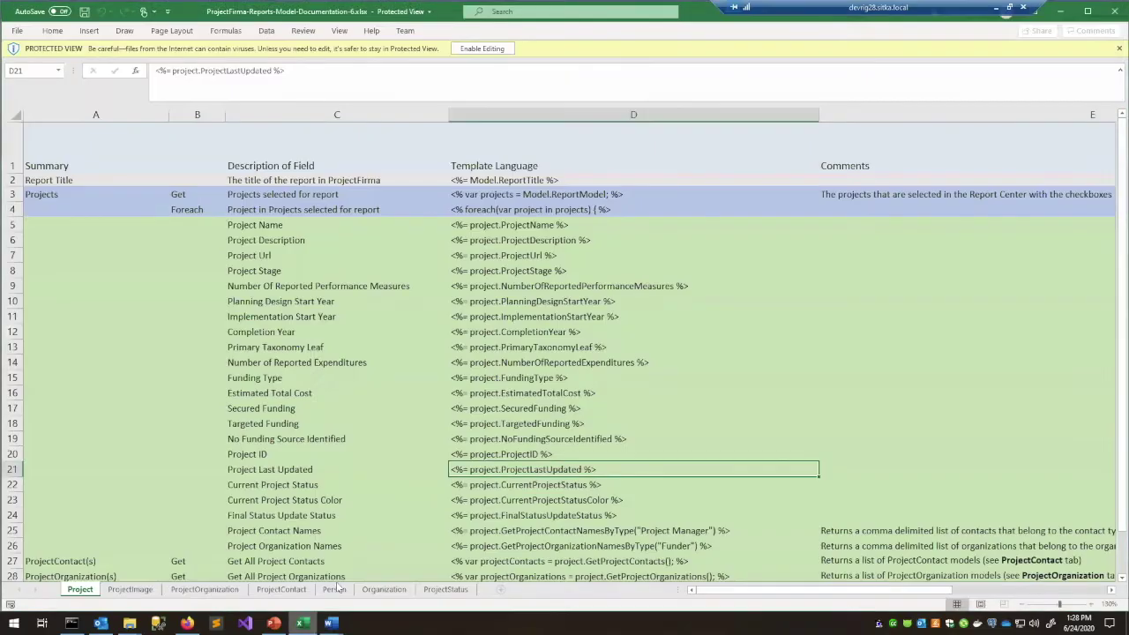
pyautogui.scroll(-2, 452, 436)
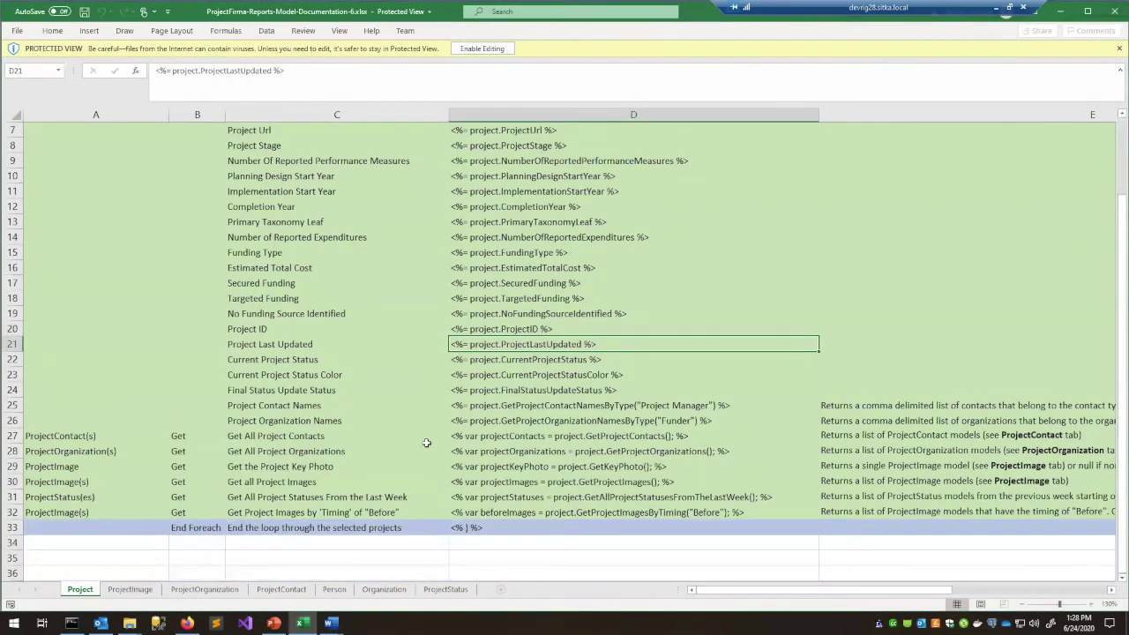
pyautogui.click(76, 468)
pyautogui.click(228, 467)
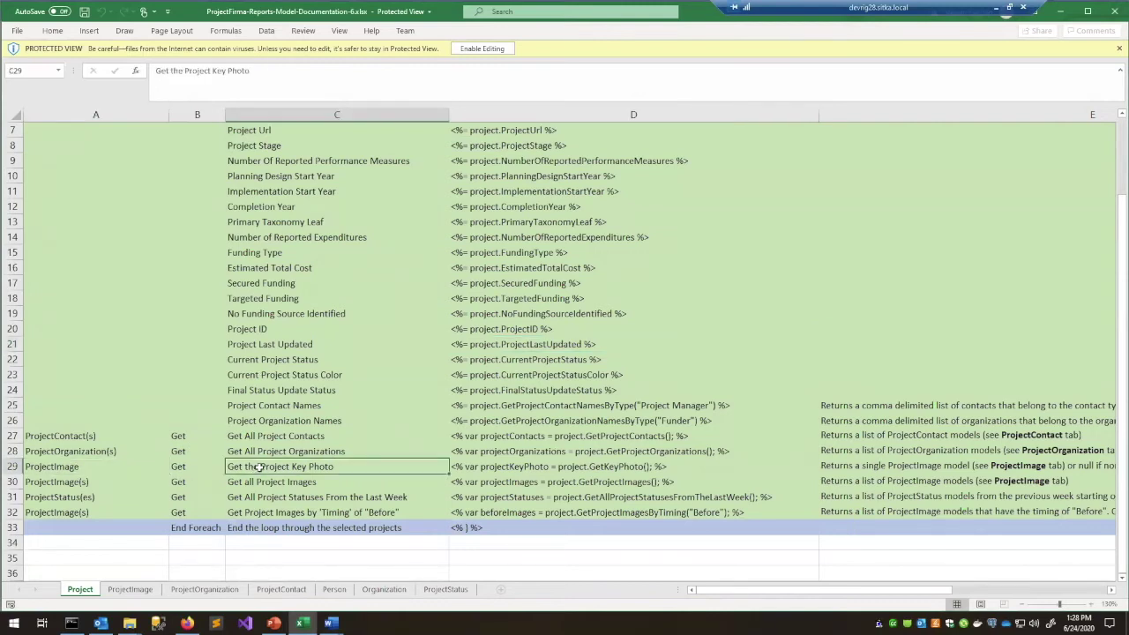
pyautogui.click(487, 467)
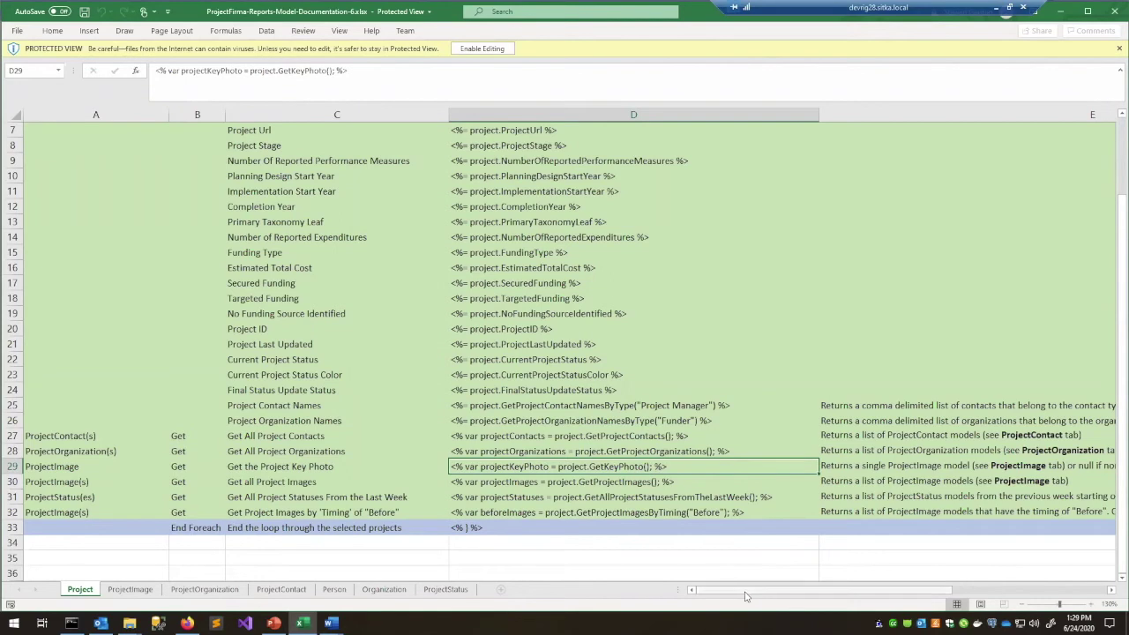
pyautogui.moveTo(781, 597); pyautogui.dragTo(883, 597)
pyautogui.click(666, 469)
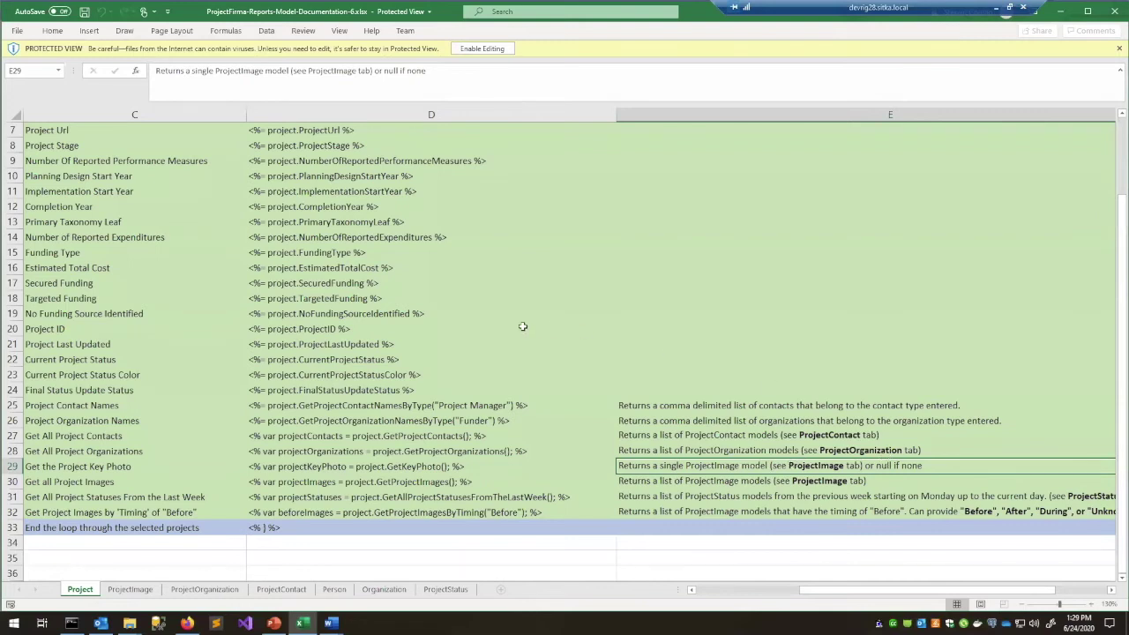
# - View the ProjectImage sheet of the model documentation, and return to the Word template and generated report
pyautogui.click(141, 591)
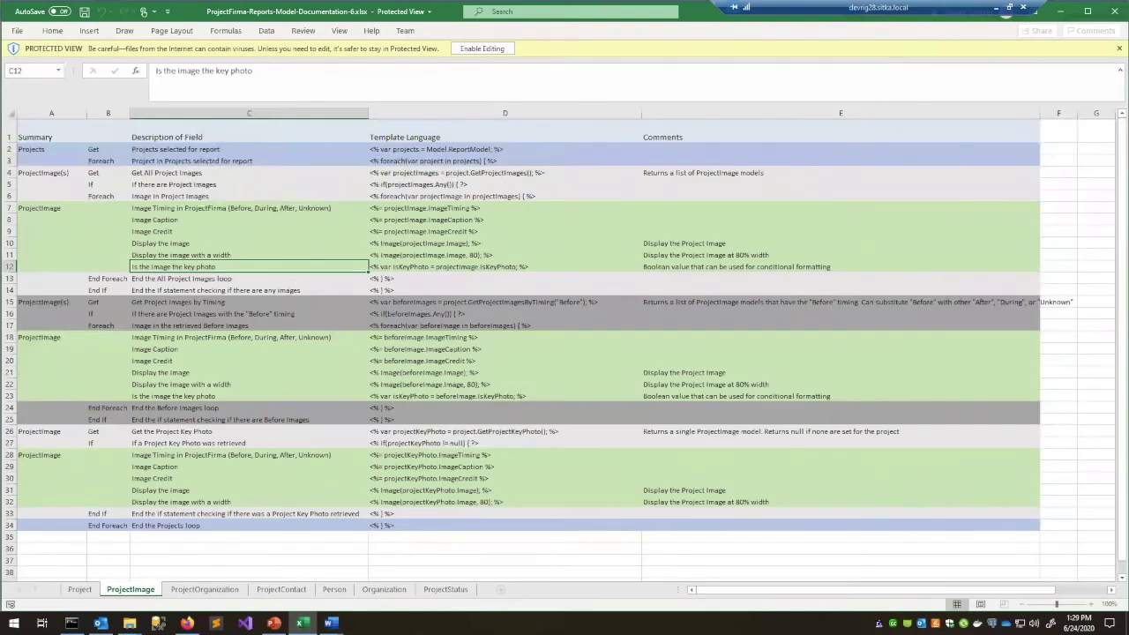
pyautogui.moveTo(330, 622)
pyautogui.click(300, 578)
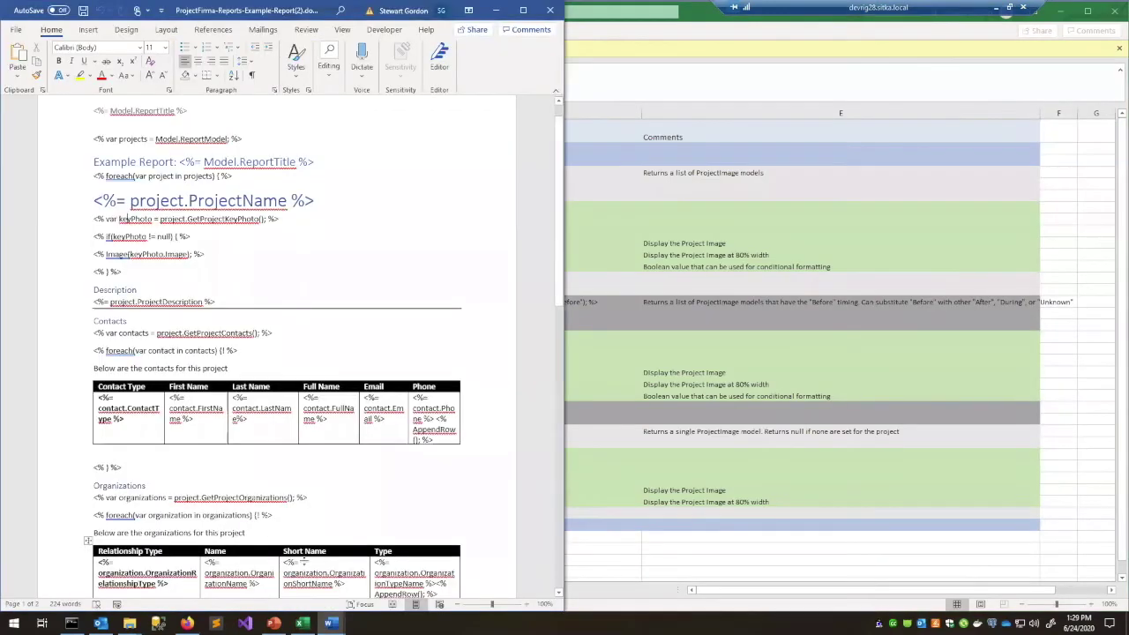
pyautogui.click(375, 578)
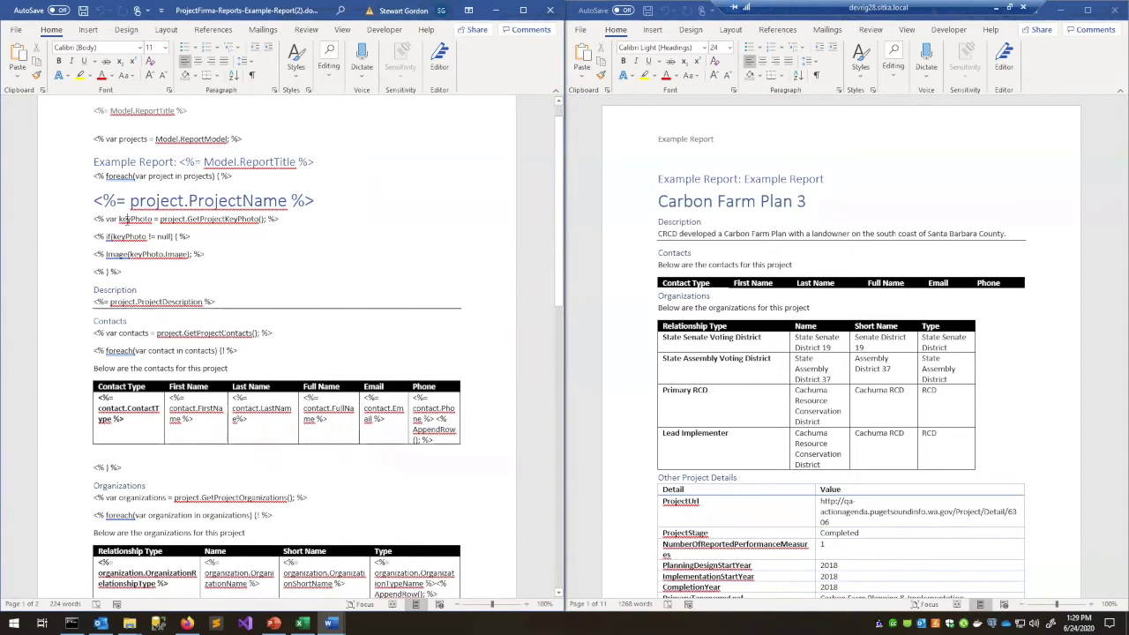
# - Examine how the keyPhoto variable is checked in the template's if line, singling out keyPhoto and null
pyautogui.moveTo(120, 219); pyautogui.dragTo(152, 220)
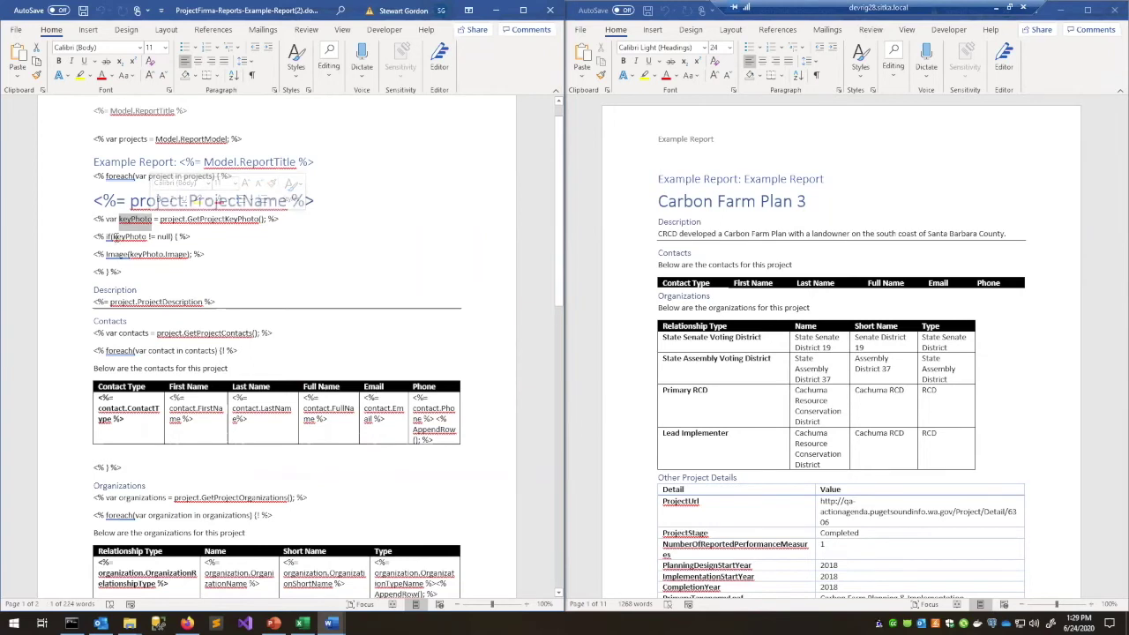
pyautogui.doubleClick(162, 236)
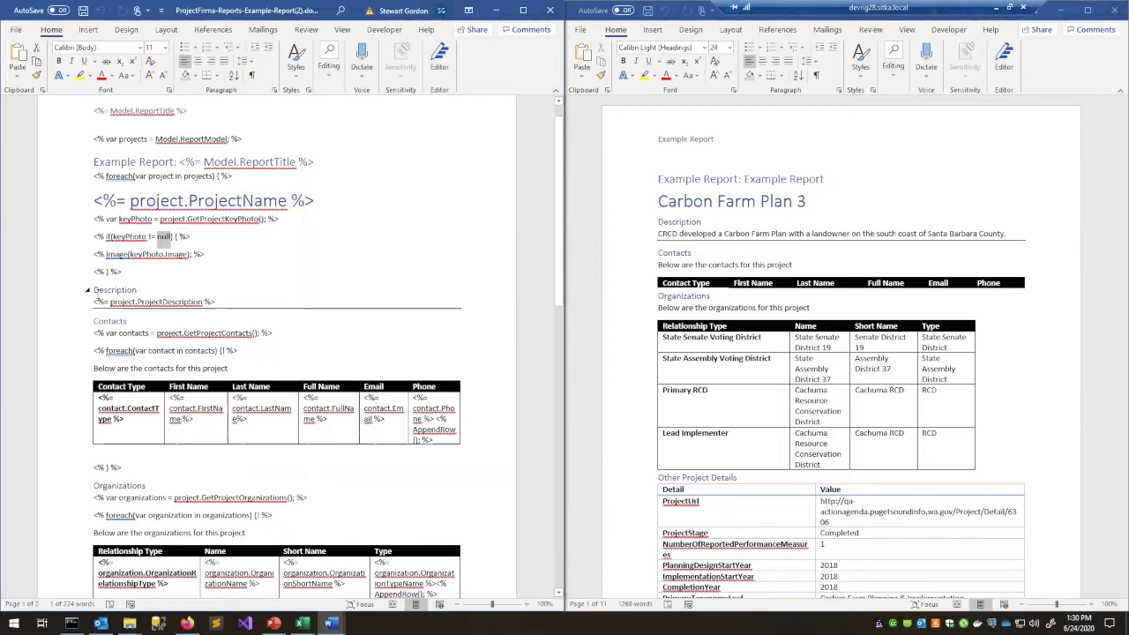
pyautogui.click(226, 238)
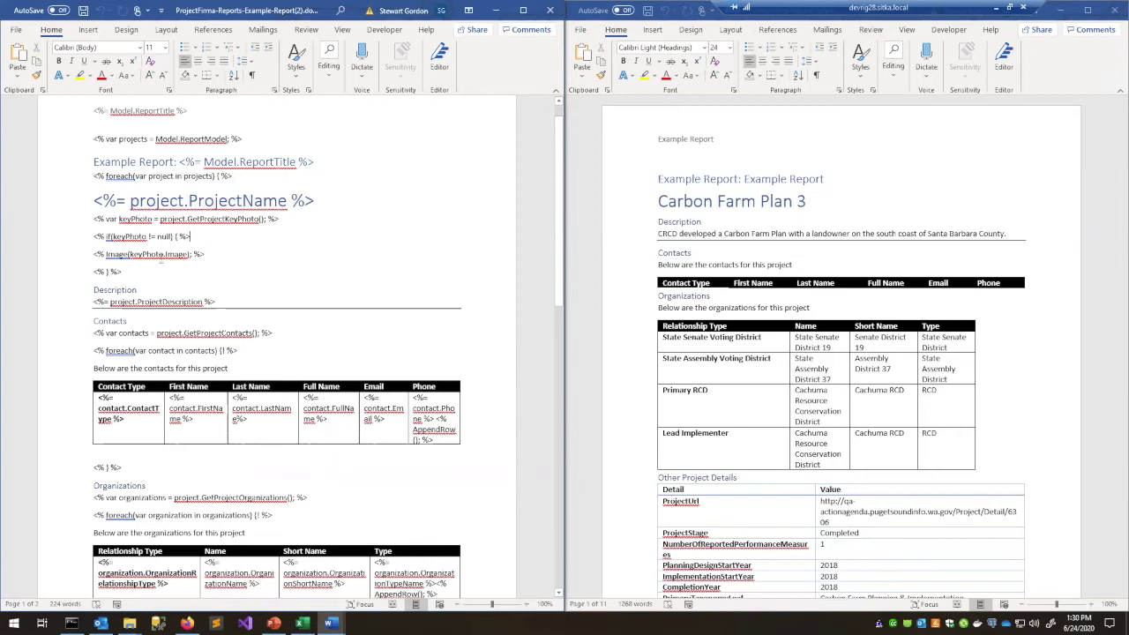
# - Examine the template's Image line inside the condition, singling out the keyPhoto.Image argument
pyautogui.click(190, 236)
pyautogui.press('Down')
pyautogui.press('End')
pyautogui.moveTo(129, 254); pyautogui.dragTo(188, 254)
pyautogui.click(180, 254)
# - Compare the template's Description section with the project description in the generated report
pyautogui.scroll(-1, 181, 281)
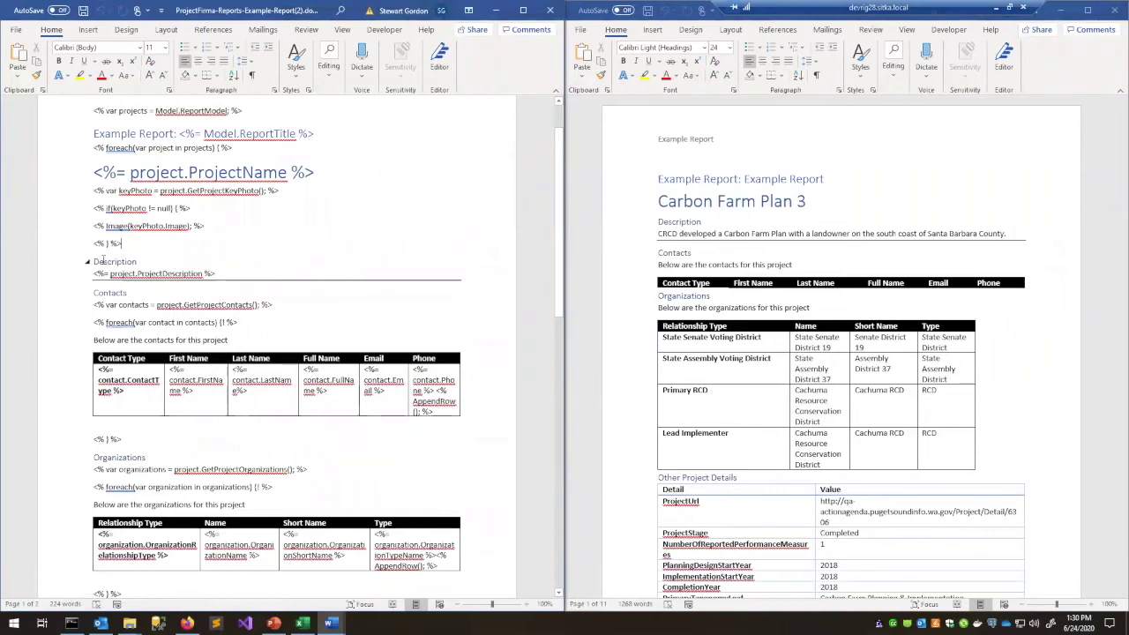
pyautogui.click(669, 236)
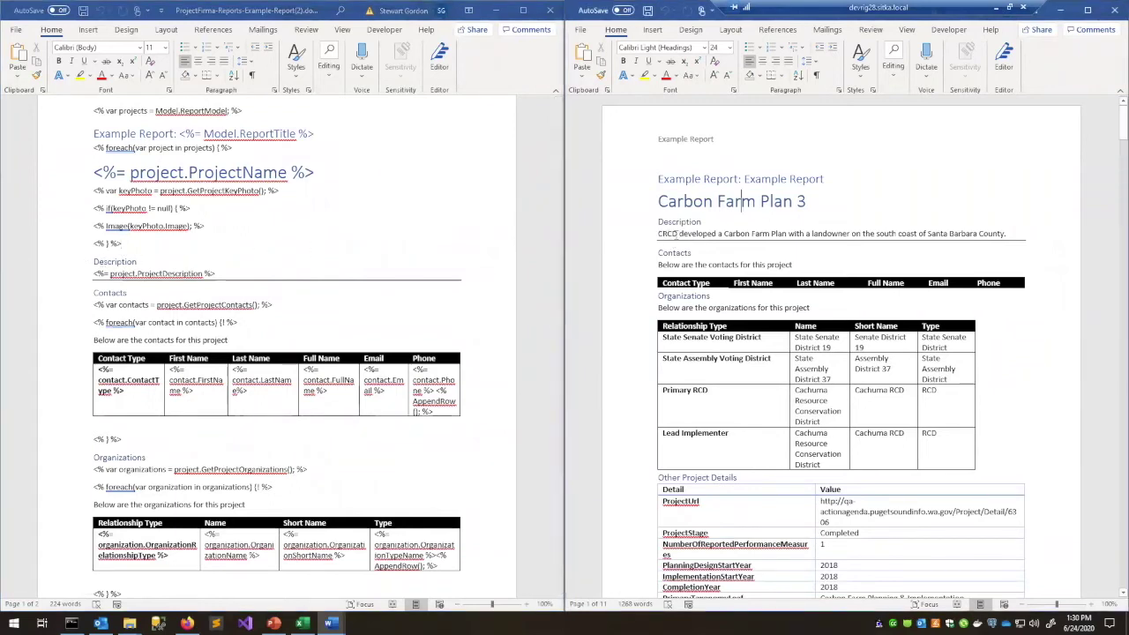
pyautogui.click(121, 244)
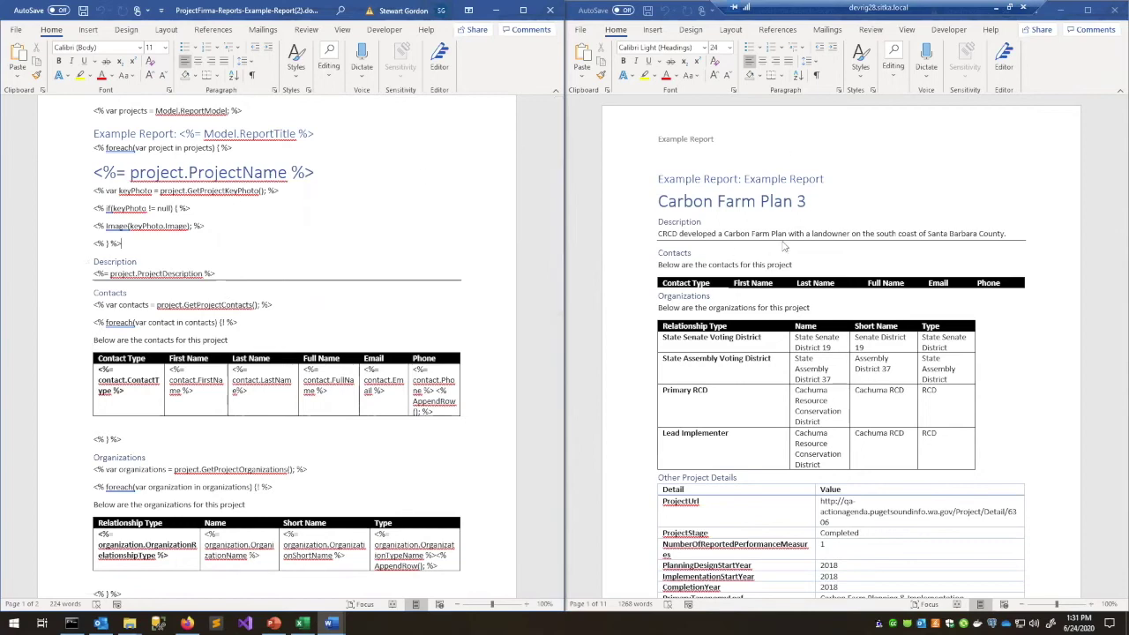
# - Examine the var contacts line in the template's Contacts section, singling out the project variable before GetProjectContacts
pyautogui.click(111, 290)
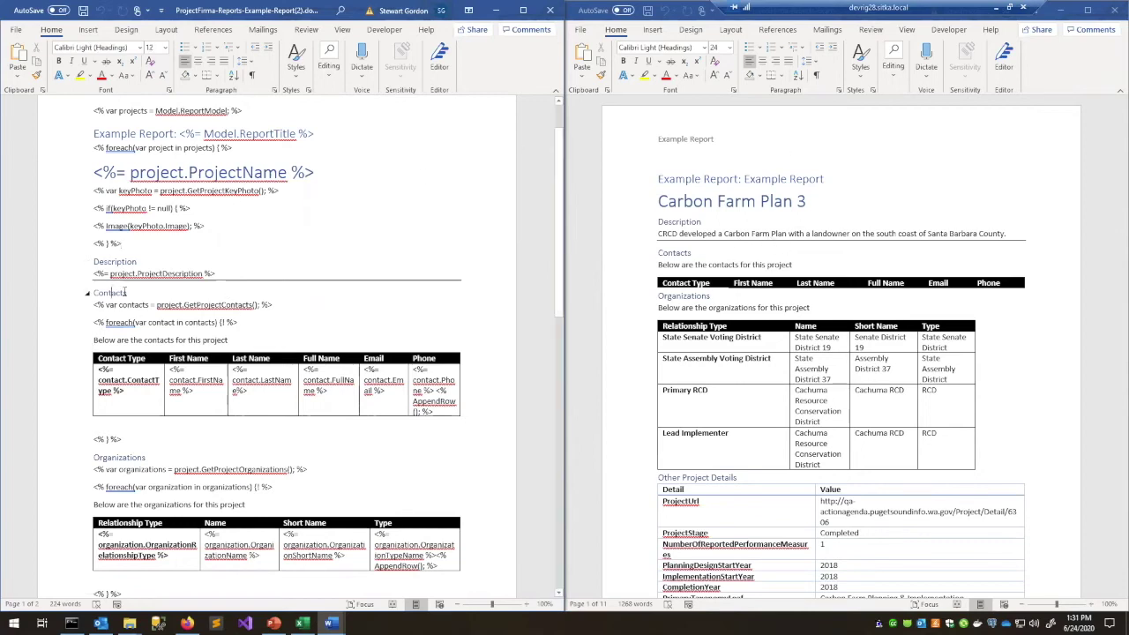
pyautogui.scroll(-1, 132, 284)
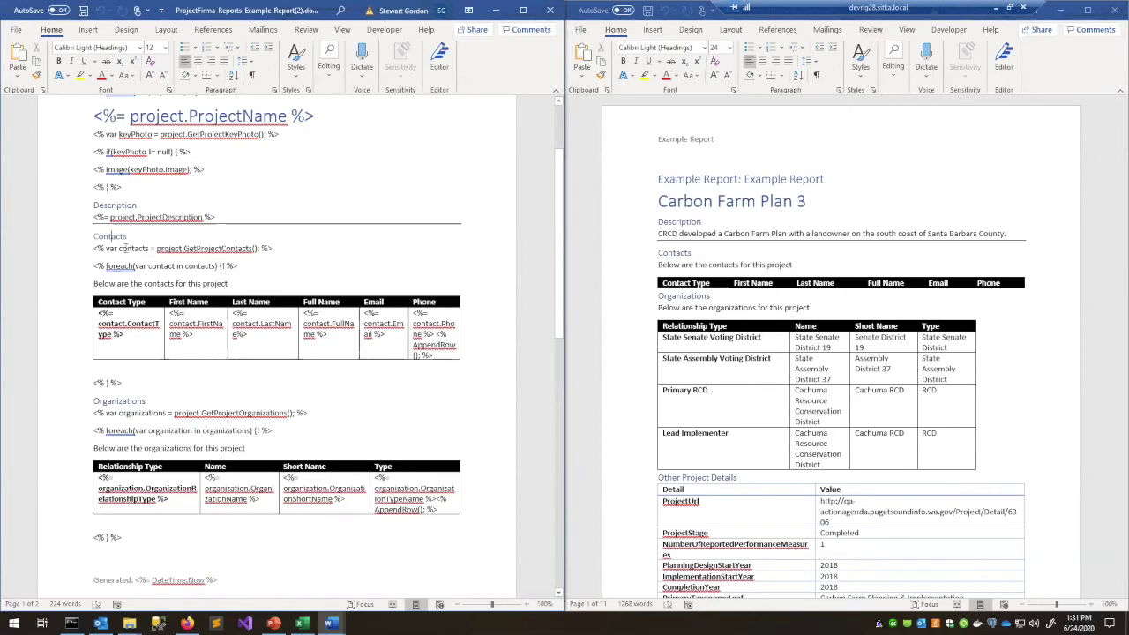
pyautogui.click(134, 250)
pyautogui.moveTo(181, 249); pyautogui.dragTo(167, 249)
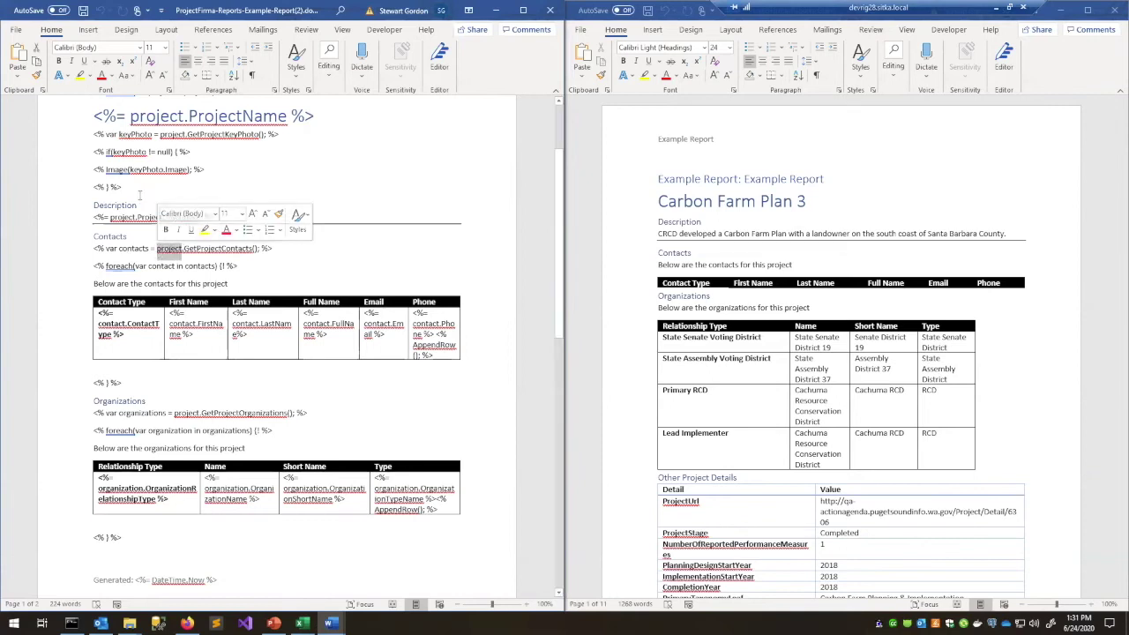
pyautogui.scroll(1, 139, 128)
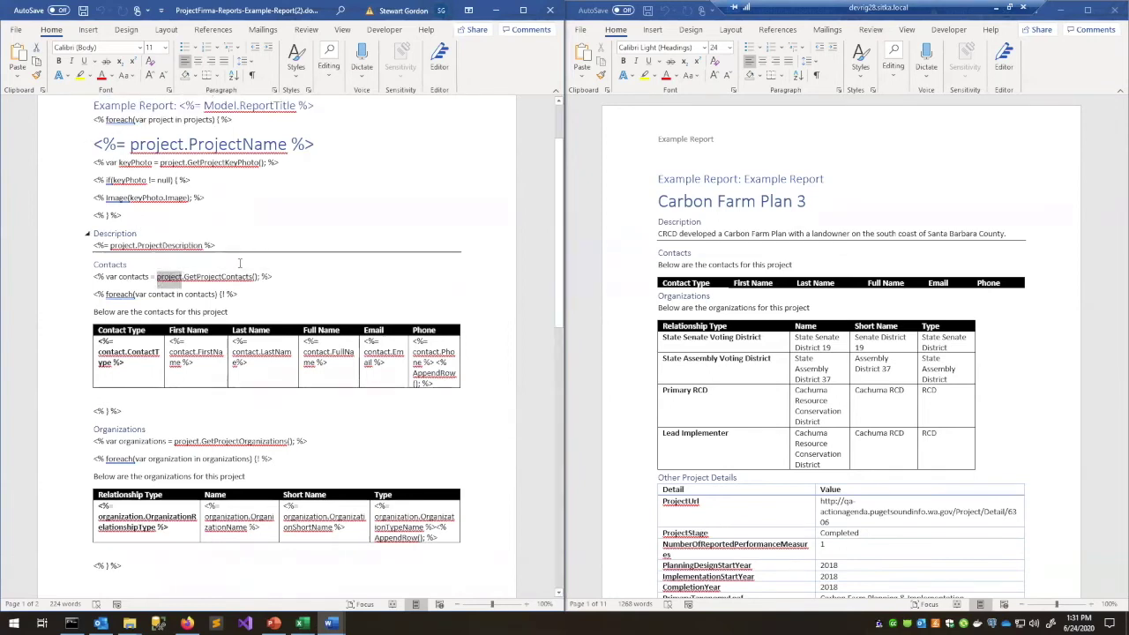
# - Single out GetProjectContacts in the template, and look up the Get All Project Contacts row on the Excel model documentation's Project sheet
pyautogui.scroll(-1, 166, 121)
pyautogui.moveTo(183, 249); pyautogui.dragTo(255, 252)
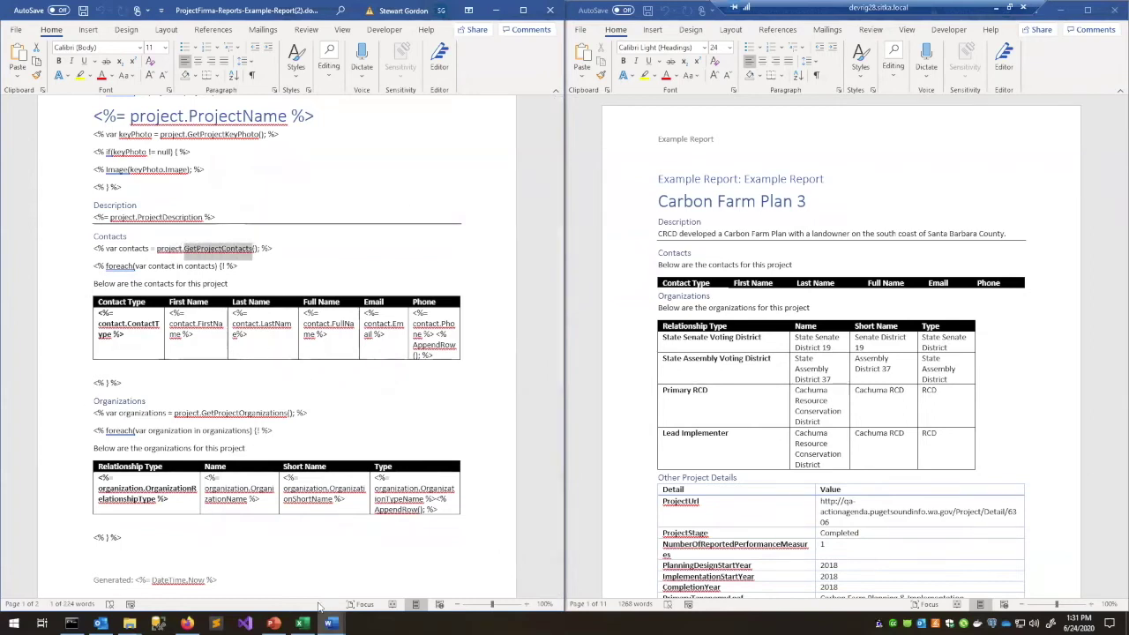
pyautogui.click(301, 623)
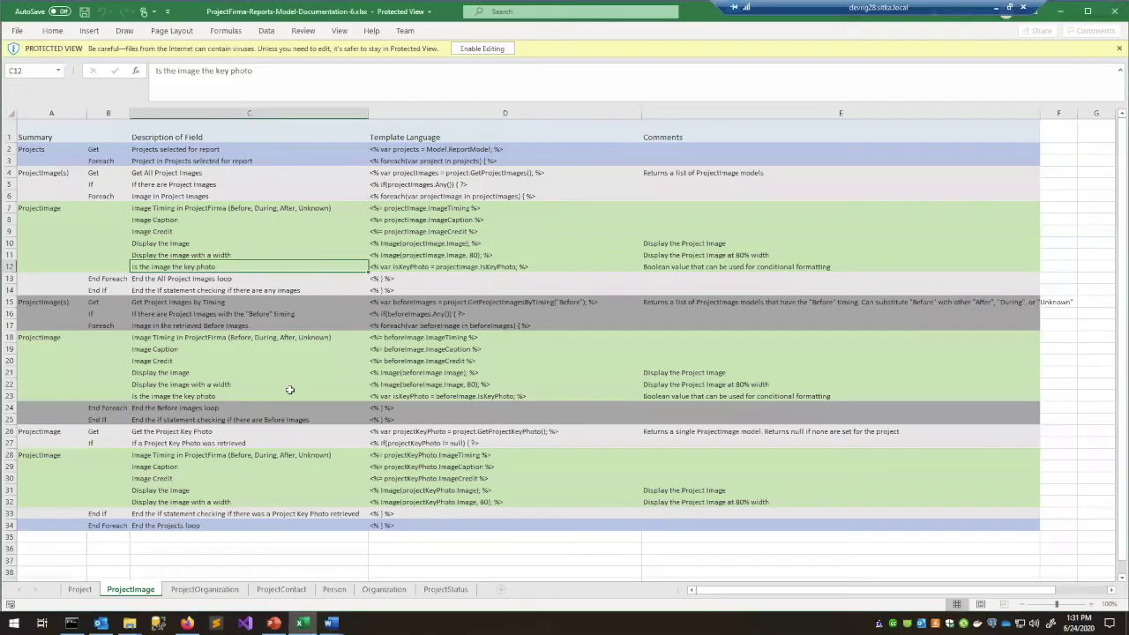
pyautogui.click(80, 589)
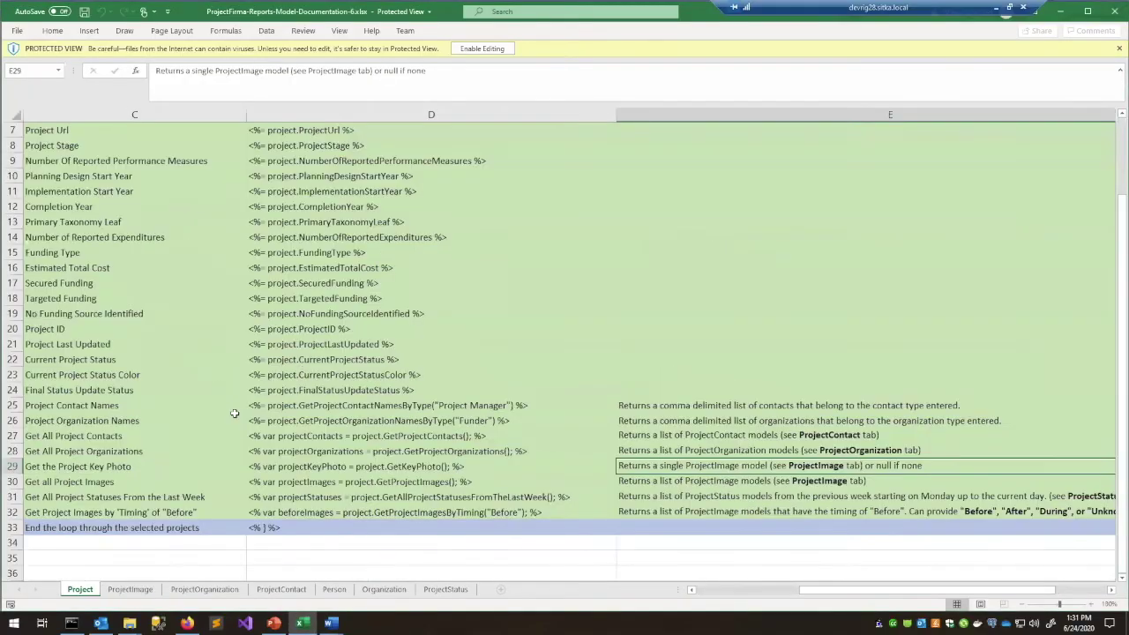
pyautogui.click(298, 436)
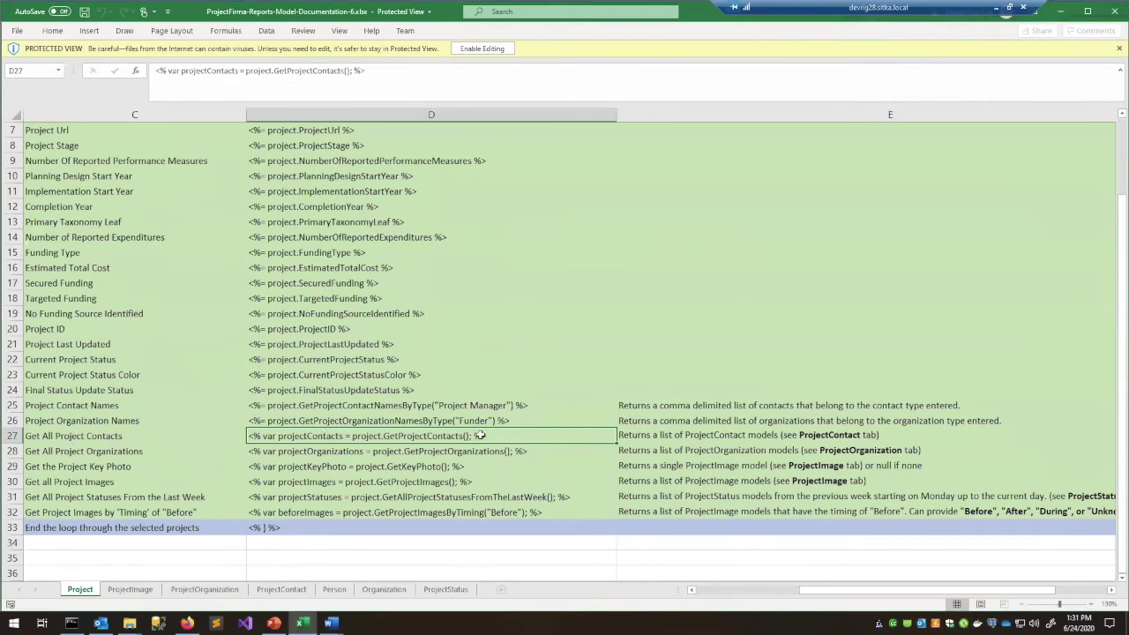
pyautogui.click(657, 438)
pyautogui.click(511, 437)
# - Examine the contact fields on the ProjectContact sheet, going through the FullName, FirstName and LastName template tags
pyautogui.click(282, 589)
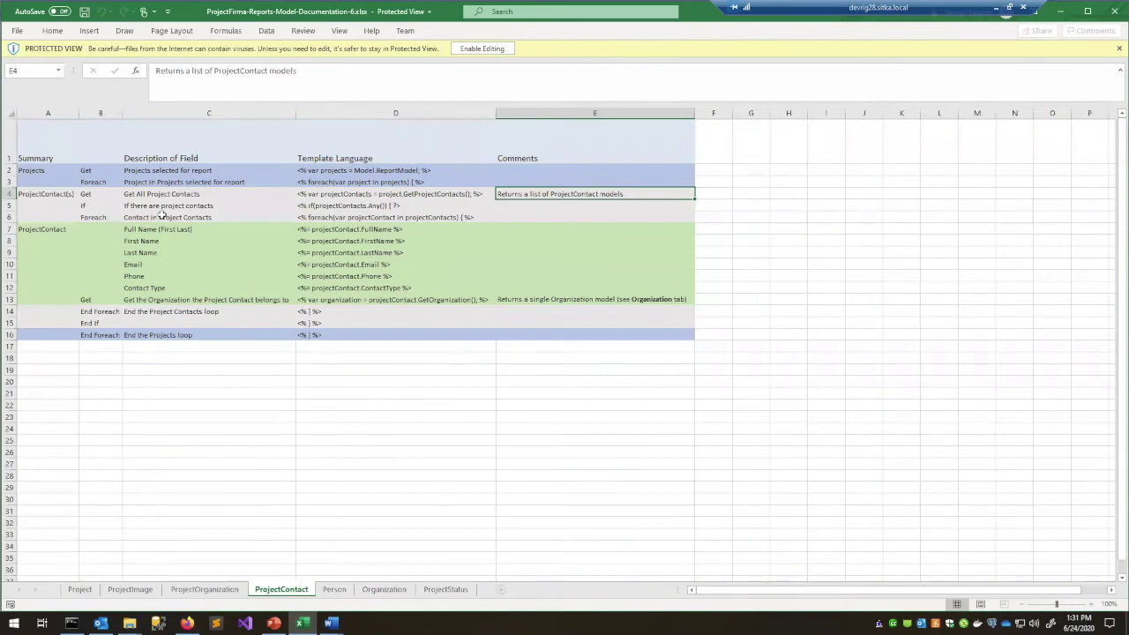
pyautogui.click(366, 229)
pyautogui.click(388, 243)
pyautogui.click(388, 253)
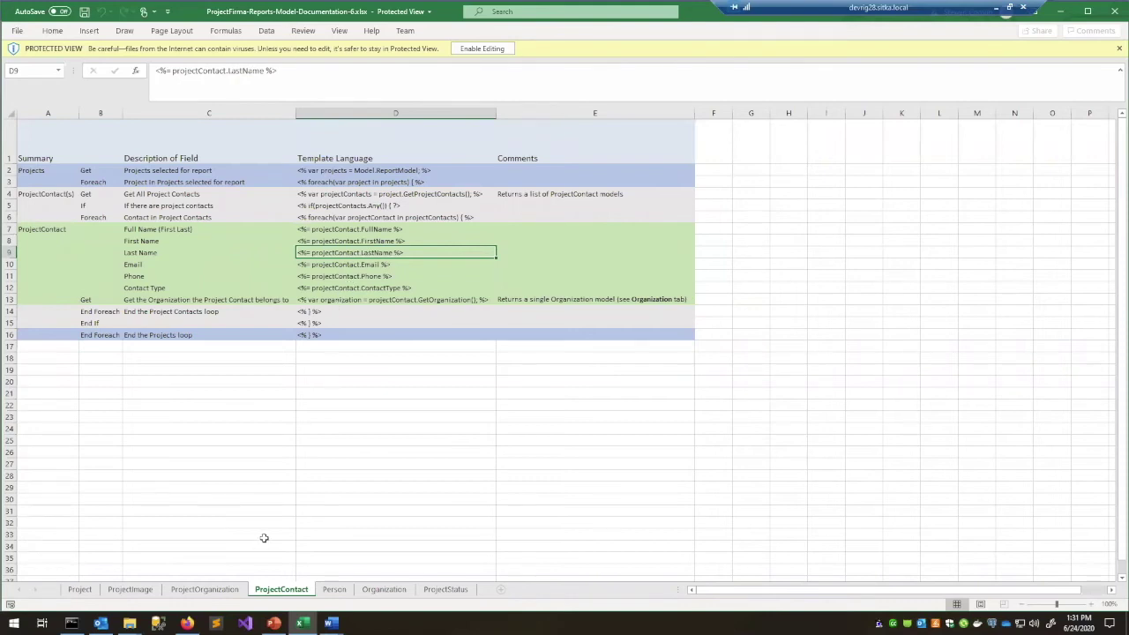
# - Switch back to the Word template and examine the contacts foreach loop, singling out the sentence "Below are the contacts for this project"
pyautogui.click(187, 622)
pyautogui.moveTo(331, 622)
pyautogui.click(296, 542)
pyautogui.click(366, 571)
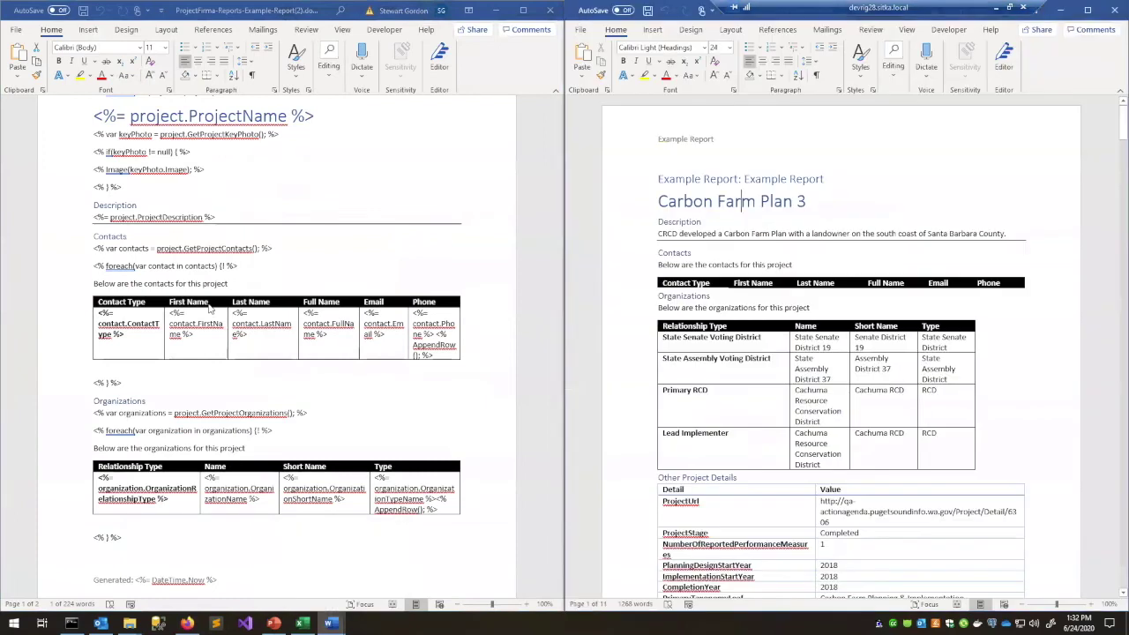
pyautogui.click(148, 283)
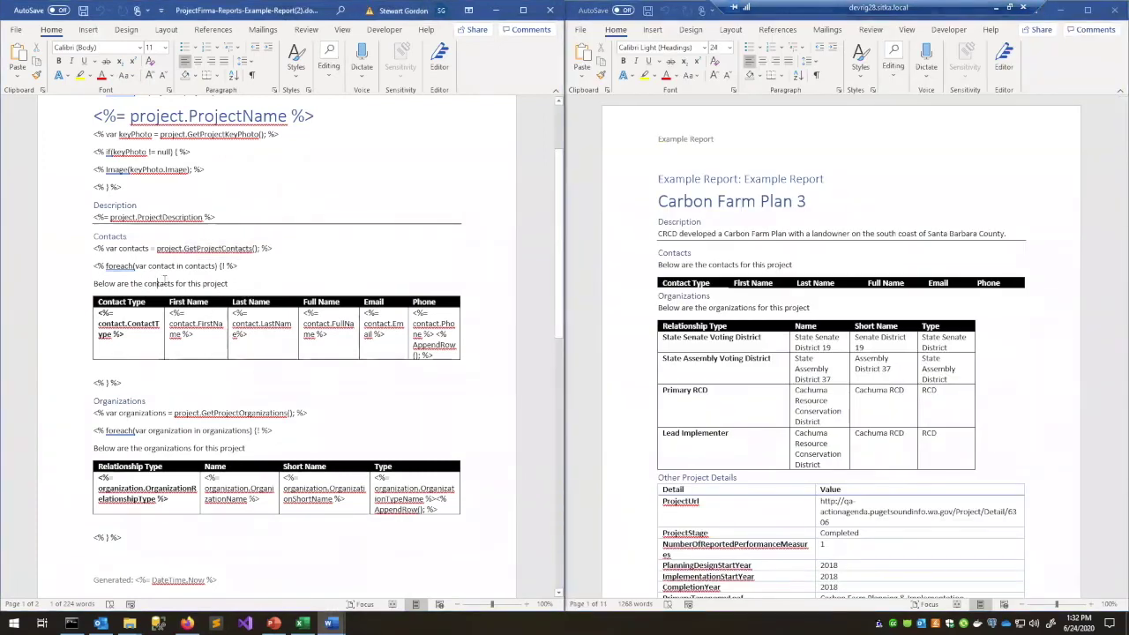
pyautogui.scroll(-2, 165, 279)
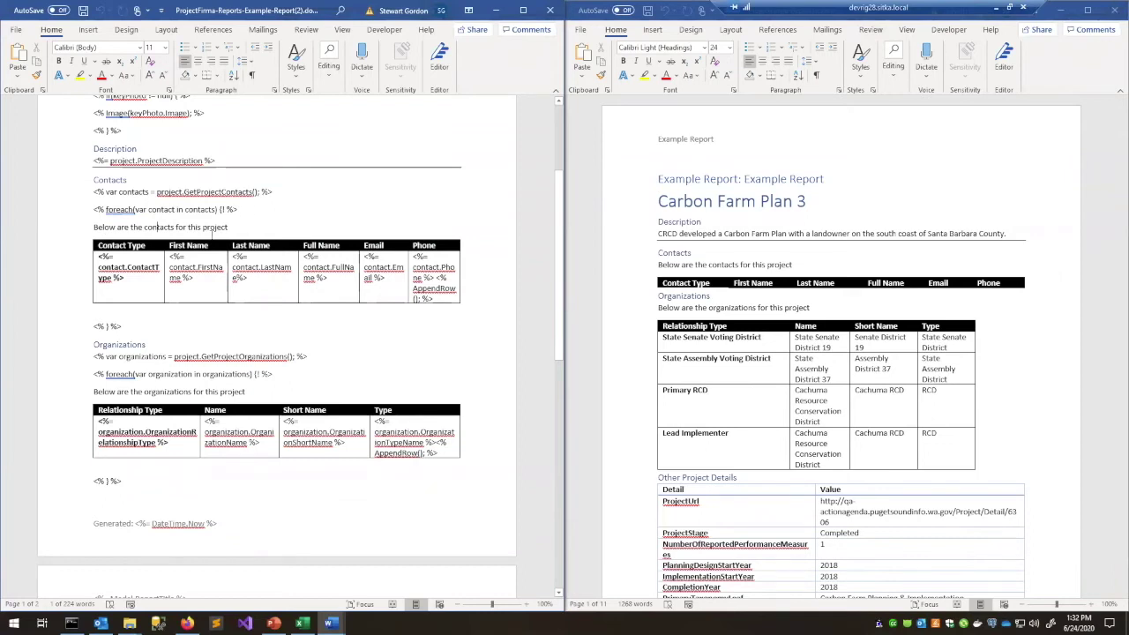
pyautogui.click(147, 325)
pyautogui.click(239, 227)
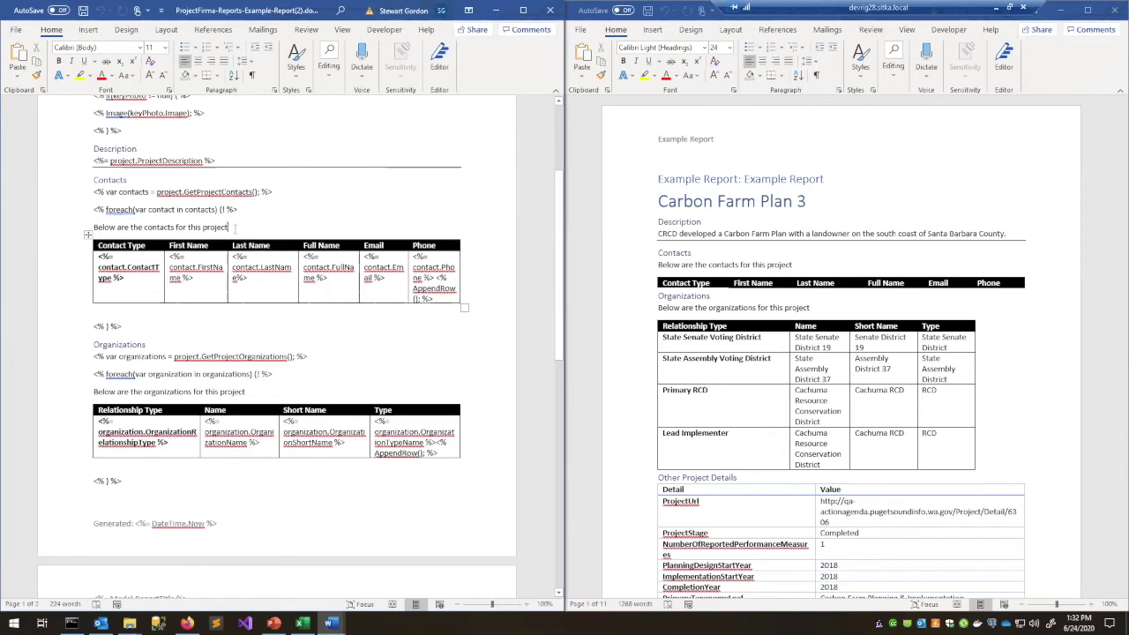
pyautogui.moveTo(229, 227); pyautogui.dragTo(97, 227)
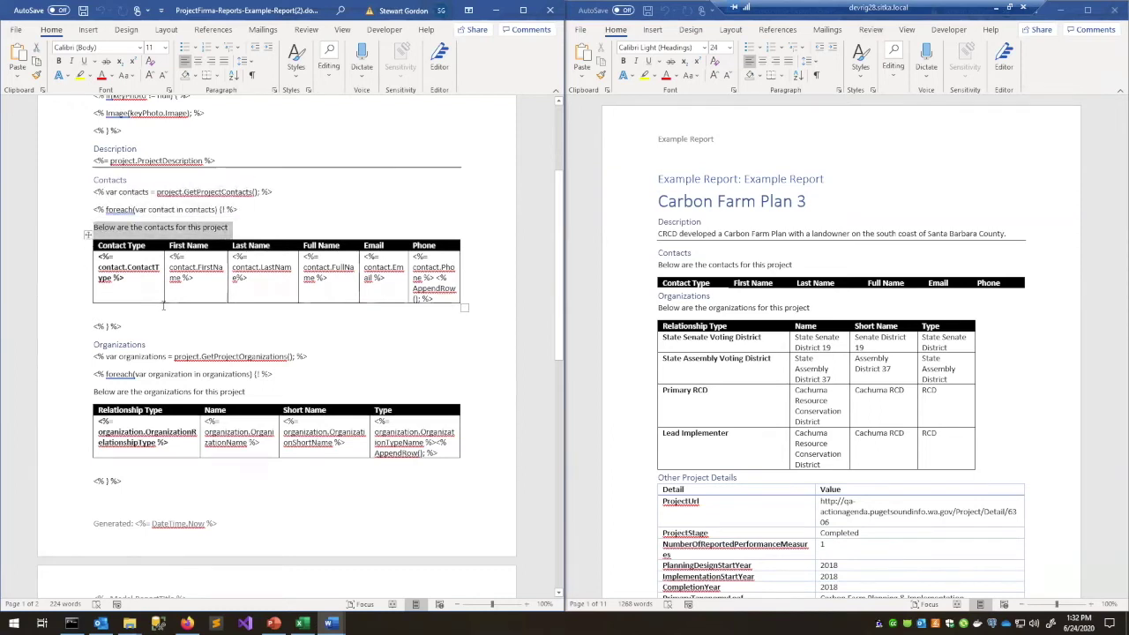
# - Examine the field tags in the template's Contacts table, including the LastName and ContactType cells
pyautogui.click(275, 282)
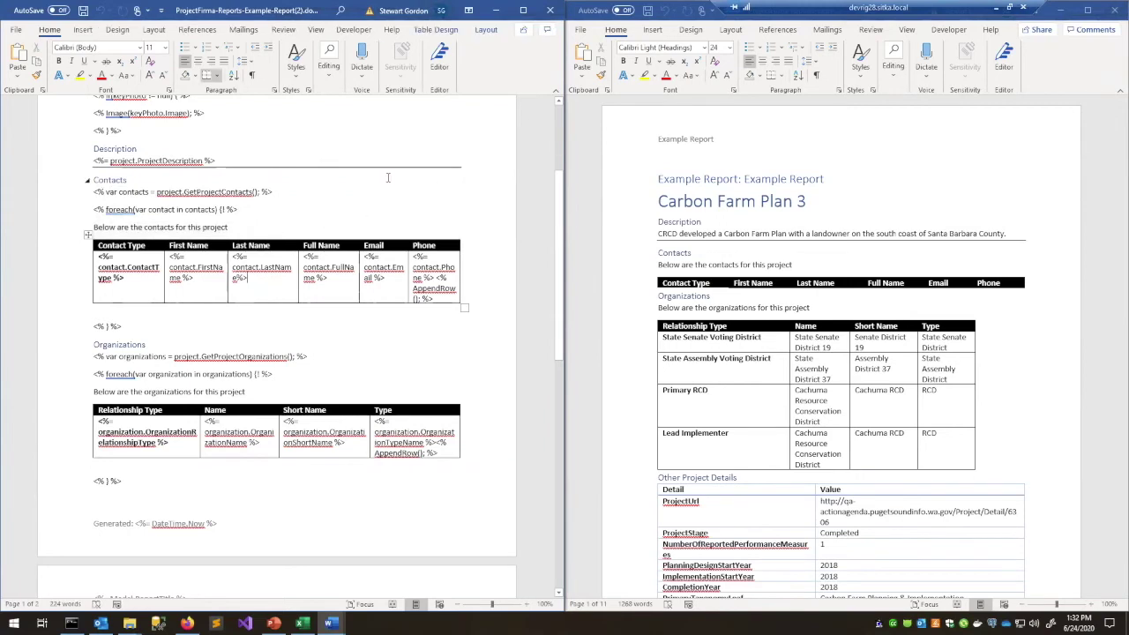
pyautogui.click(123, 278)
pyautogui.click(144, 258)
# - Retype the opening bracket of the AppendRow tag in the Phone cell of the template's Contacts table
pyautogui.click(438, 277)
pyautogui.press('BackSpace')
pyautogui.write('{')
pyautogui.press('BackSpace')
pyautogui.write('<')
pyautogui.doubleClick(461, 279)
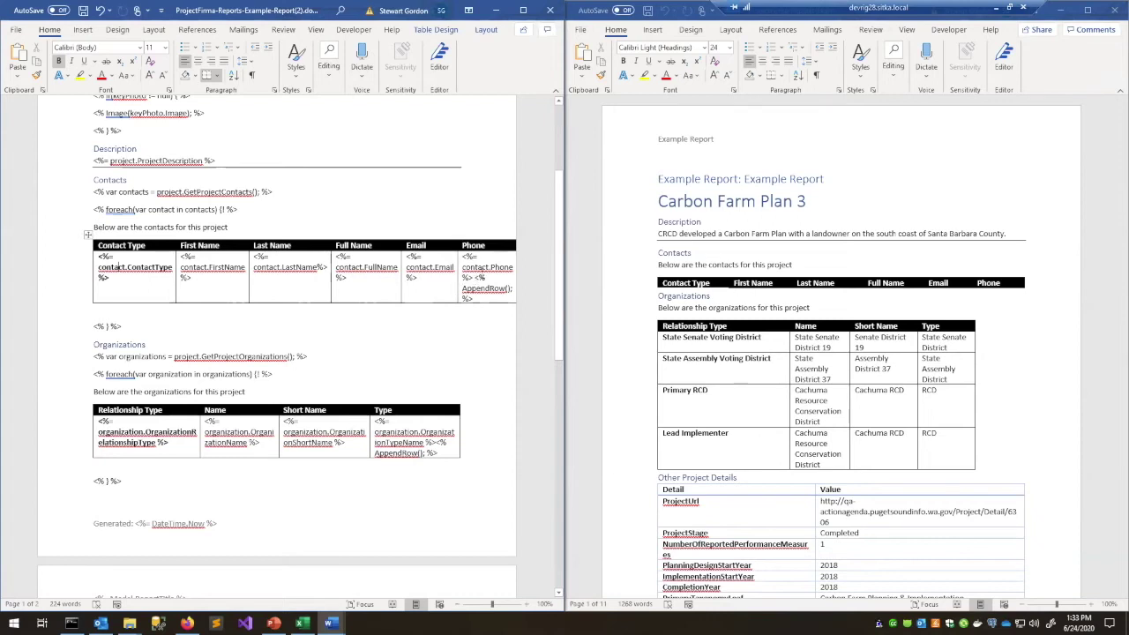
pyautogui.click(487, 278)
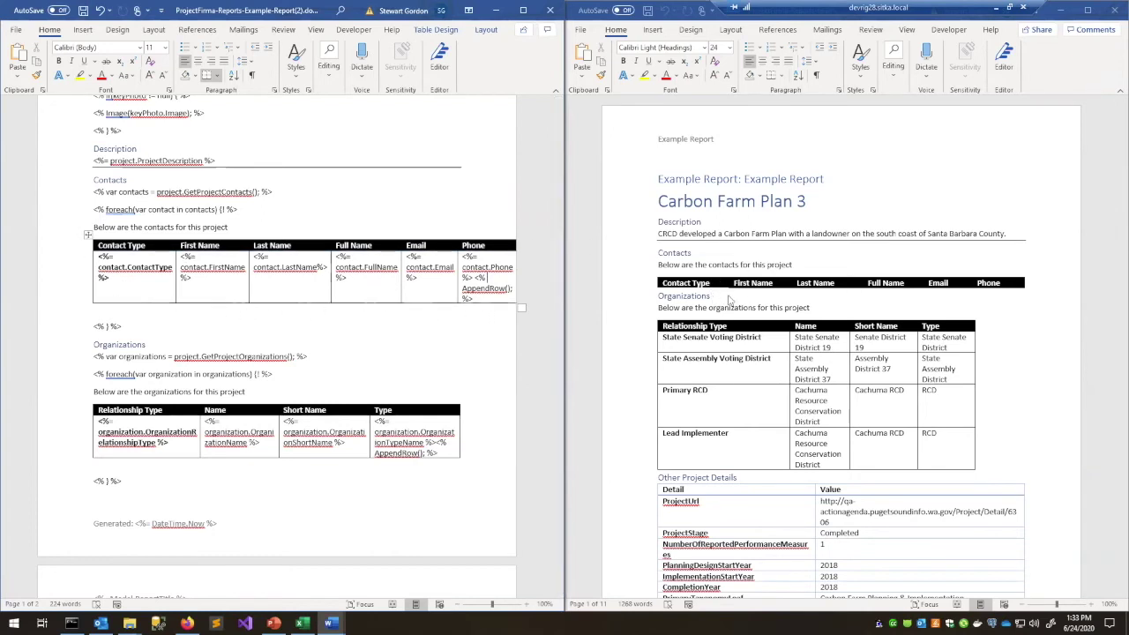
# - Examine the template's Organizations section with its GetProjectOrganizations line and foreach loop, alongside the generated report
pyautogui.scroll(-1, 741, 298)
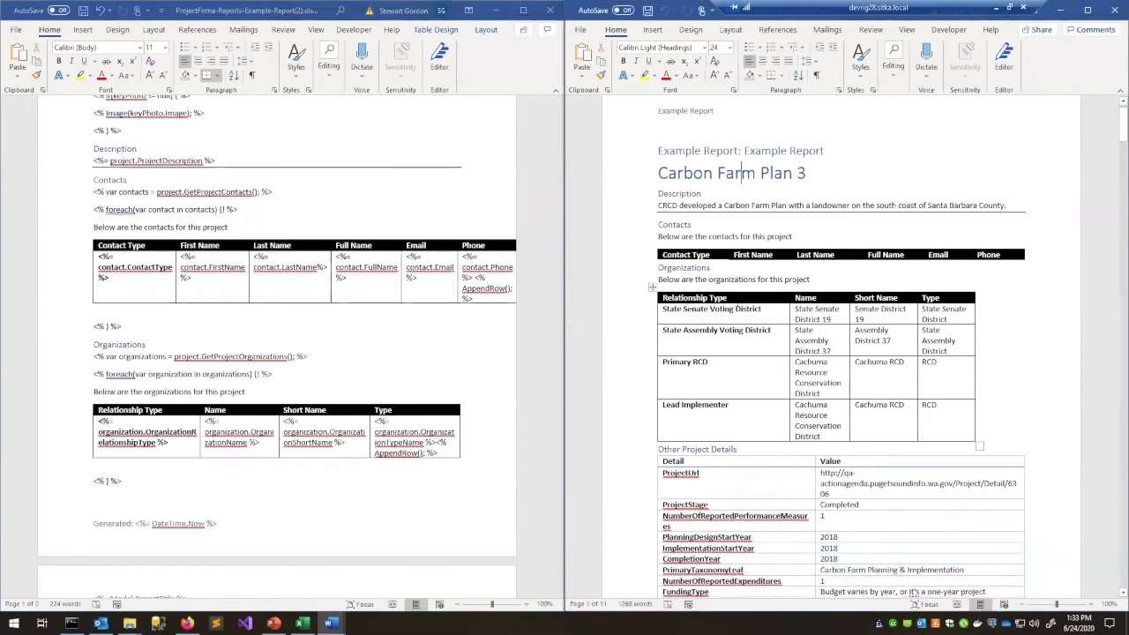
pyautogui.scroll(-1, 737, 264)
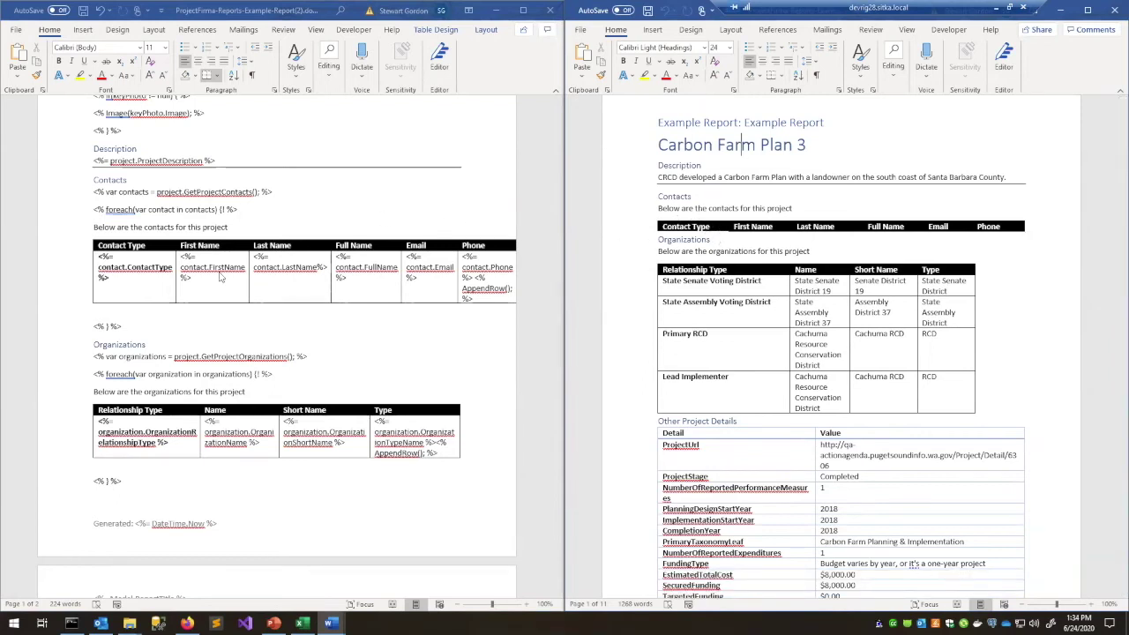
pyautogui.hotkey('alt', 'Tab')
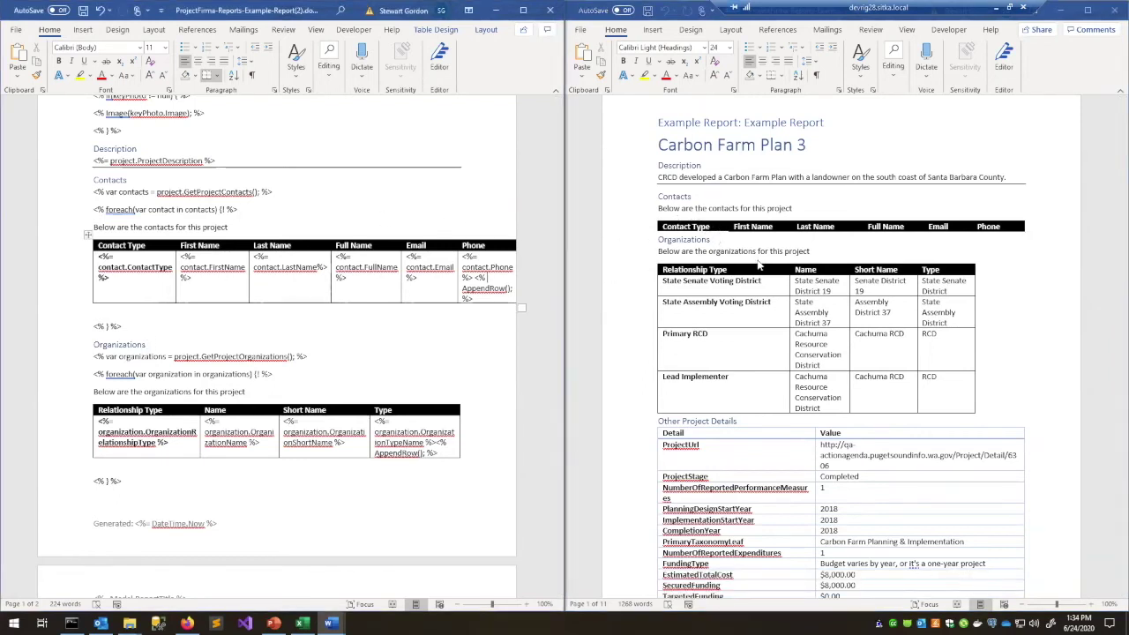
pyautogui.click(94, 344)
pyautogui.scroll(-2, 145, 338)
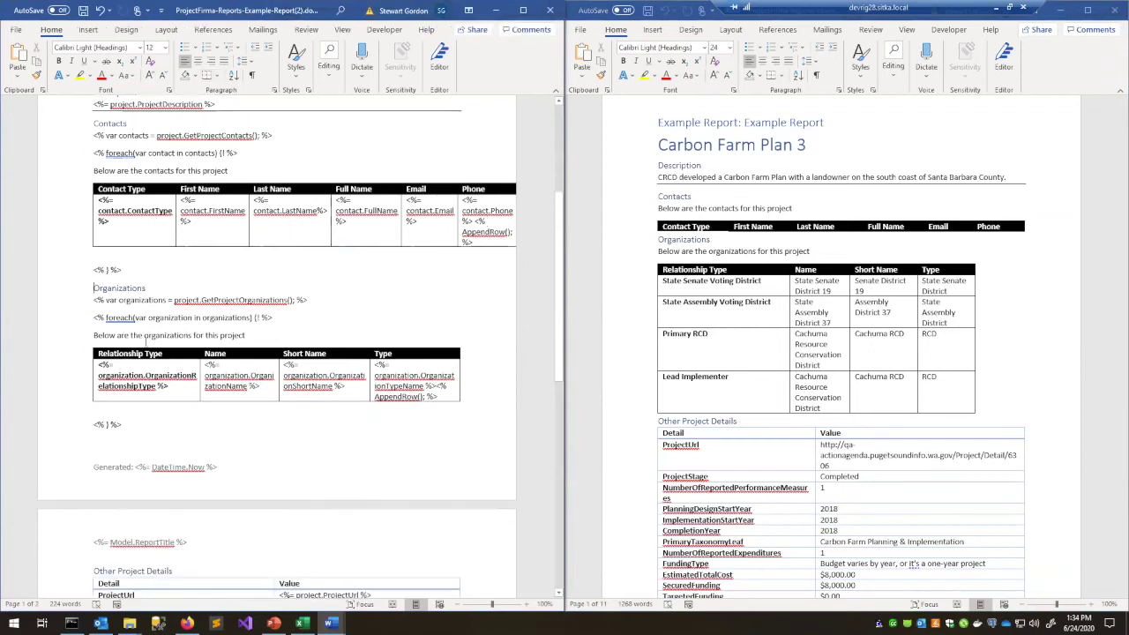
pyautogui.scroll(-1, 146, 339)
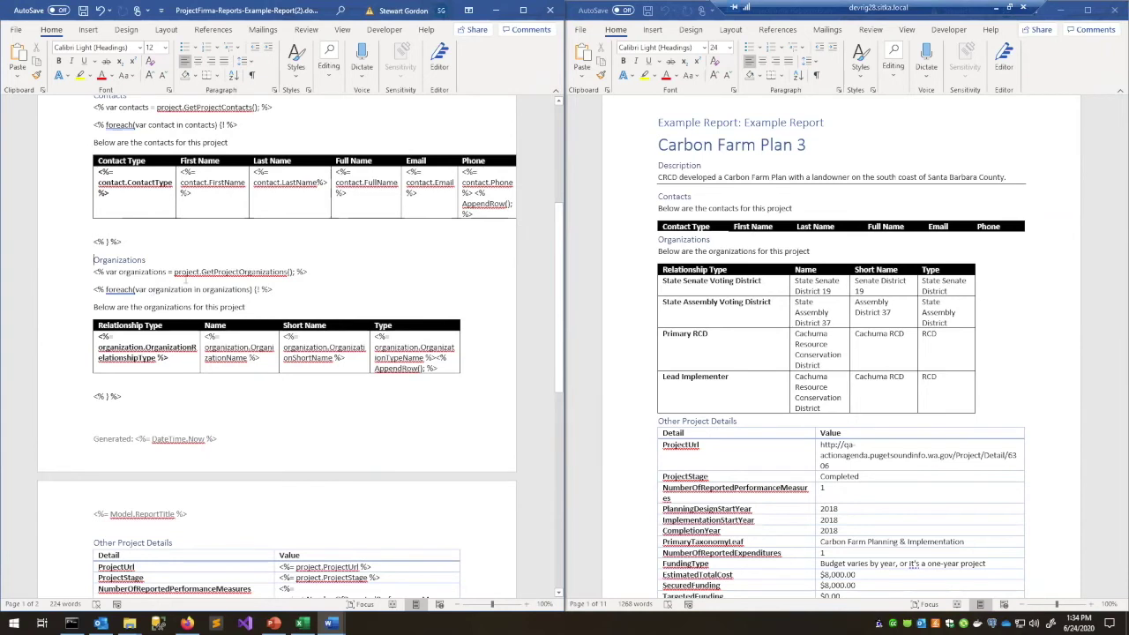
# - Compare the organization rows in the generated report with the short name and relationship type tags in the template's Organizations table
pyautogui.click(701, 282)
pyautogui.click(866, 290)
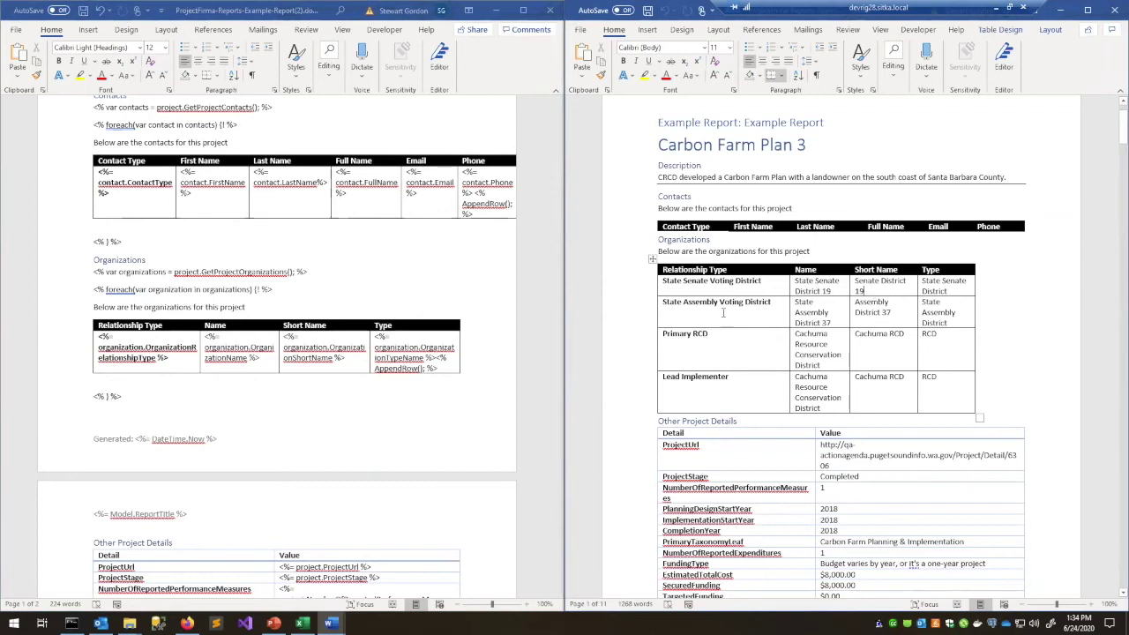
pyautogui.click(281, 354)
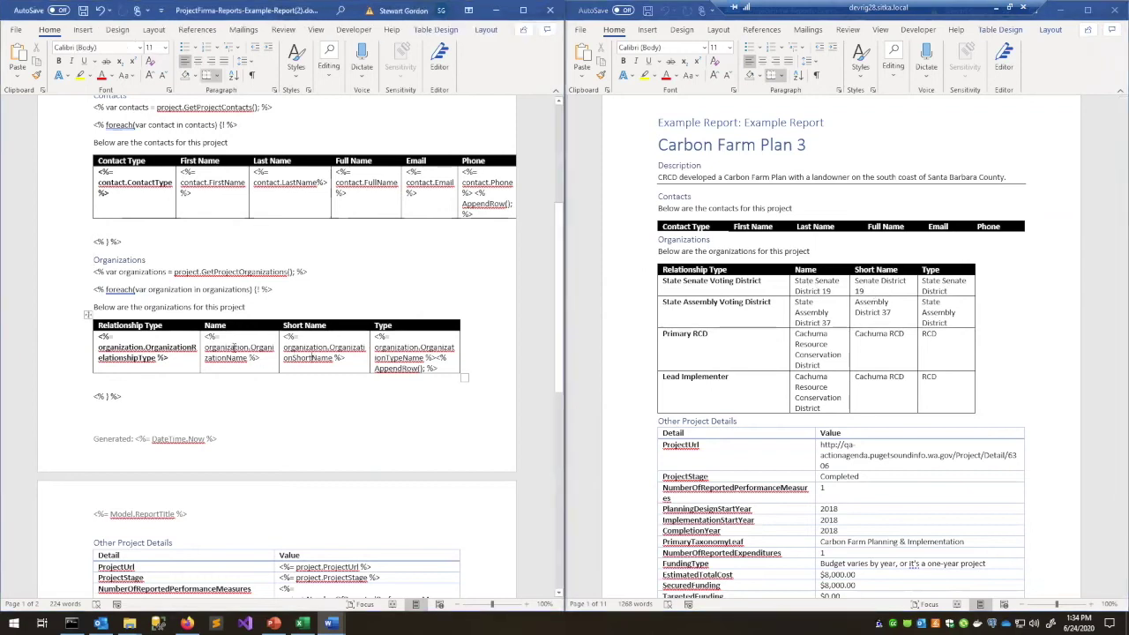
pyautogui.click(144, 353)
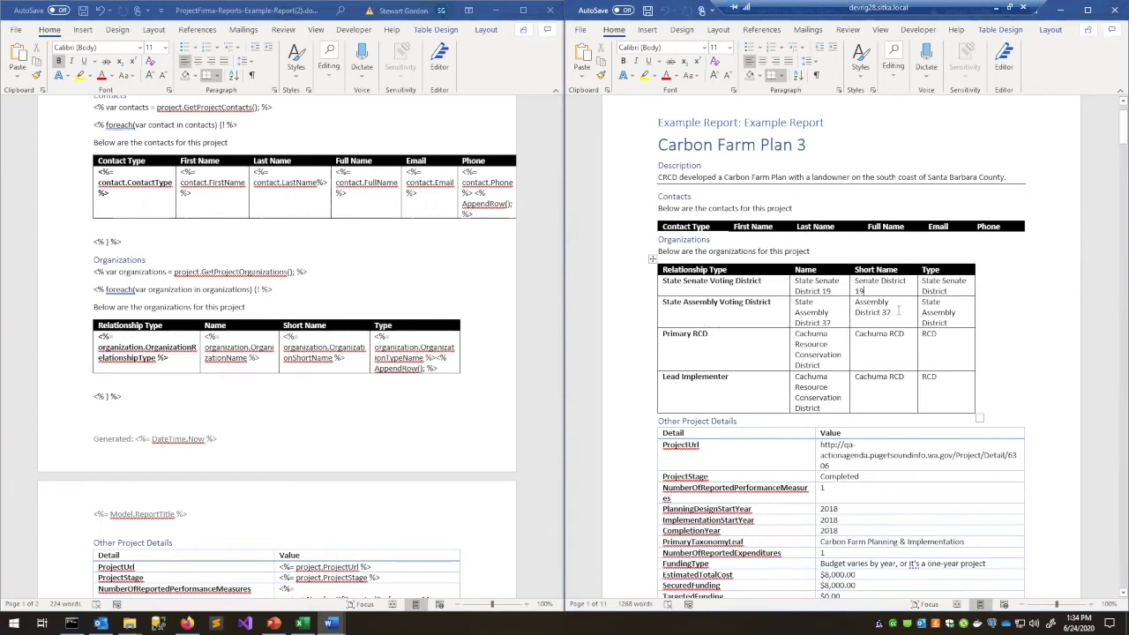
# - Compare the template's Other Project Details table with the same table in the generated report
pyautogui.click(148, 405)
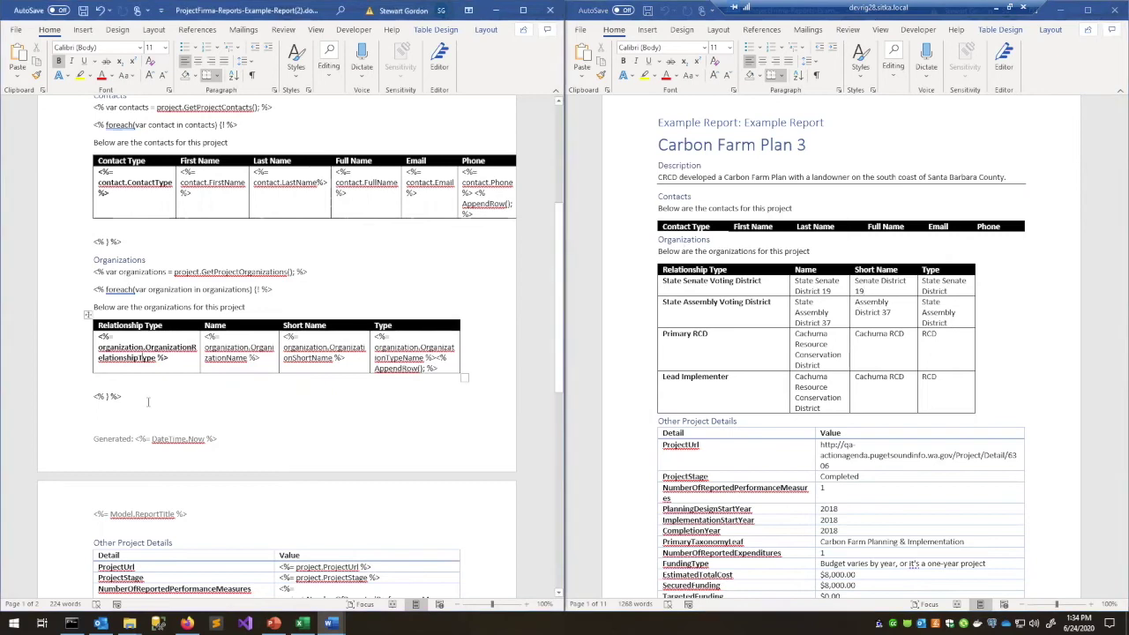
pyautogui.scroll(-2, 150, 400)
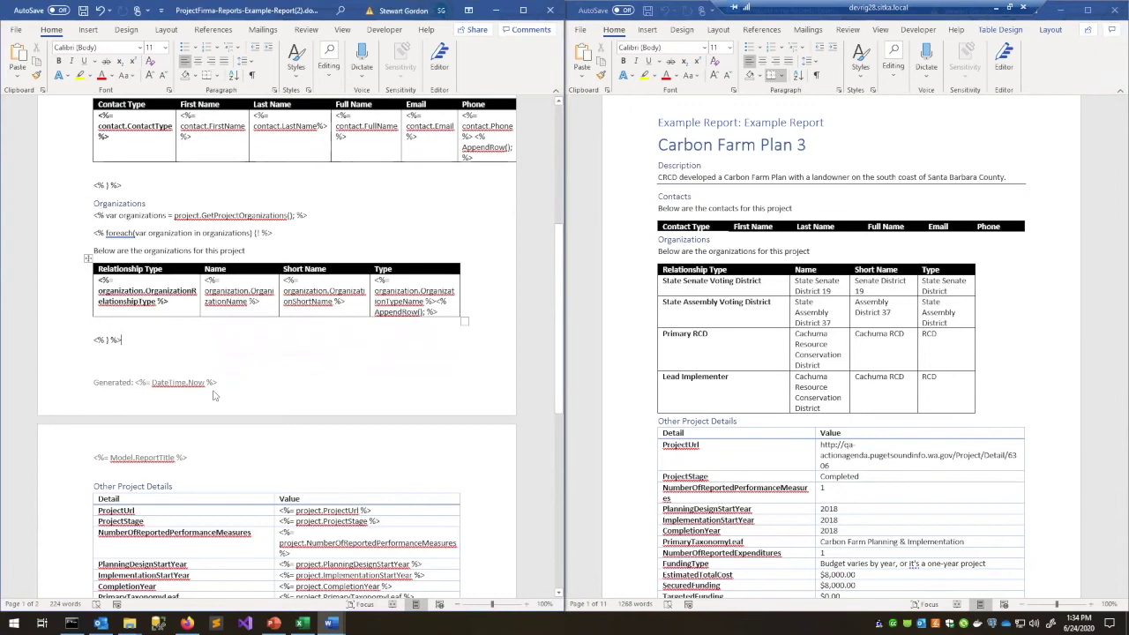
pyautogui.scroll(-7, 213, 396)
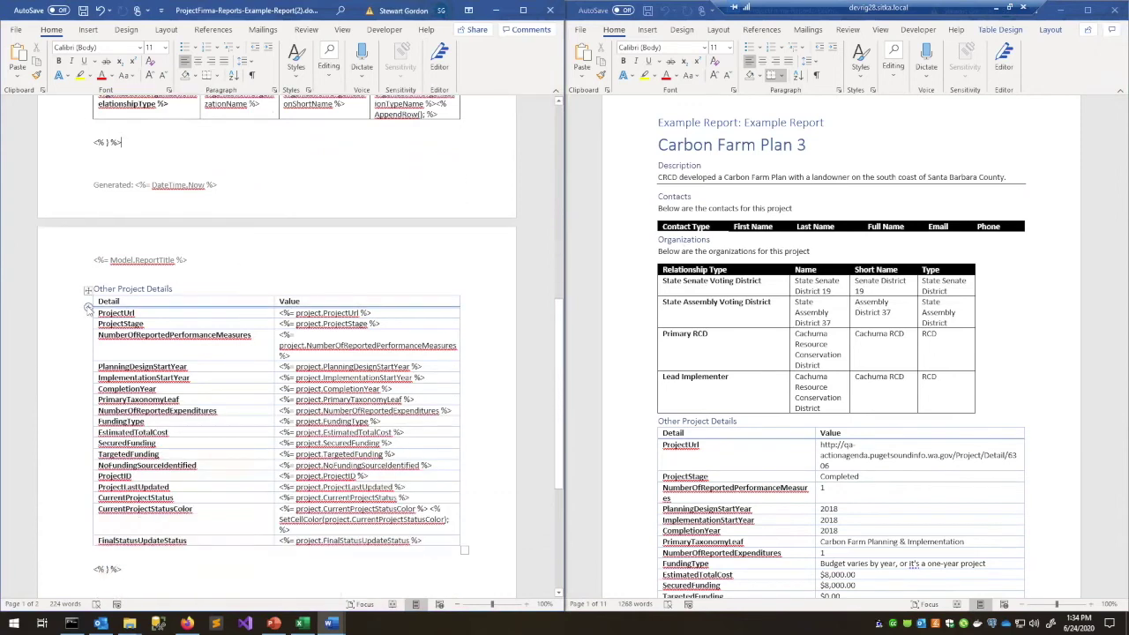
pyautogui.scroll(-1, 97, 300)
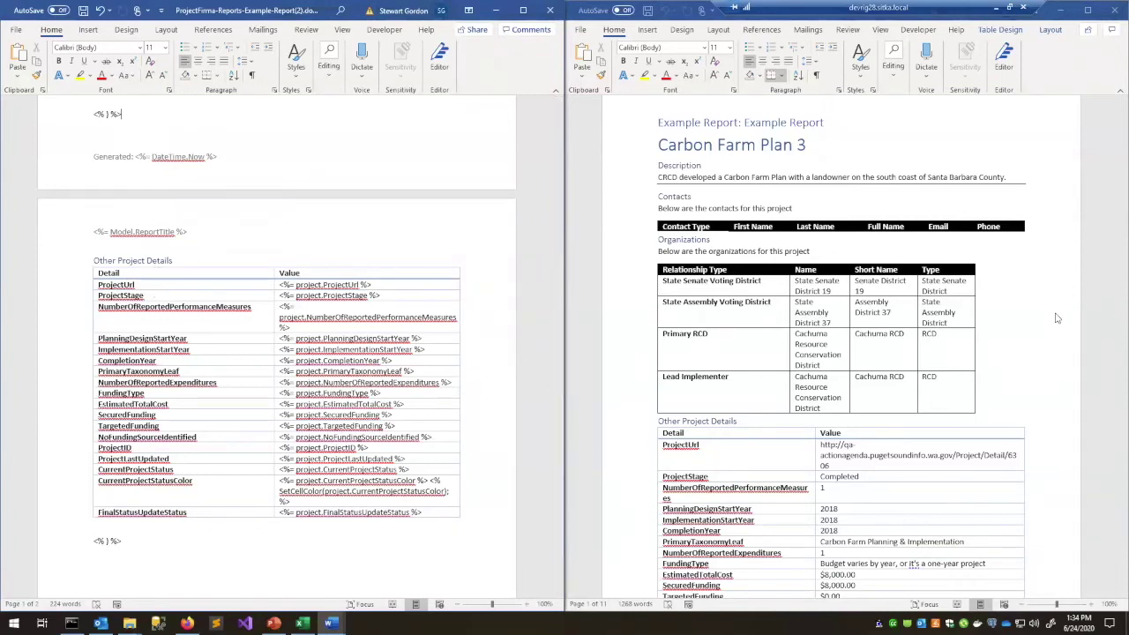
pyautogui.scroll(-3, 1048, 315)
pyautogui.scroll(-2, 1047, 315)
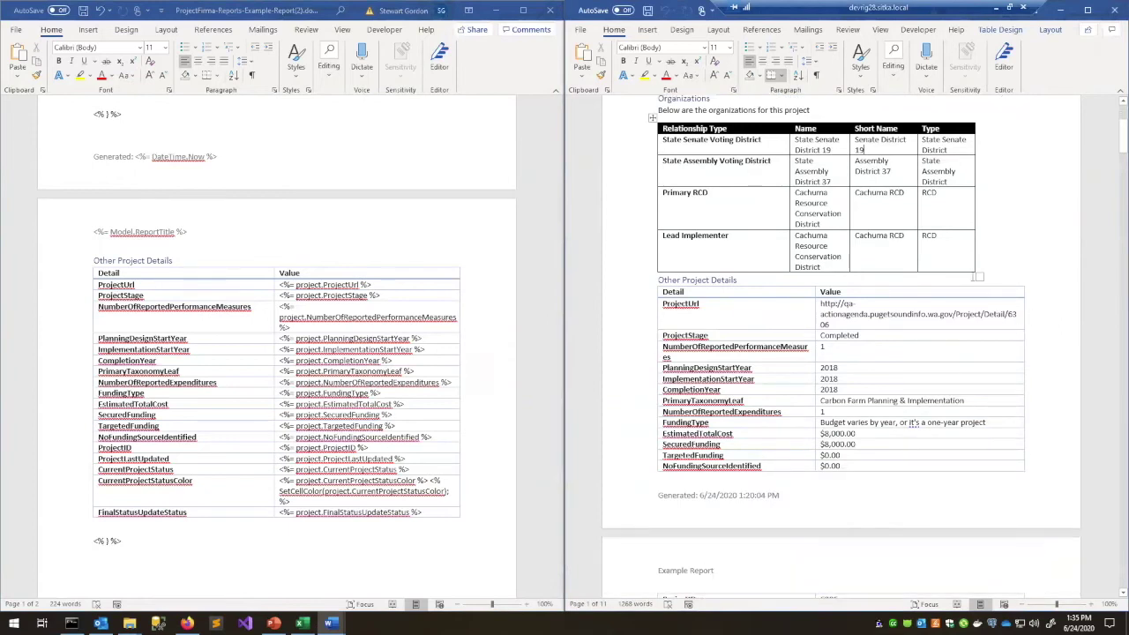
pyautogui.scroll(-1, 999, 328)
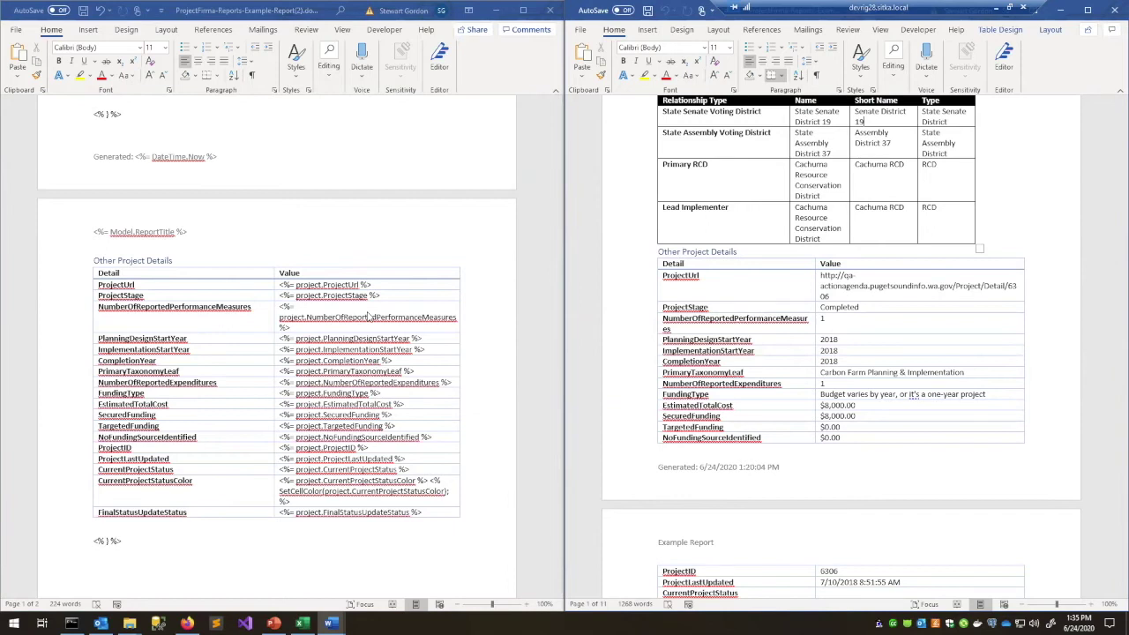
pyautogui.click(425, 350)
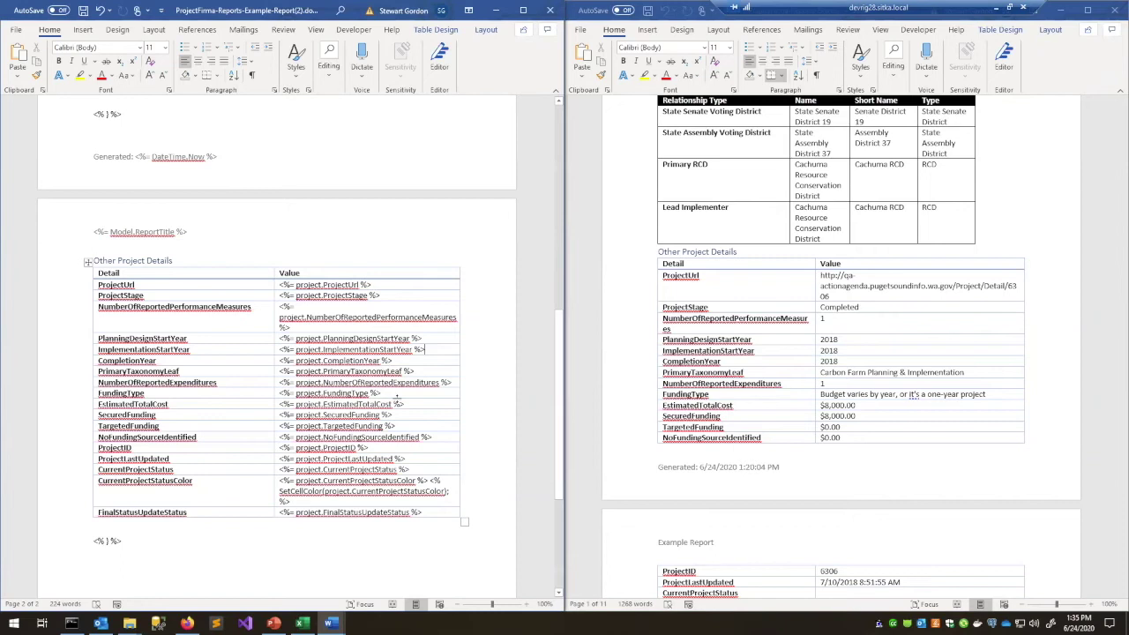
# - Examine the SetCellColor tag in the template's CurrentProjectStatusColor row, singling out its project.CurrentProjectStatusColor argument
pyautogui.scroll(-1, 397, 400)
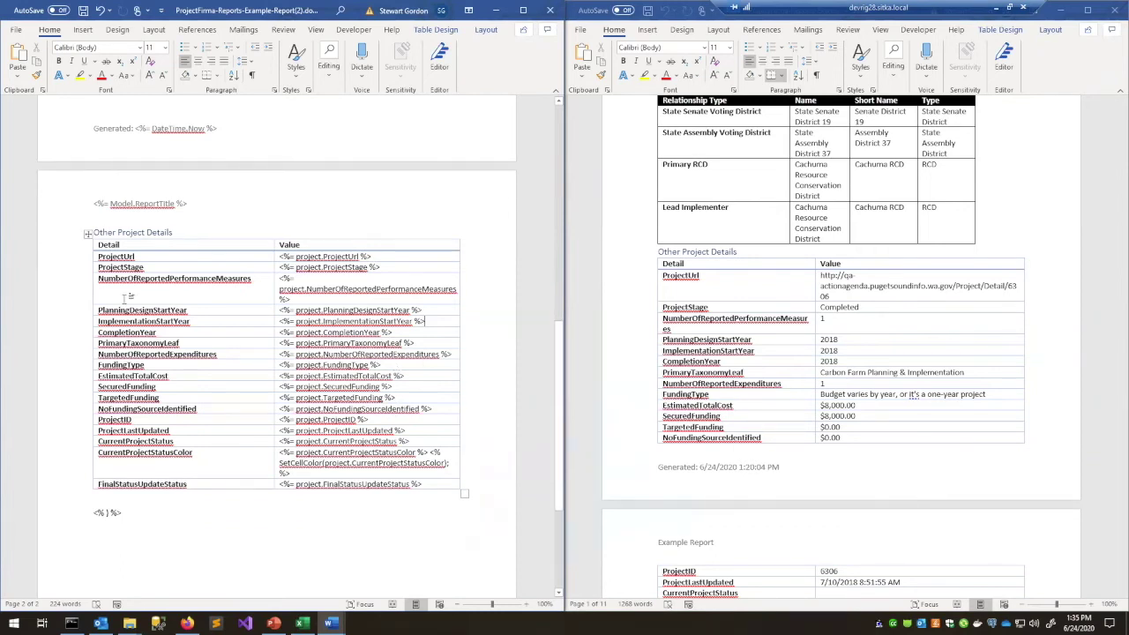
pyautogui.scroll(-1, 155, 340)
pyautogui.scroll(-1, 159, 335)
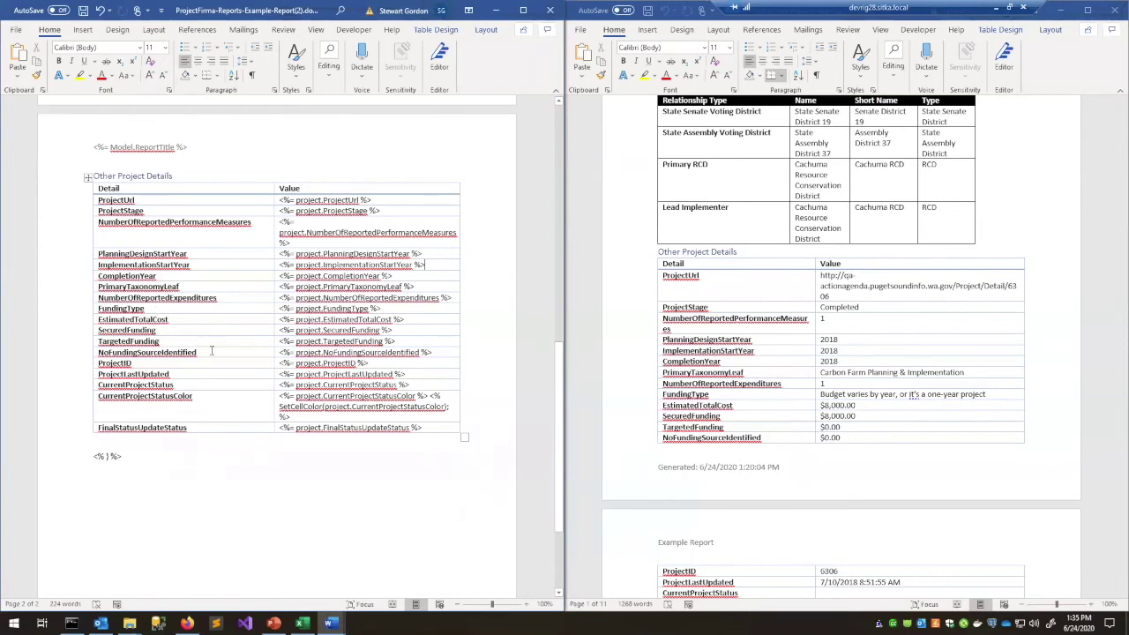
pyautogui.click(460, 395)
pyautogui.tripleClick(444, 414)
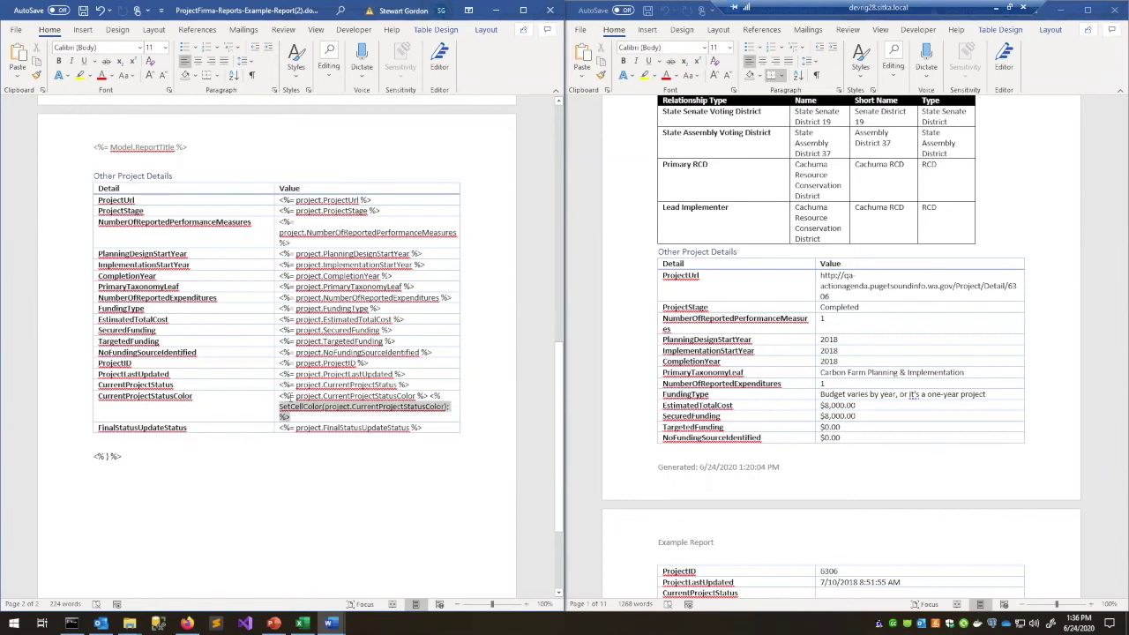
pyautogui.click(405, 407)
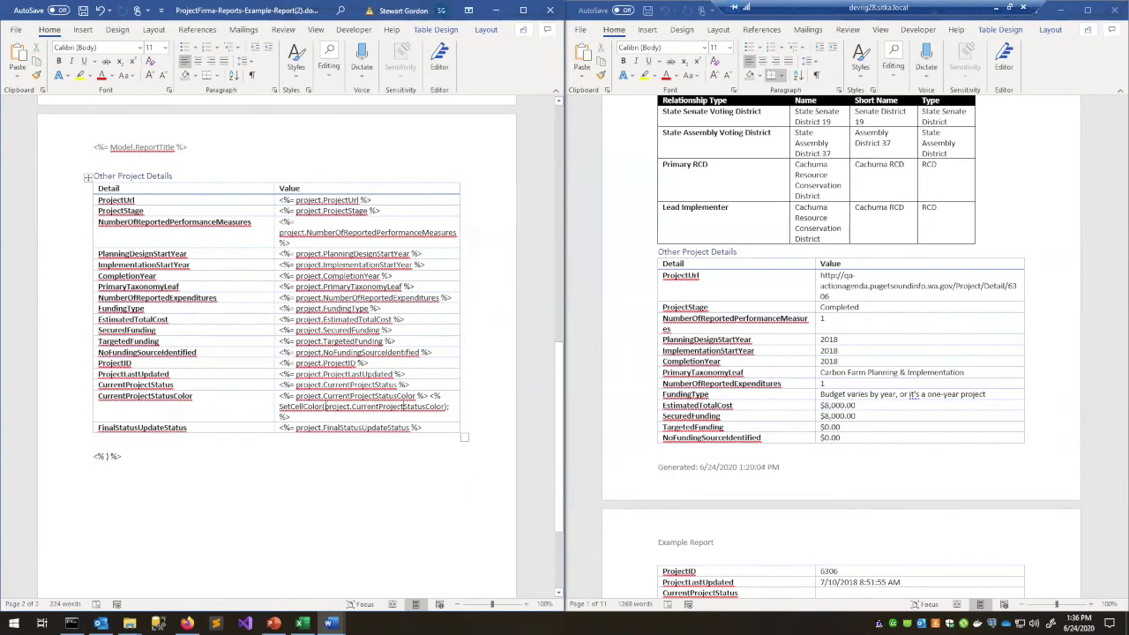
pyautogui.moveTo(326, 406); pyautogui.dragTo(435, 406)
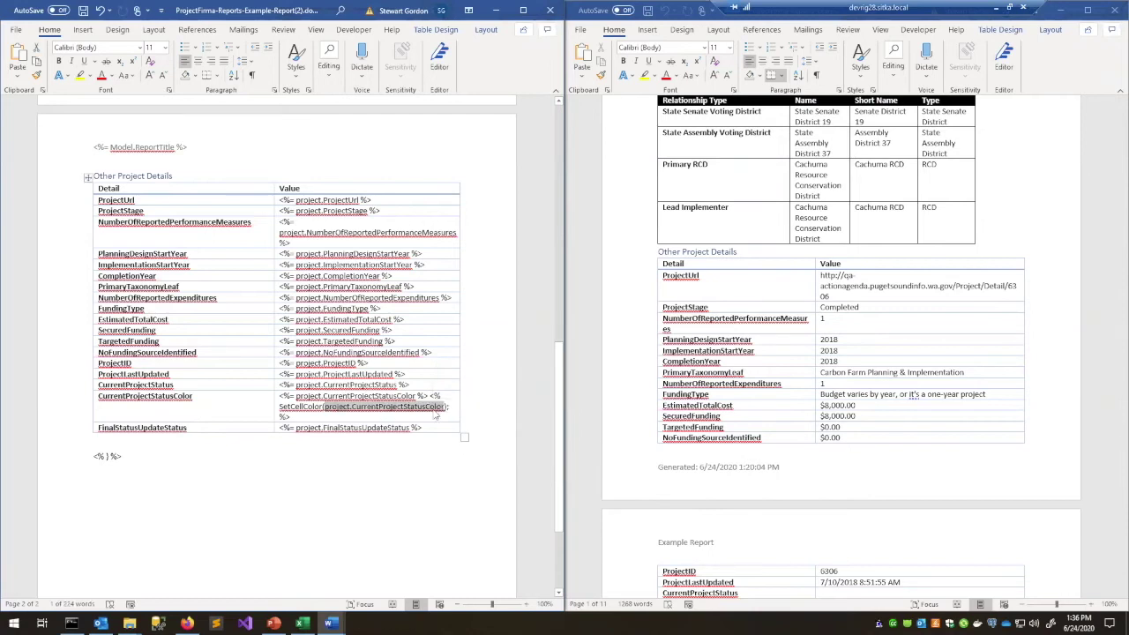
pyautogui.click(139, 441)
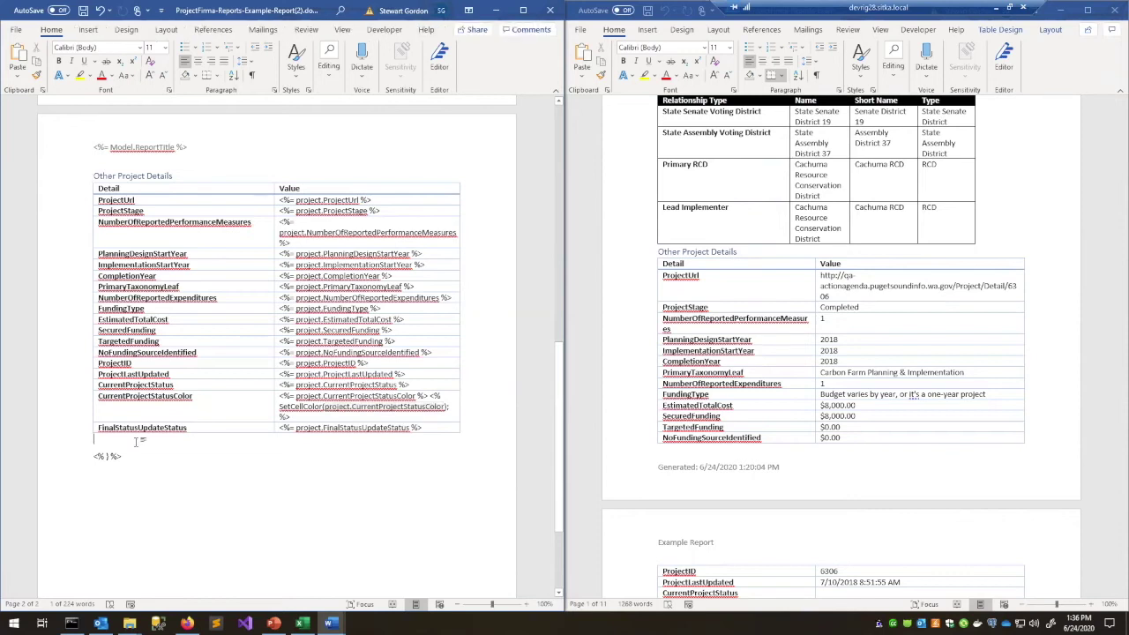
# - Insert three blank lines below the template's Other Project Details table and single out the SetCellColor argument project.CurrentProjectStatusColor
pyautogui.press('Return')
pyautogui.press('Return')
pyautogui.press('Return')
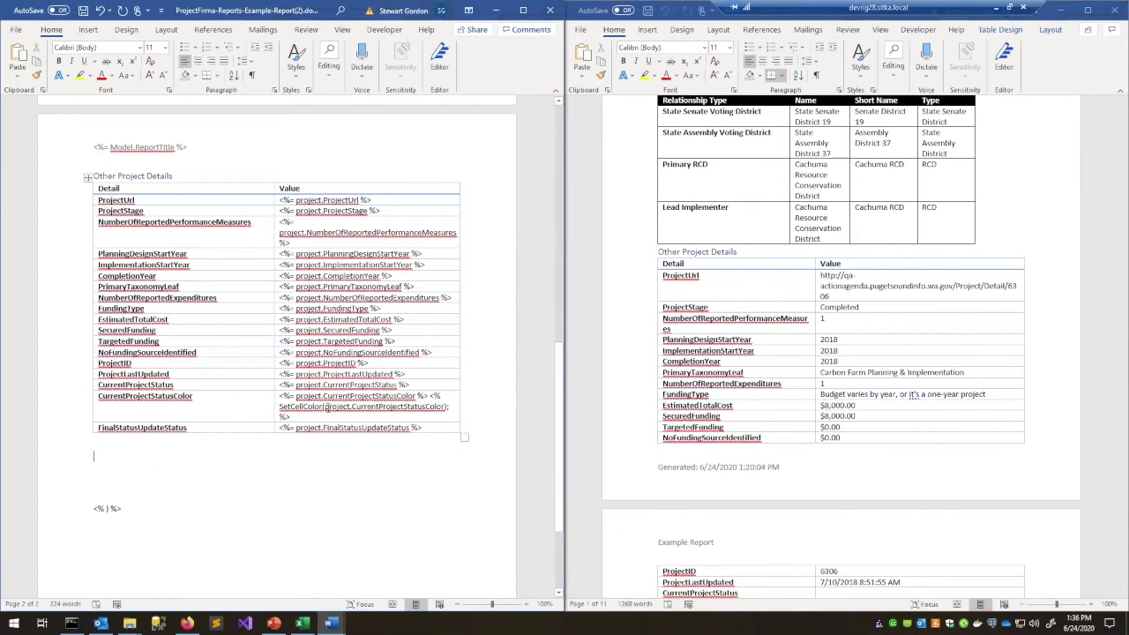
pyautogui.moveTo(324, 407); pyautogui.dragTo(443, 407)
pyautogui.click(155, 465)
pyautogui.write('<%')
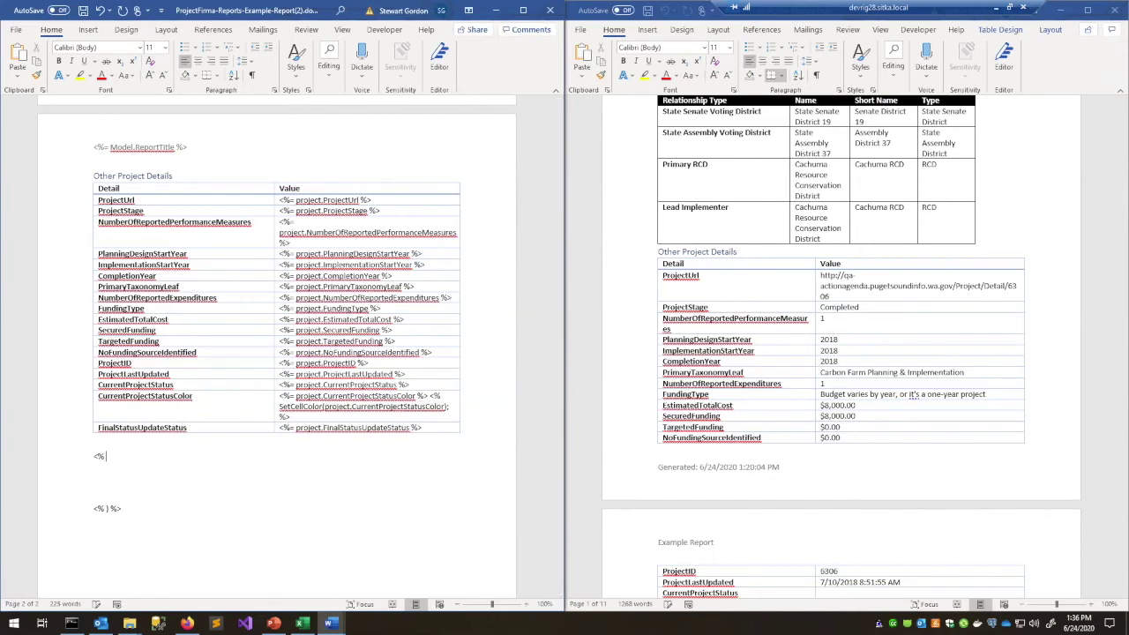
pyautogui.write(' var color =')
pyautogui.hotkey('shift', 'Home')
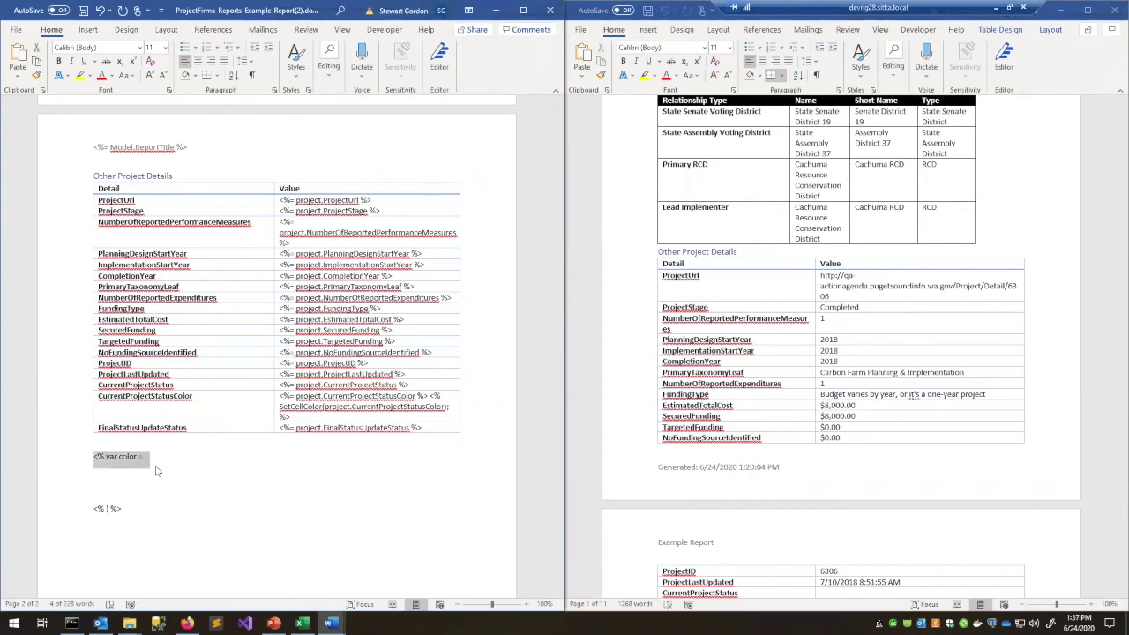
# - Write the opening condition <% if(project.ProjectStage == "Completed") { %> in the blank space below the Other Project Details table
pyautogui.write('<% if()')
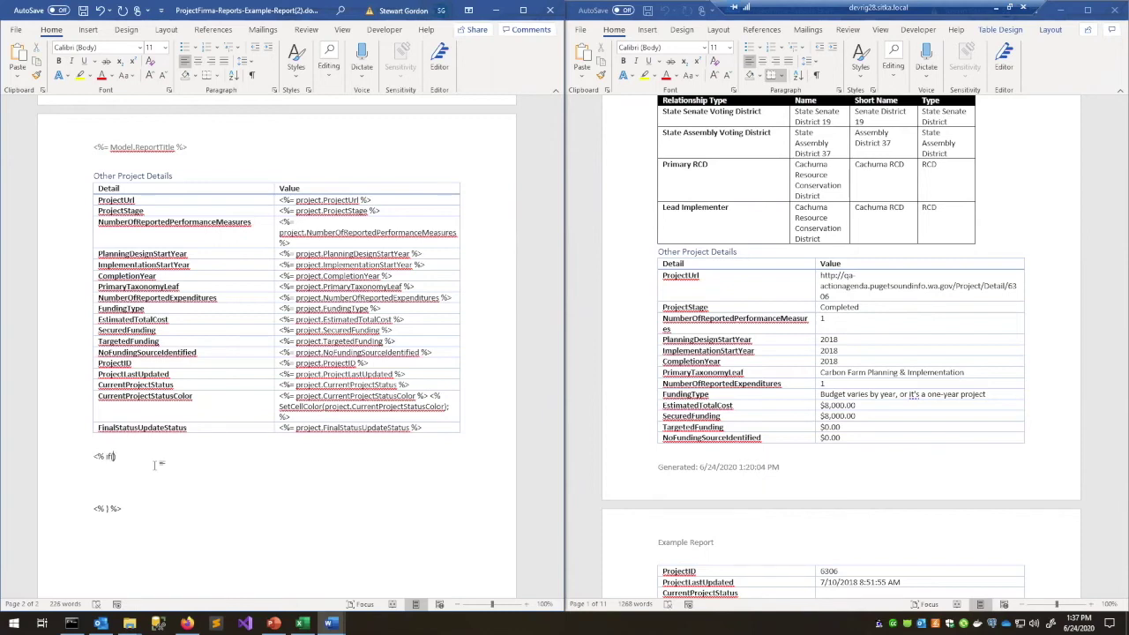
pyautogui.write('project')
pyautogui.write('.')
pyautogui.write('ProjectStag')
pyautogui.write('e')
pyautogui.write(' == ')
pyautogui.write('"')
pyautogui.write('Completed')
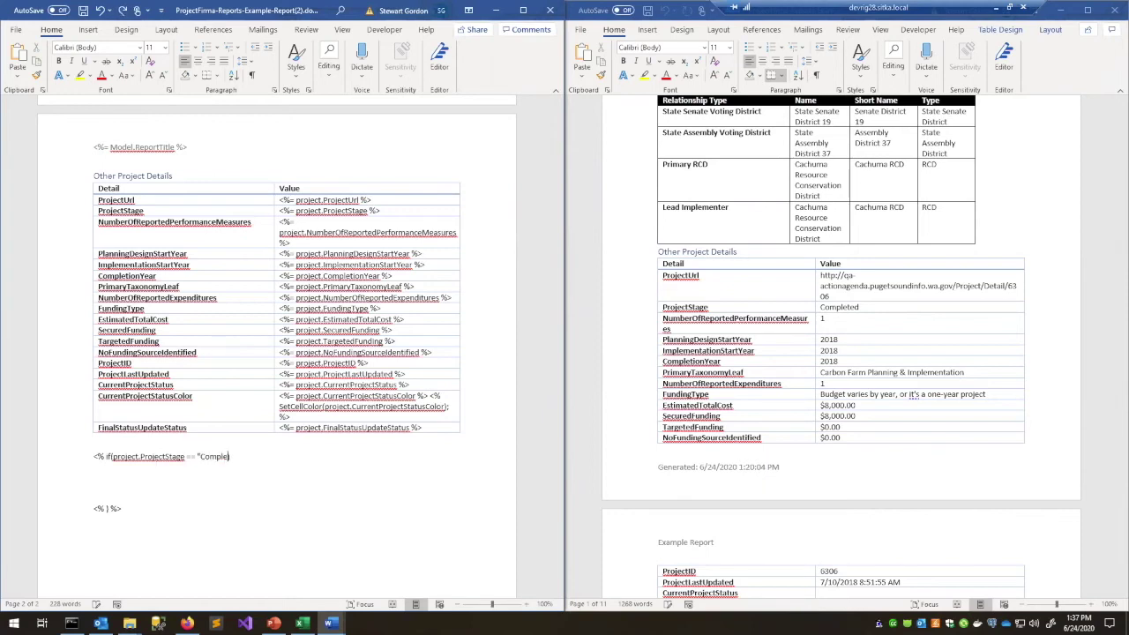
pyautogui.write('"')
pyautogui.write(' { %>')
# - Close the ProjectStage condition with a <% } %> line below it, leaving an empty line inside the block
pyautogui.press('Return')
pyautogui.write('<%')
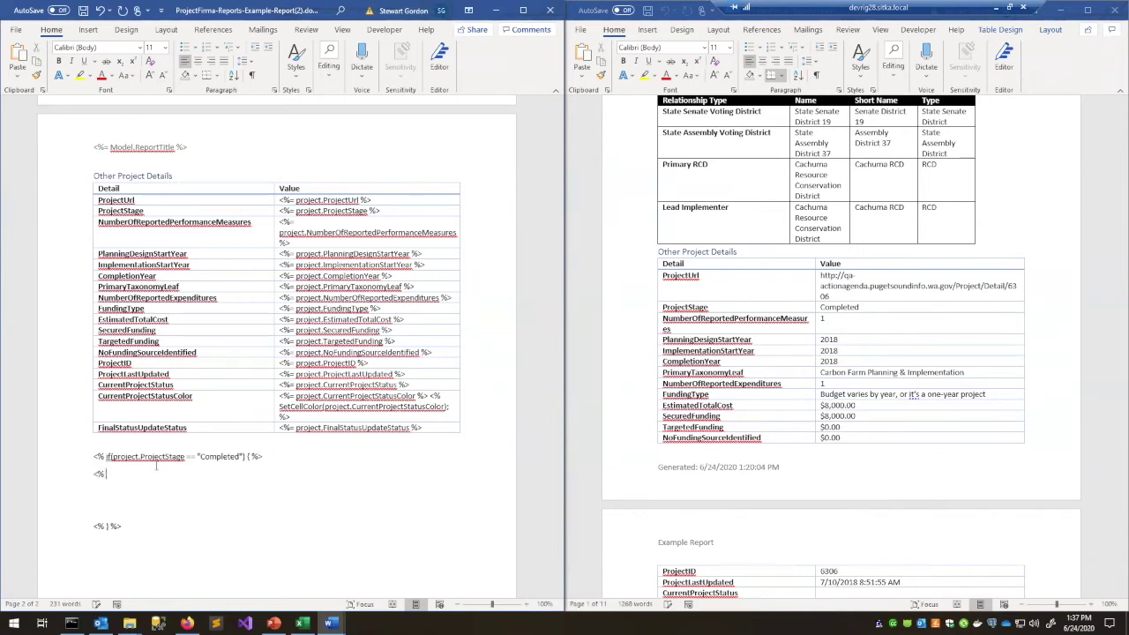
pyautogui.write(' } %')
pyautogui.press('Return')
# - Declare an empty color variable inside the ProjectStage condition with <% var color = ""; %>
pyautogui.write('<%')
pyautogui.write(' var var')
pyautogui.press('BackSpace')
pyautogui.press('BackSpace')
pyautogui.write('color = ""')
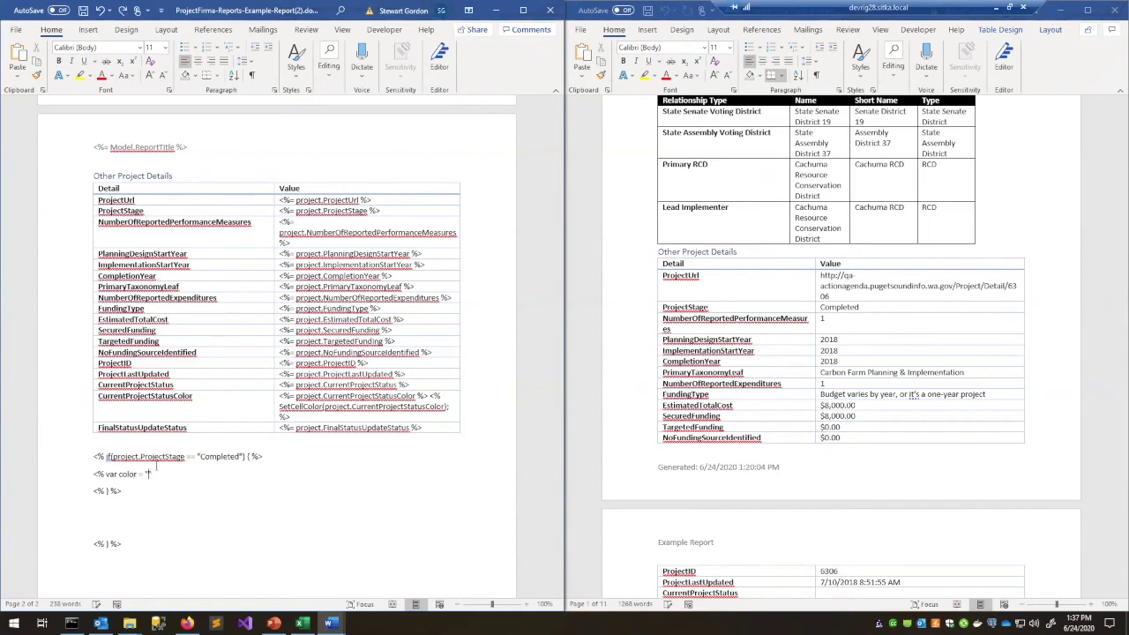
pyautogui.write('; %>')
# - Switch to the Firefox browser
pyautogui.click(187, 623)
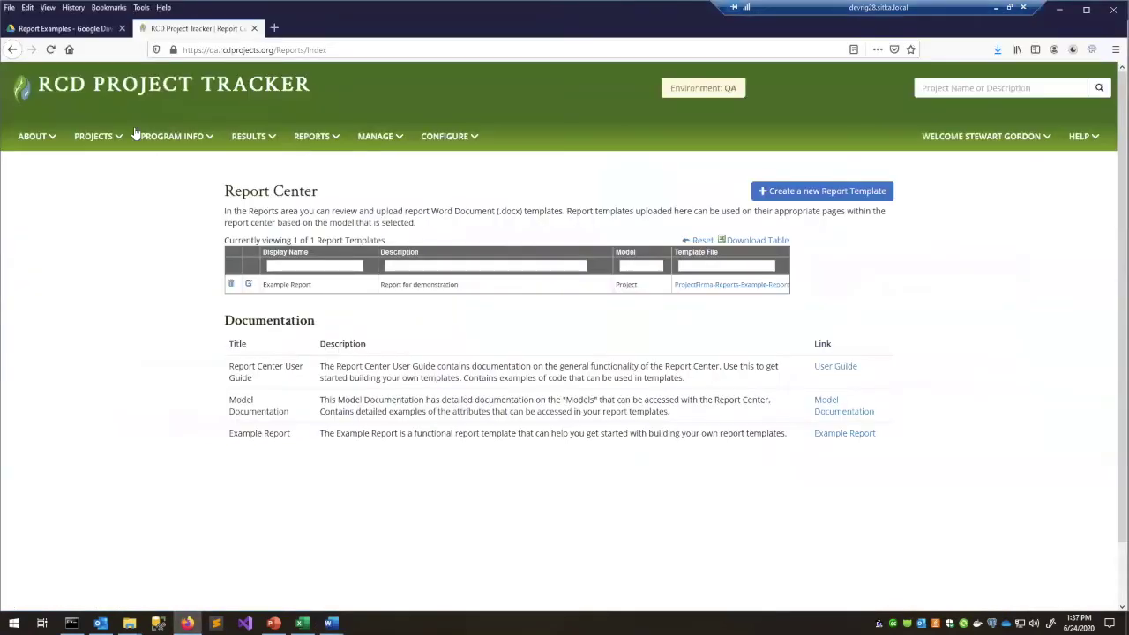
# - Search the web for a hex color picker in a new browser tab, refining the query from "hex color values" to "hex color picker"
pyautogui.click(273, 27)
pyautogui.write('hex color values')
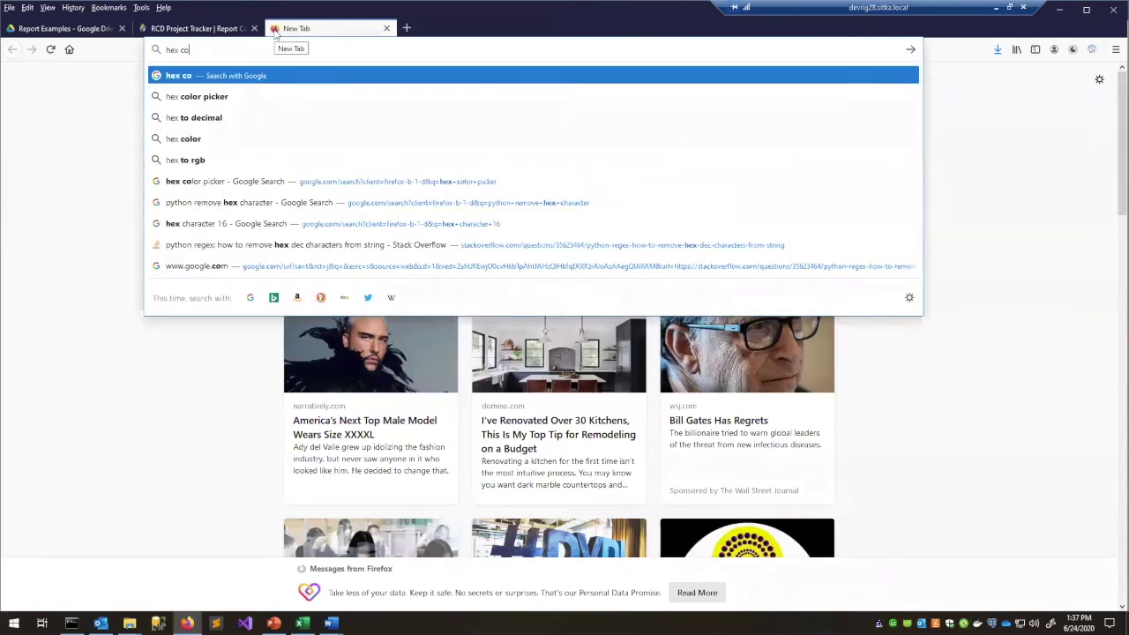
pyautogui.press('Return')
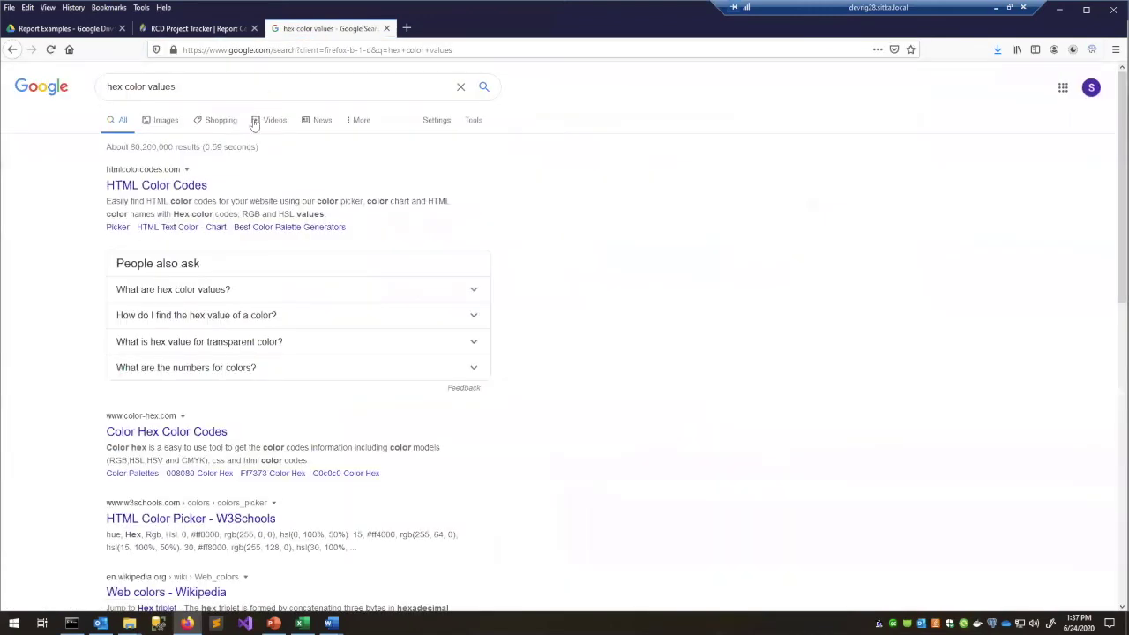
pyautogui.moveTo(202, 86); pyautogui.dragTo(148, 87)
pyautogui.write('picker')
pyautogui.press('Return')
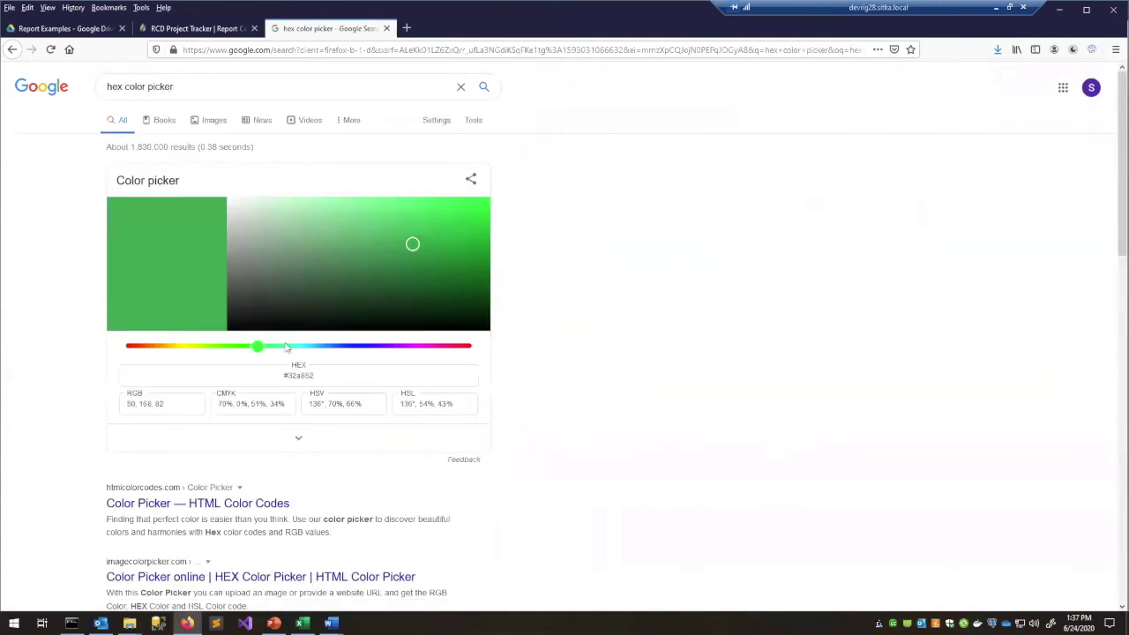
# - Pick a green in the color picker and paste its hex code #24ad49 as the color variable's value in the Word report template
pyautogui.moveTo(437, 229); pyautogui.dragTo(434, 246)
pyautogui.moveTo(314, 376); pyautogui.dragTo(288, 379)
pyautogui.hotkey('ctrl', 'c')
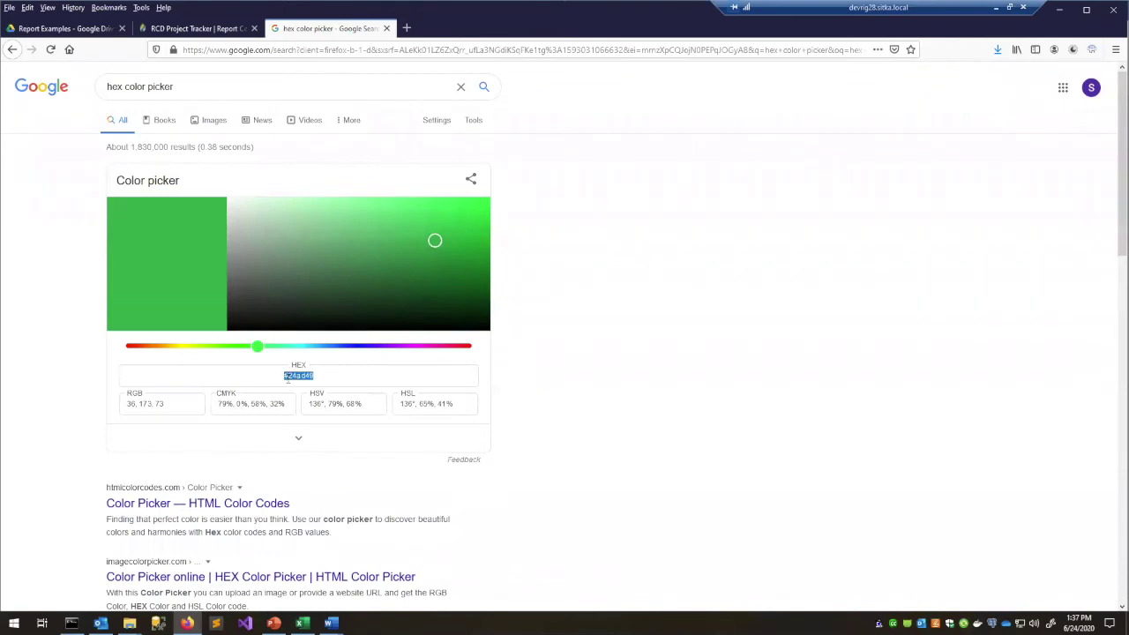
pyautogui.click(330, 622)
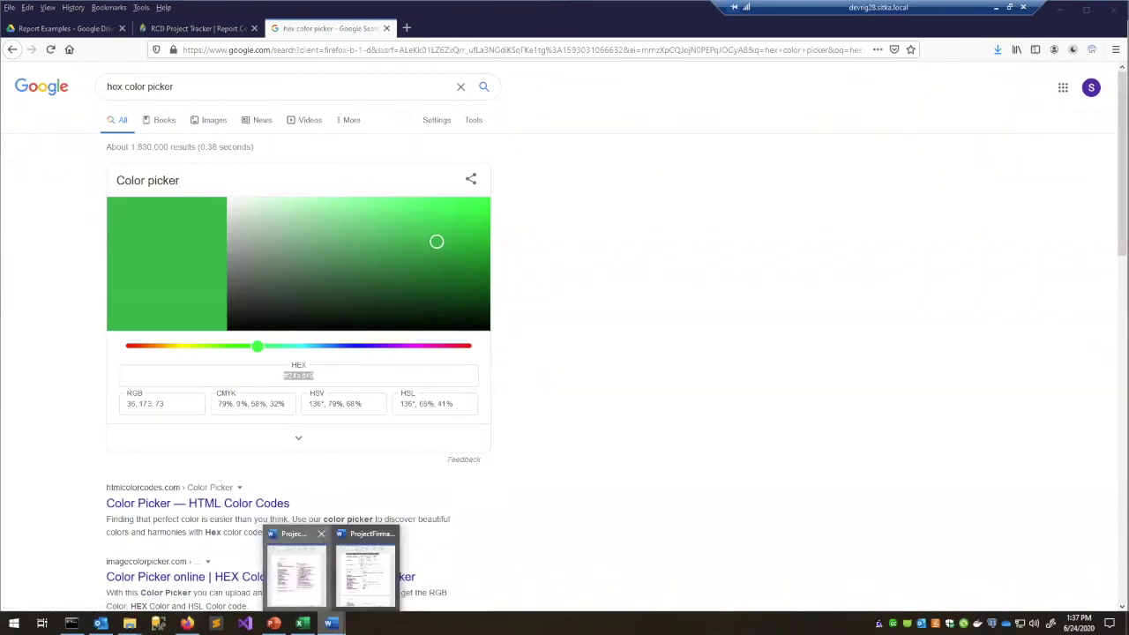
pyautogui.click(365, 573)
pyautogui.click(149, 473)
pyautogui.hotkey('ctrl', 'v')
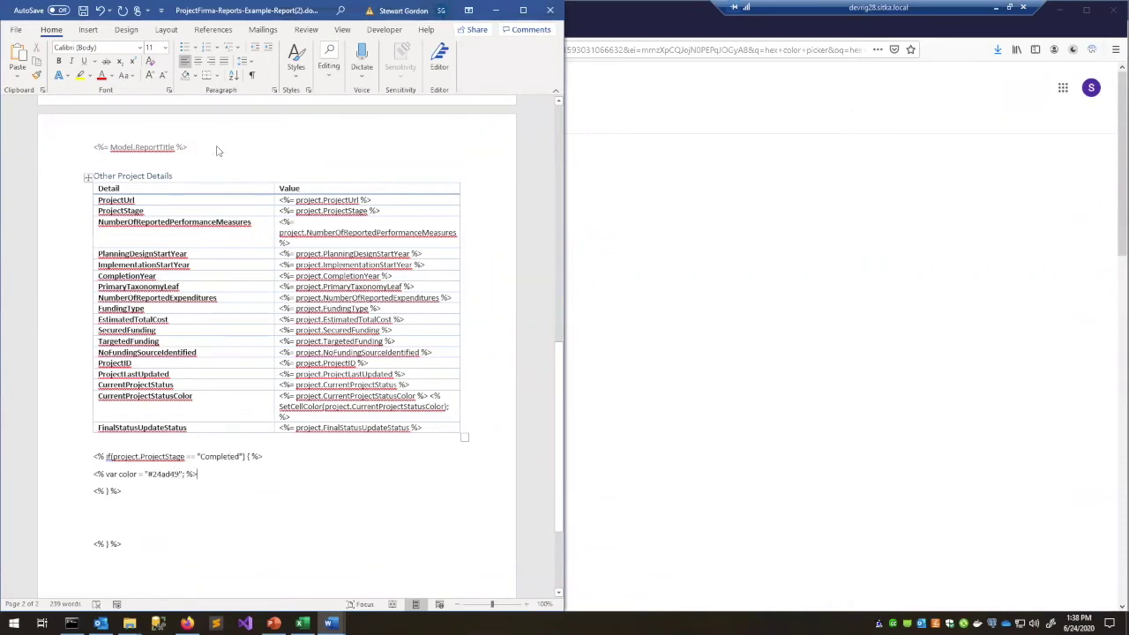
# - Move the "Completed" project stage condition with its color variable from below the details table to above the Other Project Details heading
pyautogui.moveTo(141, 492); pyautogui.dragTo(92, 456)
pyautogui.hotkey('ctrl', 'c')
pyautogui.press('Delete')
pyautogui.click(183, 177)
pyautogui.click(94, 176)
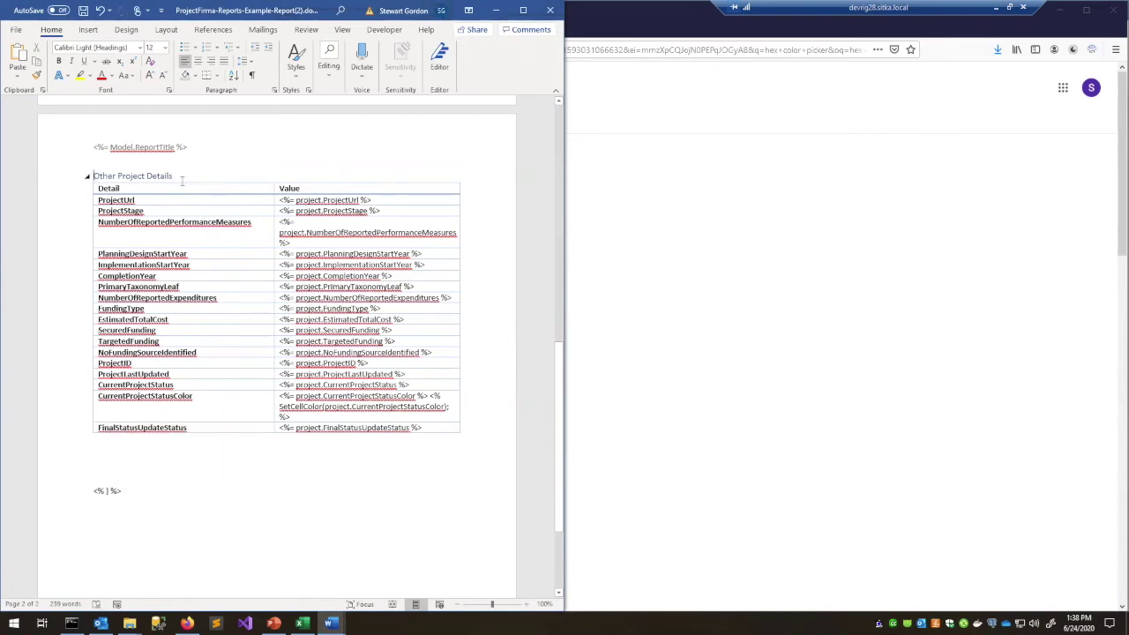
pyautogui.press('Return')
pyautogui.press('Up')
pyautogui.hotkey('ctrl', 'v')
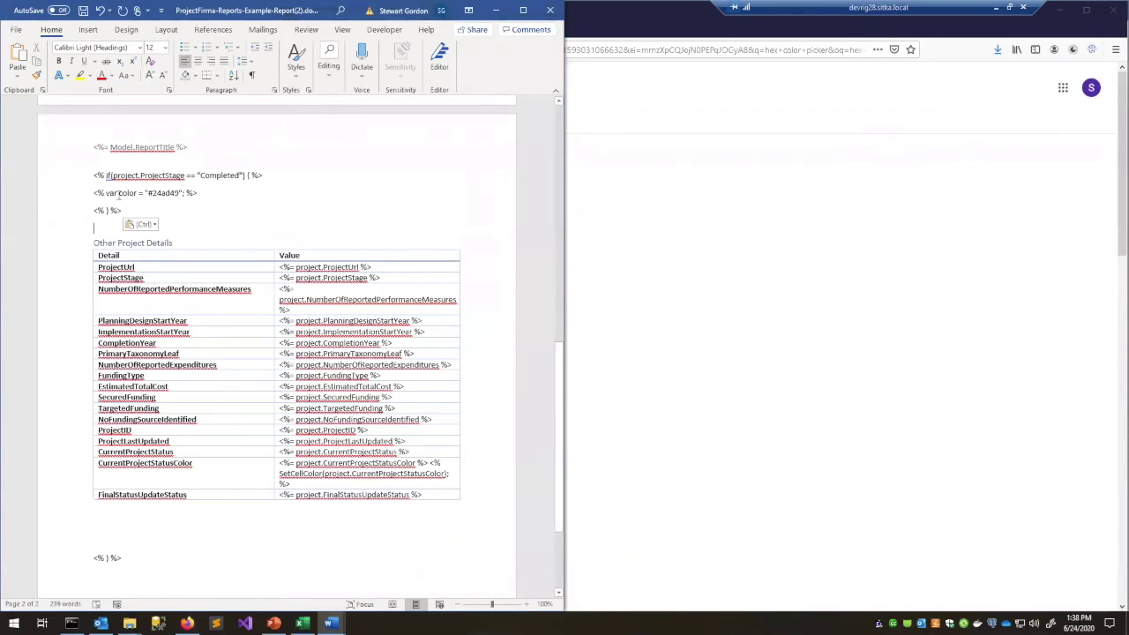
# - Replace the SetCellColor argument in the CurrentProjectStatusColor row with the variable name color
pyautogui.click(124, 193)
pyautogui.doubleClick(124, 192)
pyautogui.click(302, 477)
pyautogui.moveTo(324, 474); pyautogui.dragTo(446, 480)
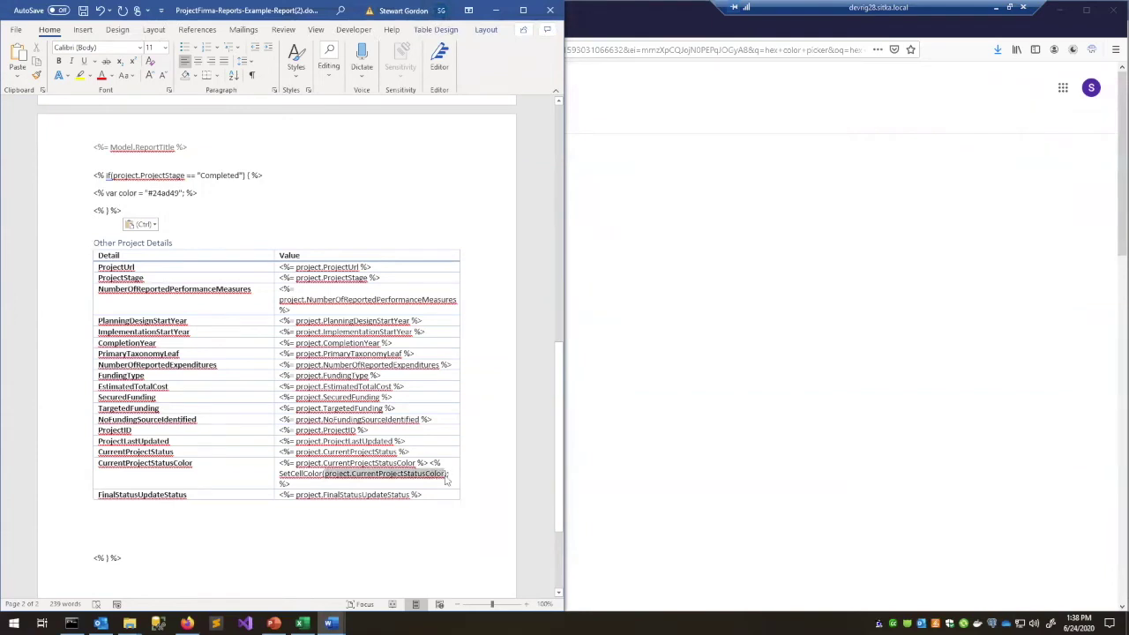
pyautogui.write('color')
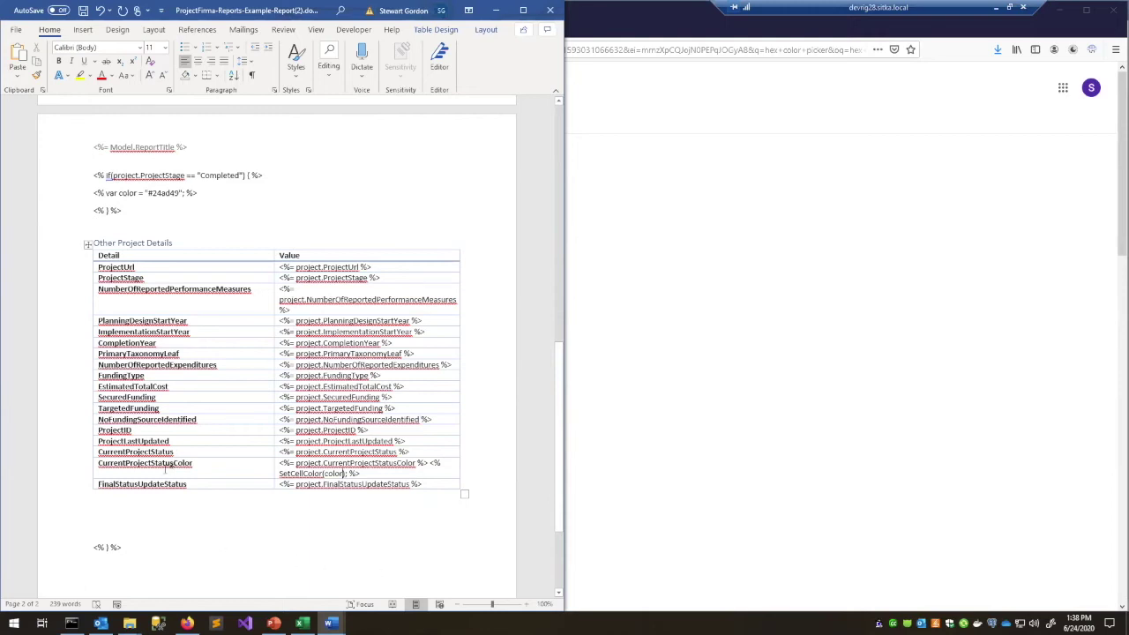
# - Delete the three-line "Completed" color condition above Other Project Details and a blank line below the table
pyautogui.click(168, 209)
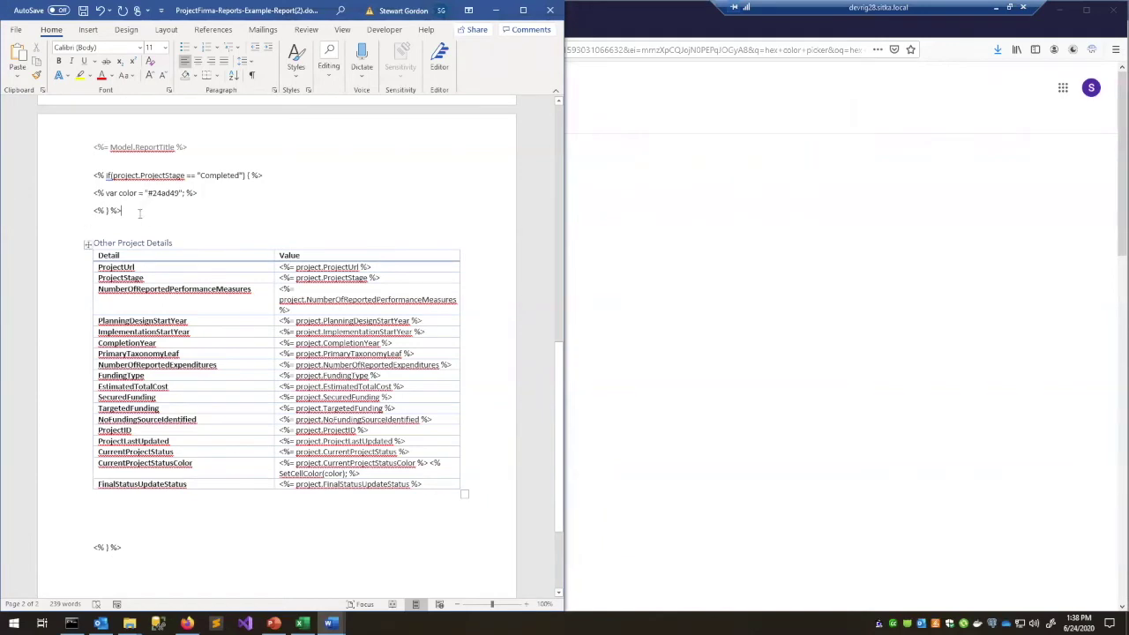
pyautogui.doubleClick(113, 175)
pyautogui.click(134, 212)
pyautogui.moveTo(134, 212); pyautogui.dragTo(93, 175)
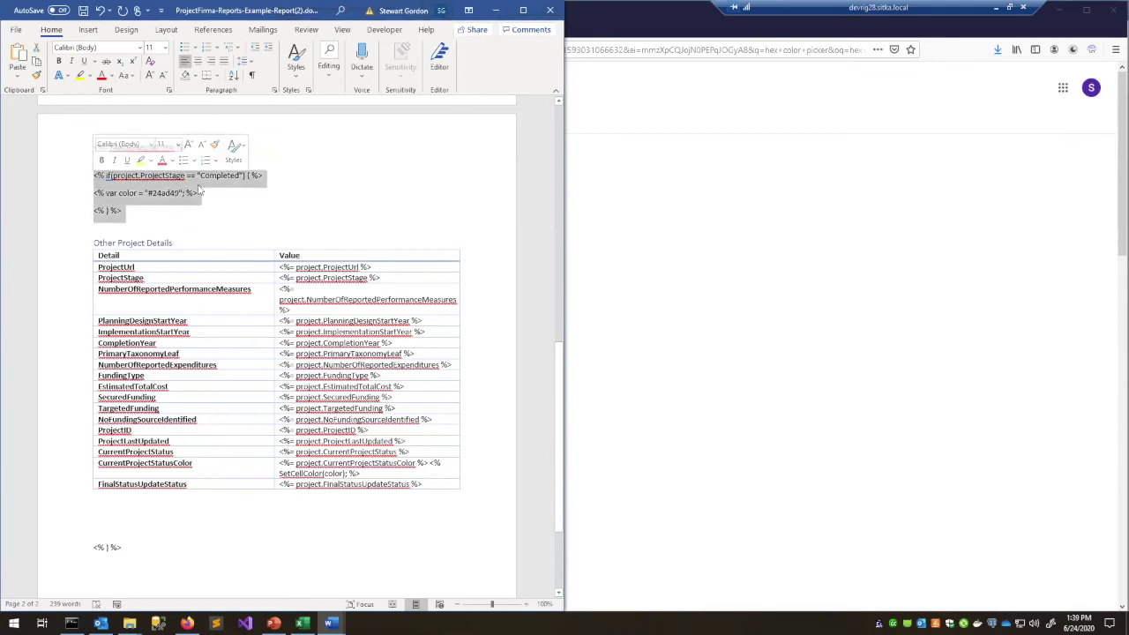
pyautogui.press('Delete')
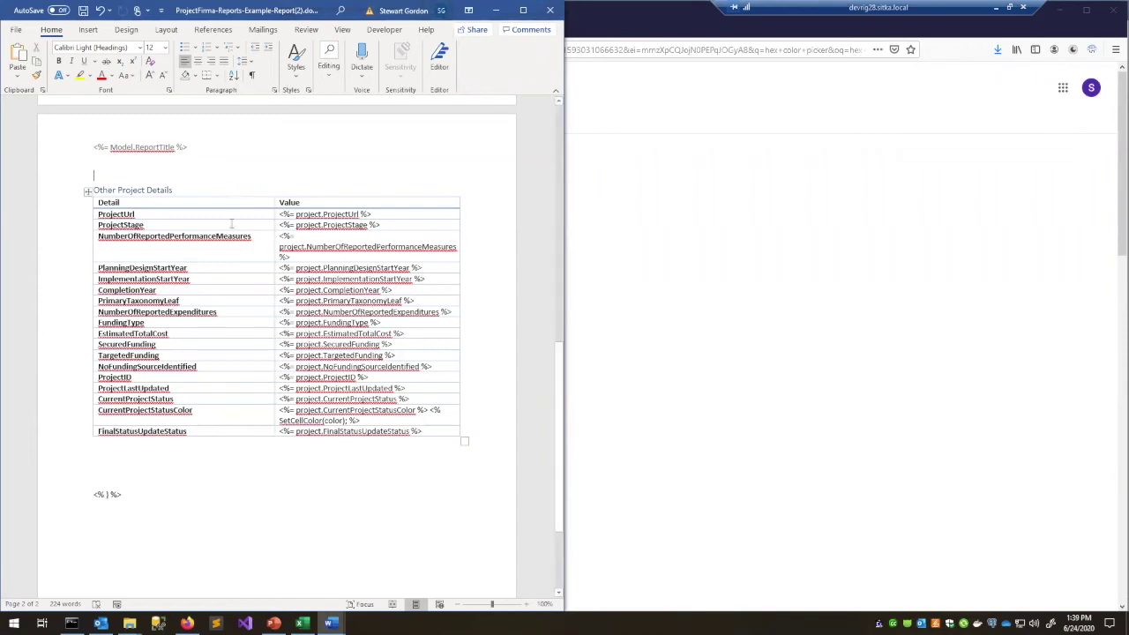
pyautogui.click(181, 450)
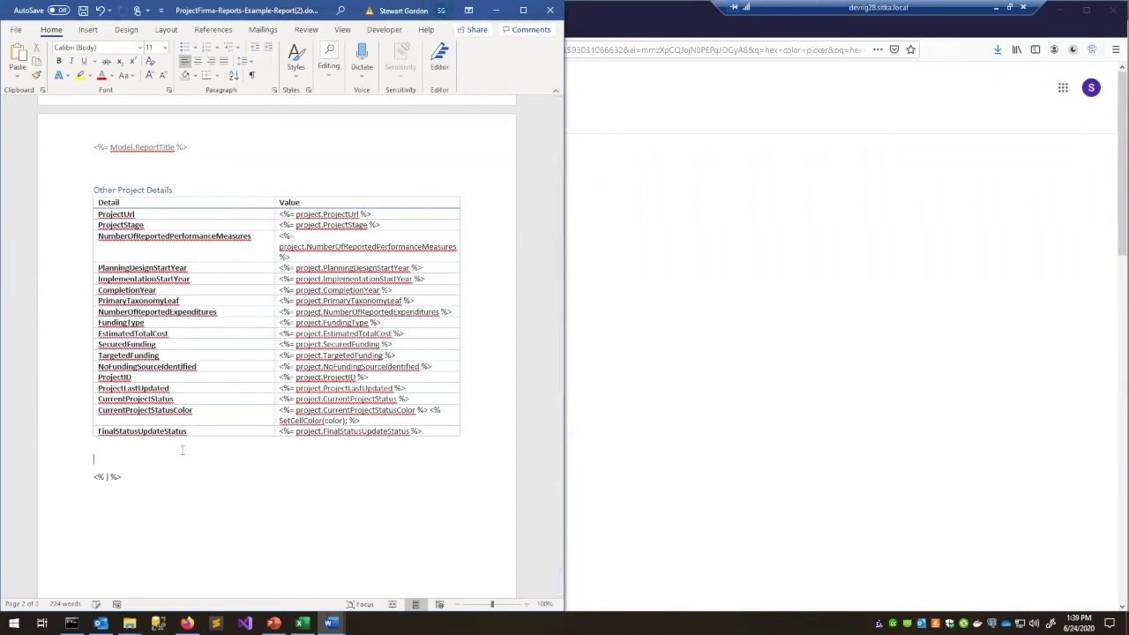
pyautogui.press('BackSpace')
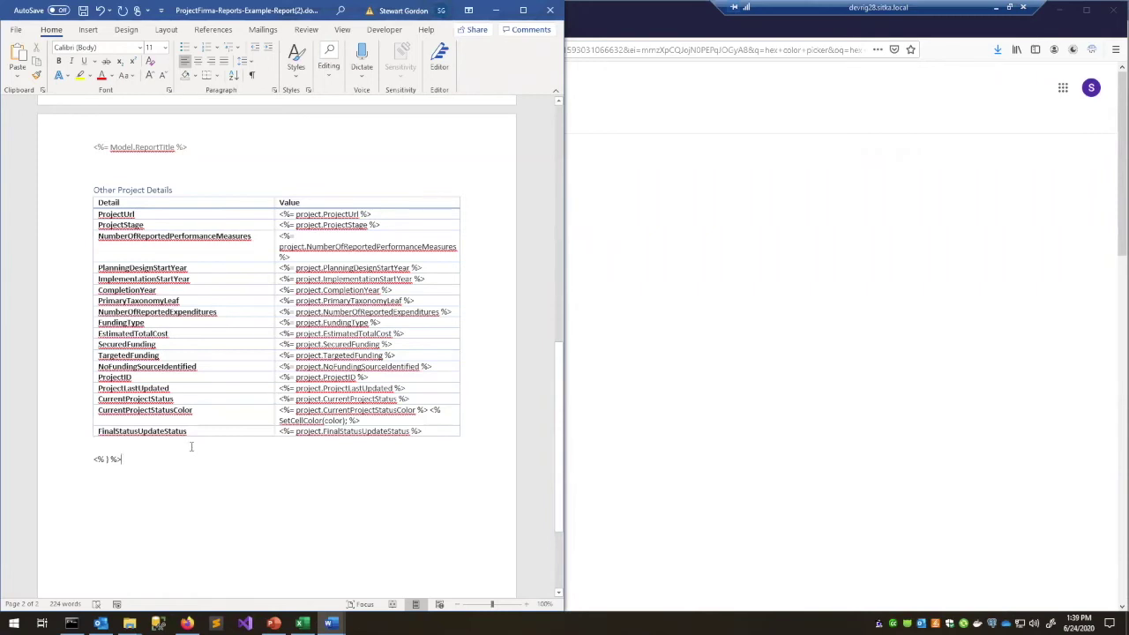
# - Bring up the generated report beside the template and examine where one project's details end and the next project's section begins
pyautogui.scroll(-1, 184, 367)
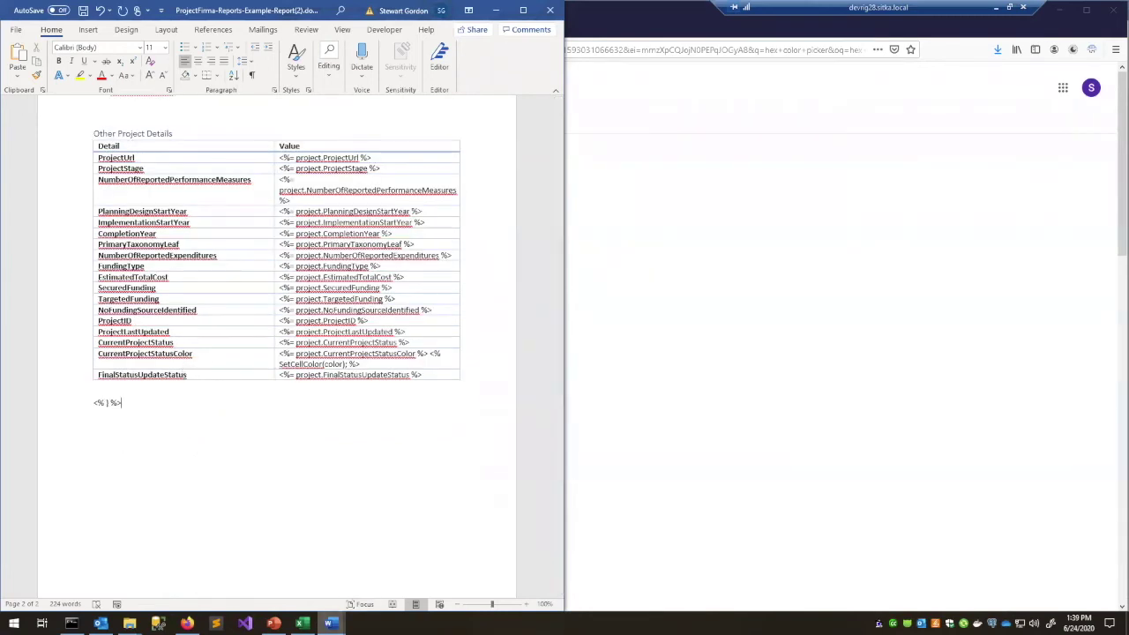
pyautogui.click(330, 624)
pyautogui.click(369, 571)
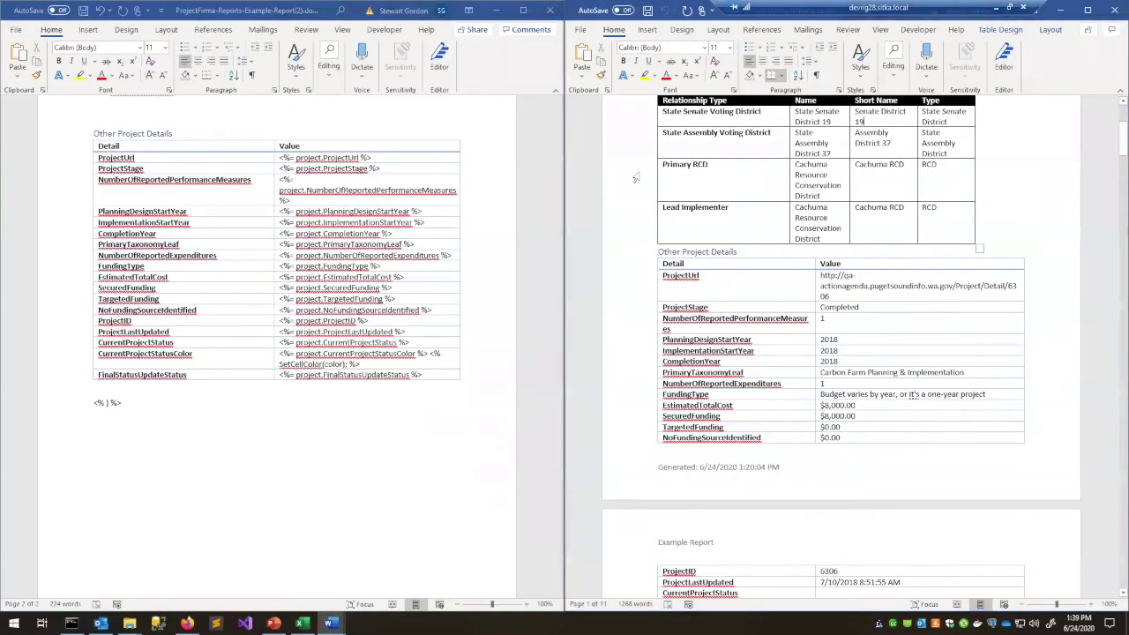
pyautogui.click(124, 402)
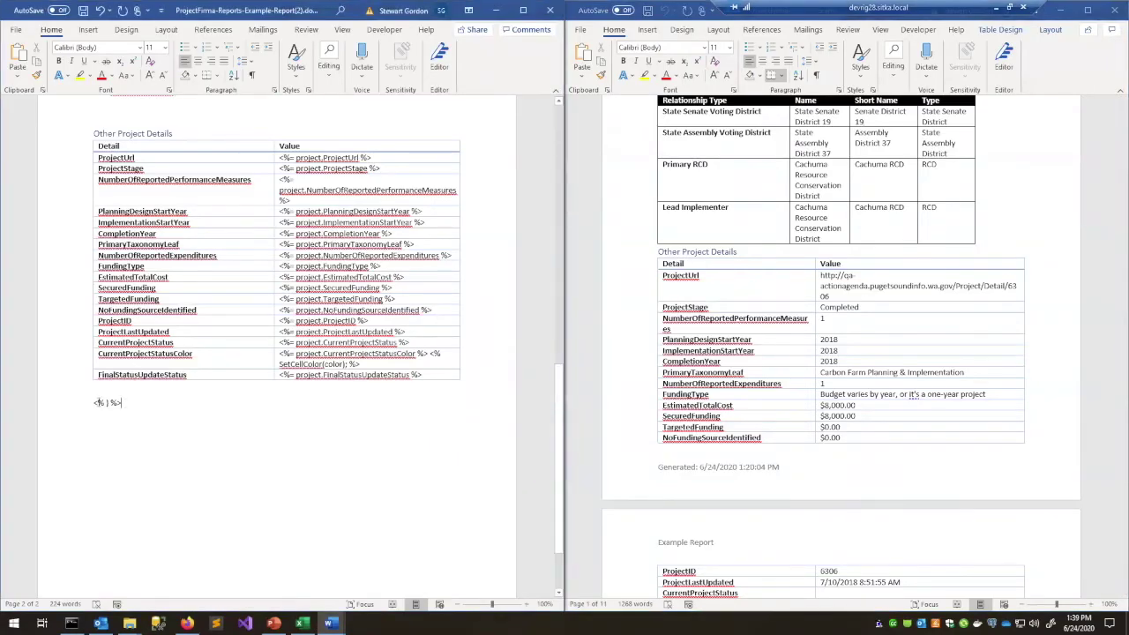
pyautogui.click(1103, 361)
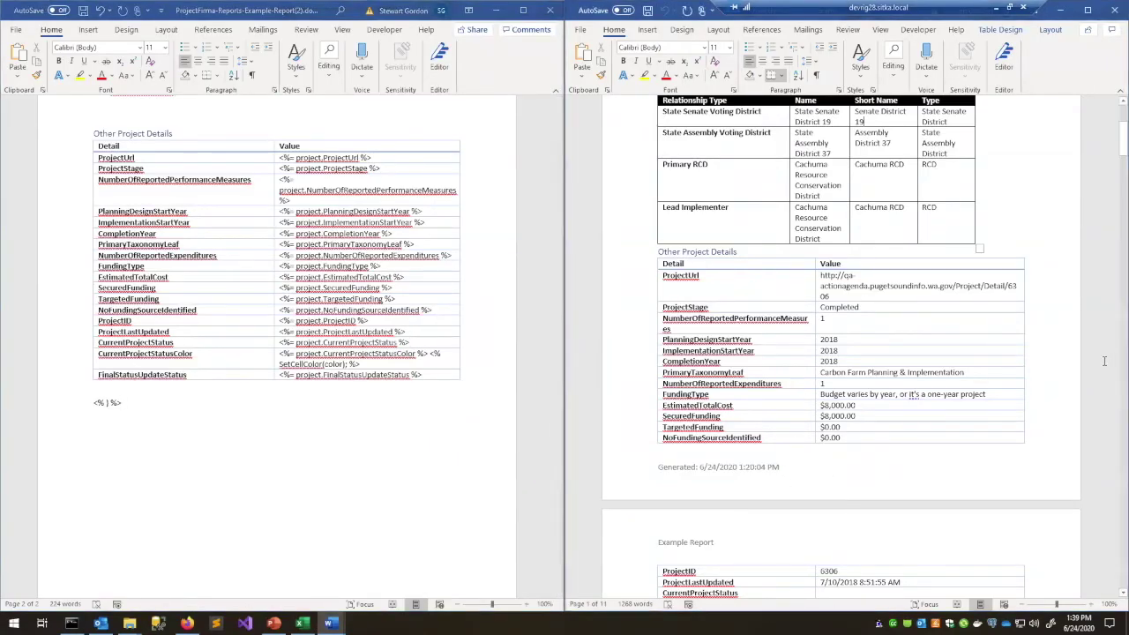
pyautogui.scroll(-8, 1100, 379)
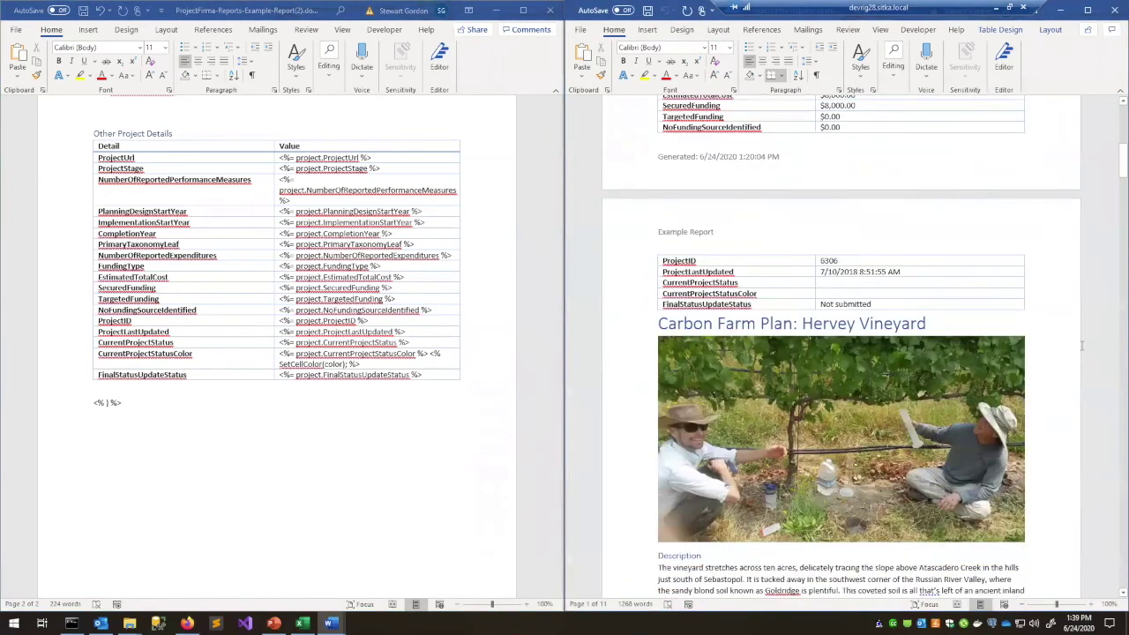
pyautogui.scroll(-1, 1083, 340)
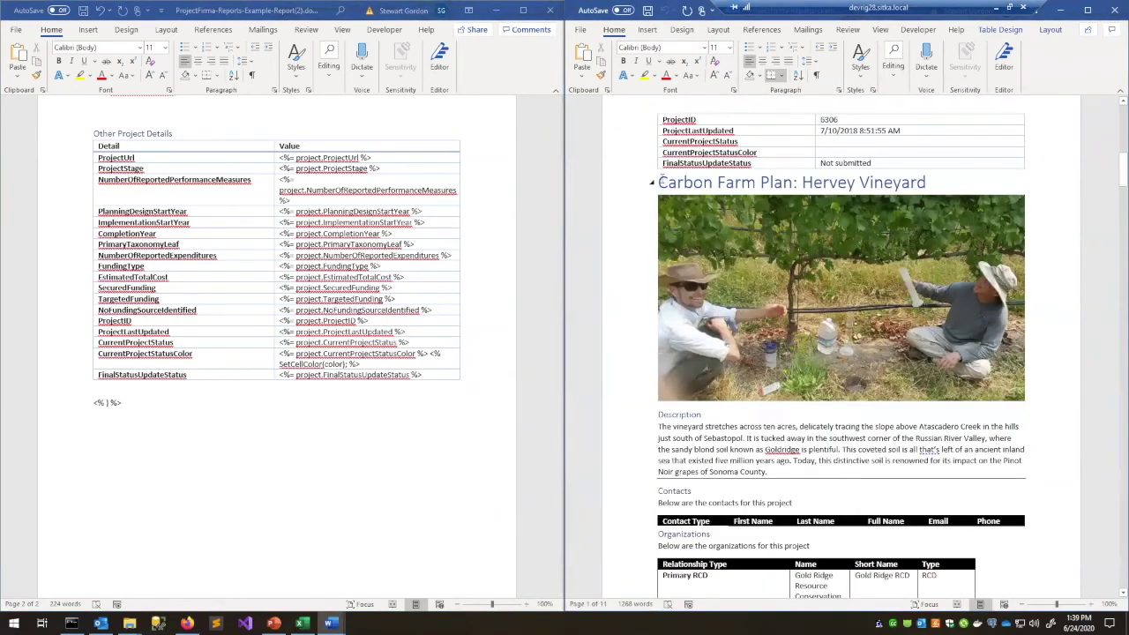
pyautogui.scroll(5, 129, 300)
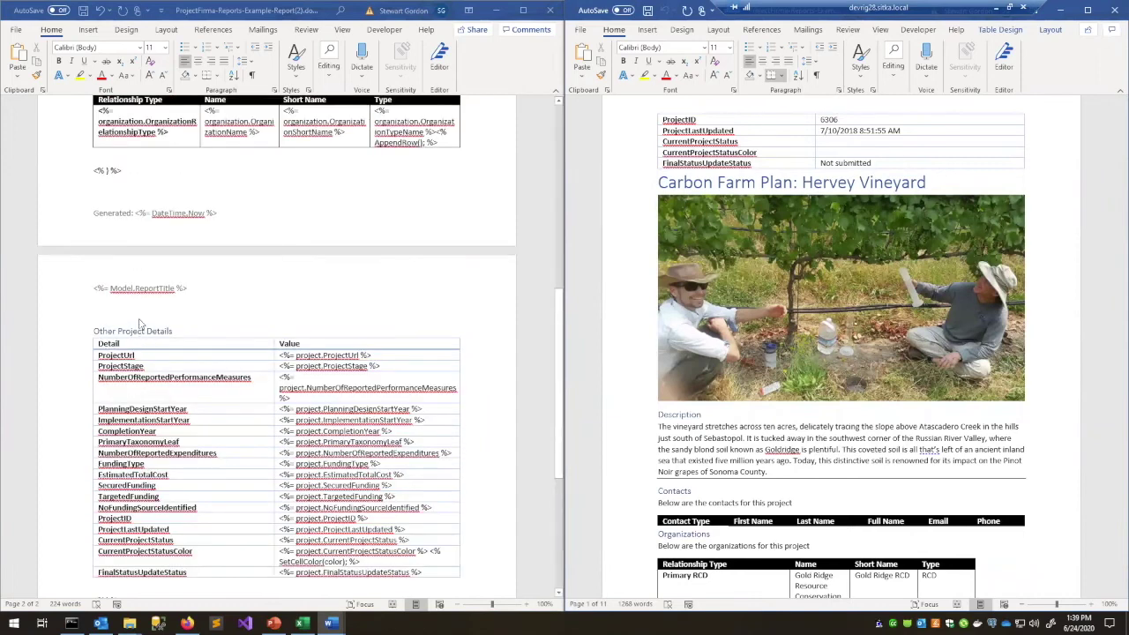
pyautogui.scroll(4, 130, 300)
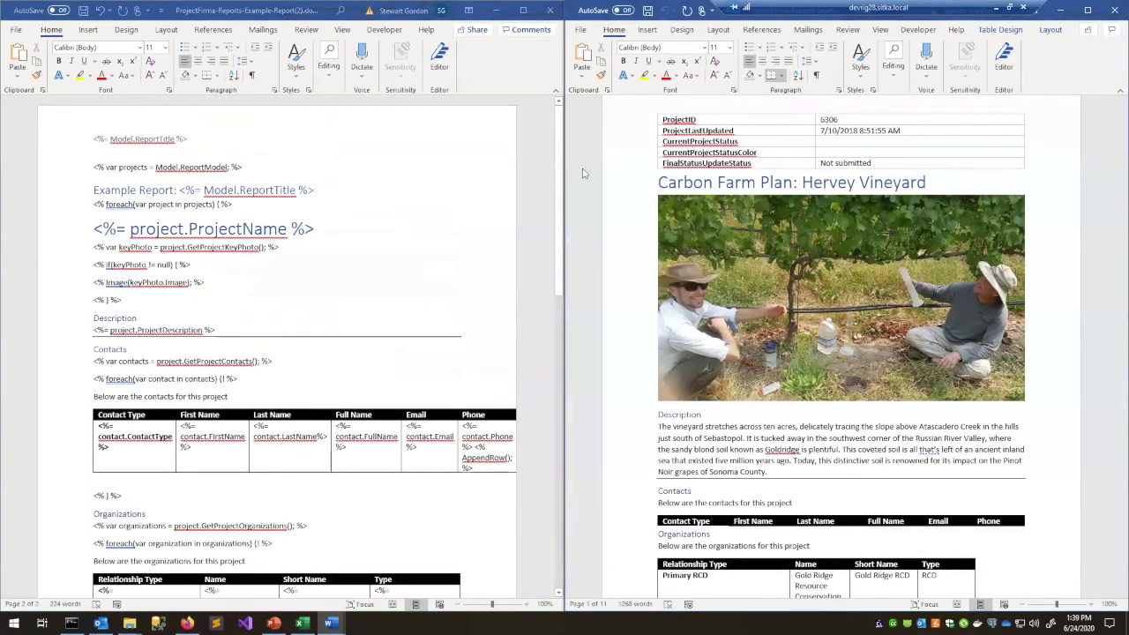
# - Compare the template's project loop, project name and key photo image code with the heading and photo in the generated report
pyautogui.click(185, 204)
pyautogui.moveTo(93, 228); pyautogui.dragTo(324, 230)
pyautogui.click(717, 187)
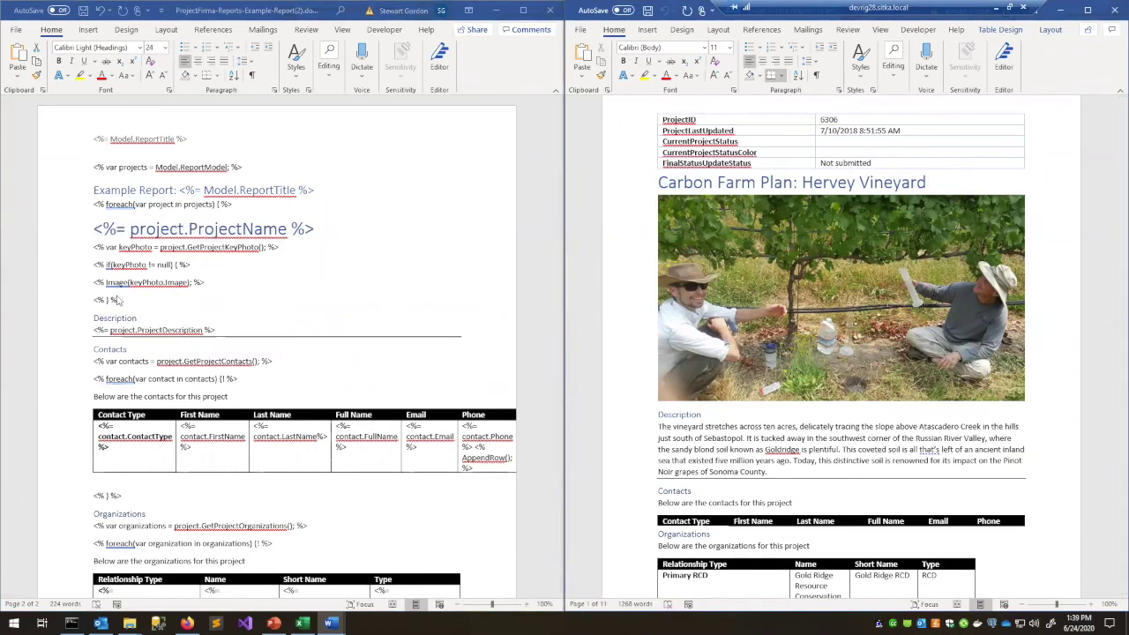
pyautogui.hotkey('alt', 'Tab')
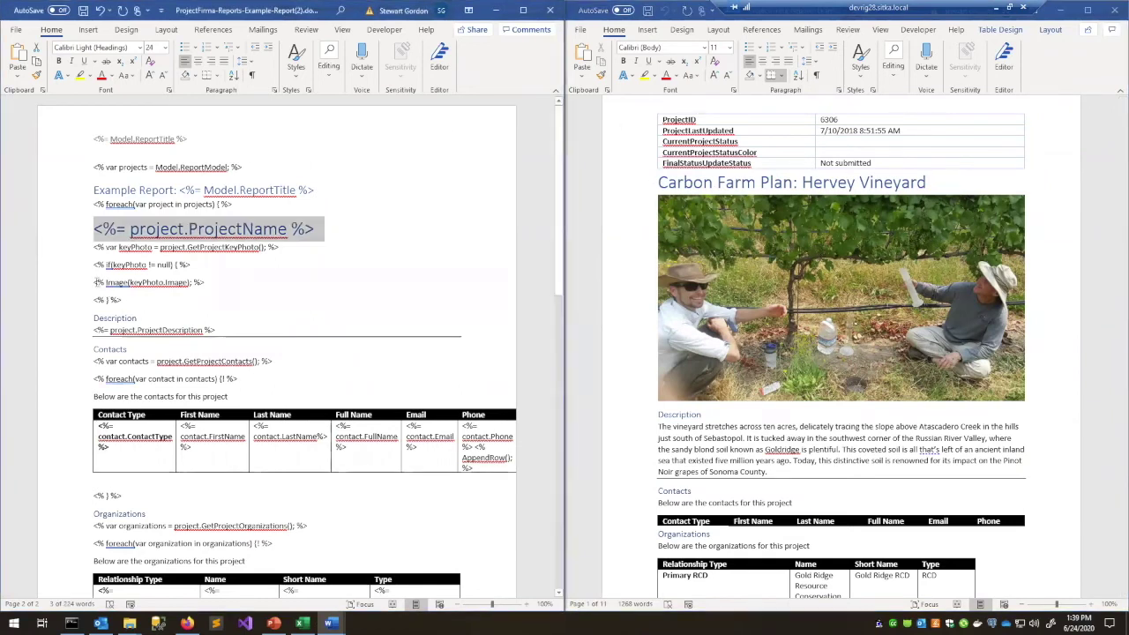
pyautogui.moveTo(95, 282); pyautogui.dragTo(209, 283)
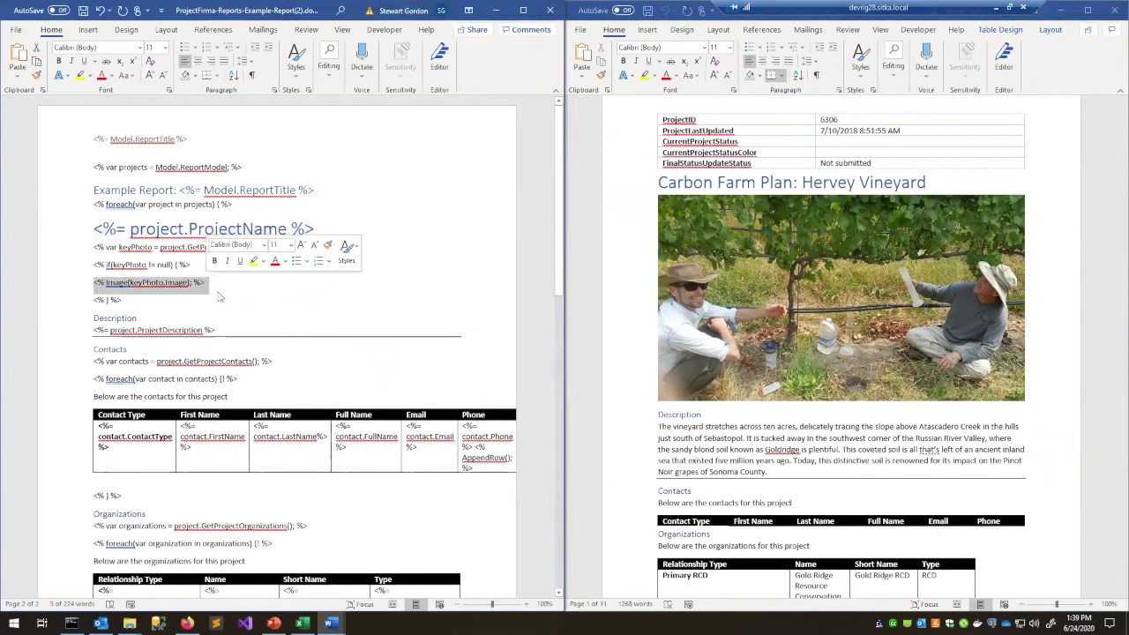
pyautogui.click(221, 291)
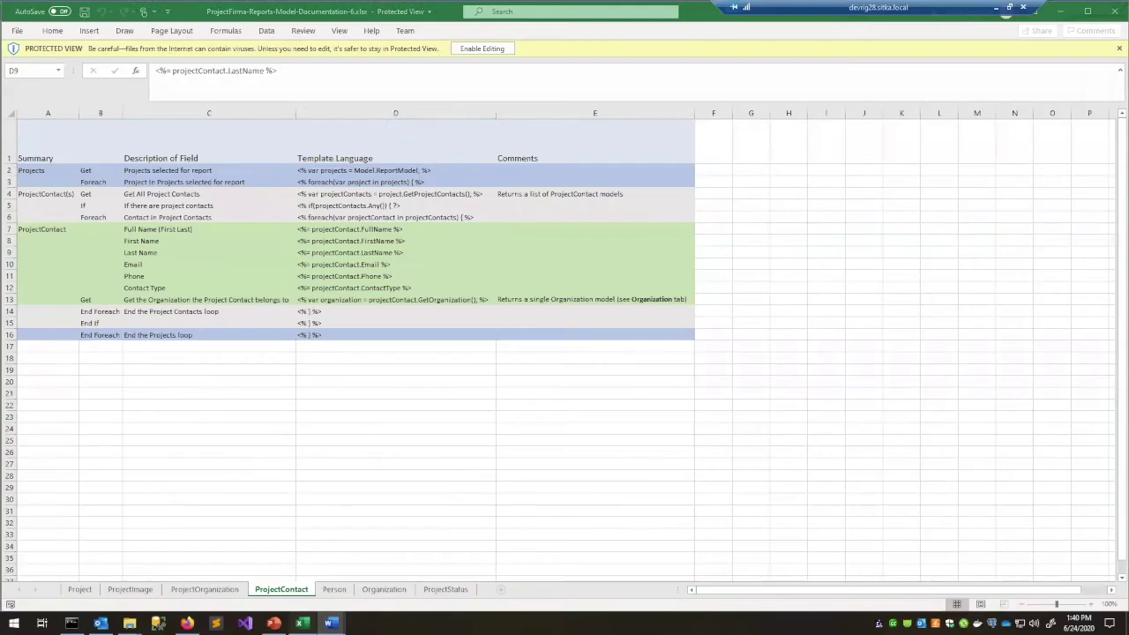
# - Examine the ProjectImage sheet of the Excel model documentation for the before-image timing, caption, credit and display-width template code
pyautogui.click(301, 623)
pyautogui.click(132, 590)
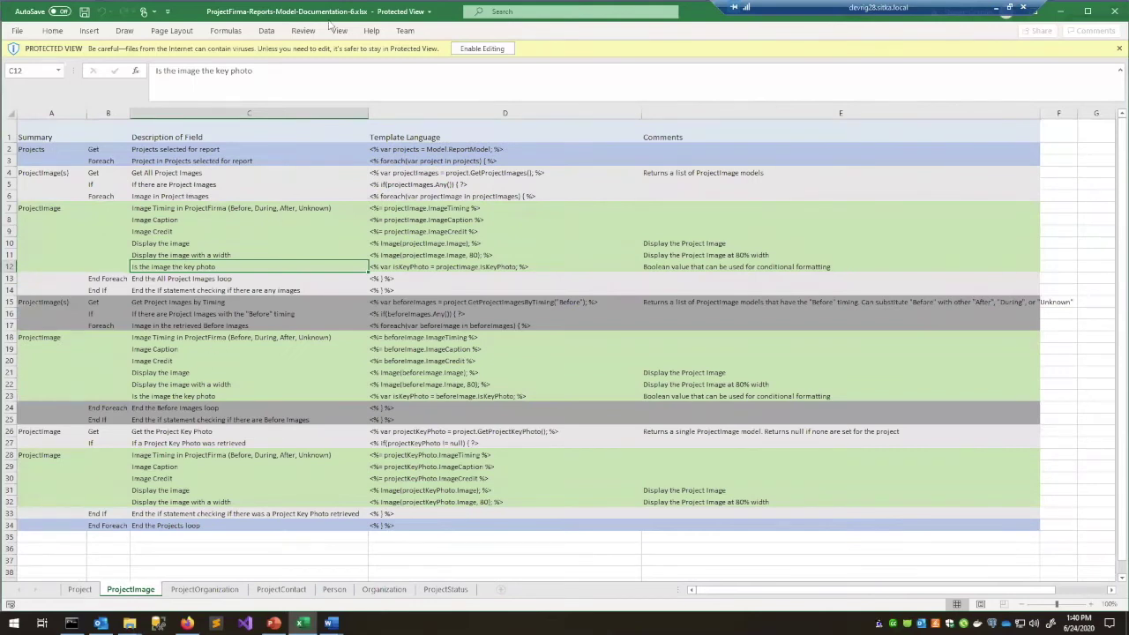
pyautogui.click(460, 386)
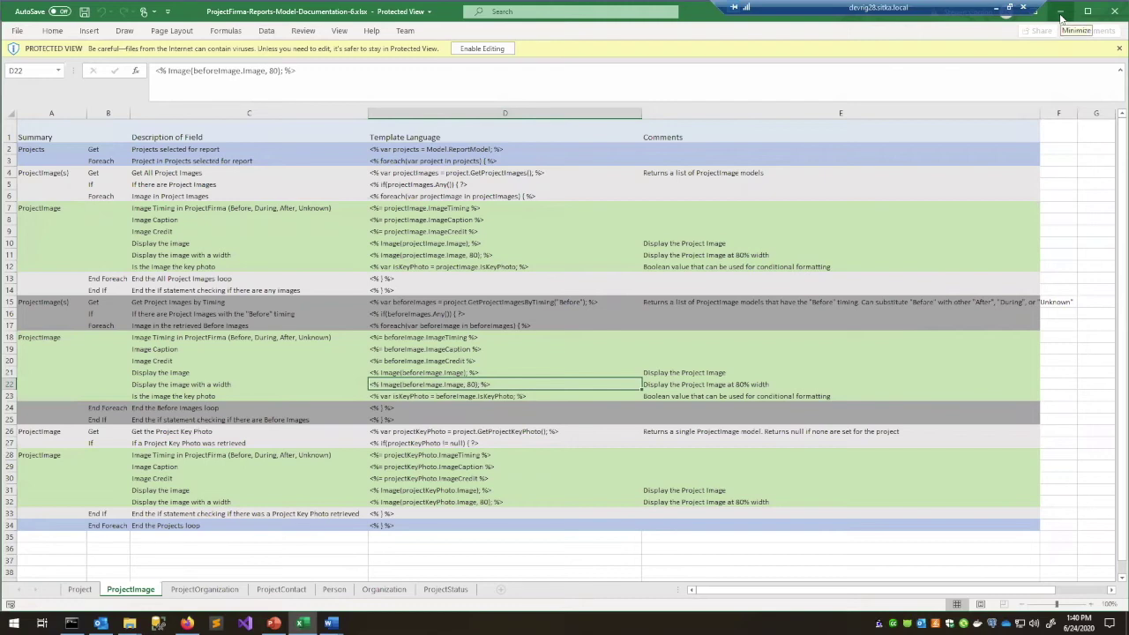
pyautogui.press('Up')
pyautogui.press('Up')
pyautogui.press('Up')
pyautogui.press('Up')
pyautogui.click(449, 359)
pyautogui.click(459, 341)
pyautogui.click(457, 353)
pyautogui.click(457, 362)
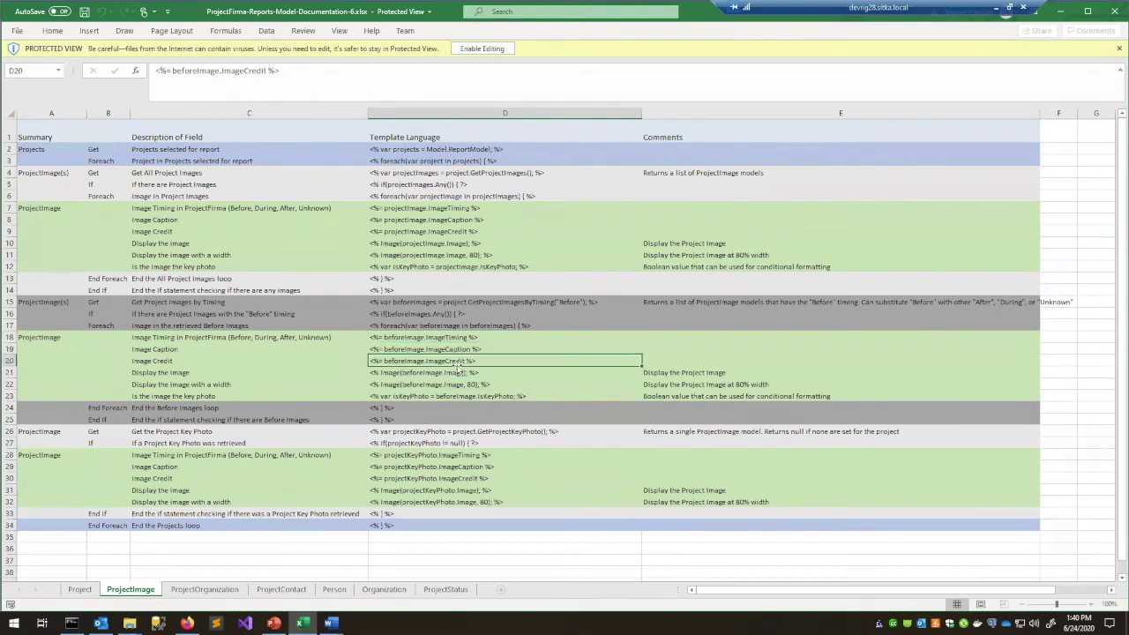
pyautogui.click(1063, 12)
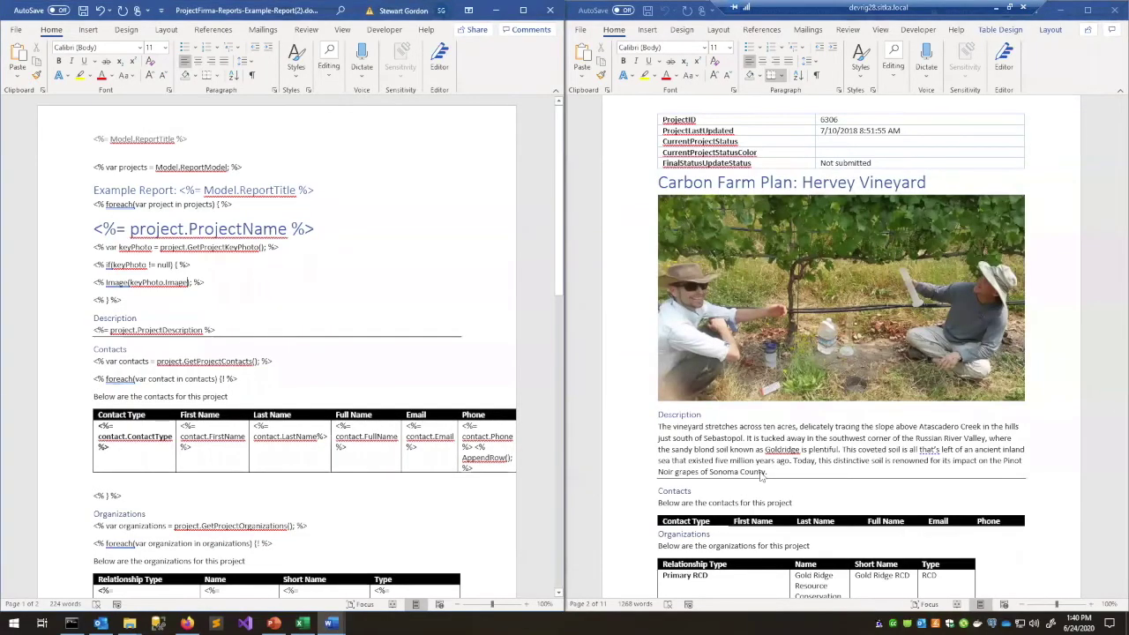
# - Review the organizations, project details and following project entry with its photo in the generated Word report
pyautogui.scroll(-10, 755, 413)
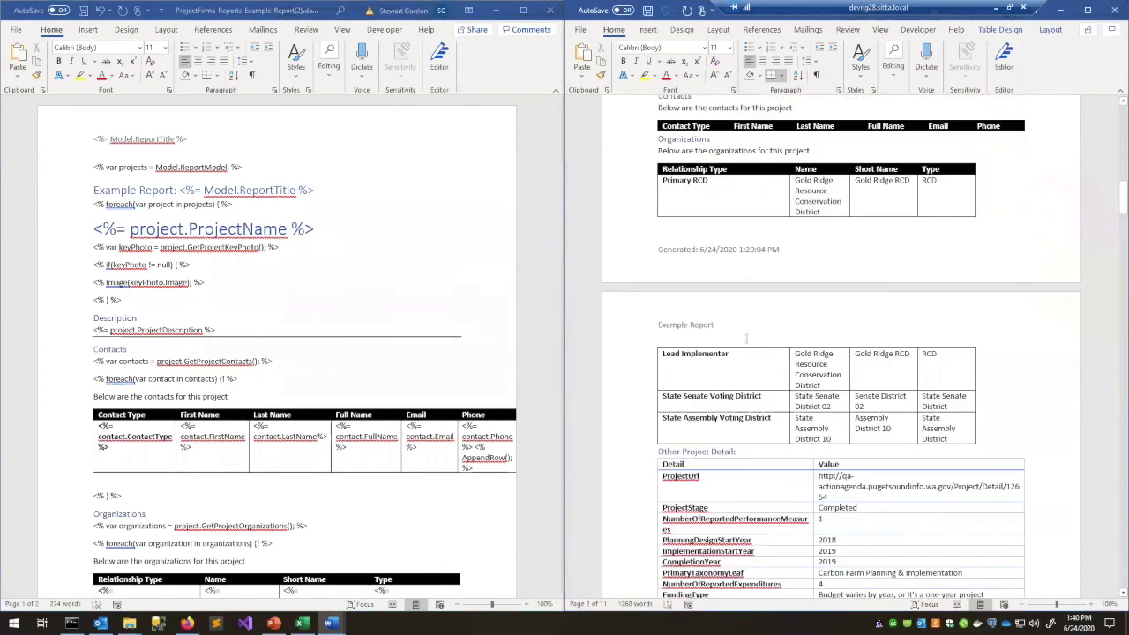
pyautogui.scroll(-10, 745, 332)
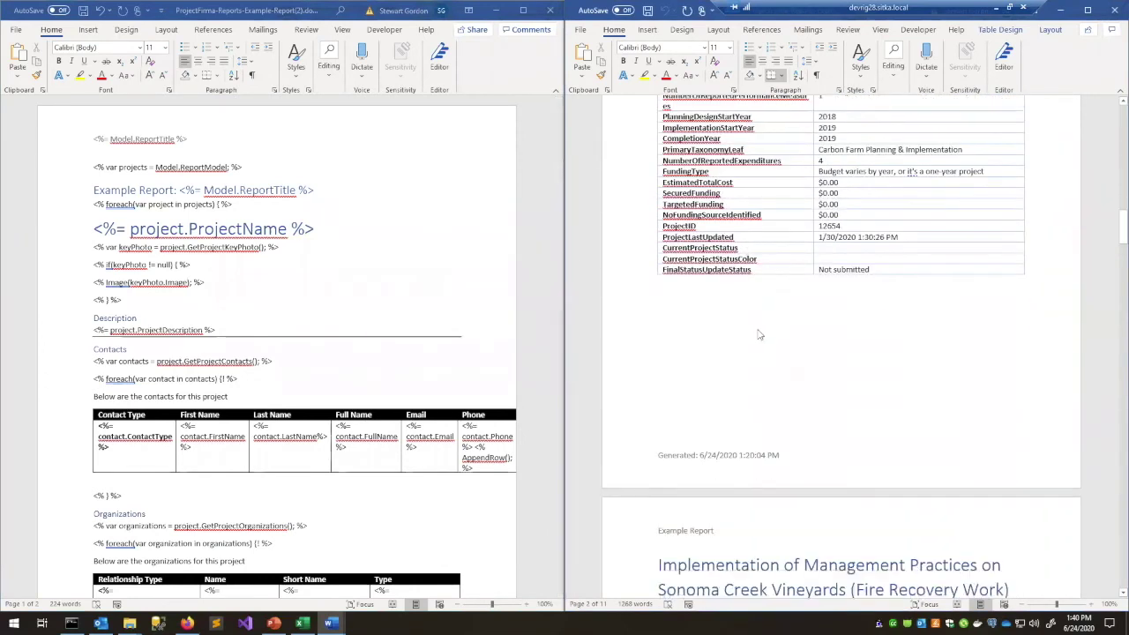
pyautogui.scroll(-4, 758, 329)
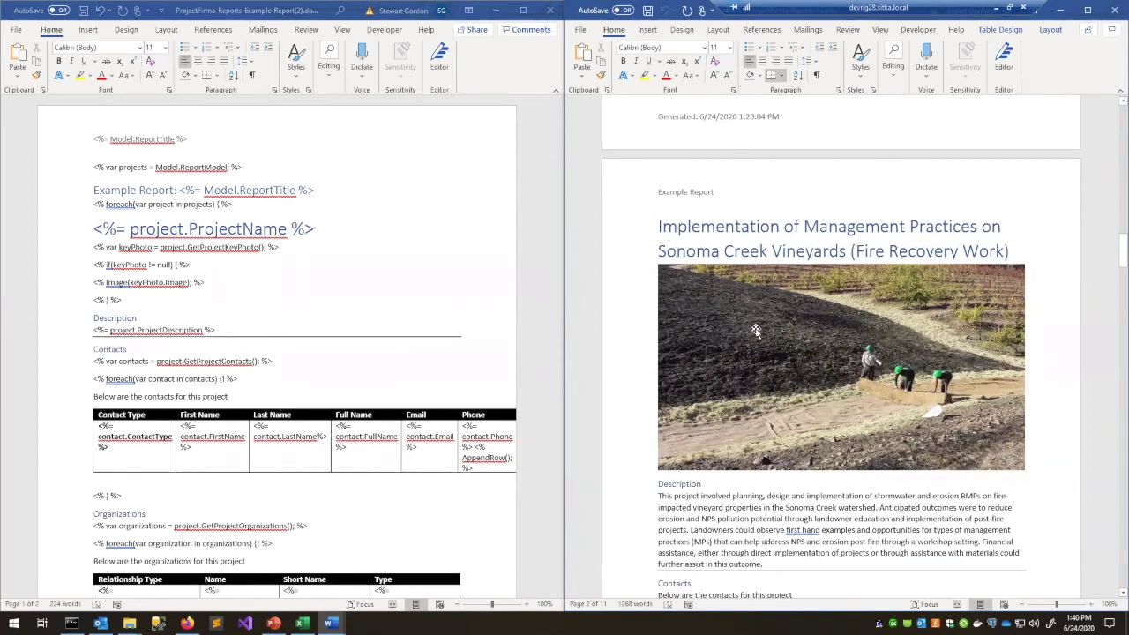
pyautogui.scroll(-7, 727, 340)
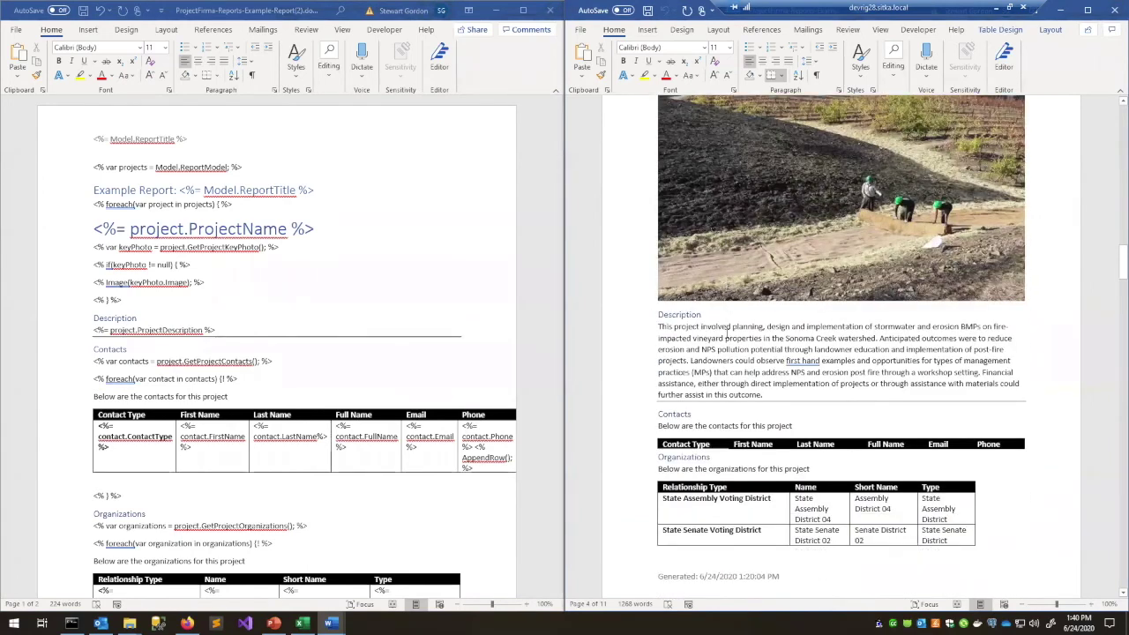
# - Review the contacts, organizations and project details of the remaining projects through the end of the generated report
pyautogui.scroll(-7, 727, 332)
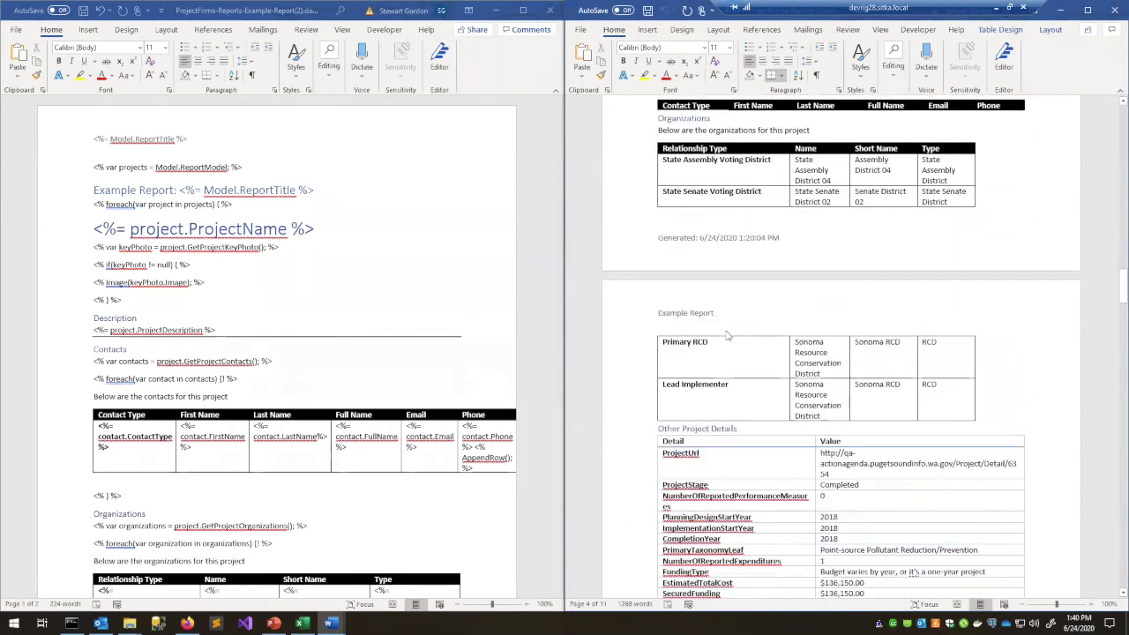
pyautogui.scroll(-11, 730, 326)
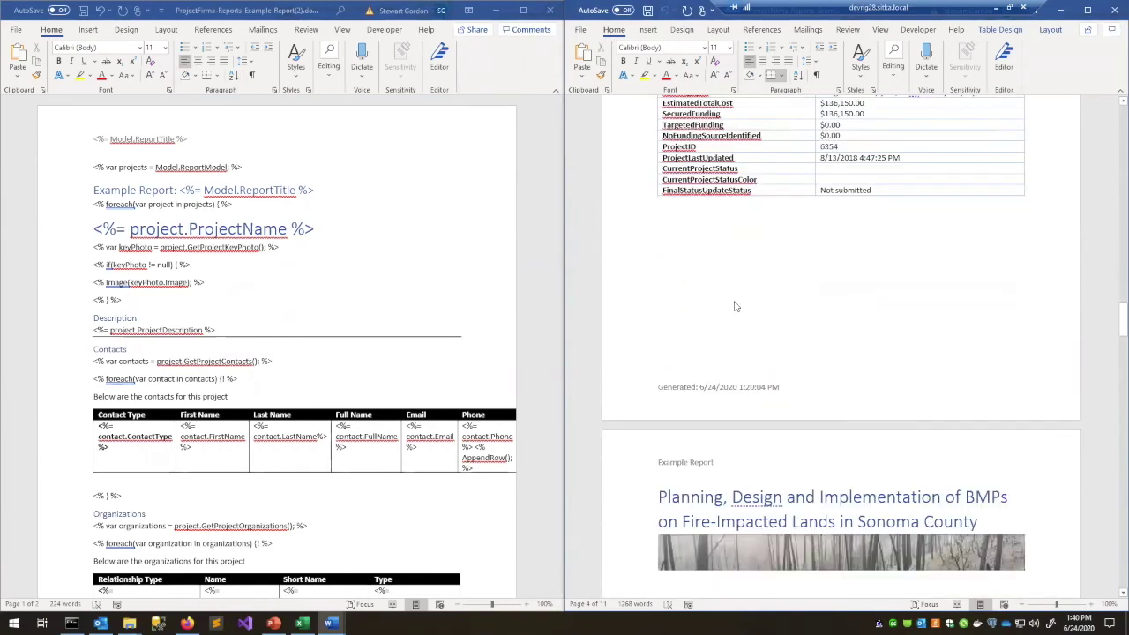
pyautogui.moveTo(1116, 344); pyautogui.dragTo(1113, 594)
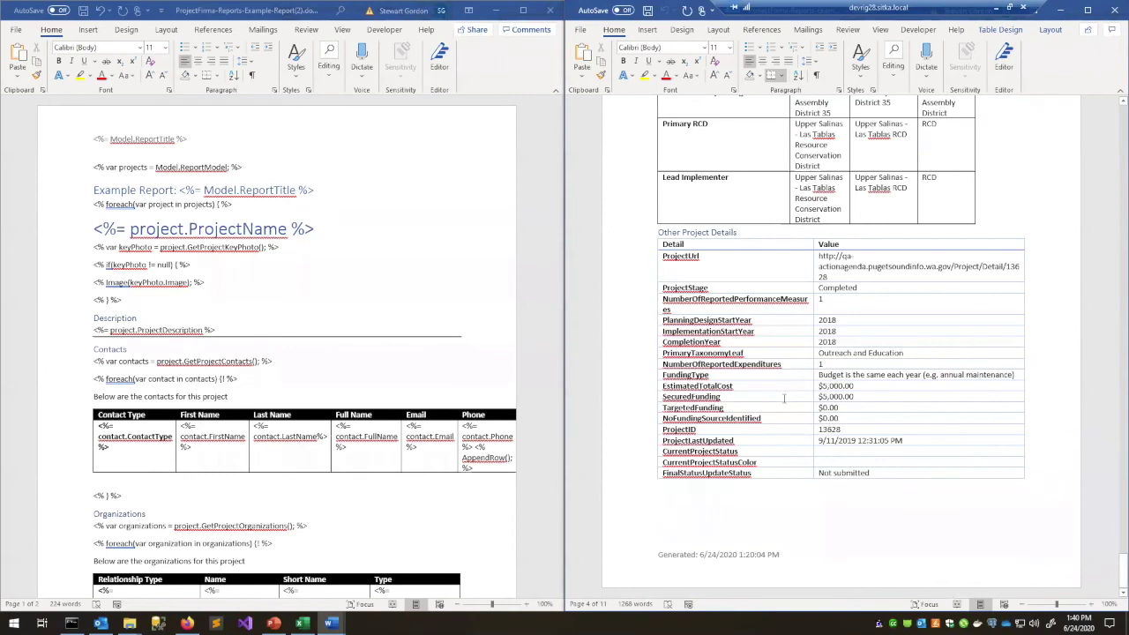
pyautogui.scroll(3, 778, 371)
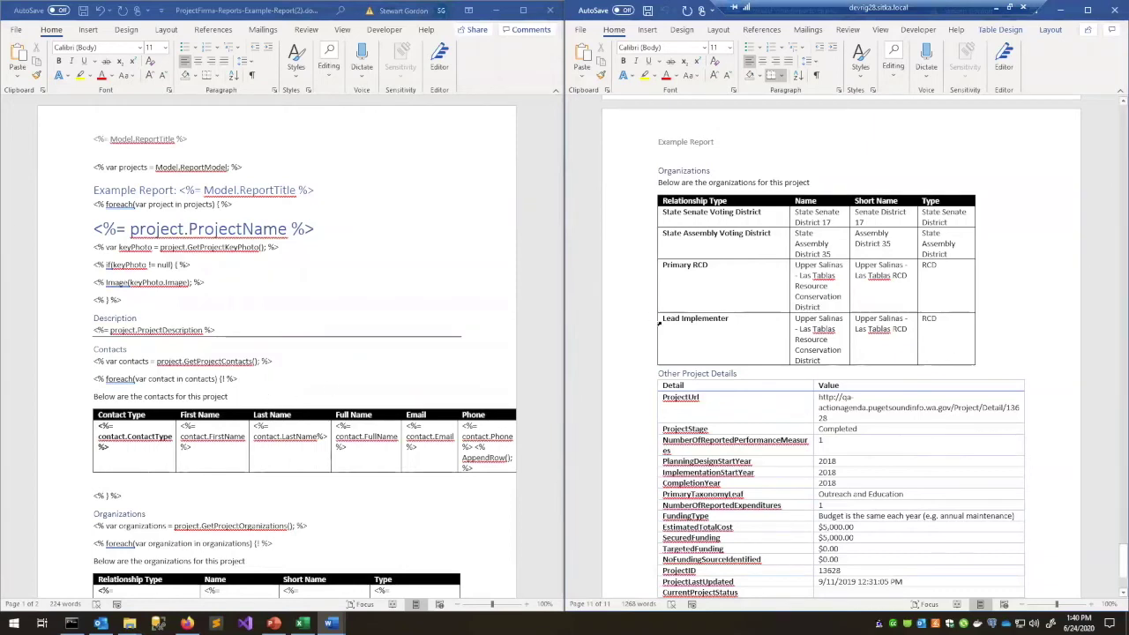
pyautogui.scroll(-5, 760, 246)
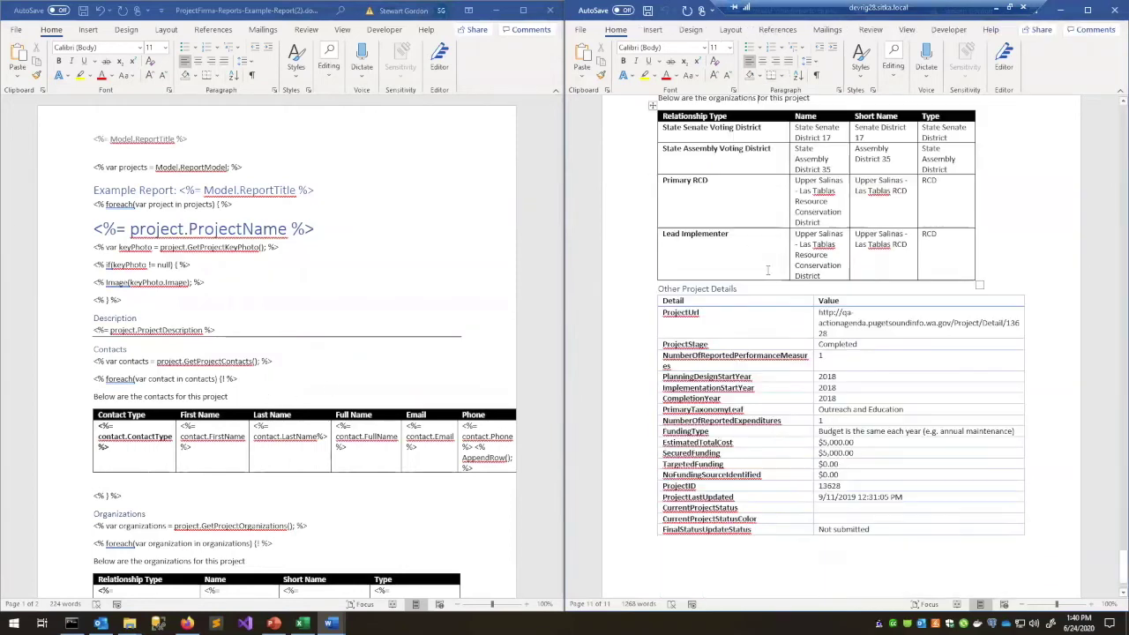
pyautogui.scroll(3, 766, 313)
pyautogui.scroll(9, 765, 312)
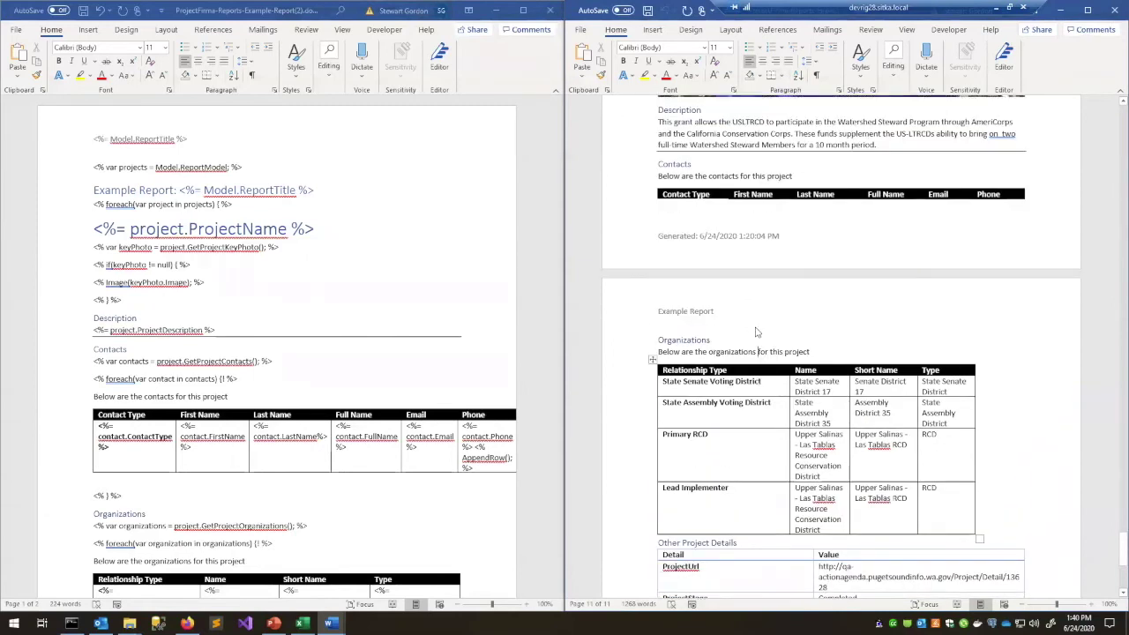
pyautogui.scroll(2, 738, 334)
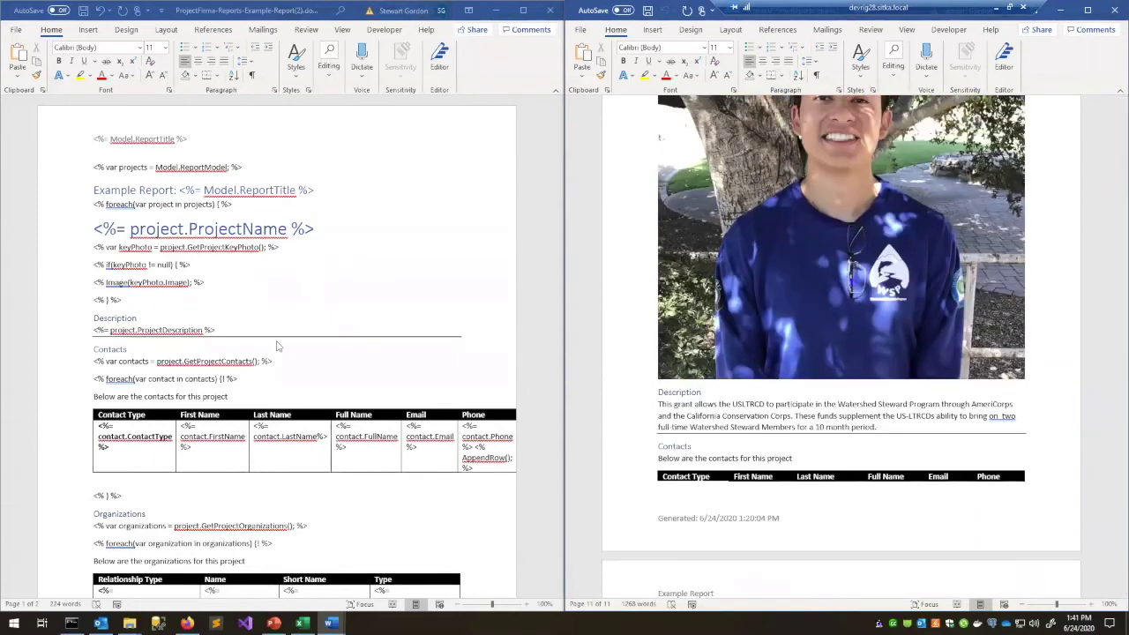
pyautogui.scroll(1, 777, 419)
pyautogui.scroll(15, 777, 420)
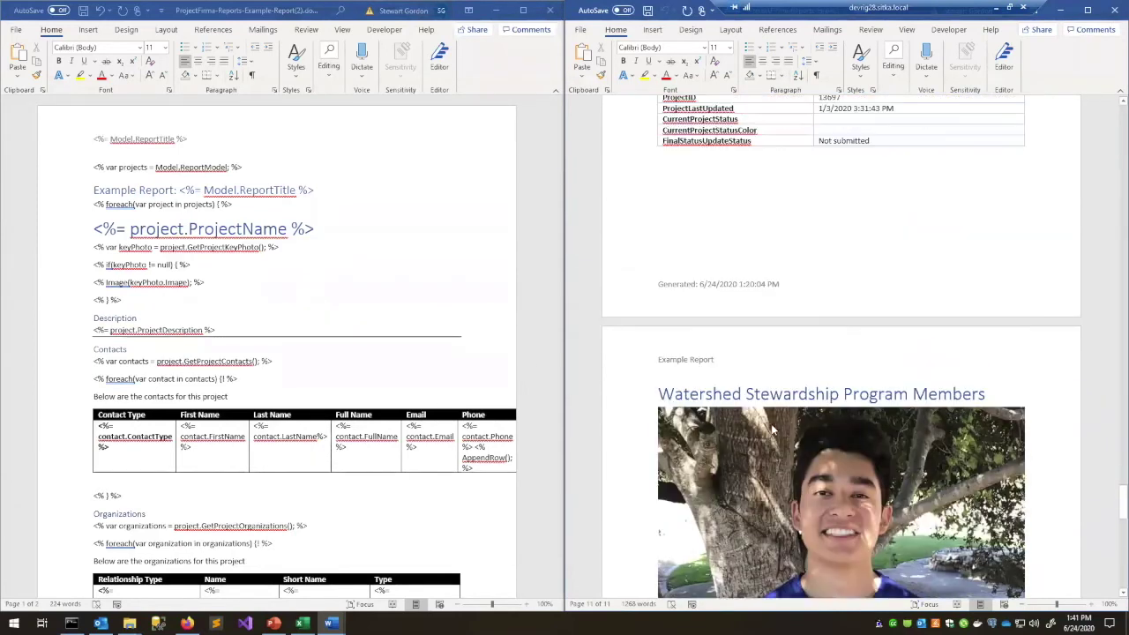
pyautogui.scroll(4, 772, 426)
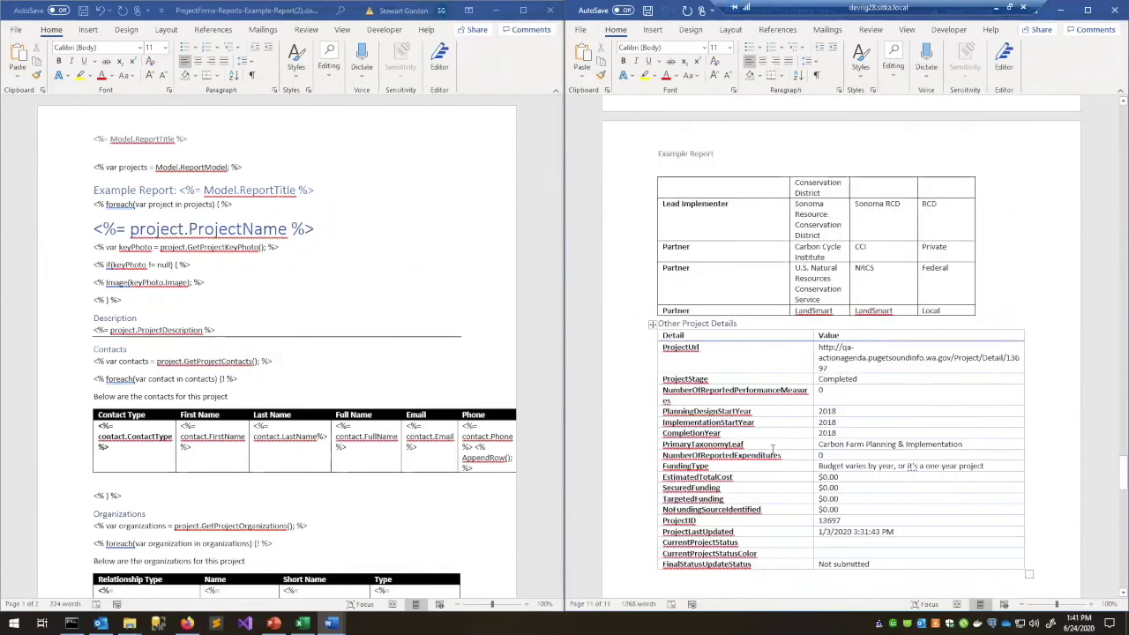
pyautogui.scroll(2, 774, 445)
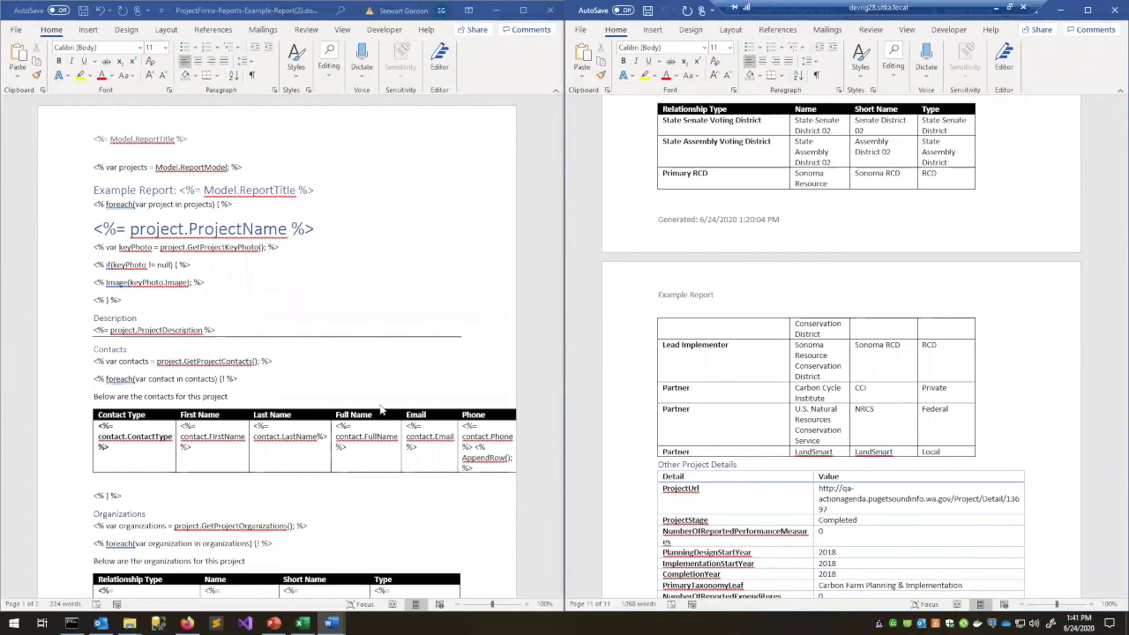
# - Review the template's contacts, organizations and Other Project Details code through the loop's closing tag, and return to its beginning
pyautogui.click(340, 381)
pyautogui.scroll(-5, 335, 370)
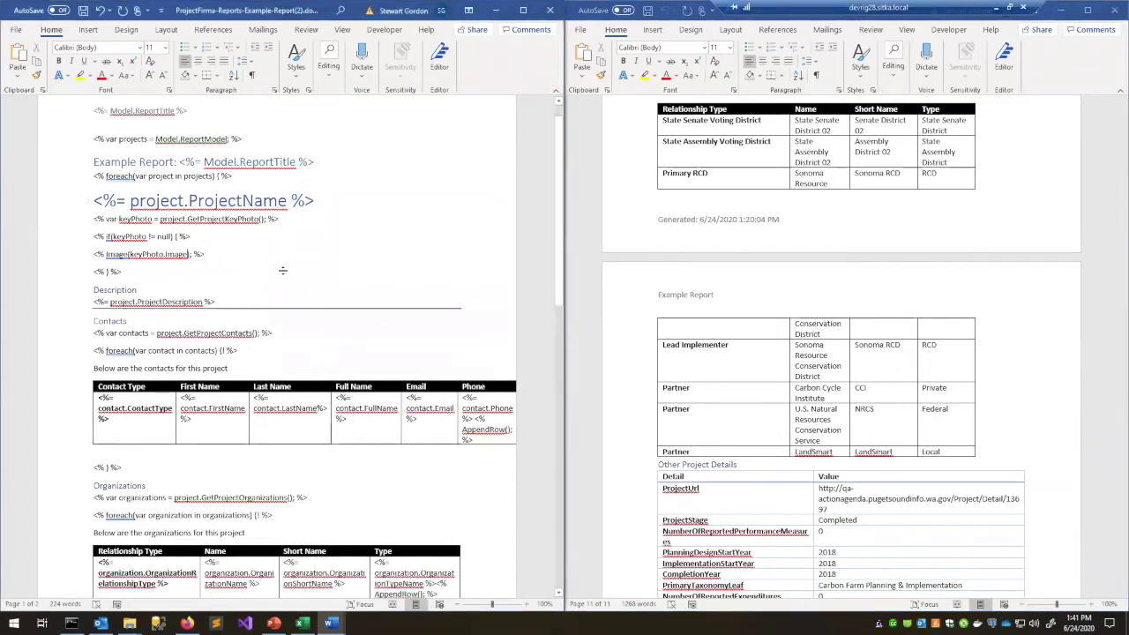
pyautogui.scroll(-6, 291, 305)
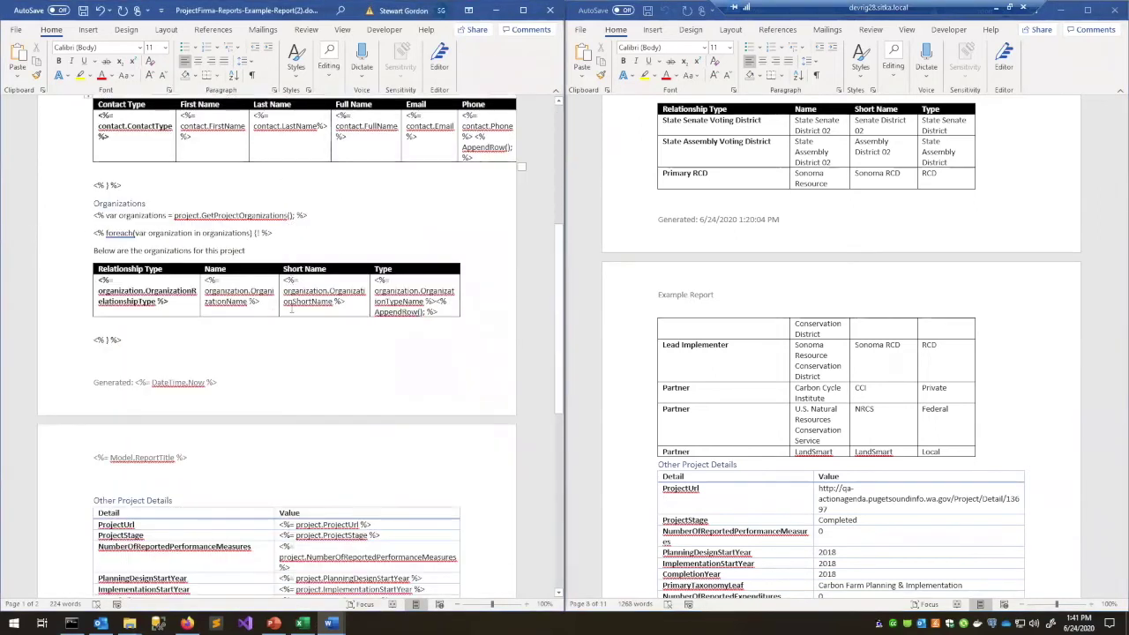
pyautogui.scroll(-3, 292, 312)
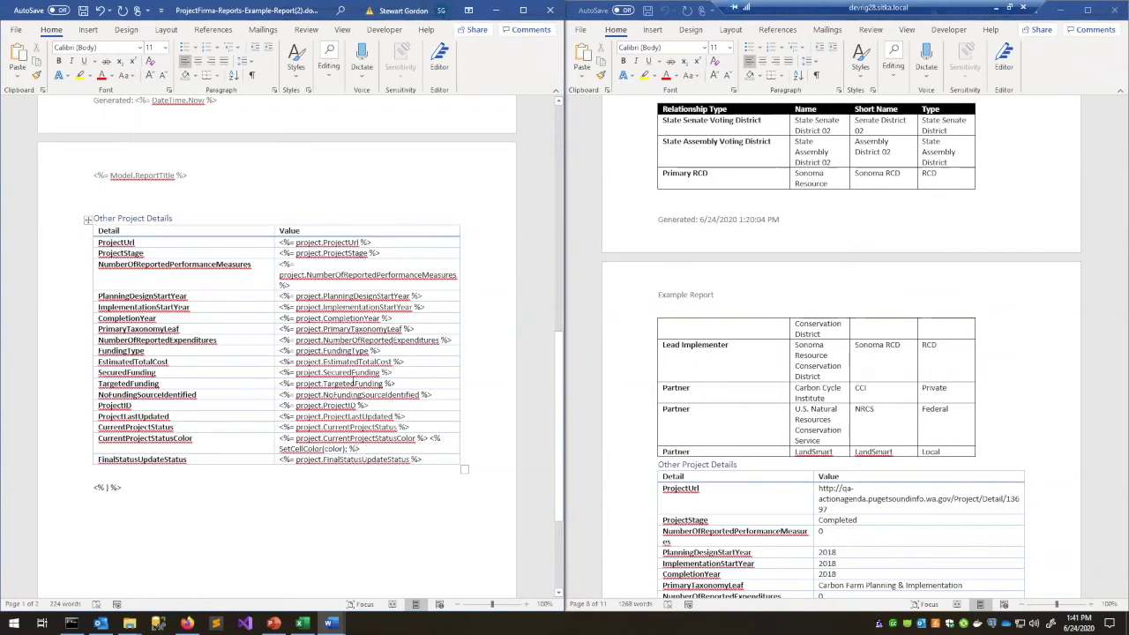
pyautogui.click(473, 476)
pyautogui.scroll(7, 309, 410)
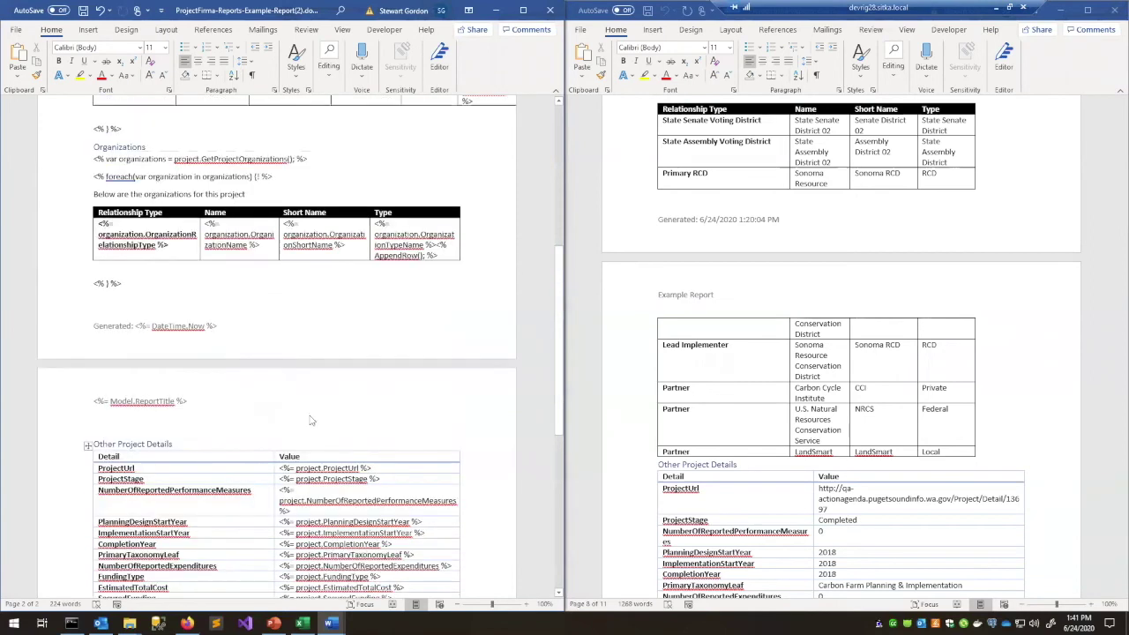
pyautogui.scroll(1, 359, 411)
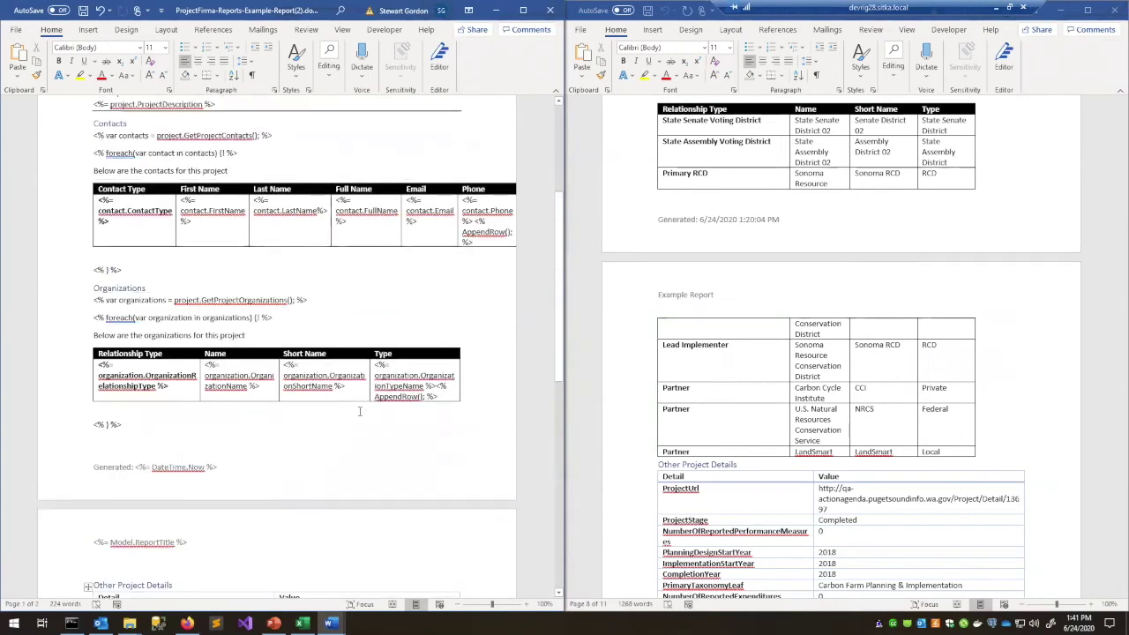
pyautogui.scroll(2, 359, 411)
pyautogui.scroll(1, 359, 411)
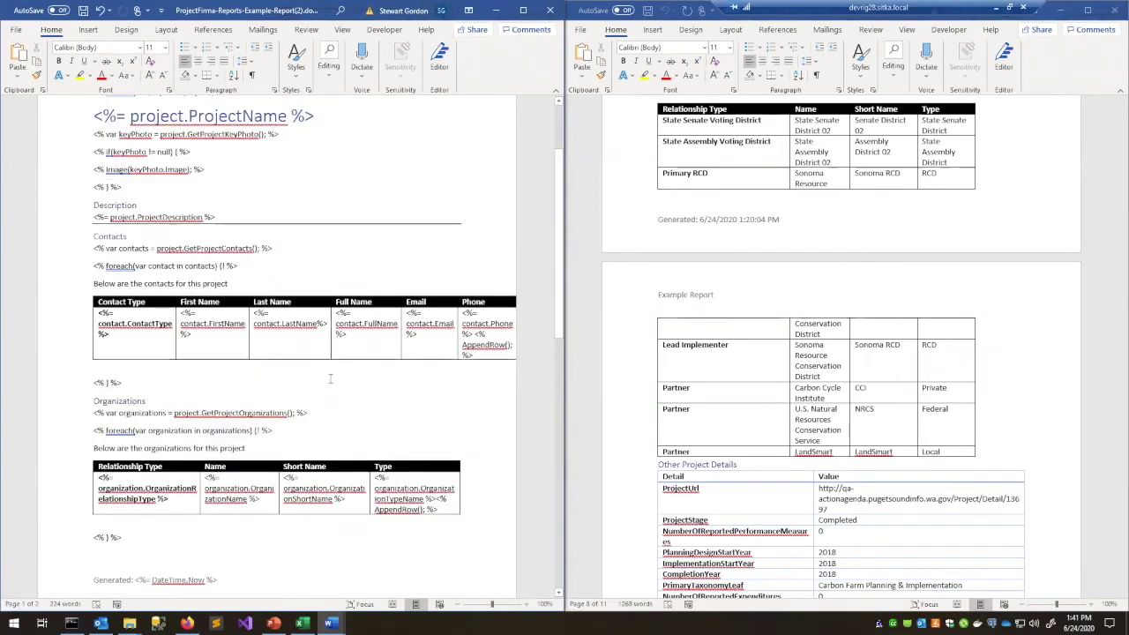
pyautogui.scroll(3, 317, 399)
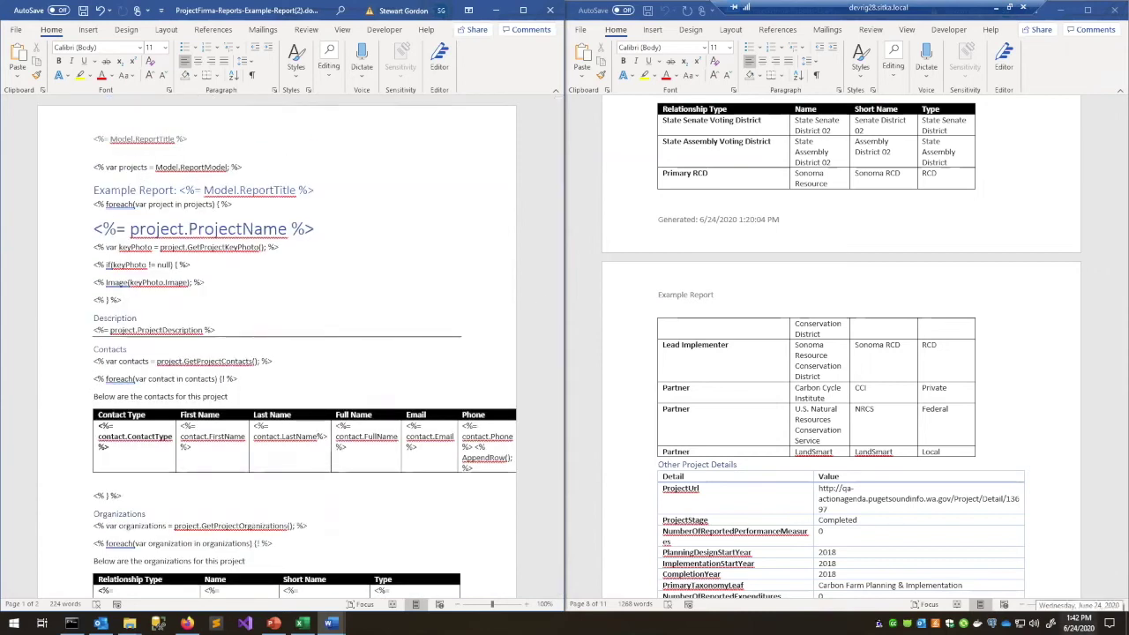
pyautogui.click(313, 357)
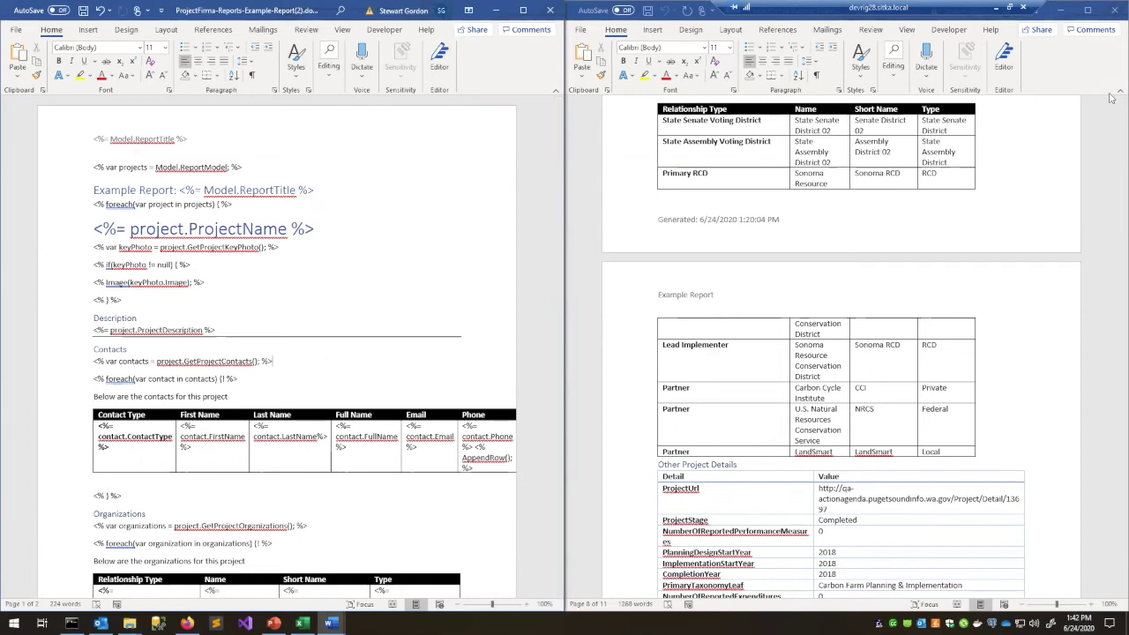
# - Close the generated report and the edited template, discarding the template's changes
pyautogui.click(1113, 13)
pyautogui.moveTo(253, 13); pyautogui.dragTo(269, 13)
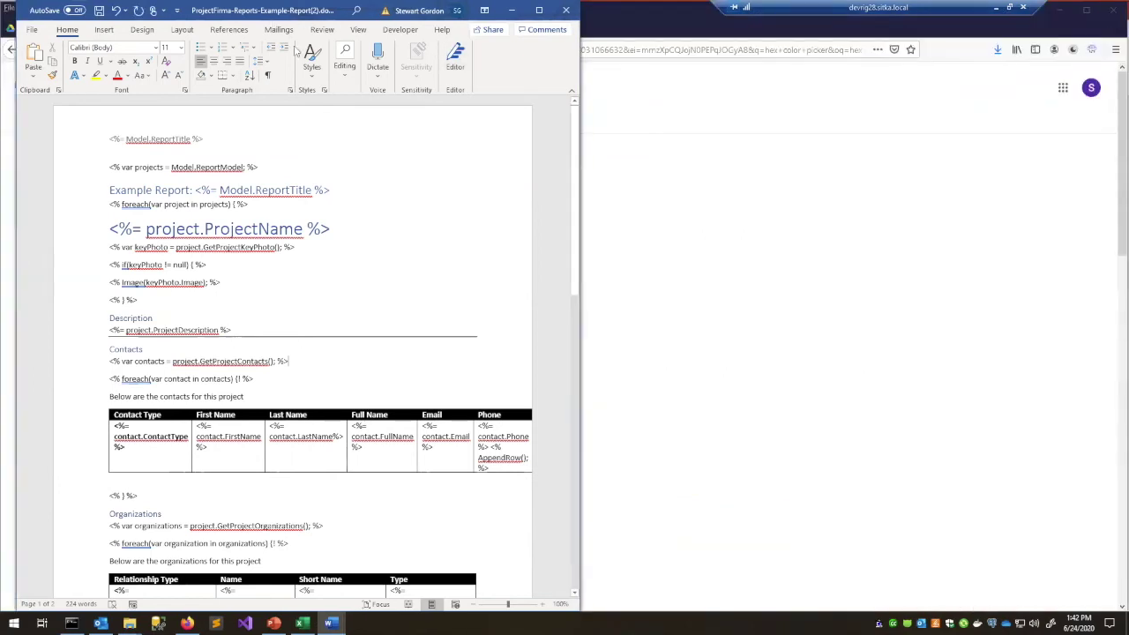
pyautogui.moveTo(296, 50); pyautogui.dragTo(265, 70)
pyautogui.click(977, 102)
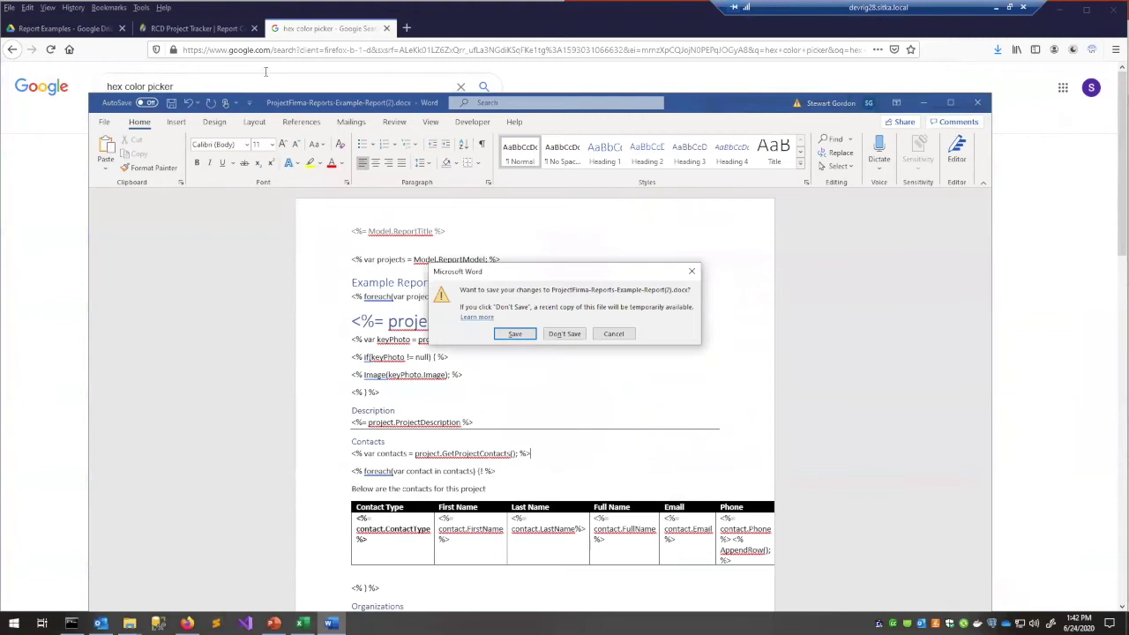
pyautogui.click(564, 334)
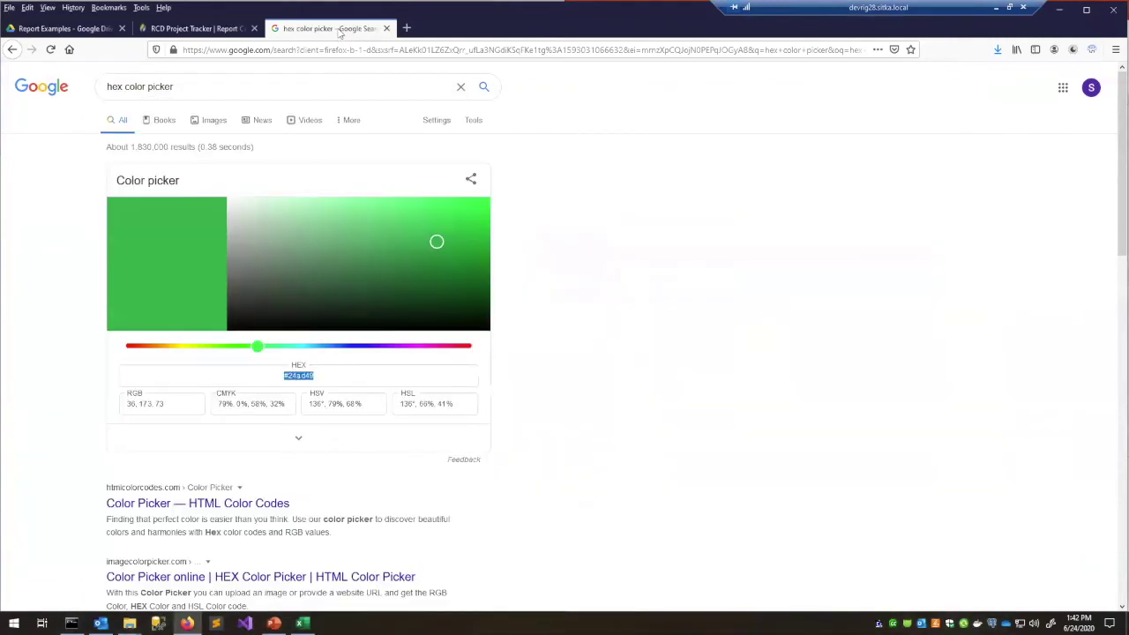
# - Close the hex color picker page and open the Report Center's Example Report in Word with editing enabled
pyautogui.middleClick(339, 32)
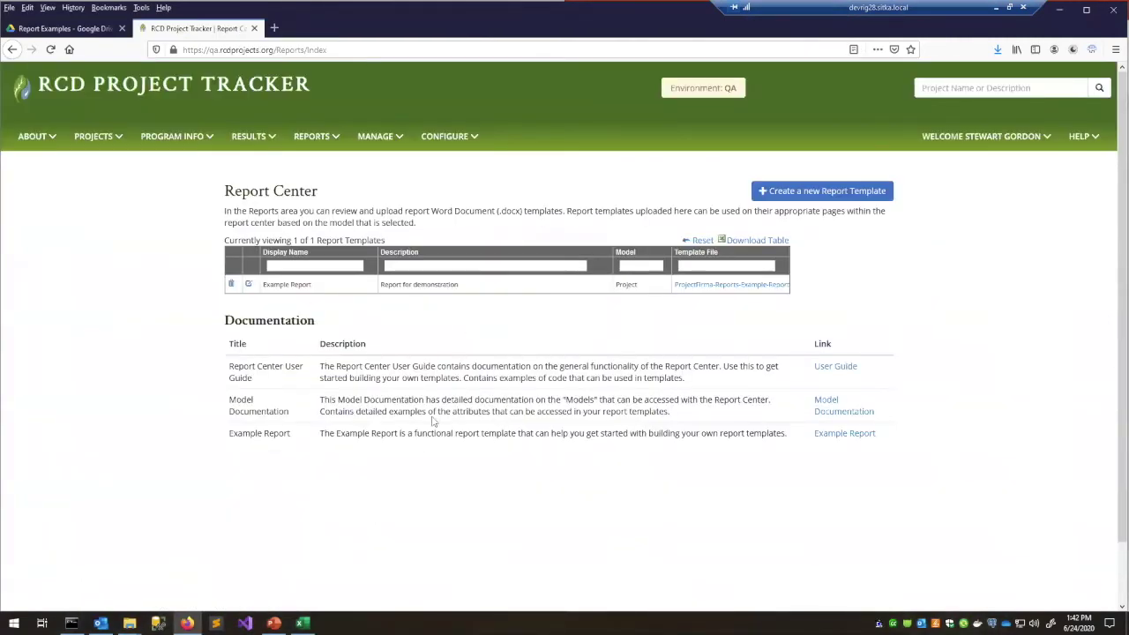
pyautogui.click(856, 433)
pyautogui.click(540, 332)
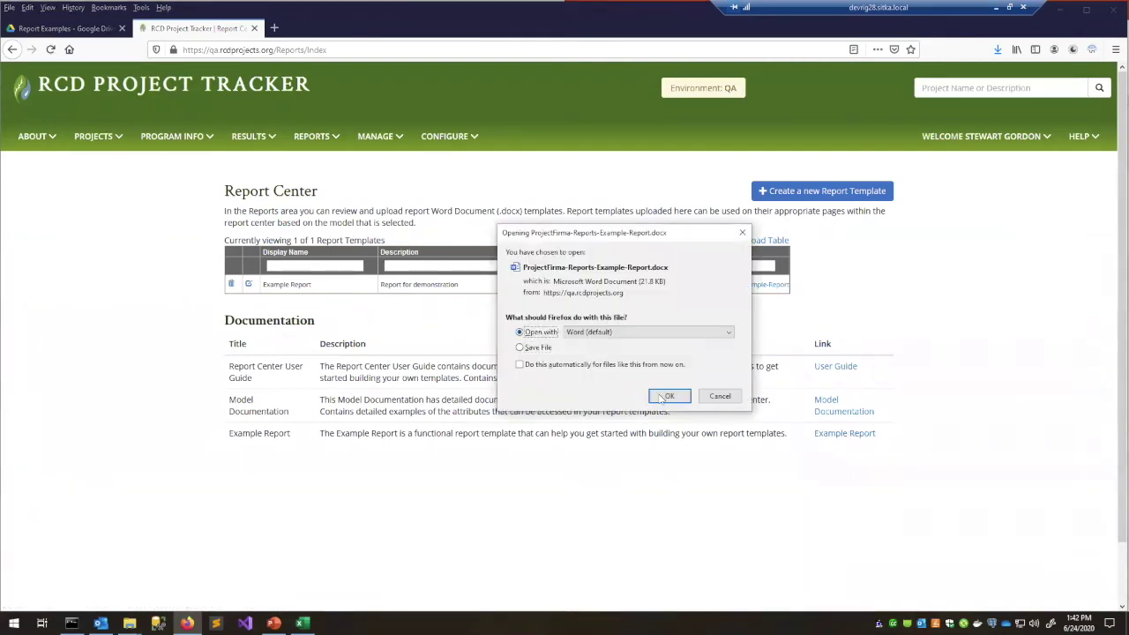
pyautogui.click(669, 395)
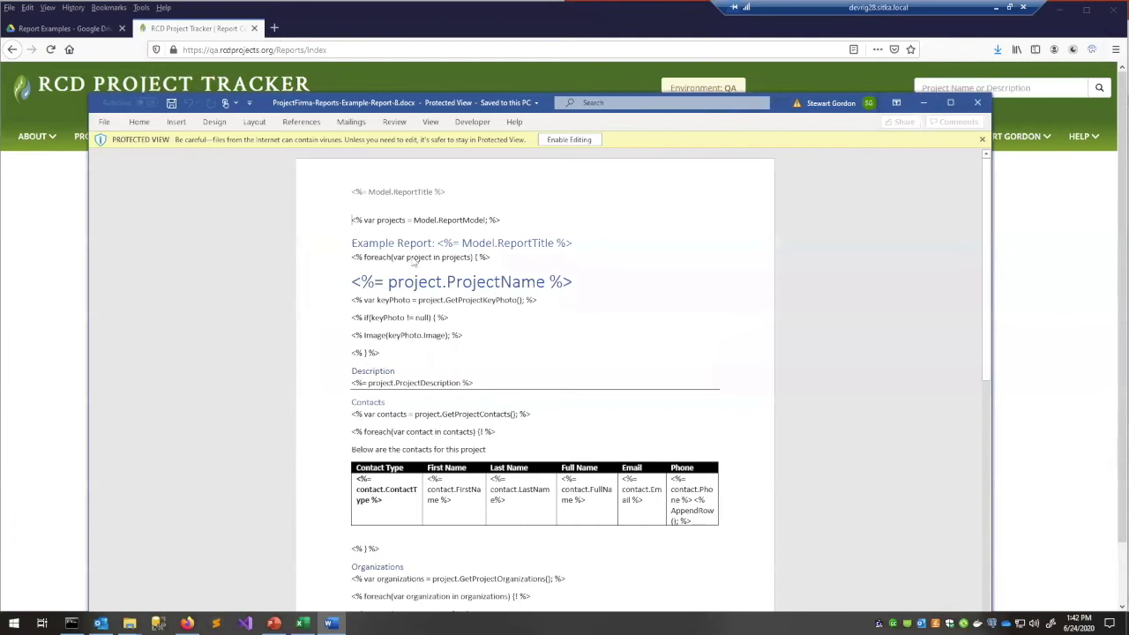
pyautogui.click(568, 139)
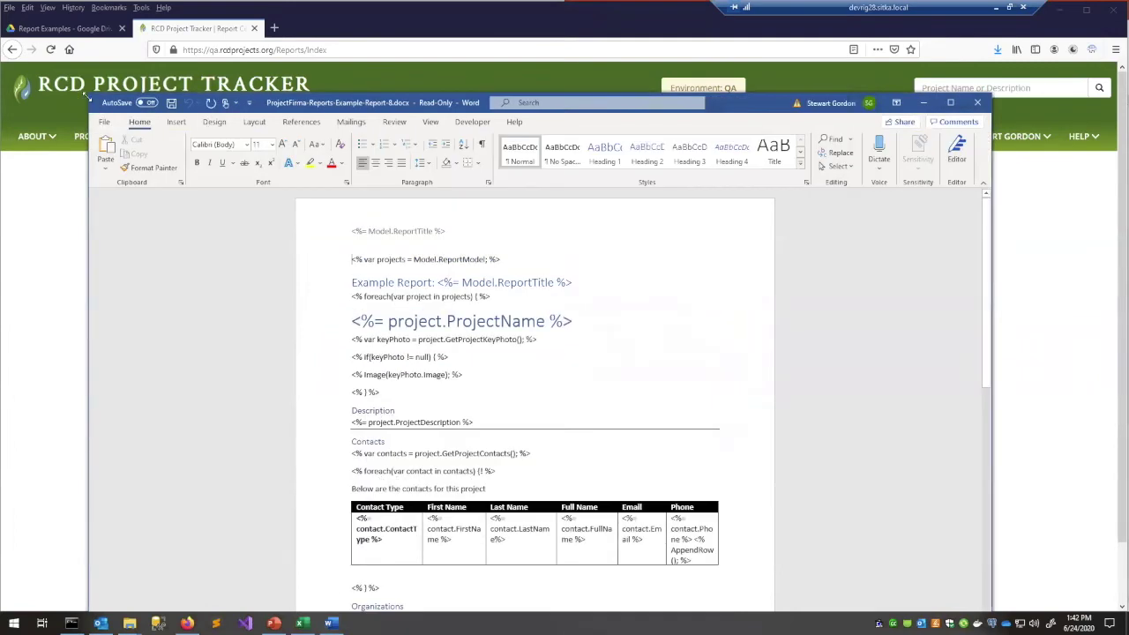
# - Dock the Example Report window to half of the screen with the Report Center browser visible beside it
pyautogui.moveTo(317, 85); pyautogui.dragTo(399, 79)
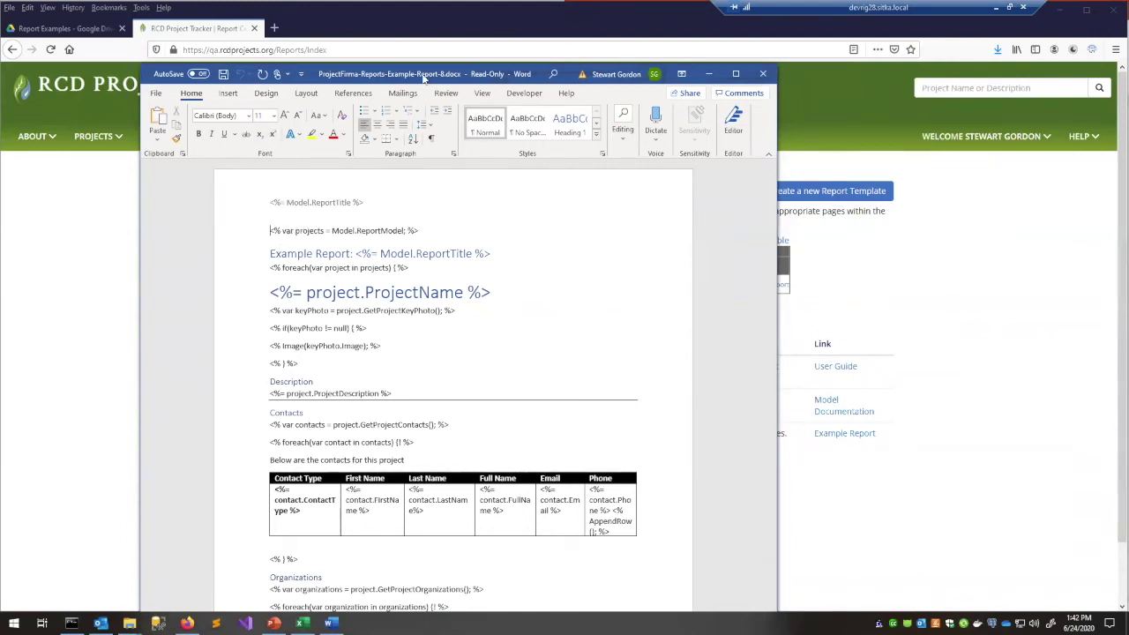
pyautogui.press('super+Left')
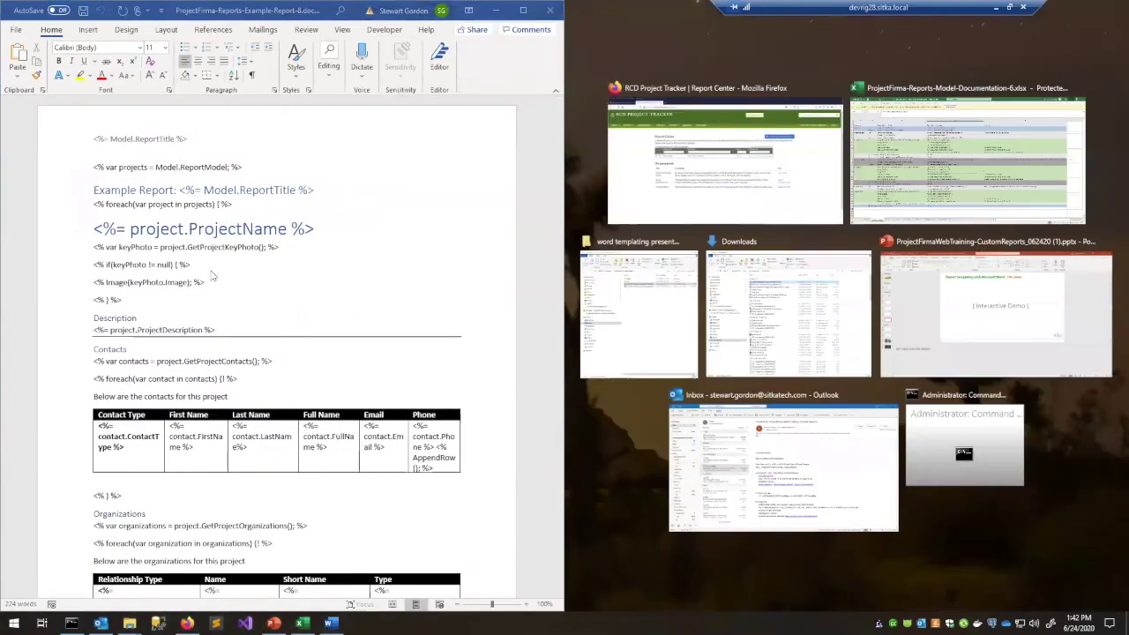
pyautogui.click(725, 158)
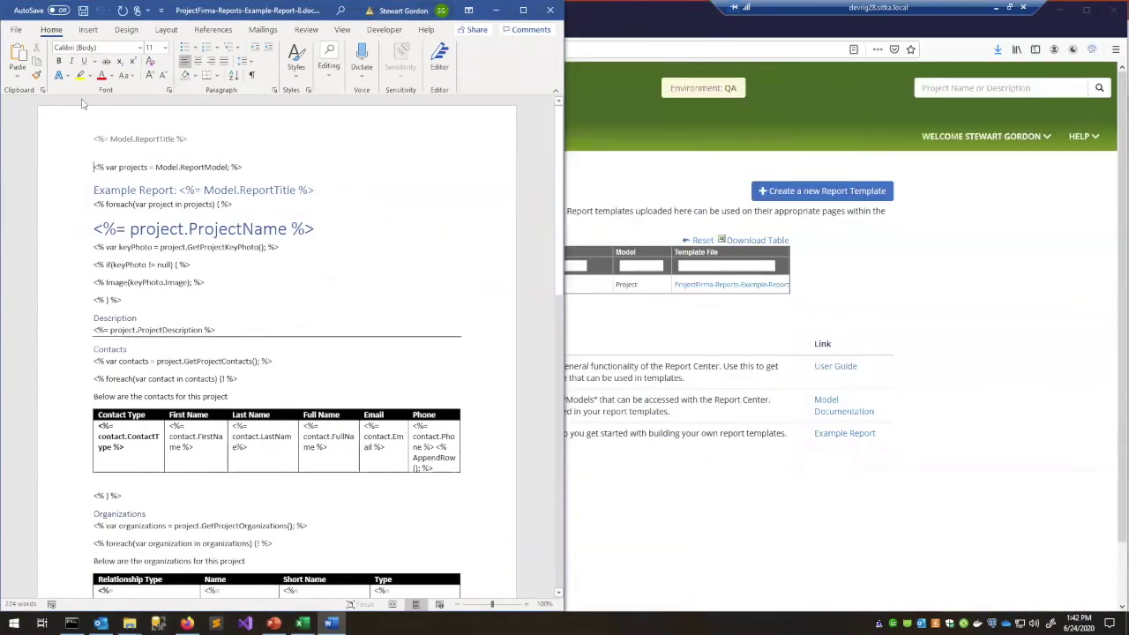
# - Add the built-in Filigree cover page to the Example Report template
pyautogui.click(88, 29)
pyautogui.click(129, 30)
pyautogui.click(166, 30)
pyautogui.click(199, 31)
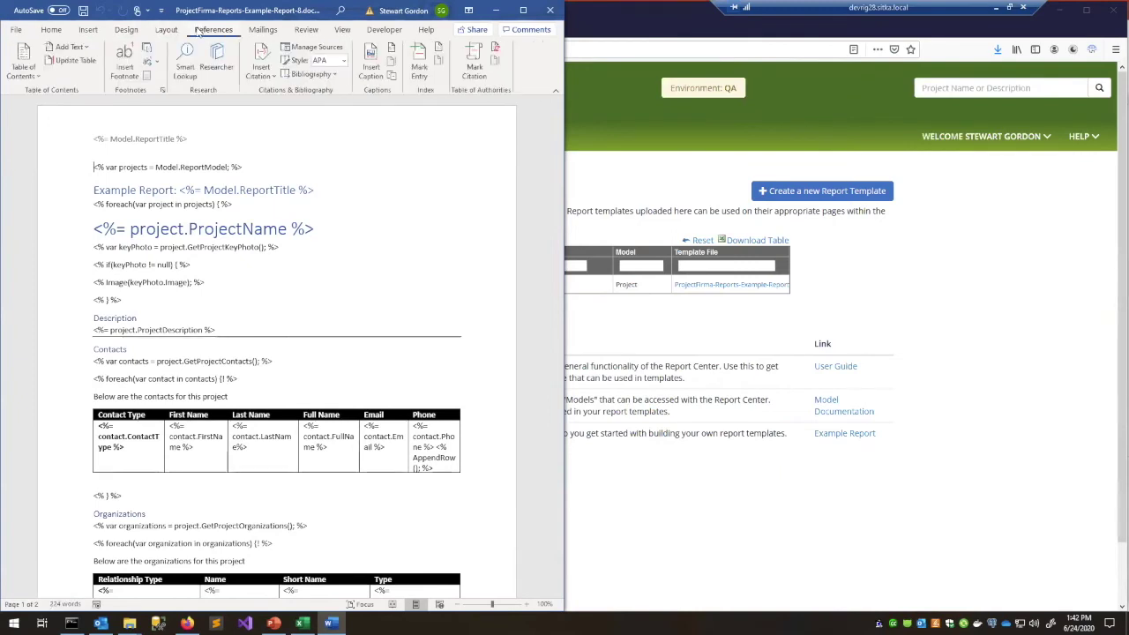
pyautogui.click(87, 30)
pyautogui.click(17, 73)
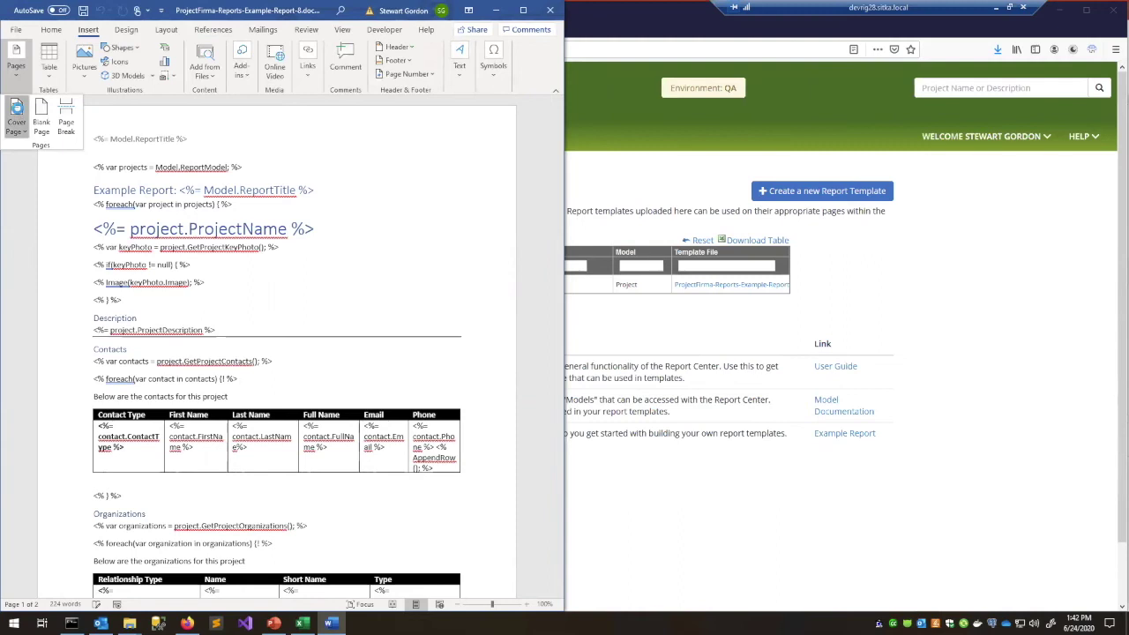
pyautogui.click(17, 120)
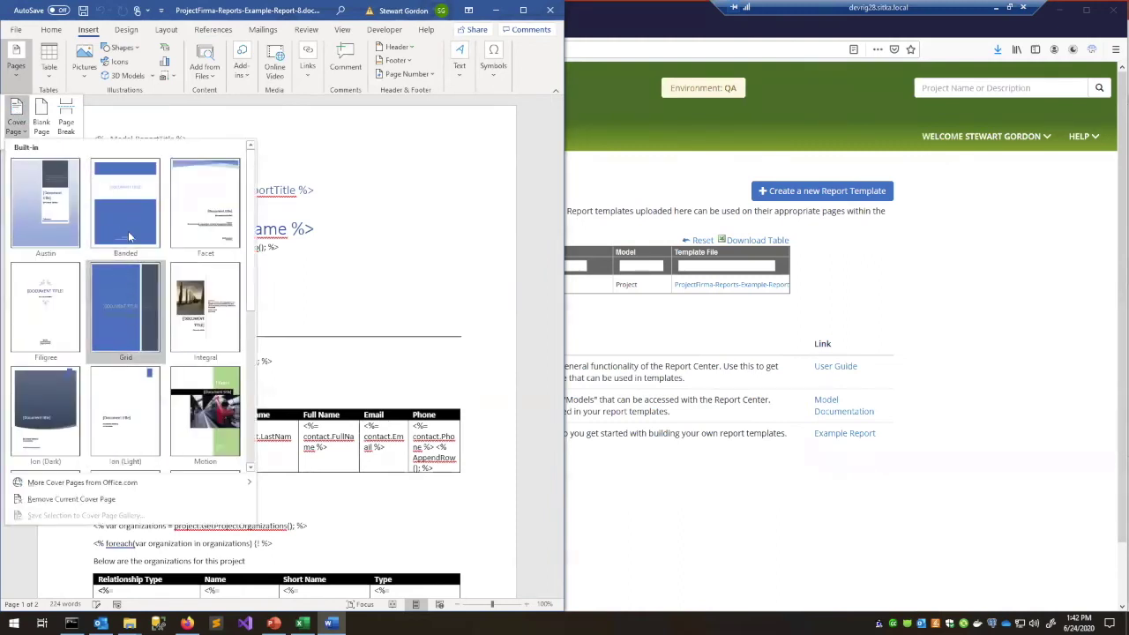
pyautogui.click(49, 296)
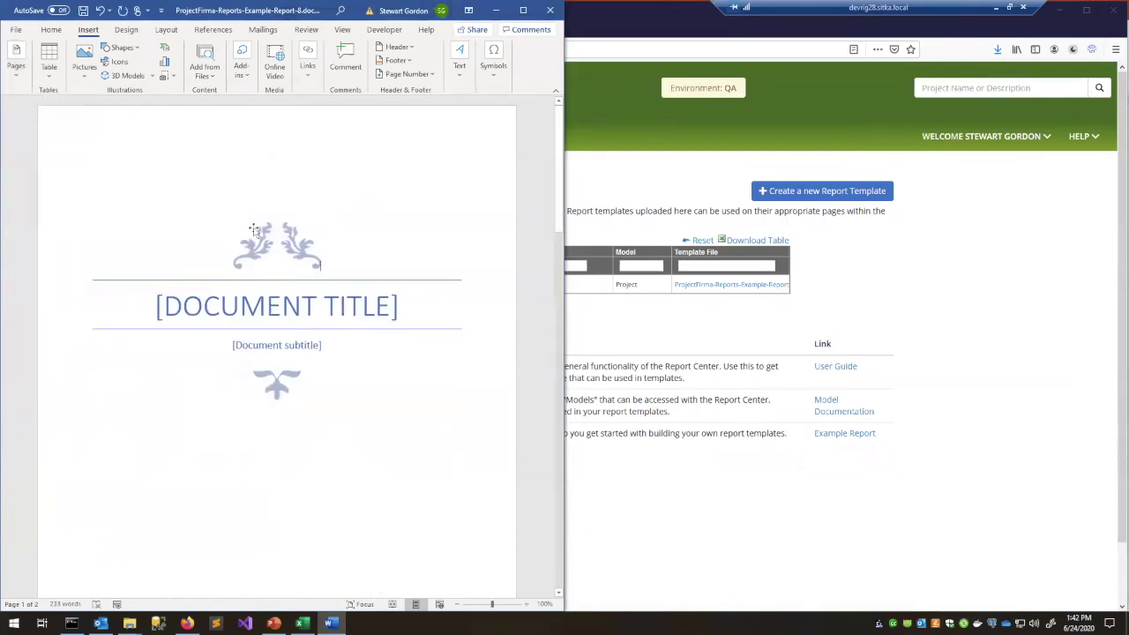
pyautogui.scroll(-3, 348, 291)
pyautogui.scroll(2, 345, 341)
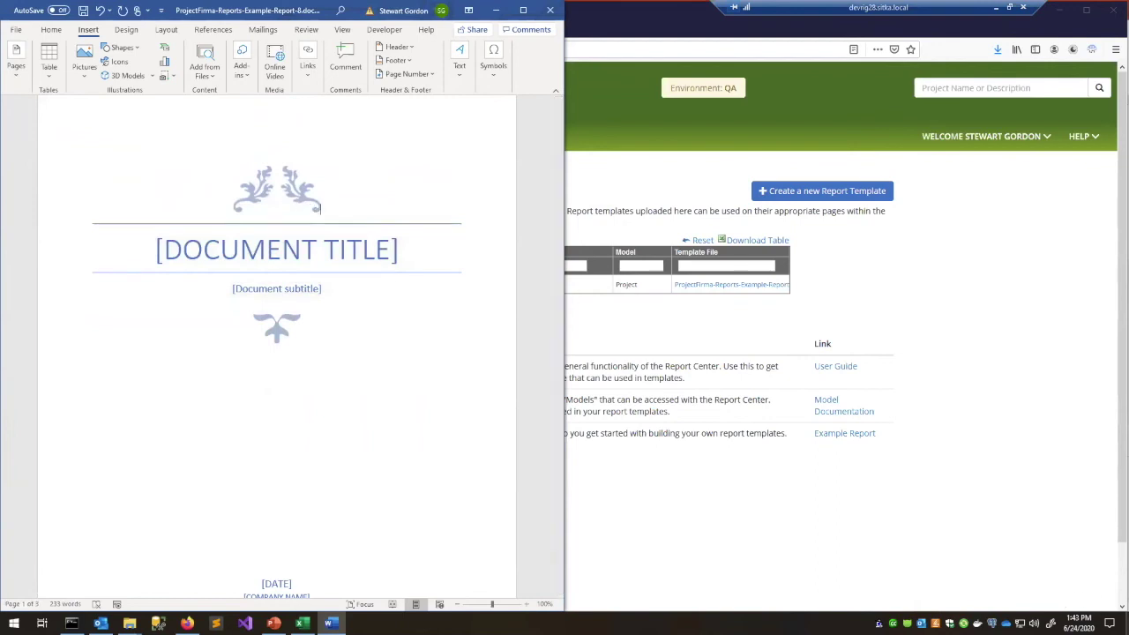
# - Replace the ornament above the cover page's title with the Sitka Technology Group logo from the desktop
pyautogui.click(1126, 623)
pyautogui.press('Right')
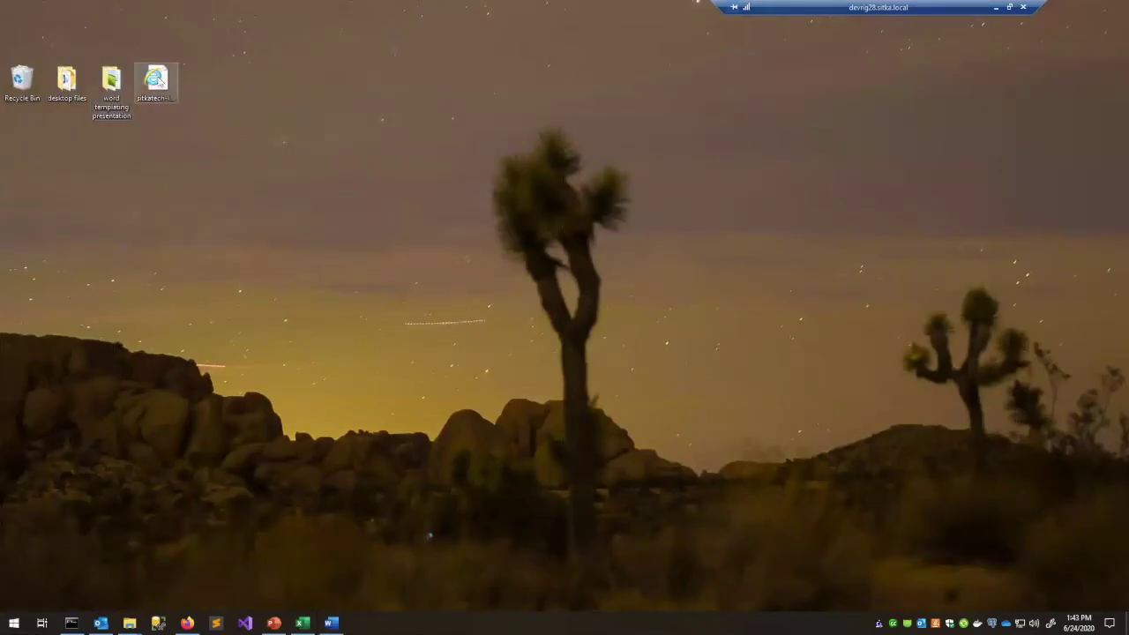
pyautogui.click(330, 623)
pyautogui.click(295, 196)
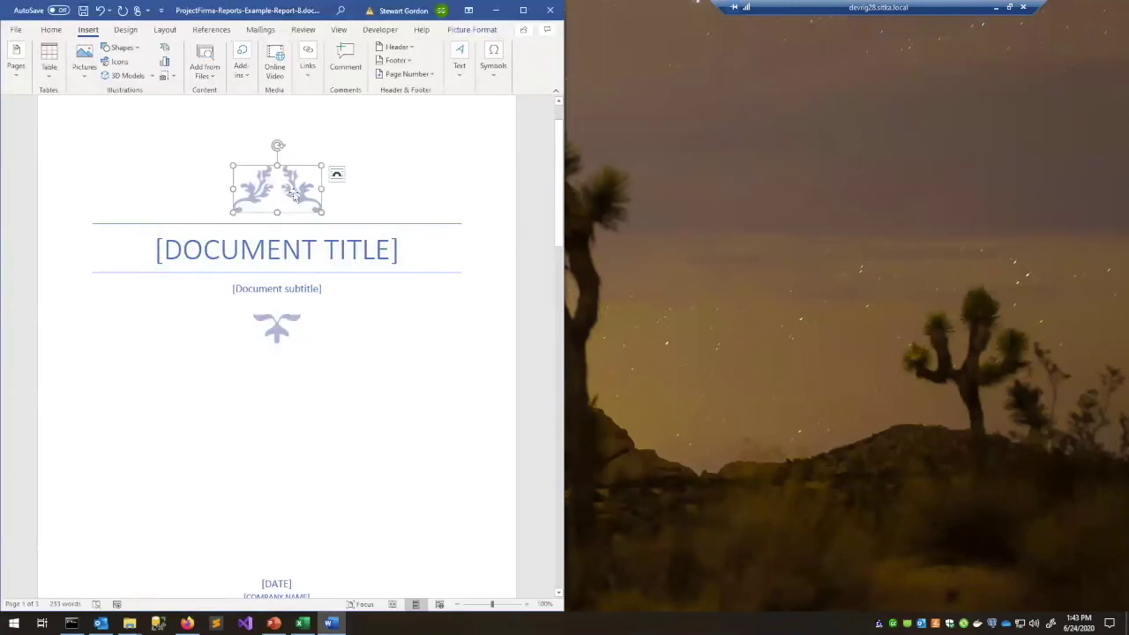
pyautogui.press('Delete')
pyautogui.hotkey('ctrl', 'v')
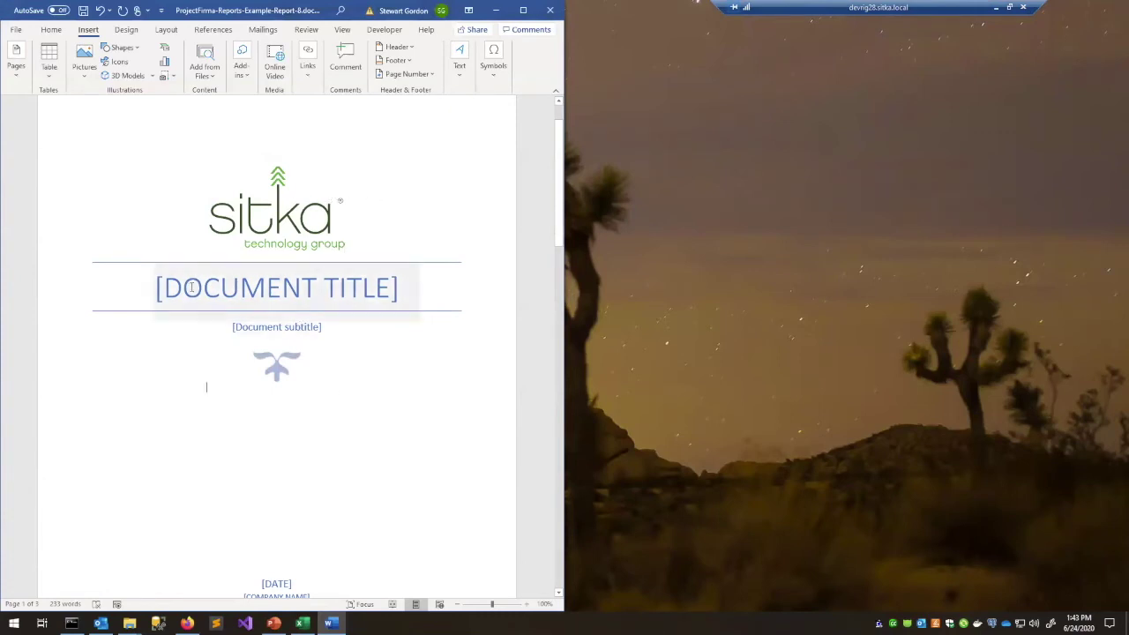
# - Set the cover page's document title to EXAMPLE REPORT
pyautogui.click(159, 288)
pyautogui.scroll(-1, 205, 394)
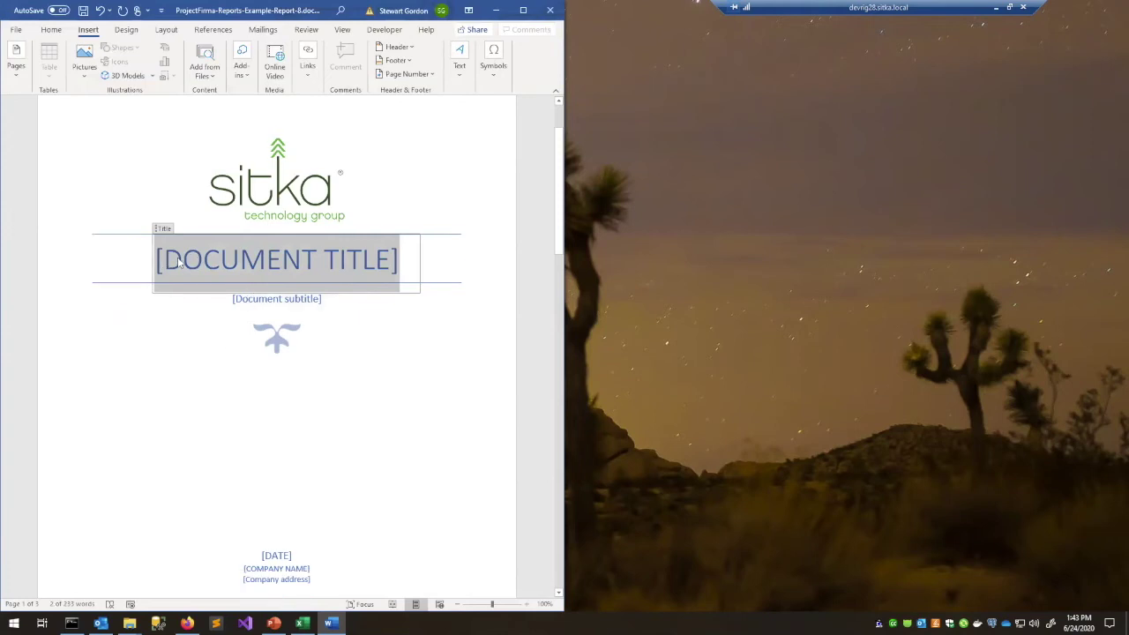
pyautogui.click(403, 263)
pyautogui.tripleClick(199, 266)
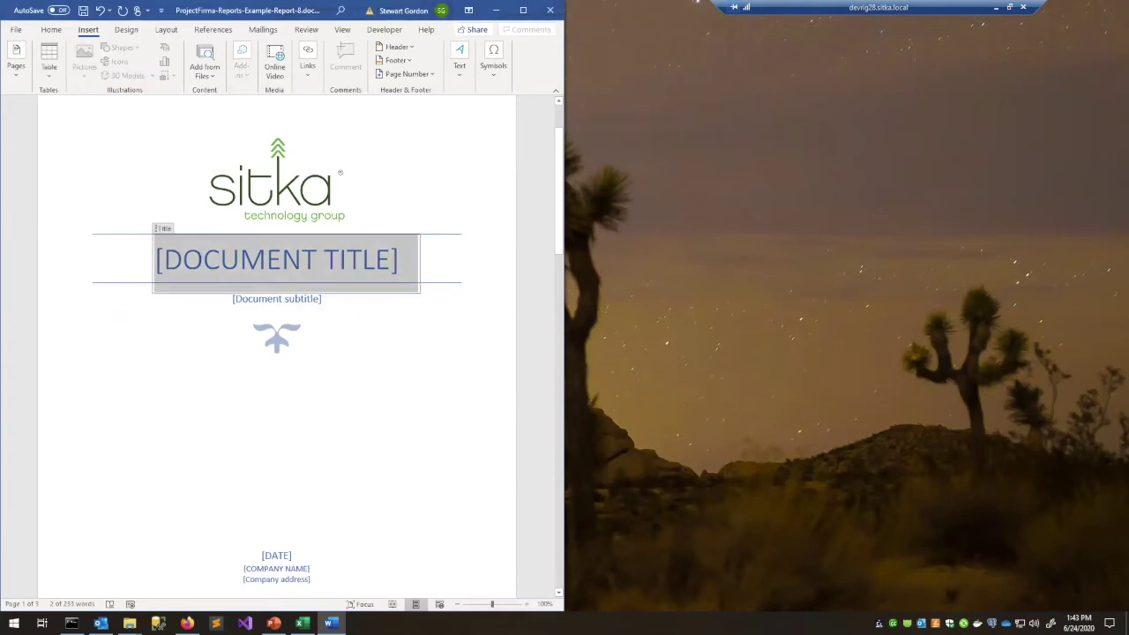
pyautogui.write('EXAMPLE REPORT')
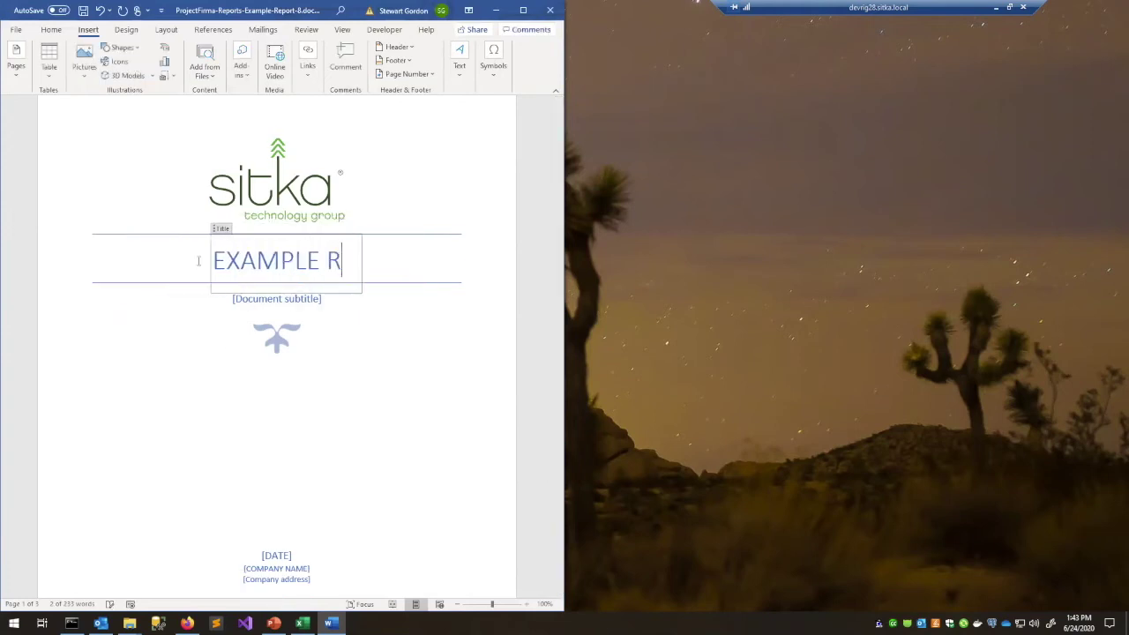
# - Set the cover page's subtitle to "Showing off the report templating"
pyautogui.click(313, 299)
pyautogui.click(324, 299)
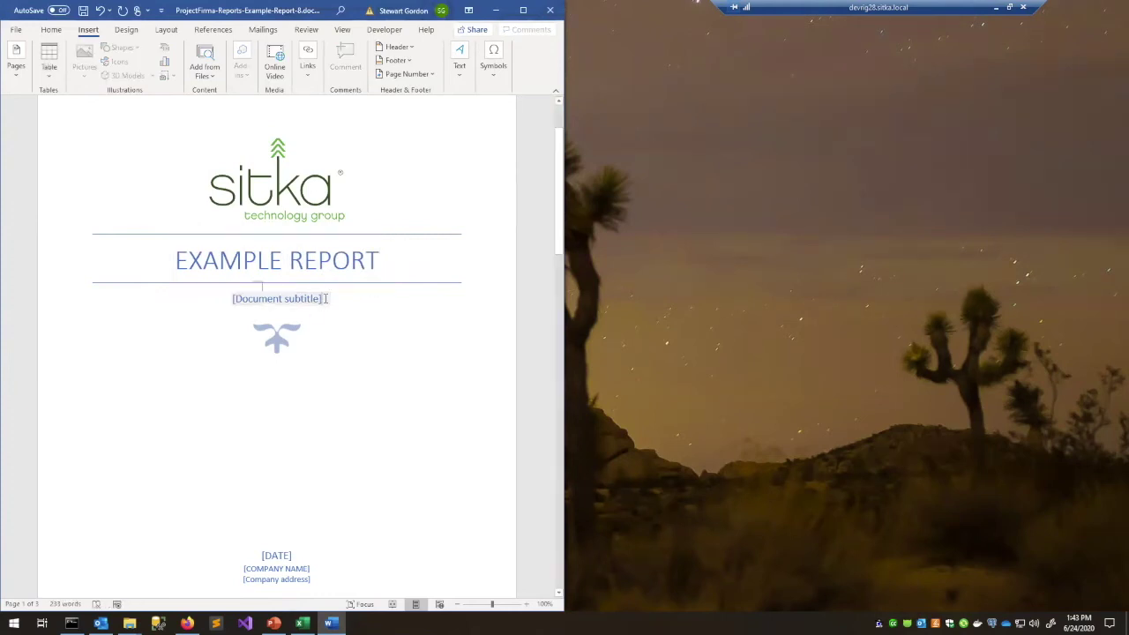
pyautogui.click(237, 301)
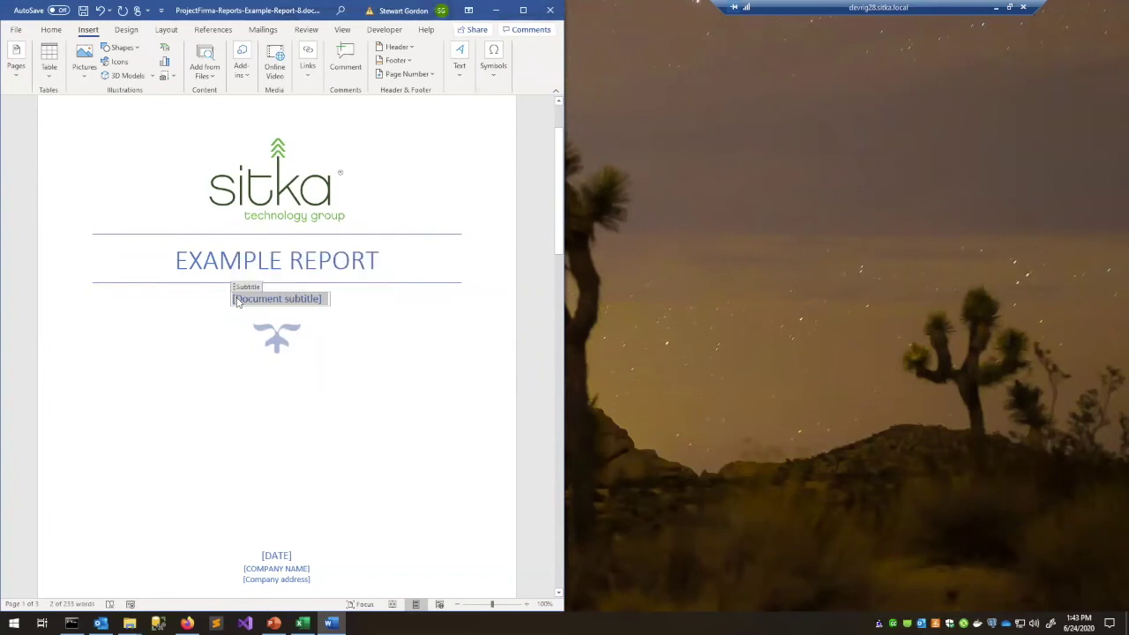
pyautogui.write('Showing off the report templating')
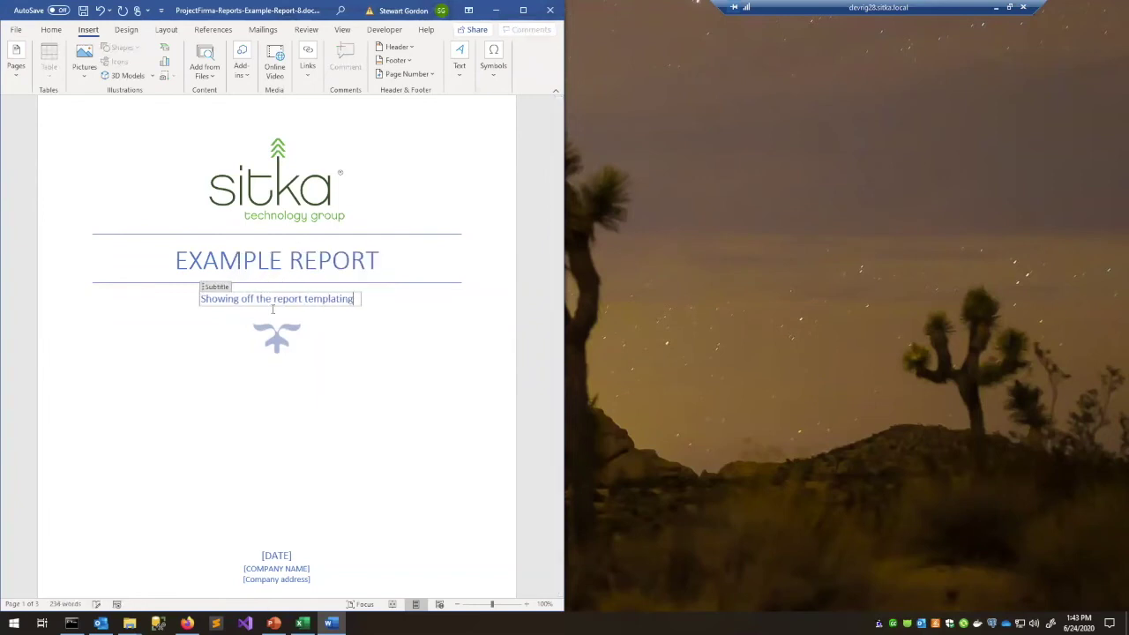
pyautogui.click(365, 454)
# - Delete the company name and company address placeholders below the date on the cover page
pyautogui.scroll(-3, 360, 453)
pyautogui.moveTo(280, 379); pyautogui.dragTo(320, 411)
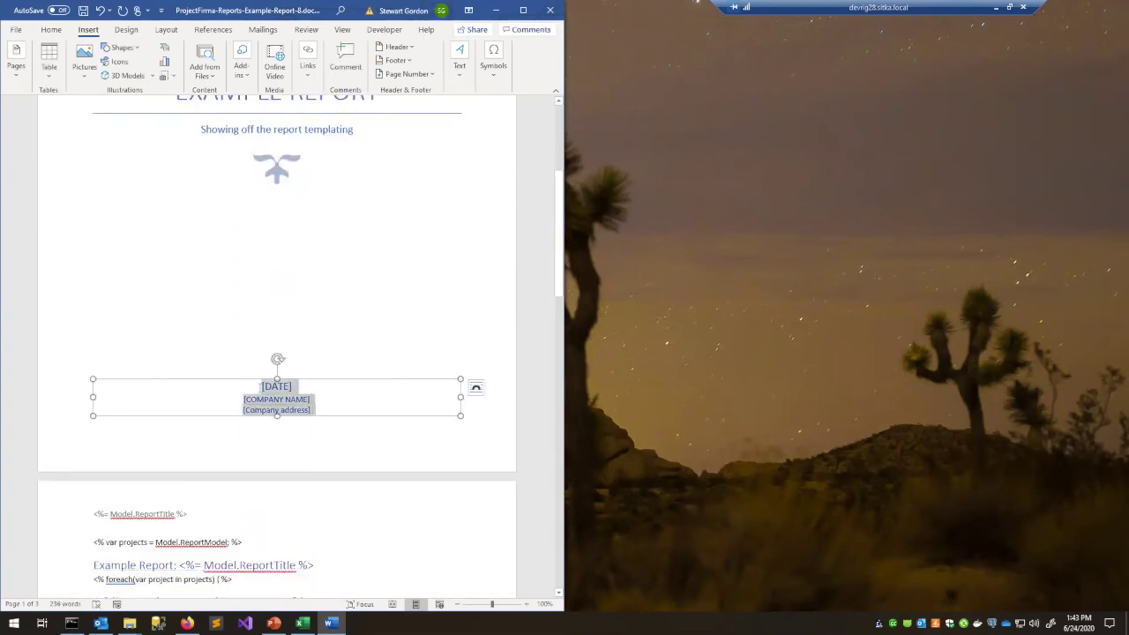
pyautogui.moveTo(243, 398); pyautogui.dragTo(300, 407)
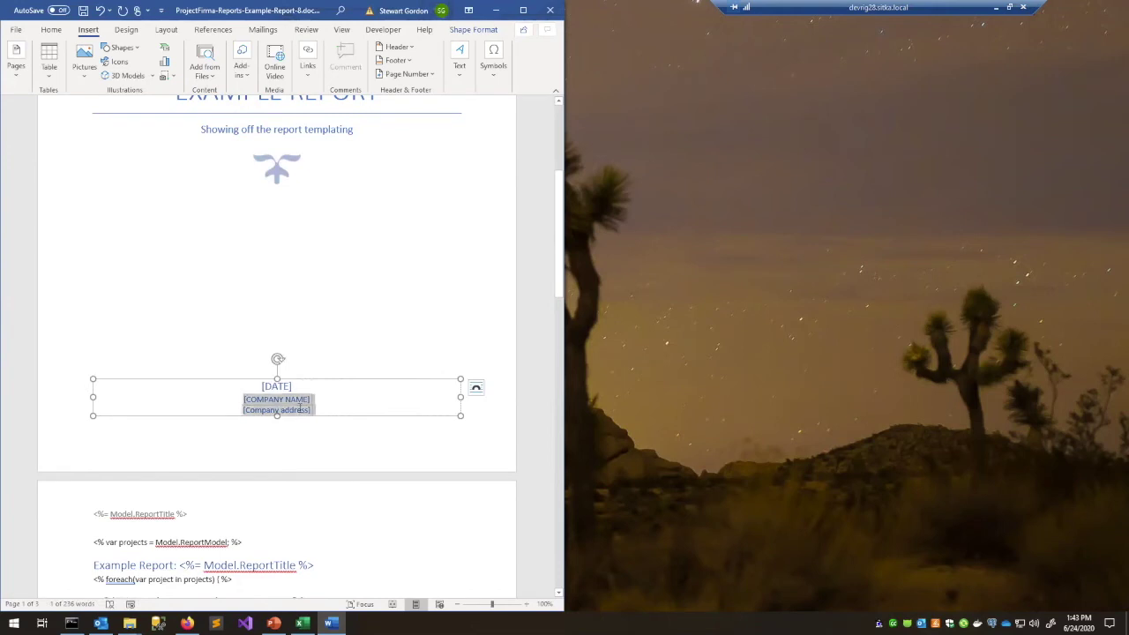
pyautogui.press('Delete')
# - Copy the <%= DateTime.Now %> code from the template's page footer and return to the document body
pyautogui.scroll(-4, 298, 450)
pyautogui.scroll(-7, 263, 455)
pyautogui.doubleClick(233, 446)
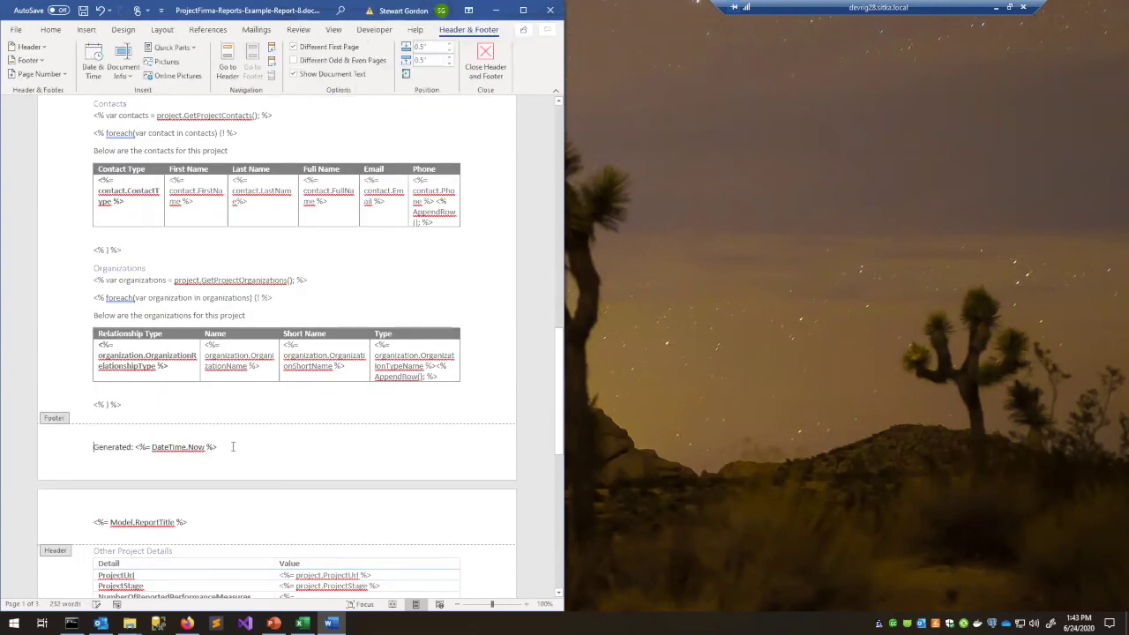
pyautogui.moveTo(184, 444); pyautogui.dragTo(137, 447)
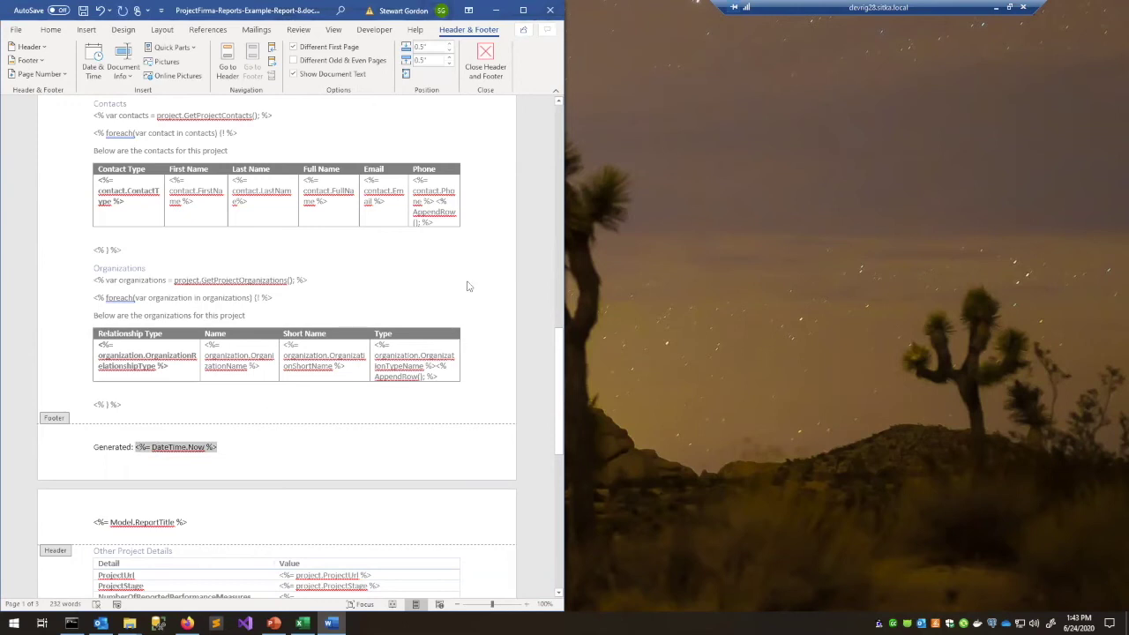
pyautogui.doubleClick(474, 249)
# - Replace the cover page's date placeholder with the copied <%= DateTime.Now %> code, keeping the cover's text style
pyautogui.scroll(9, 445, 264)
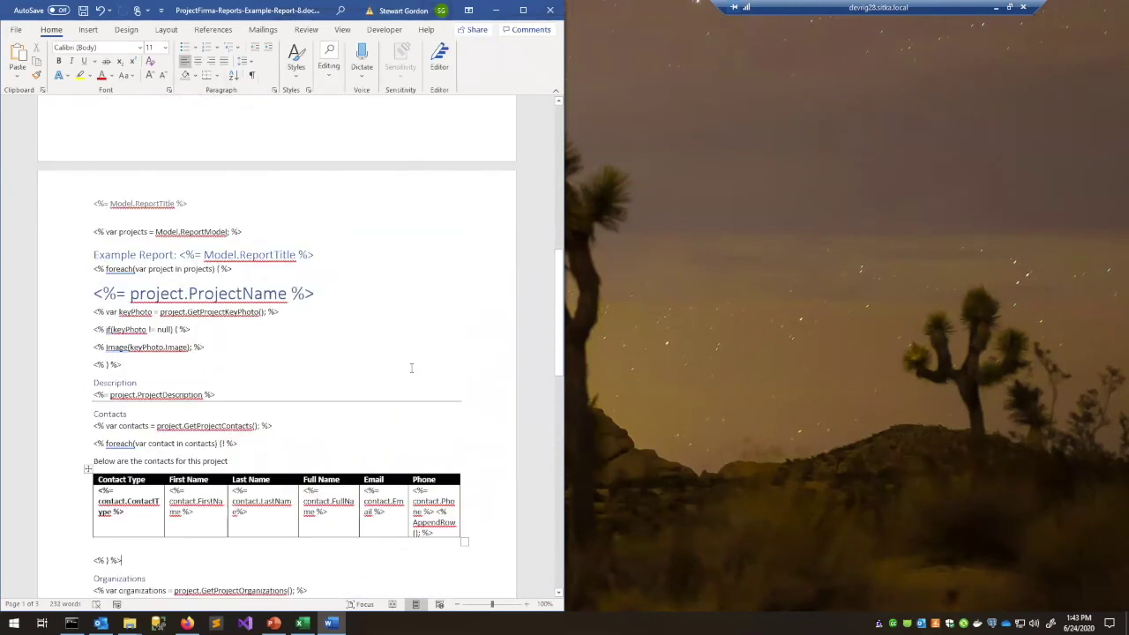
pyautogui.click(284, 301)
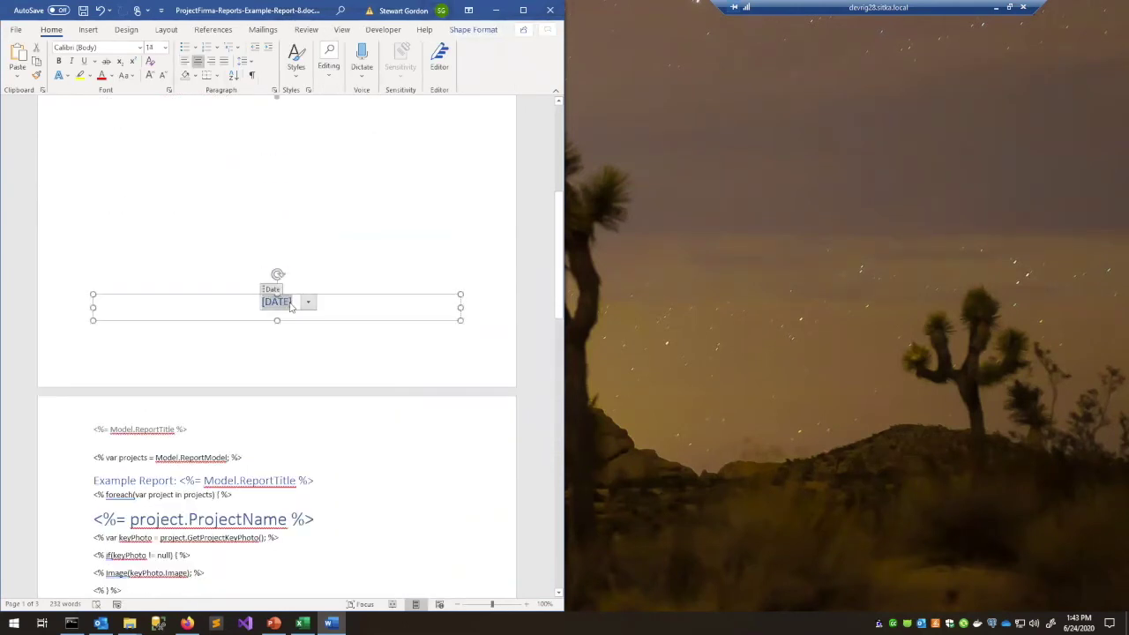
pyautogui.doubleClick(296, 302)
pyautogui.click(294, 302)
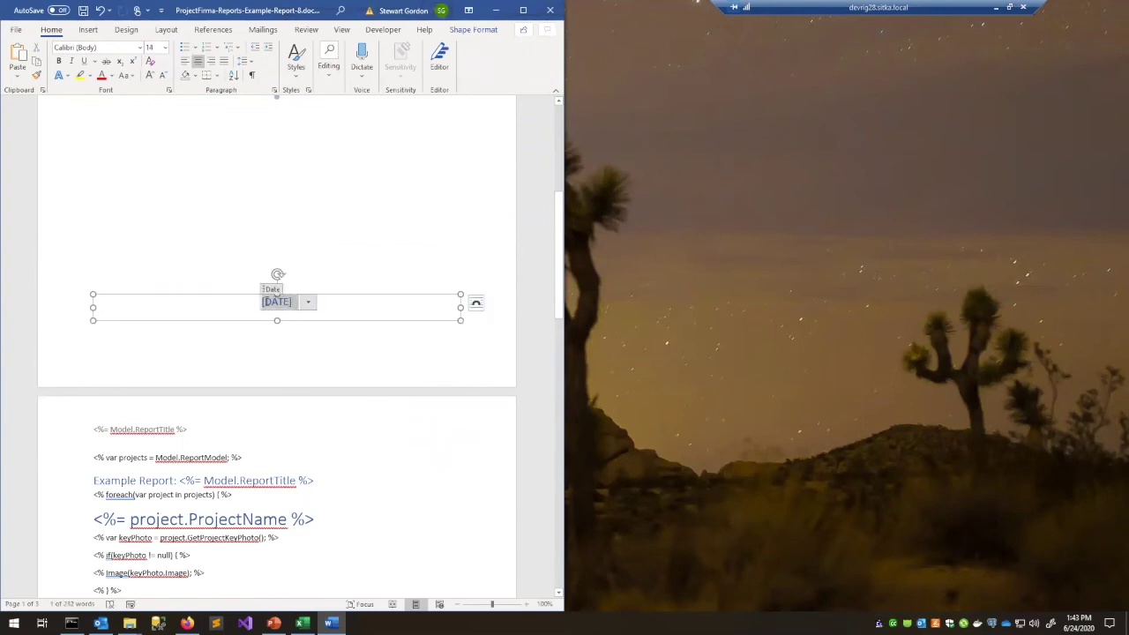
pyautogui.hotkey('ctrl', 'v')
pyautogui.hotkey('ctrl', 'z')
pyautogui.rightClick(280, 304)
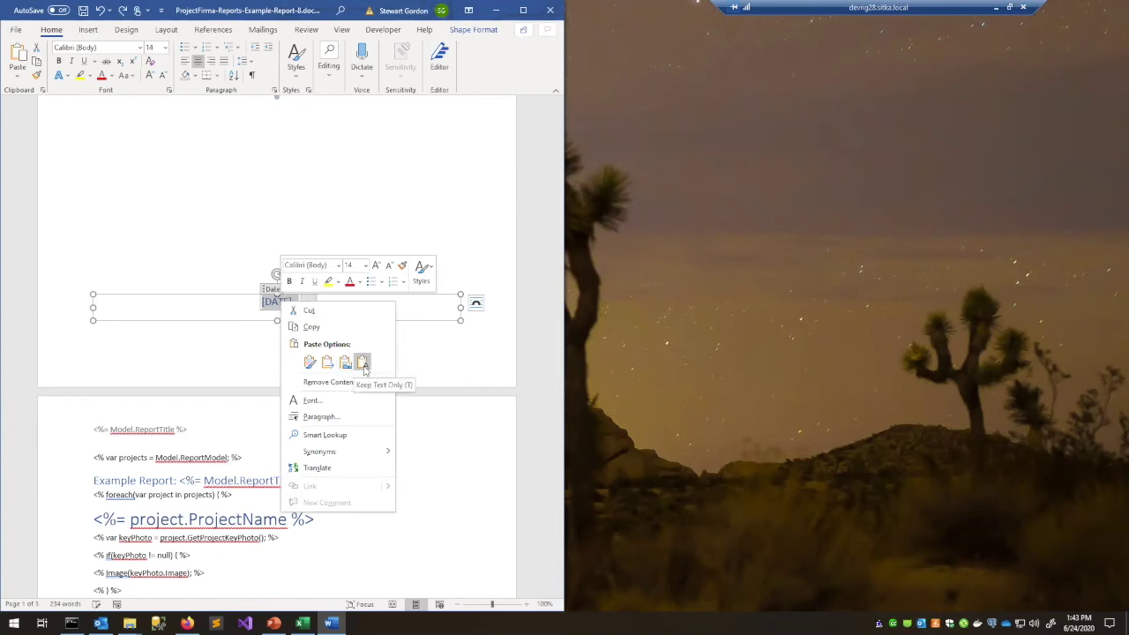
pyautogui.click(327, 362)
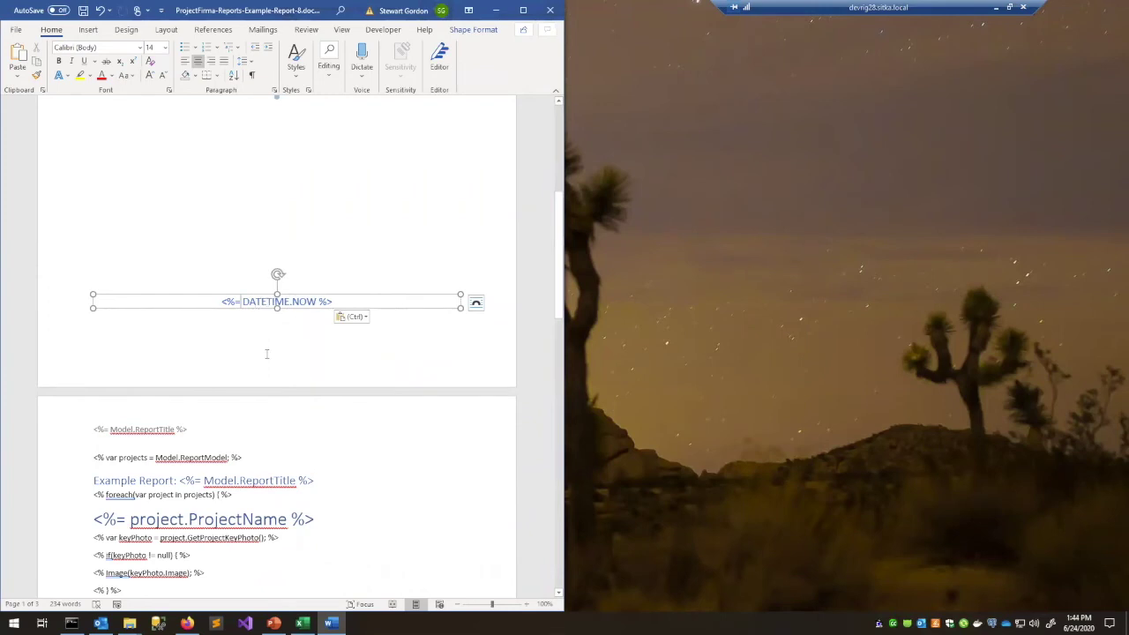
pyautogui.click(333, 452)
# - Review the customized cover page together with the template code on the page that follows it
pyautogui.scroll(-3, 349, 401)
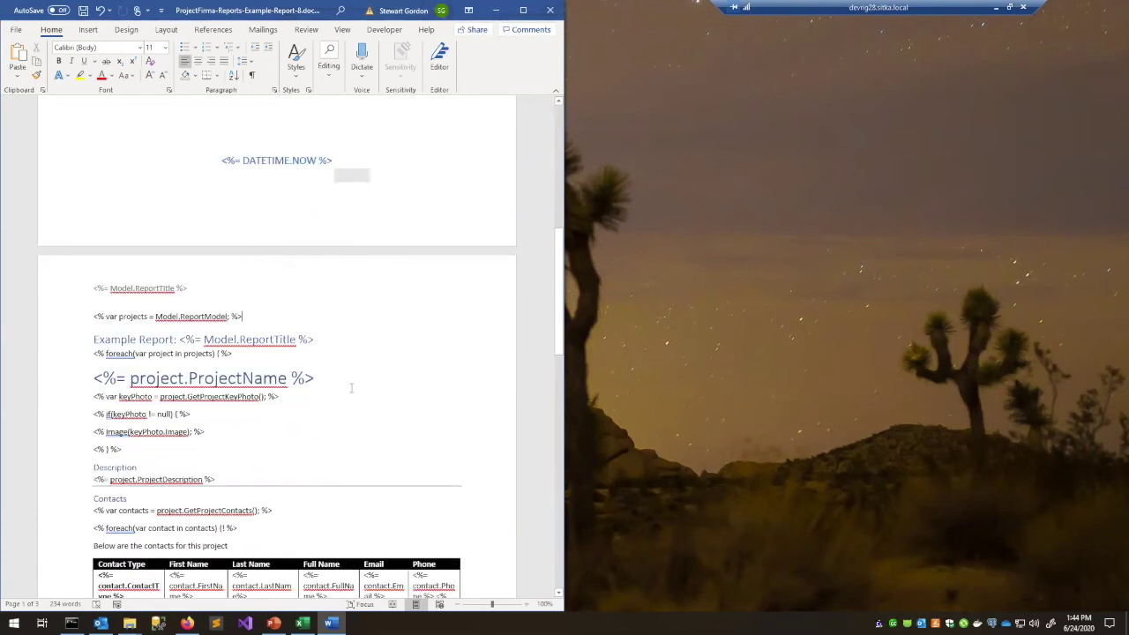
pyautogui.scroll(9, 351, 388)
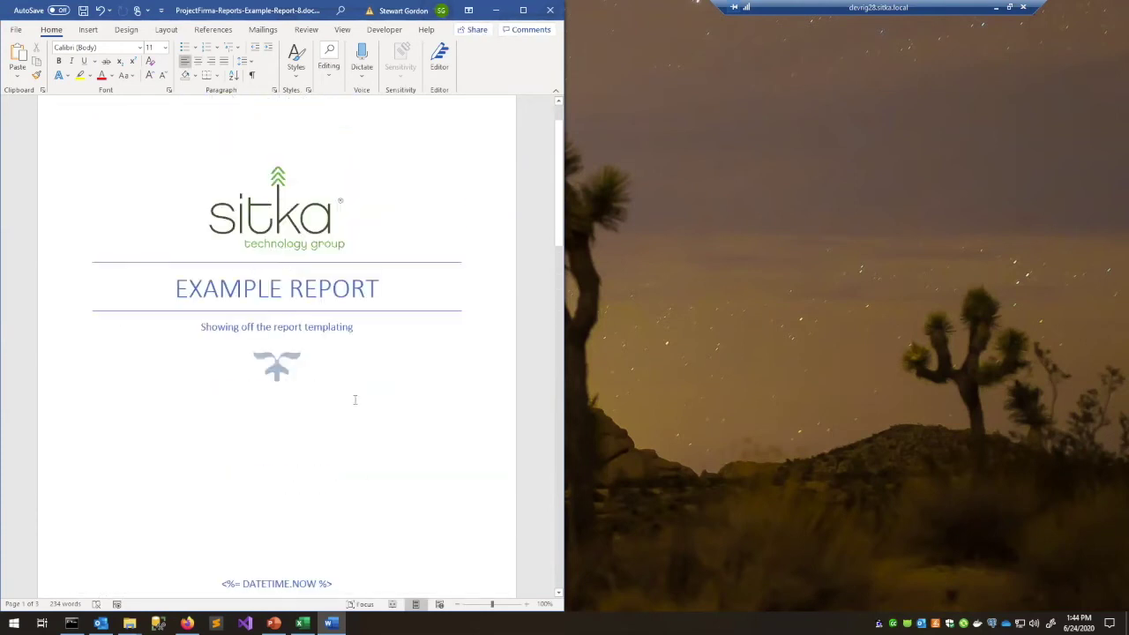
pyautogui.scroll(1, 354, 399)
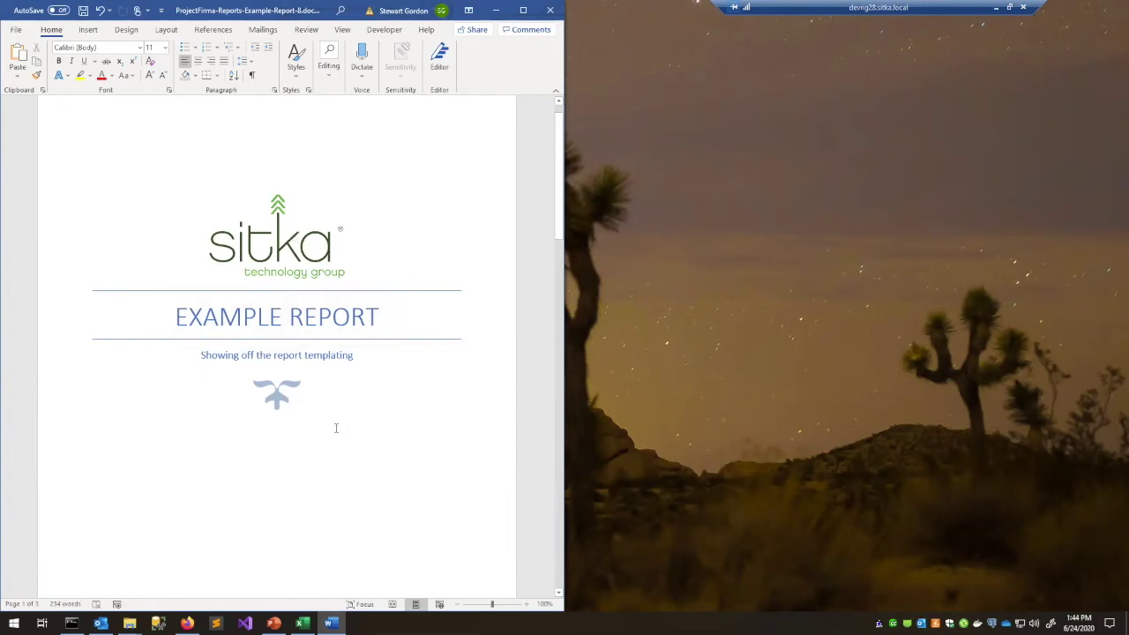
pyautogui.scroll(-10, 338, 423)
pyautogui.scroll(-1, 312, 422)
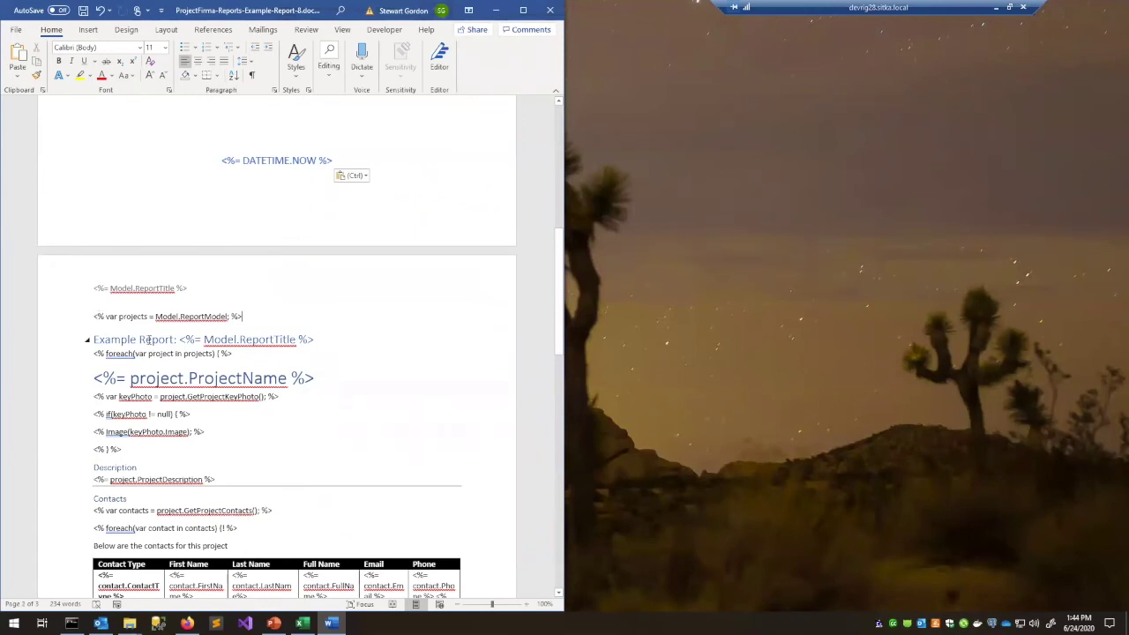
pyautogui.scroll(-2, 149, 341)
pyautogui.scroll(10, 230, 371)
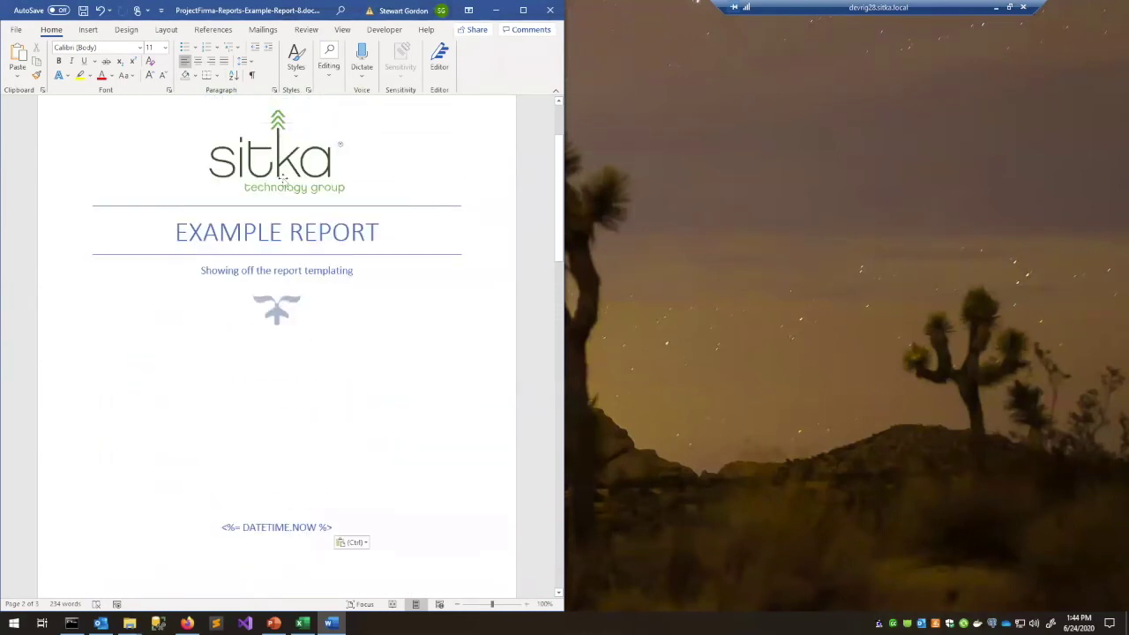
pyautogui.scroll(-7, 307, 384)
pyautogui.scroll(-5, 293, 381)
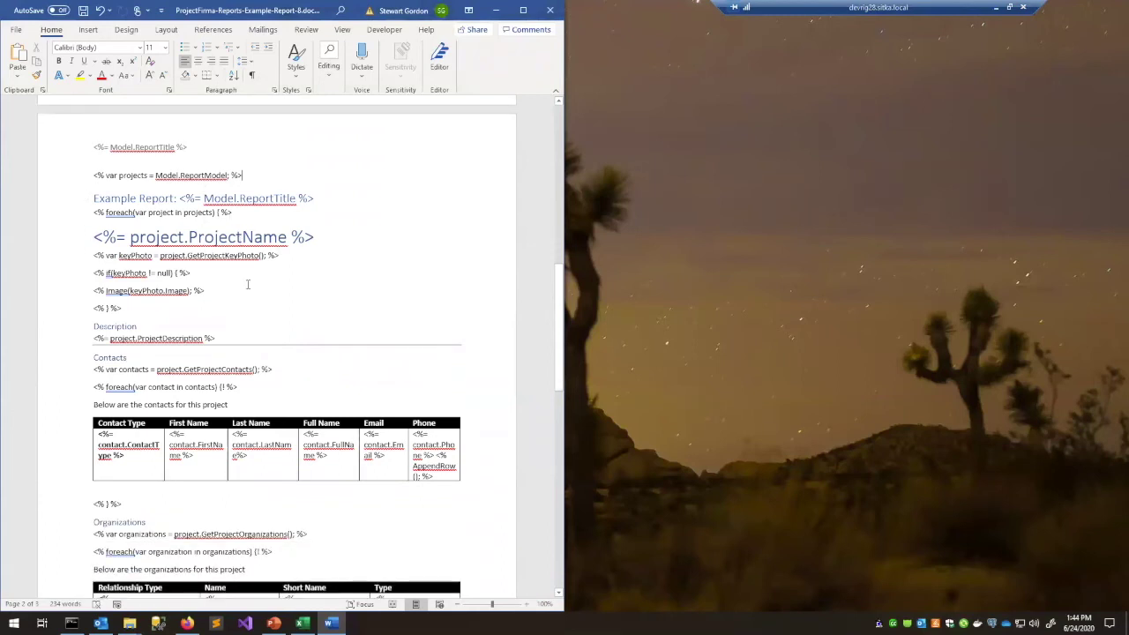
# - Delete the heading line "Example Report: <%= Model.ReportTitle %>" above the projects loop
pyautogui.click(93, 198)
pyautogui.hotkey('ctrl', 'v')
pyautogui.click(99, 200)
pyautogui.scroll(-3, 317, 365)
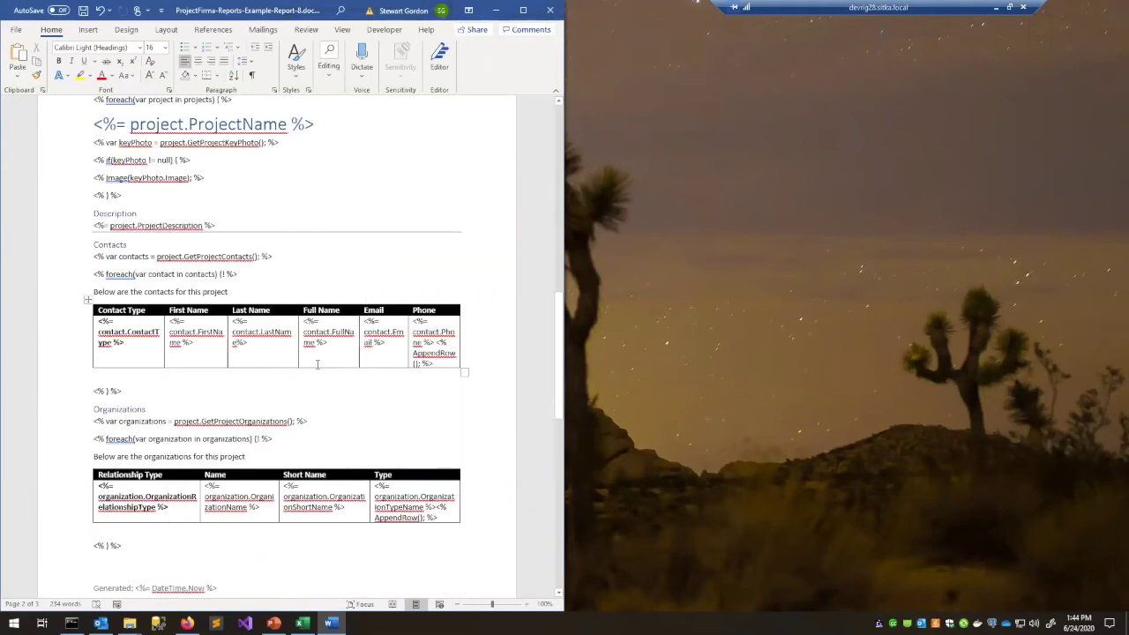
pyautogui.scroll(2, 318, 364)
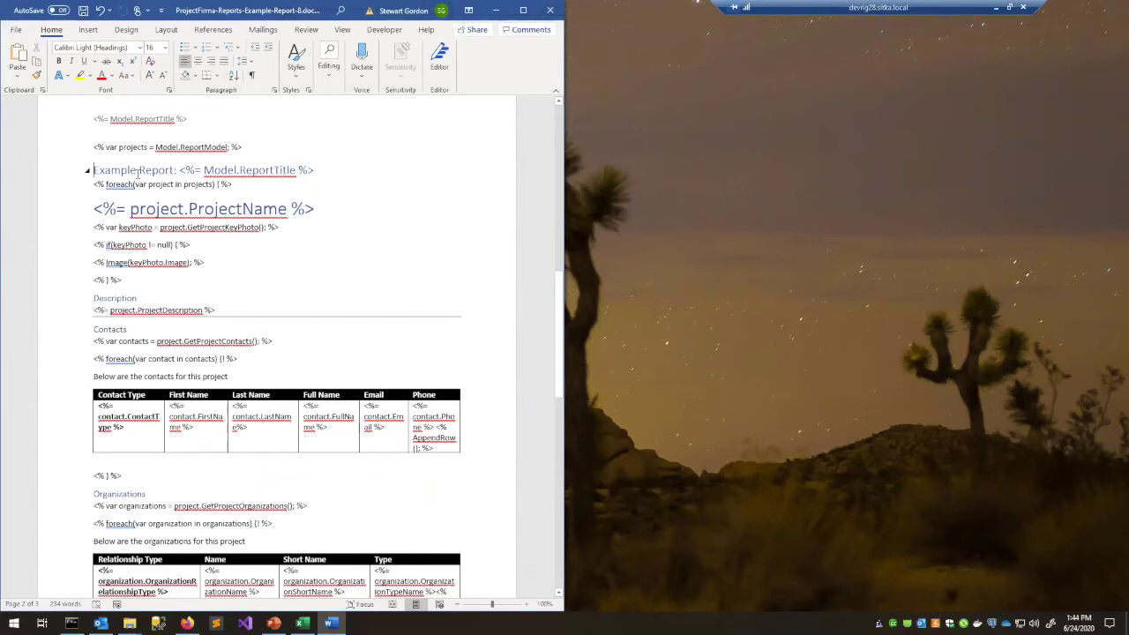
pyautogui.moveTo(138, 173); pyautogui.dragTo(319, 173)
pyautogui.press('Delete')
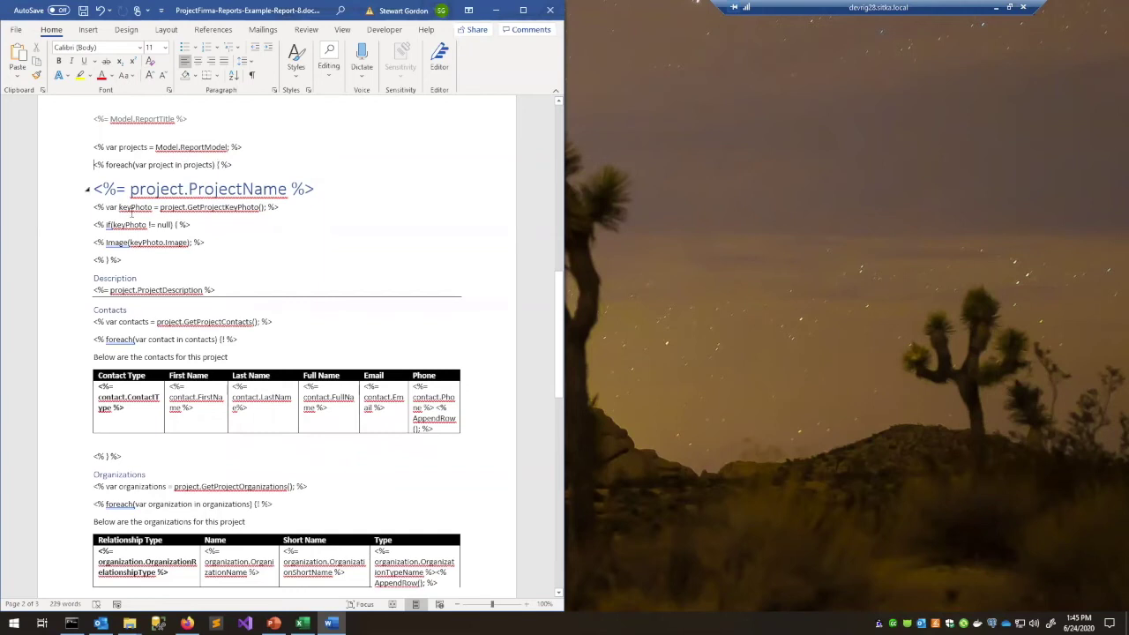
# - Delete the Contacts and Organizations sections, including their loops and tables, from below the project description
pyautogui.scroll(-1, 122, 250)
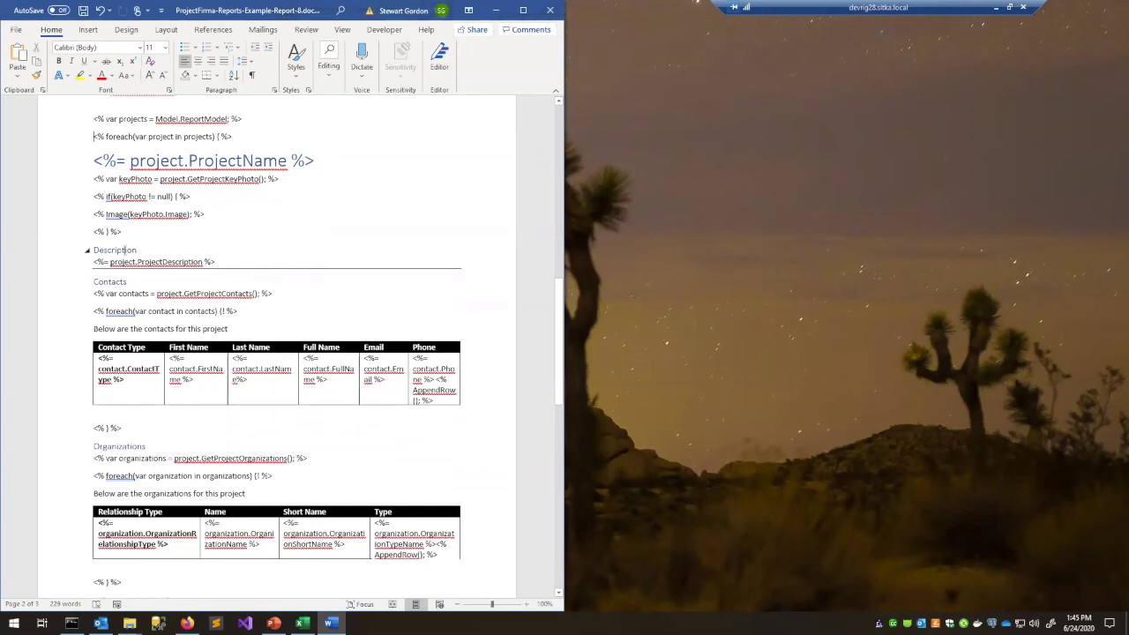
pyautogui.scroll(-2, 128, 275)
pyautogui.moveTo(95, 225); pyautogui.dragTo(436, 512)
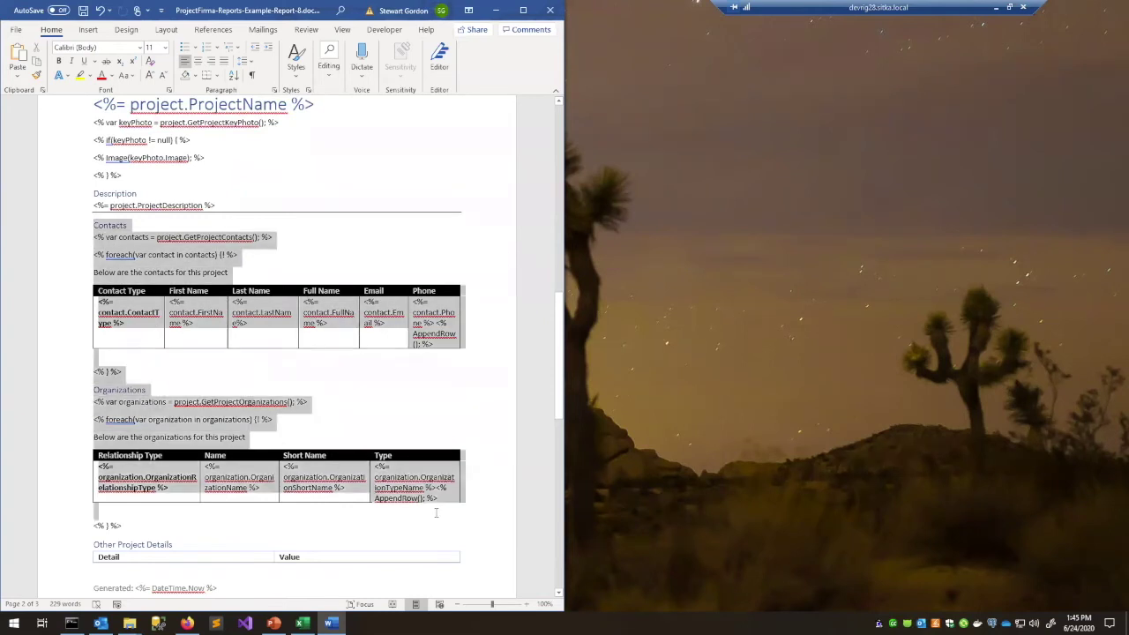
pyautogui.press('Delete')
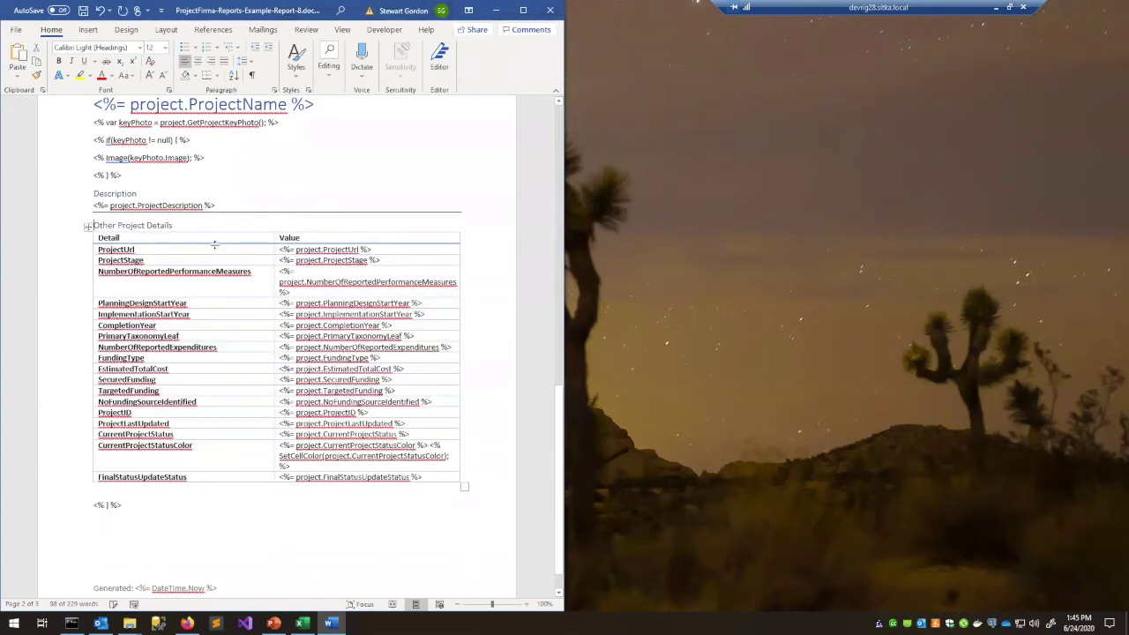
# - Delete the Other Project Details heading and table with the leftover blank line, and minimize the meeting reminder
pyautogui.moveTo(94, 225); pyautogui.dragTo(481, 482)
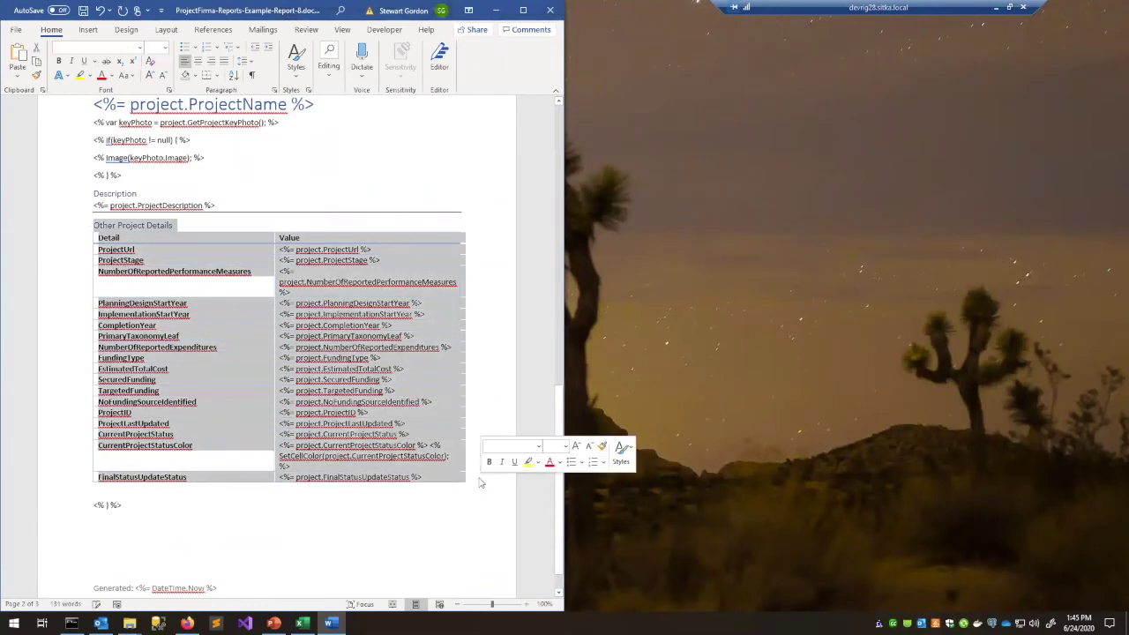
pyautogui.press('Delete')
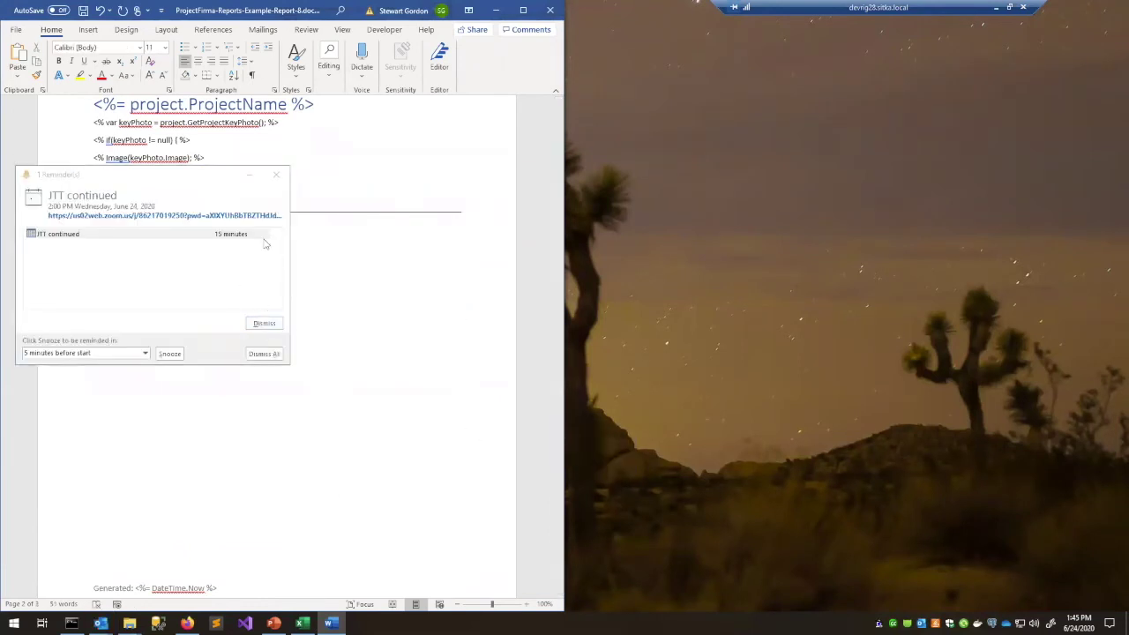
pyautogui.click(248, 175)
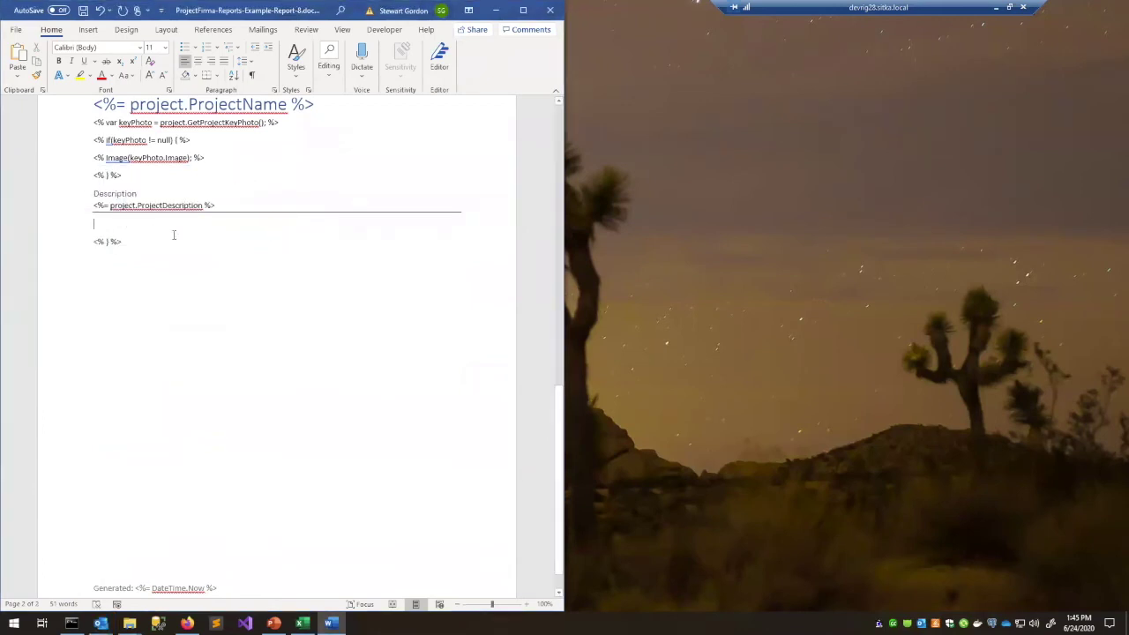
pyautogui.press('BackSpace')
# - Remove the horizontal border line beneath the project description by clearing the borders from the surrounding lines
pyautogui.scroll(1, 154, 229)
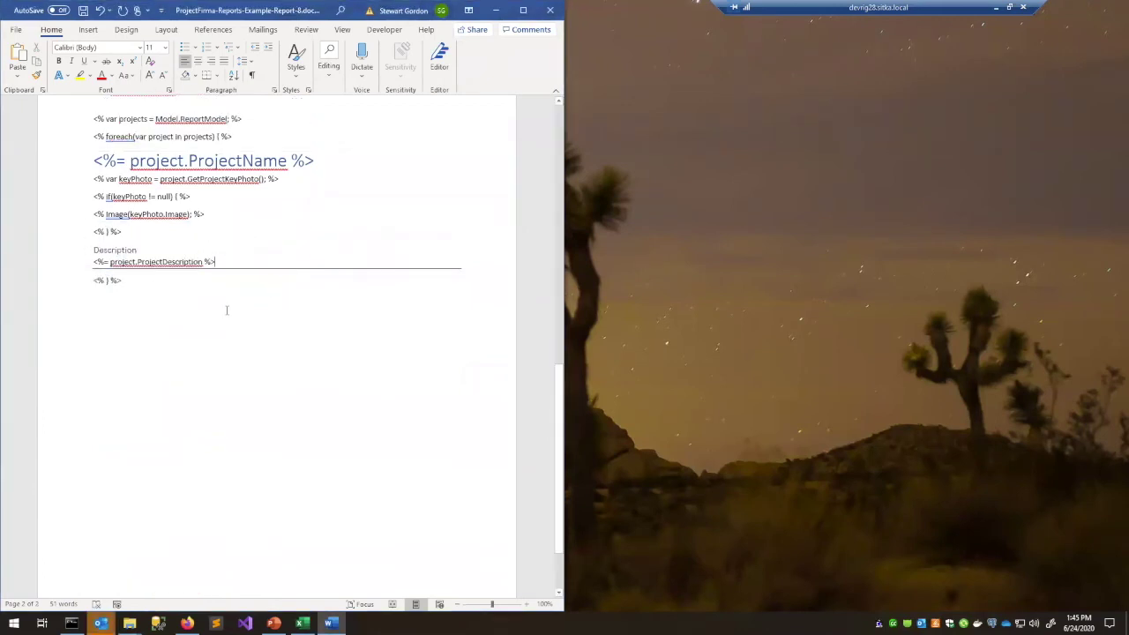
pyautogui.moveTo(226, 312); pyautogui.dragTo(95, 232)
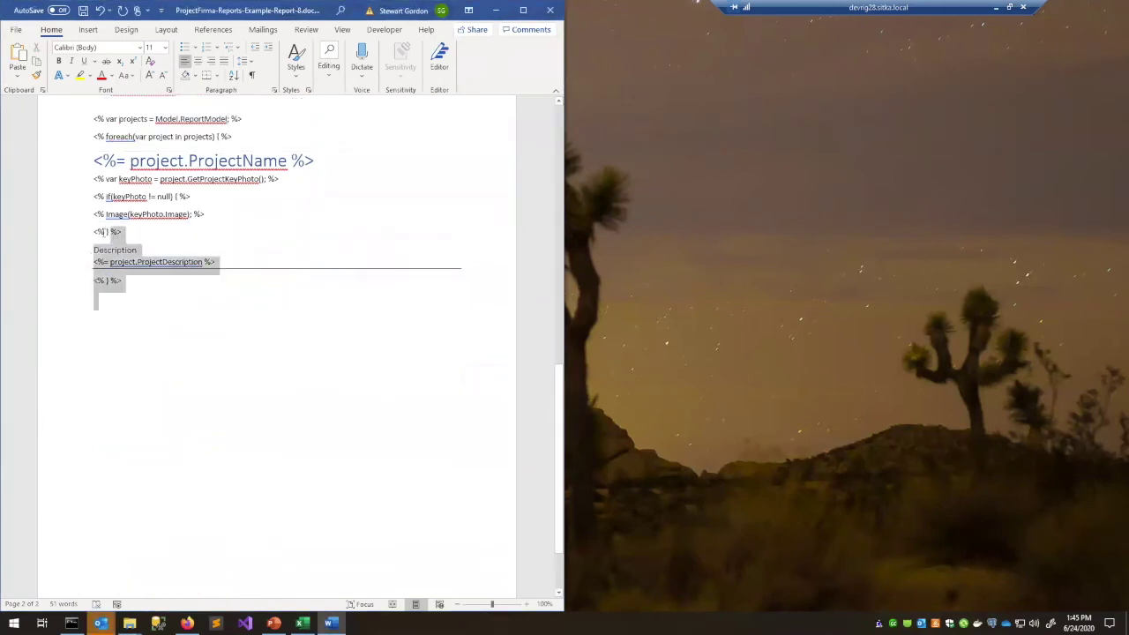
pyautogui.click(216, 76)
pyautogui.click(239, 159)
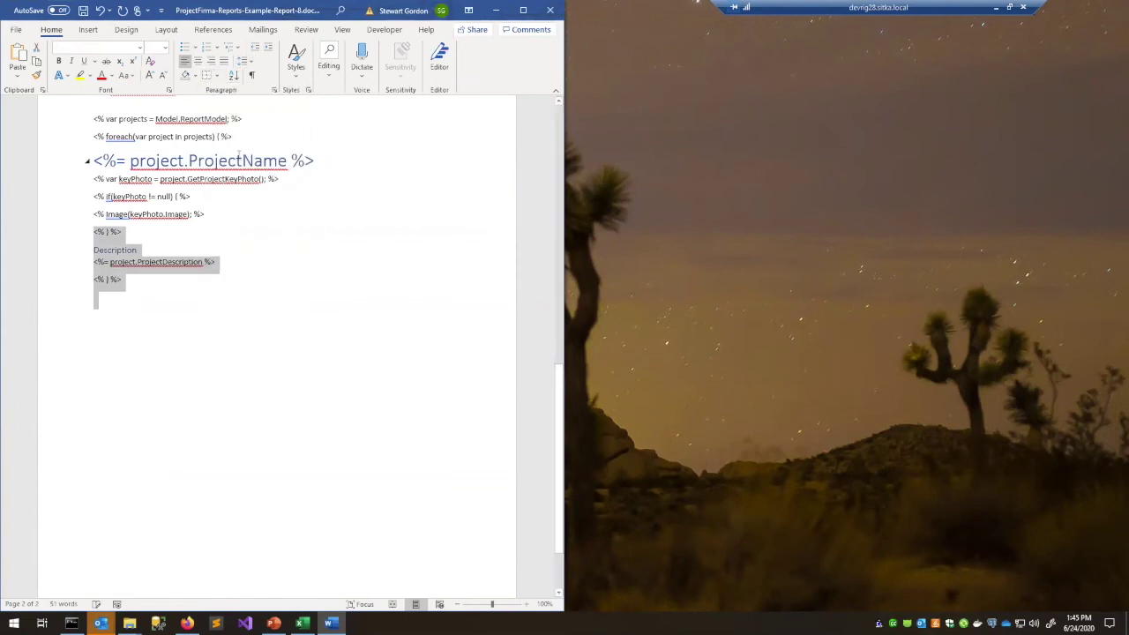
pyautogui.click(232, 262)
pyautogui.scroll(1, 229, 274)
pyautogui.click(235, 388)
pyautogui.press('Return')
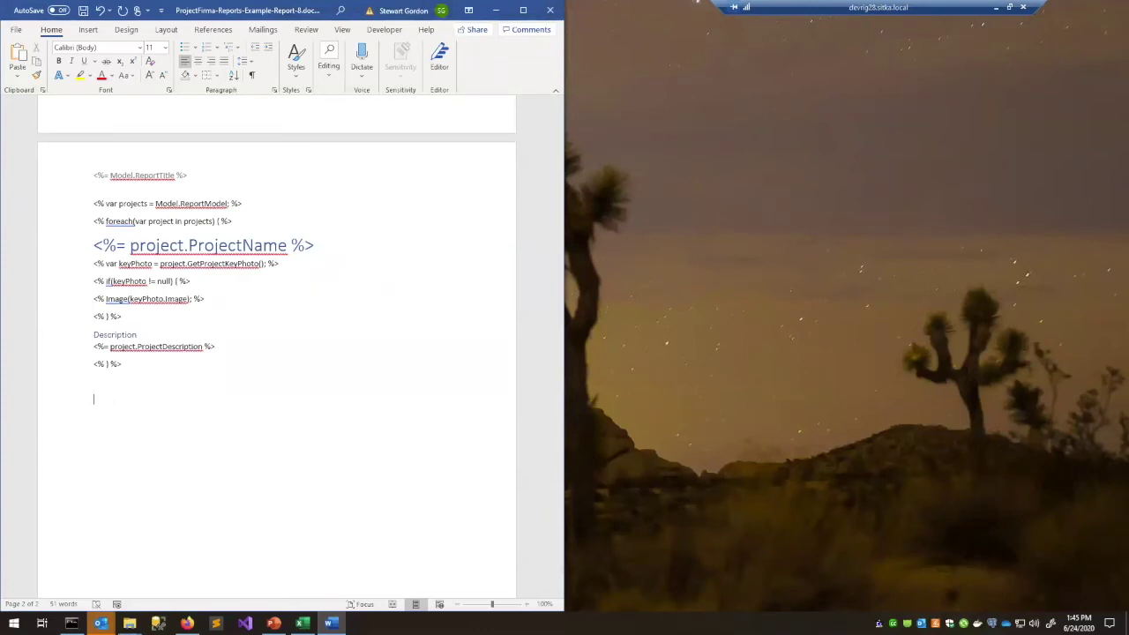
pyautogui.write('<% var beforePhotos = project')
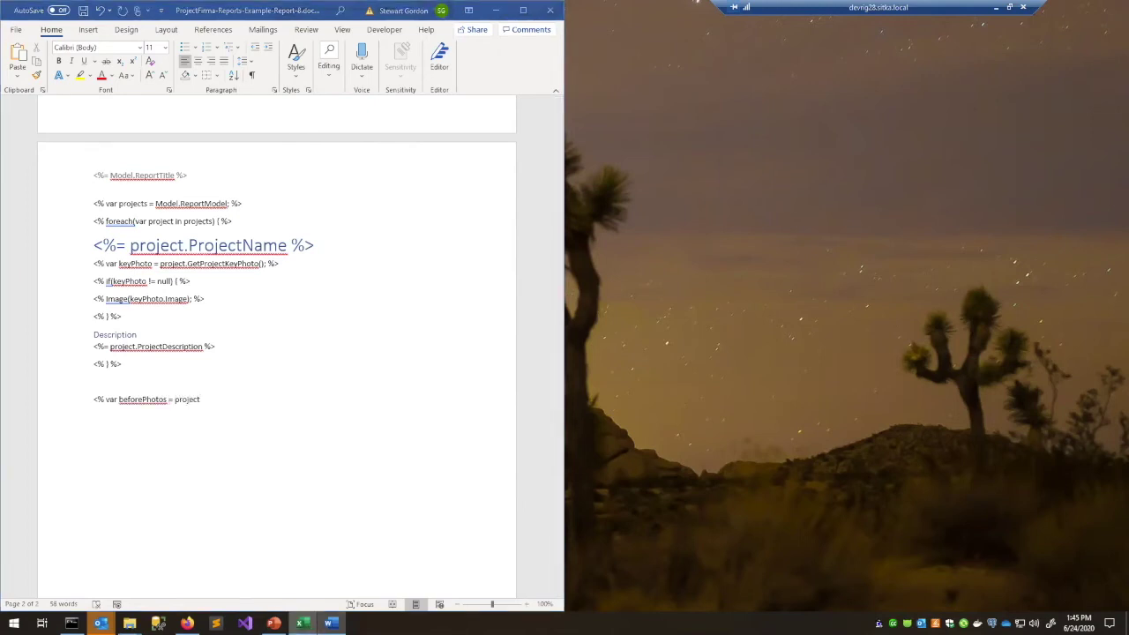
# - Switch to the Excel model documentation and copy the template code for getting project images by "Before" timing from the Project sheet
pyautogui.click(302, 623)
pyautogui.click(79, 589)
pyautogui.click(409, 512)
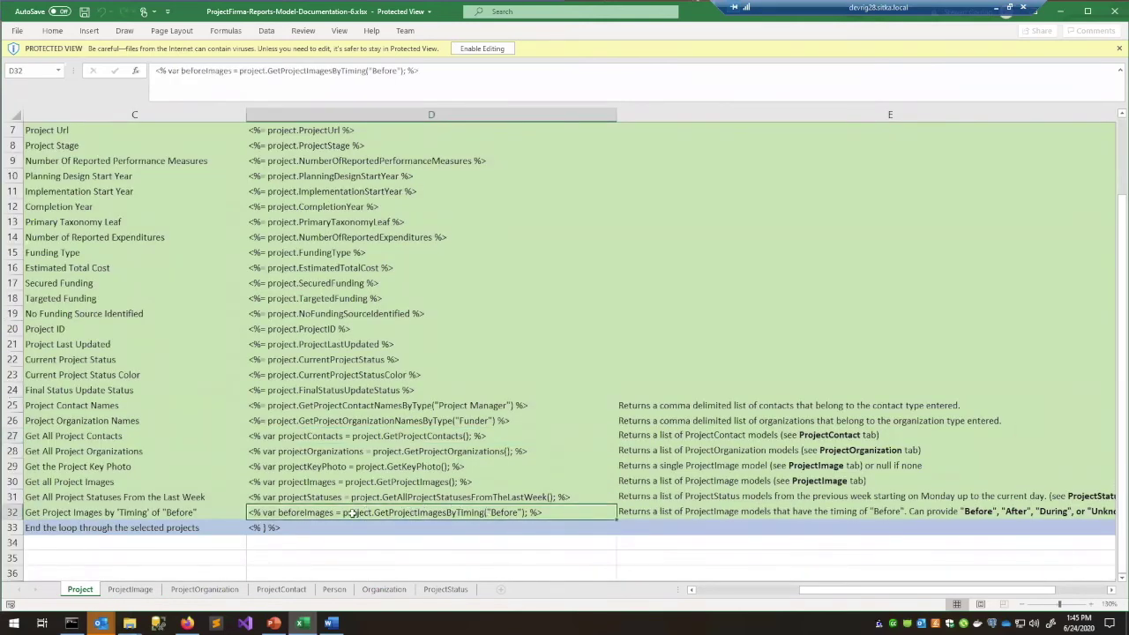
pyautogui.click(438, 71)
pyautogui.press('Return')
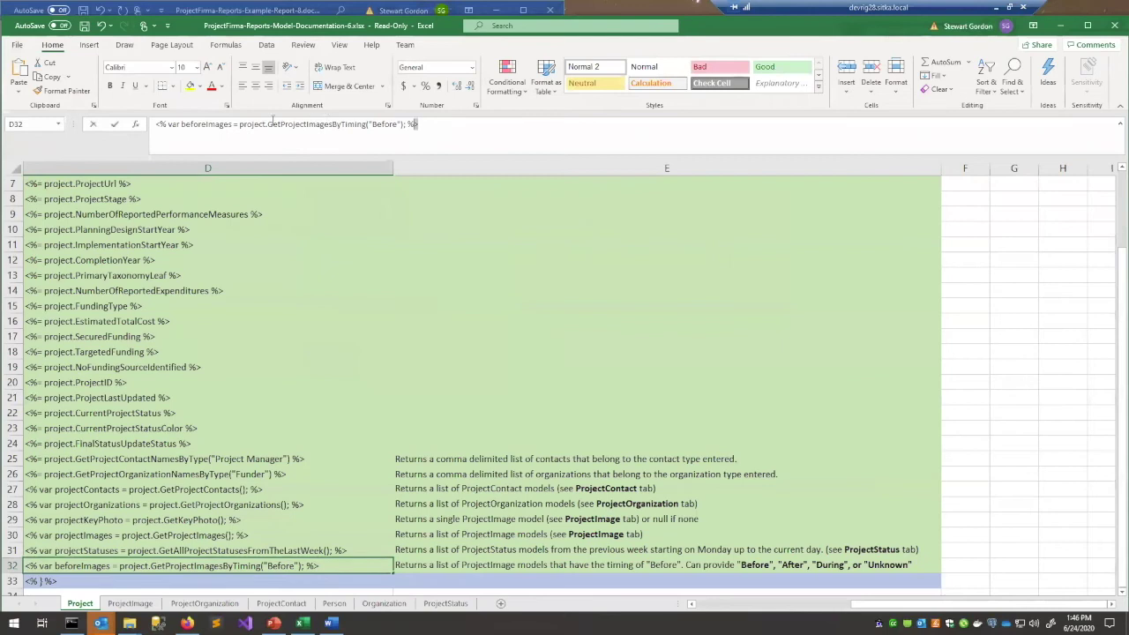
pyautogui.moveTo(418, 124); pyautogui.dragTo(155, 125)
pyautogui.press('super+c')
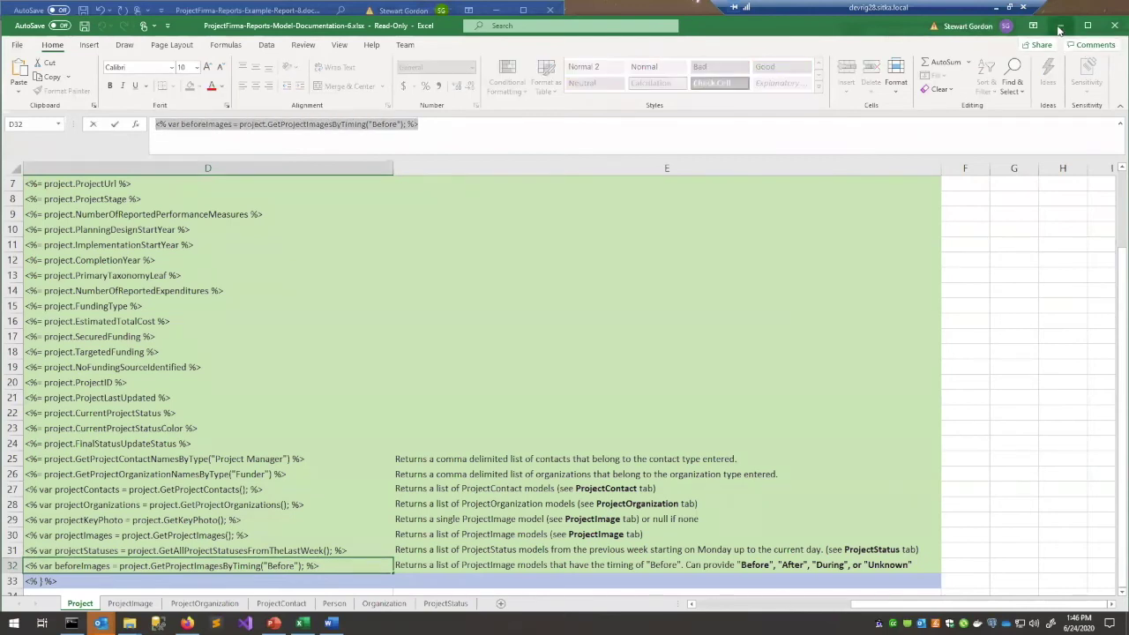
# - Return to the Word template and replace the partial beforePhotos line with the copied beforeImages code
pyautogui.click(1058, 30)
pyautogui.moveTo(212, 401); pyautogui.dragTo(94, 403)
pyautogui.press('Delete')
pyautogui.rightClick(101, 401)
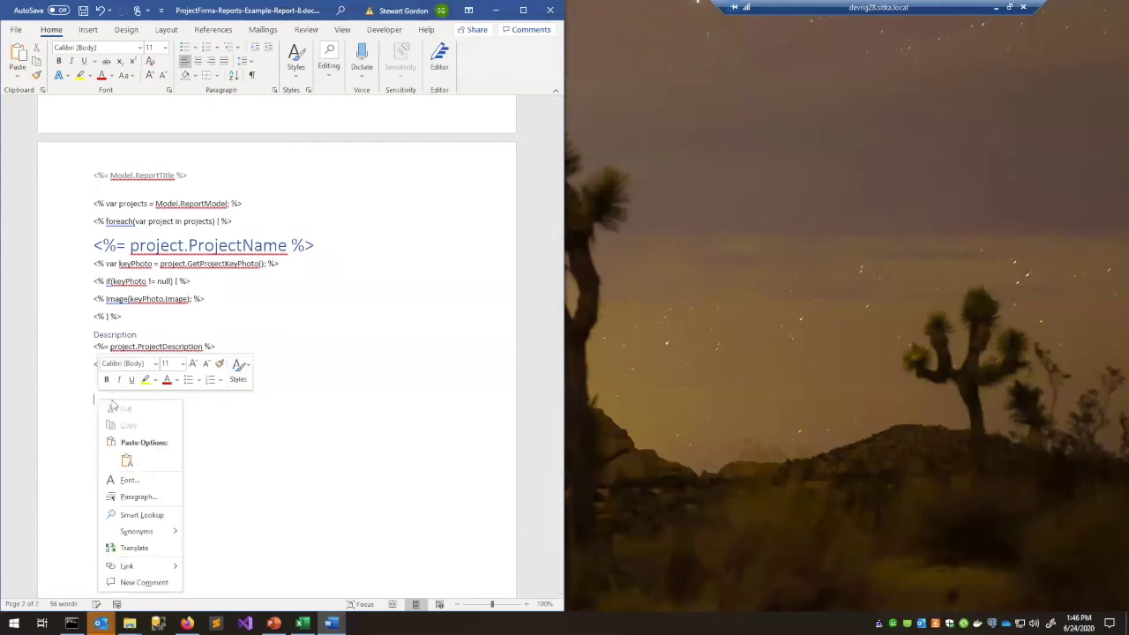
pyautogui.click(127, 461)
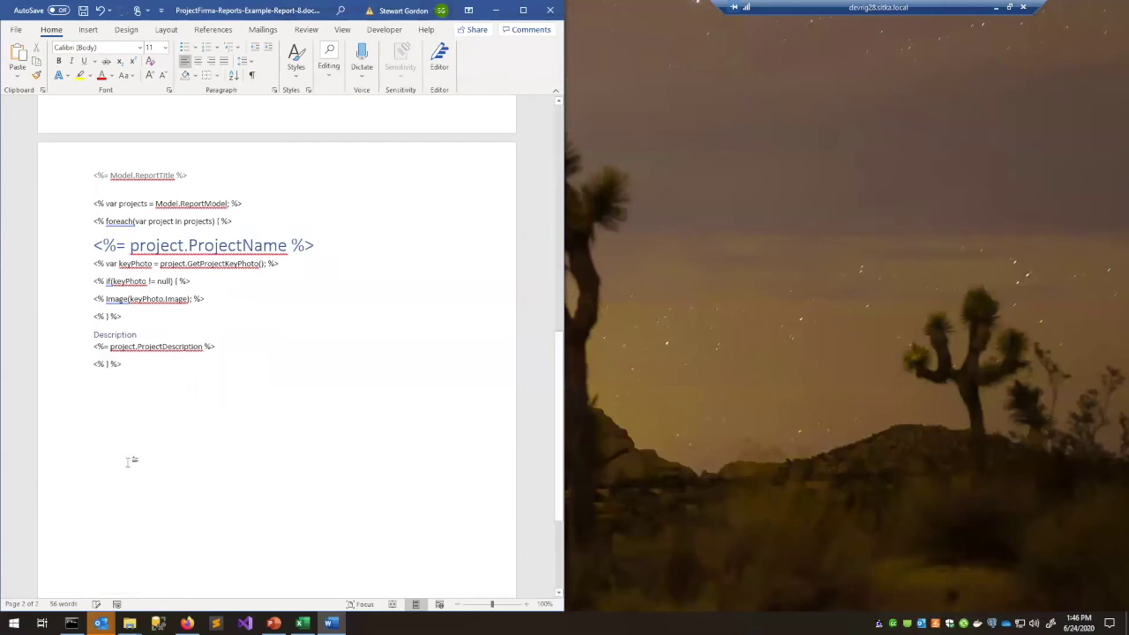
pyautogui.click(133, 402)
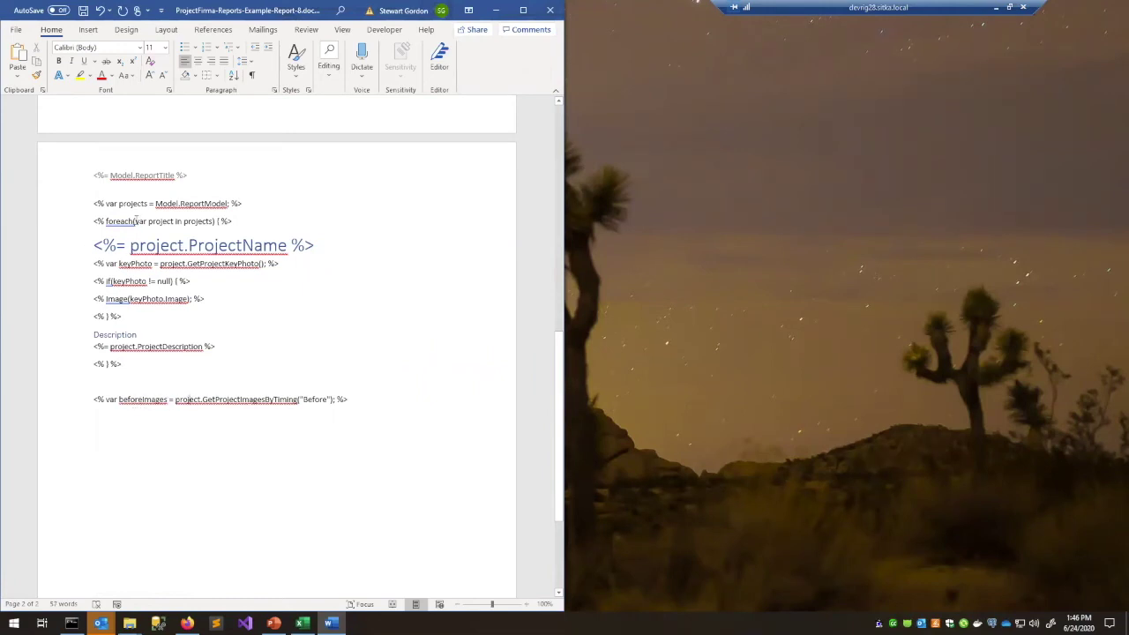
# - Insert blank lines before the closing tag of the projects loop and move the beforeImages line directly below the project description
pyautogui.scroll(-3, 156, 390)
pyautogui.scroll(2, 156, 390)
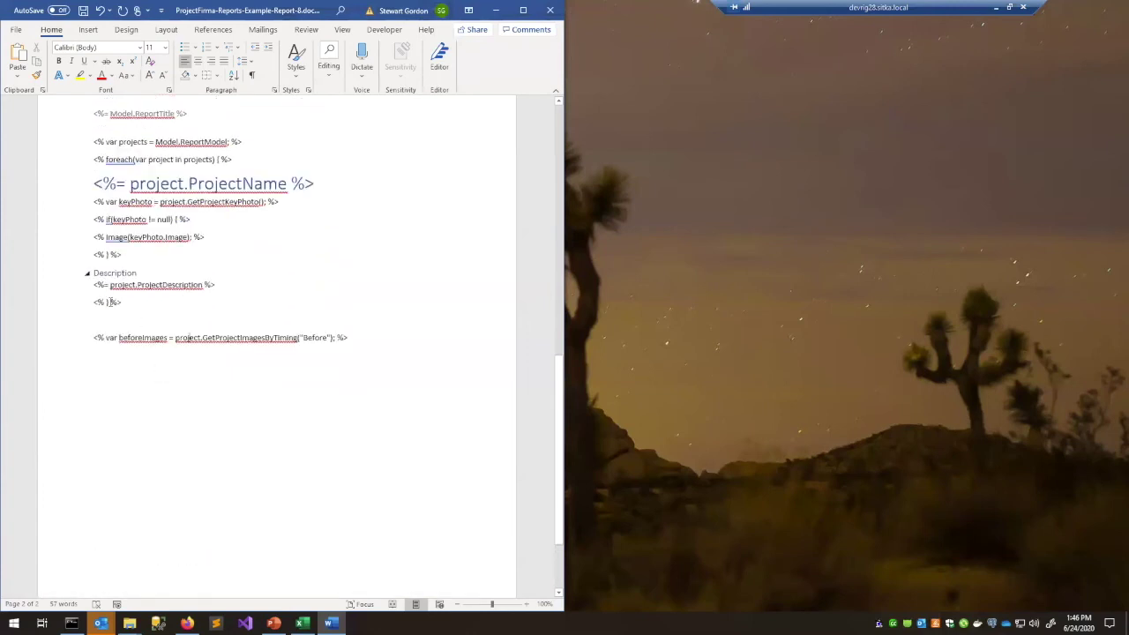
pyautogui.press('Return')
pyautogui.press('Return')
pyautogui.press('Return')
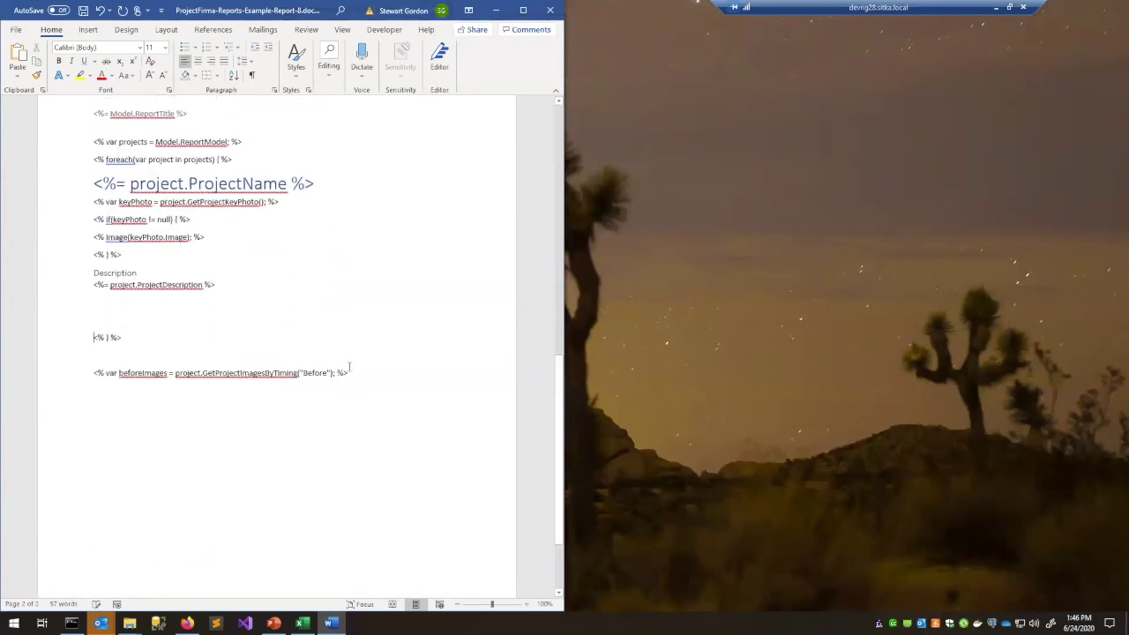
pyautogui.moveTo(356, 389); pyautogui.dragTo(102, 391)
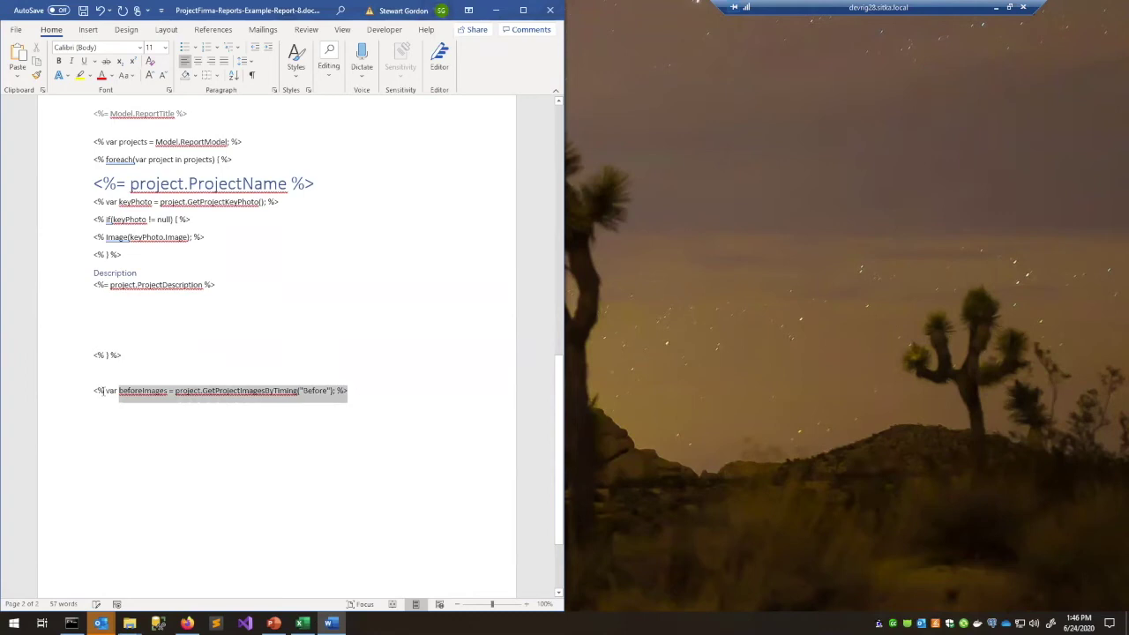
pyautogui.hotkey('ctrl', 'x')
pyautogui.click(126, 305)
pyautogui.hotkey('ctrl', 'v')
pyautogui.click(226, 304)
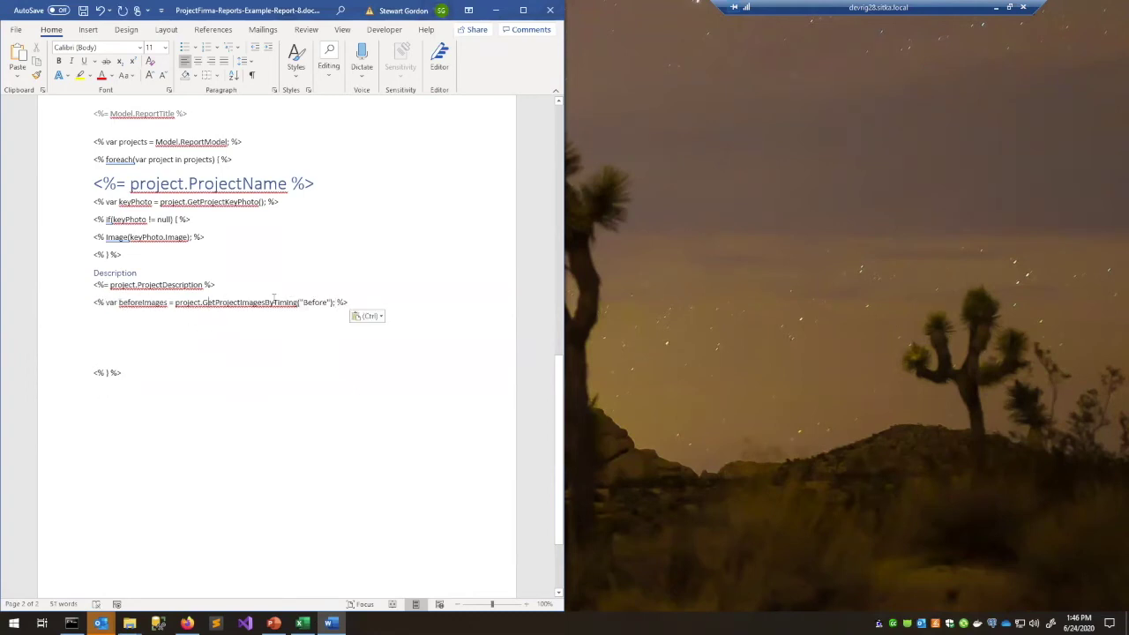
# - Add the condition "<% if(beforeImages.Any()) { %>" and its closing tag "<% } %>" below the beforeImages line, with a blank line between them
pyautogui.click(361, 304)
pyautogui.press('Return')
pyautogui.write('<%')
pyautogui.write(' if()')
pyautogui.write('beforeImages')
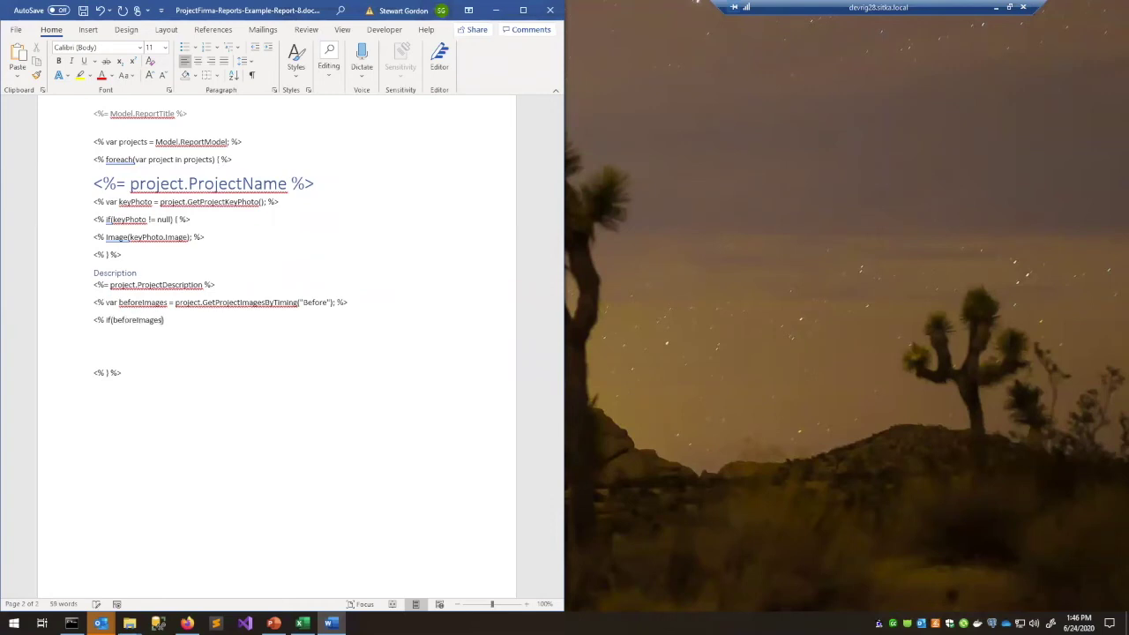
pyautogui.write('.Any()')
pyautogui.press('End')
pyautogui.write('{ %>')
pyautogui.press('Return')
pyautogui.write('<')
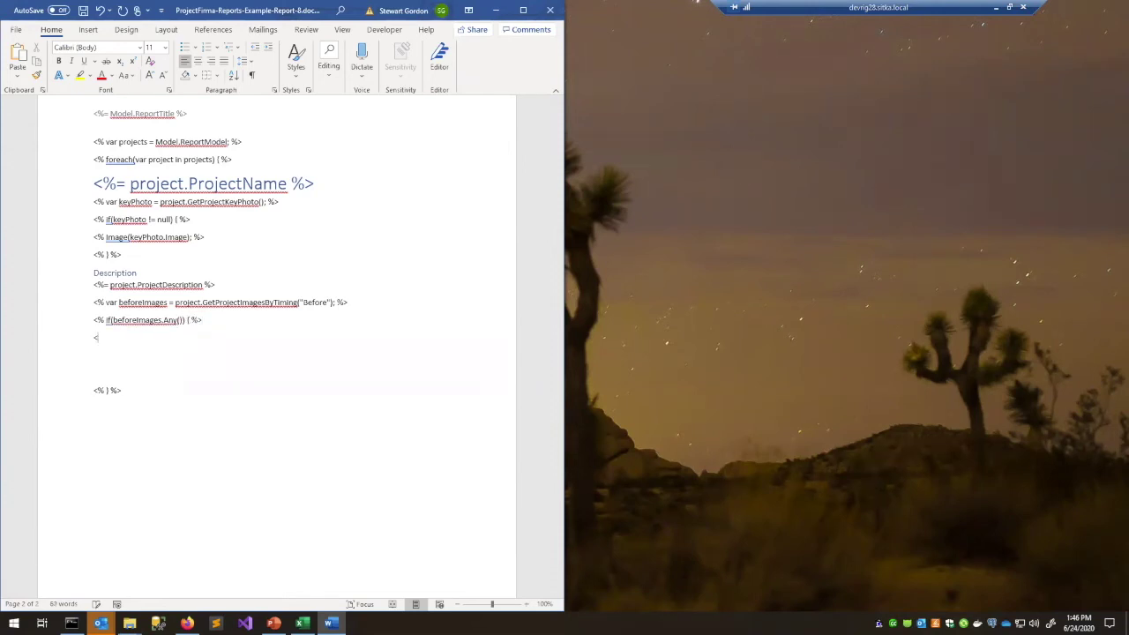
pyautogui.write('% f')
pyautogui.write(' %>')
pyautogui.press('Return')
# - Add a "Before Photos" heading in the Heading 3 style inside the if block
pyautogui.click(297, 77)
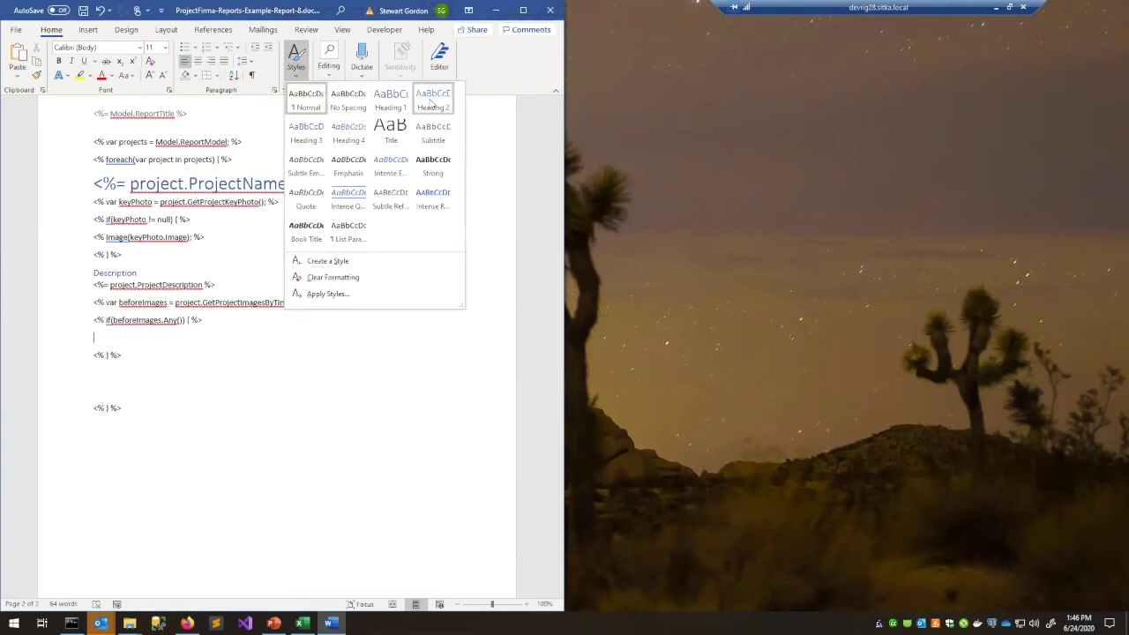
pyautogui.click(306, 132)
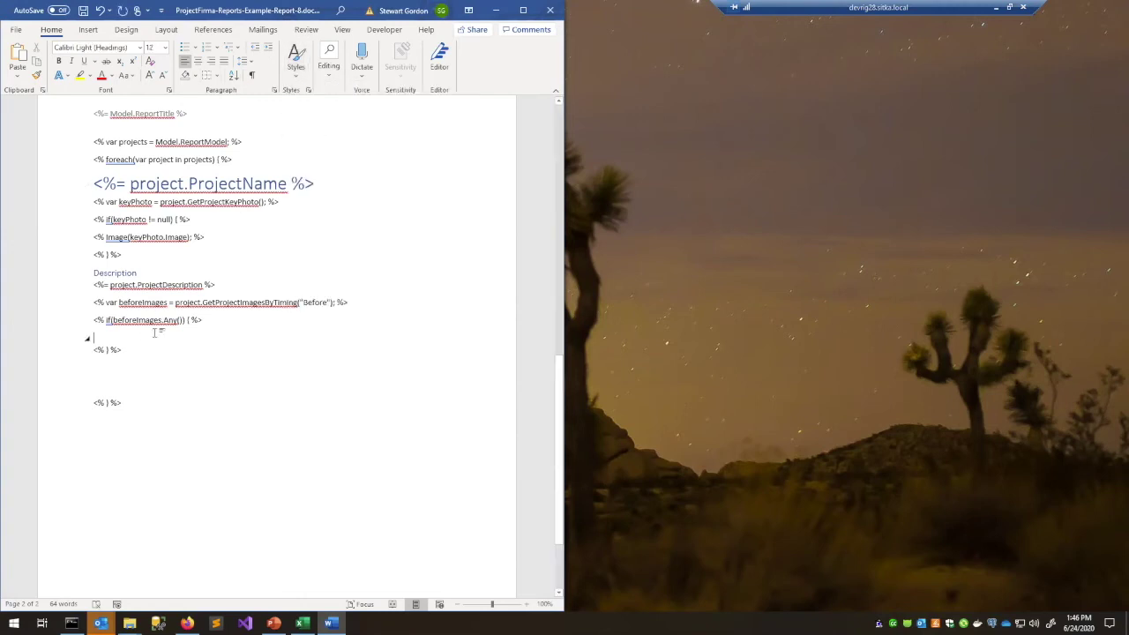
pyautogui.write('Before Photos')
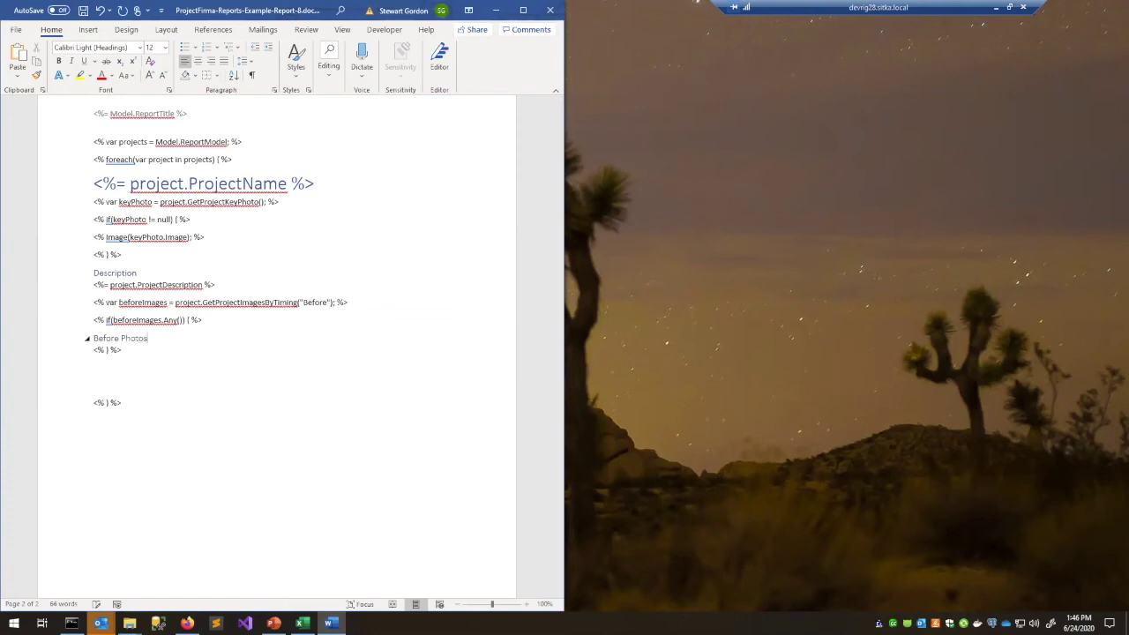
pyautogui.press('Return')
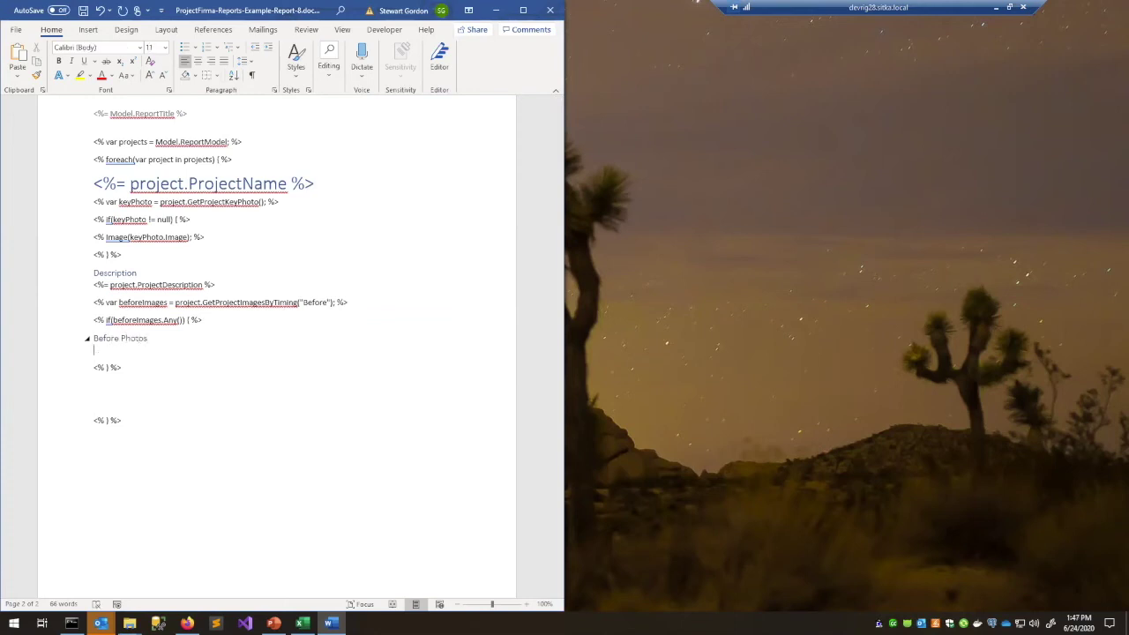
# - Write the loop line "<% foreach(var image in beforeImages) { %>" under the Before Photos heading
pyautogui.write('<%')
pyautogui.press('BackSpace')
pyautogui.press('BackSpace')
pyautogui.write('<% foreach()var photo in')
pyautogui.press('BackSpace')
pyautogui.press('BackSpace')
pyautogui.press('BackSpace')
pyautogui.press('BackSpace')
pyautogui.press('BackSpace')
pyautogui.press('BackSpace')
pyautogui.press('BackSpace')
pyautogui.press('BackSpace')
pyautogui.write('image in beforeImages)')
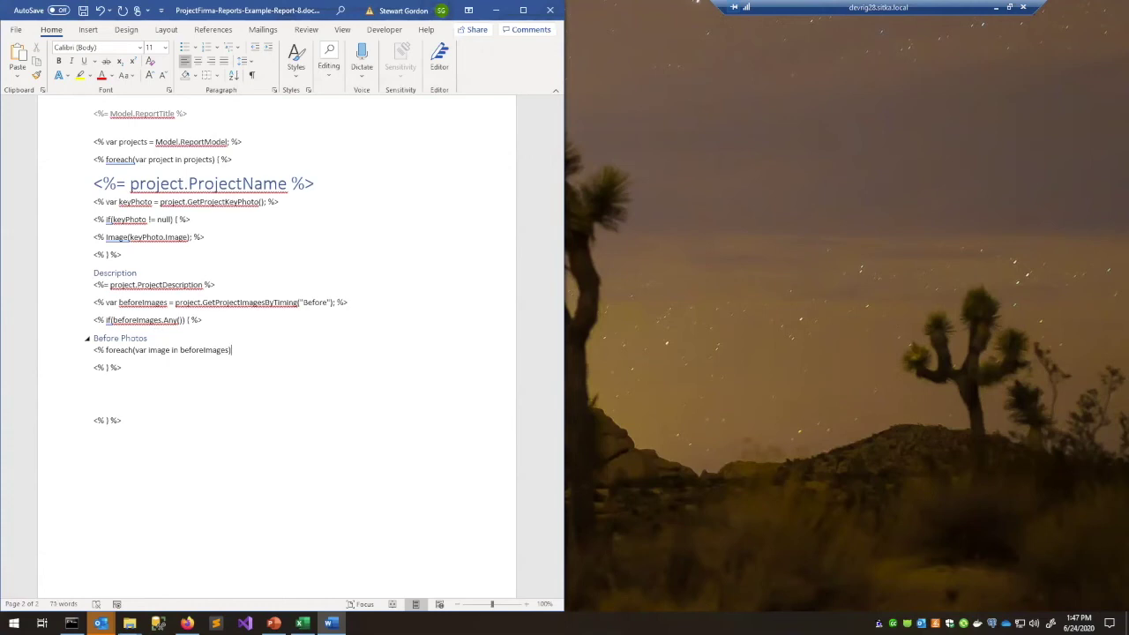
pyautogui.write(' { %>')
# - Close the image loop with "<% } %>" and leave a blank line inside it
pyautogui.press('Return')
pyautogui.write('<%')
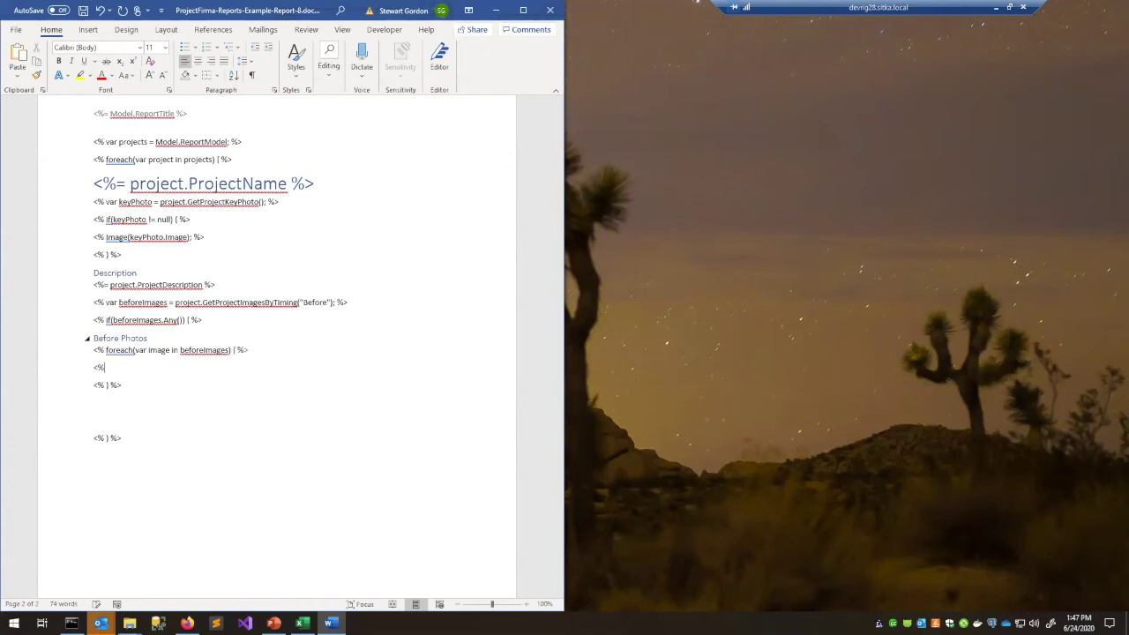
pyautogui.write(' } %>')
pyautogui.press('Home')
pyautogui.press('Return')
pyautogui.write('<')
pyautogui.press('BackSpace')
# - Copy the key photo's Image line into the image loop and change it to "<% Image(image.Image); %>"
pyautogui.moveTo(205, 237); pyautogui.dragTo(92, 238)
pyautogui.hotkey('ctrl', 'c')
pyautogui.click(139, 364)
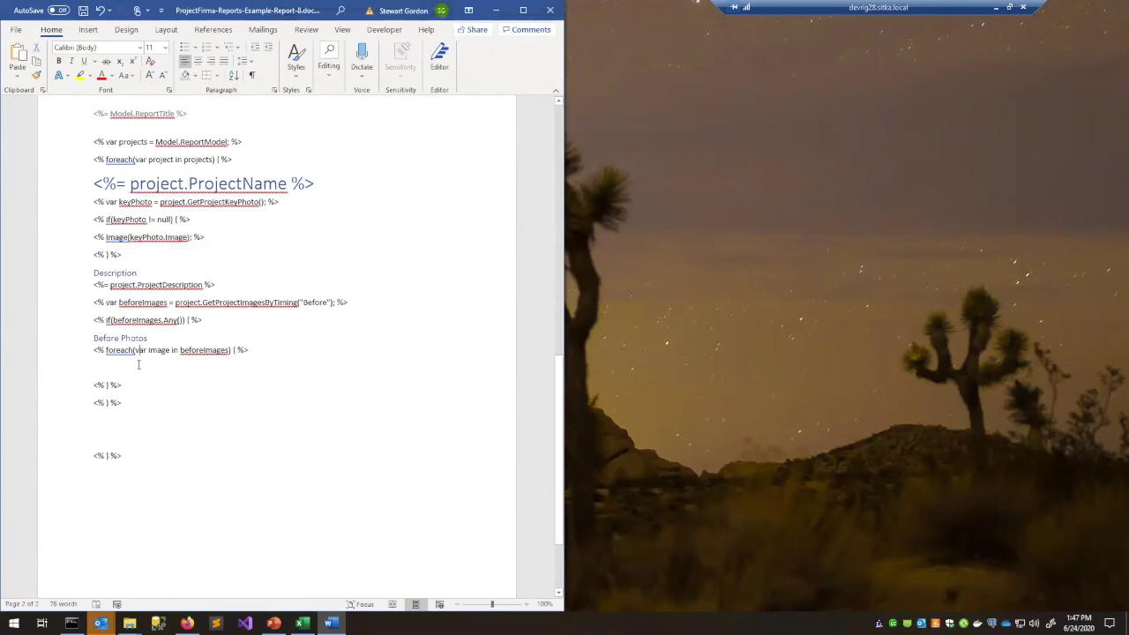
pyautogui.hotkey('ctrl', 'v')
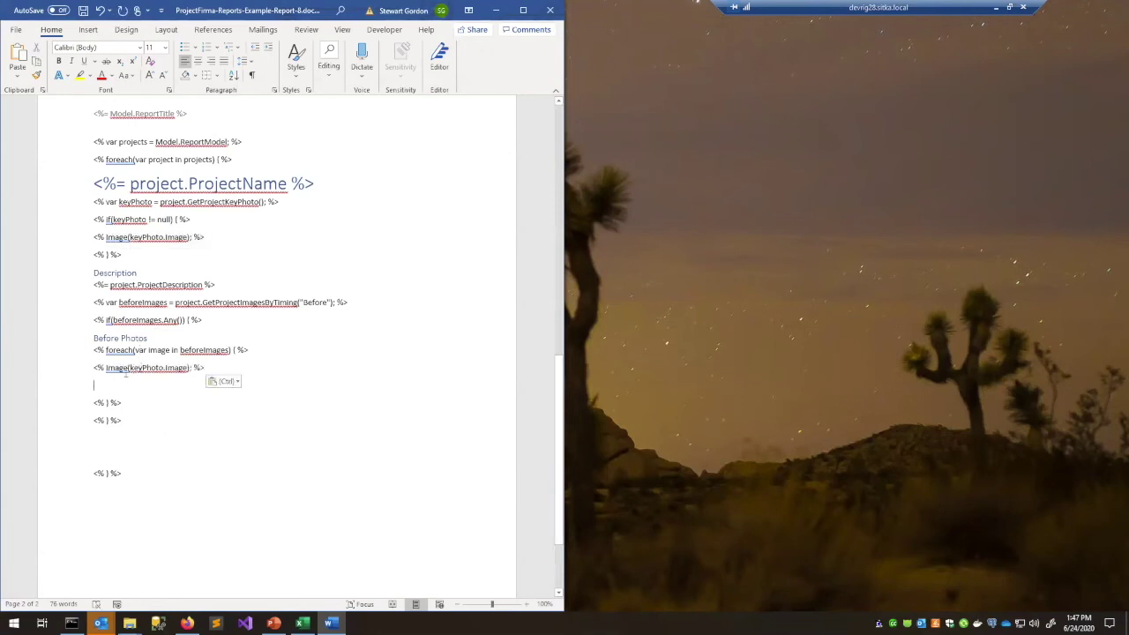
pyautogui.moveTo(169, 350); pyautogui.dragTo(129, 368)
pyautogui.hotkey('ctrl', 'c')
pyautogui.hotkey('ctrl', 'v')
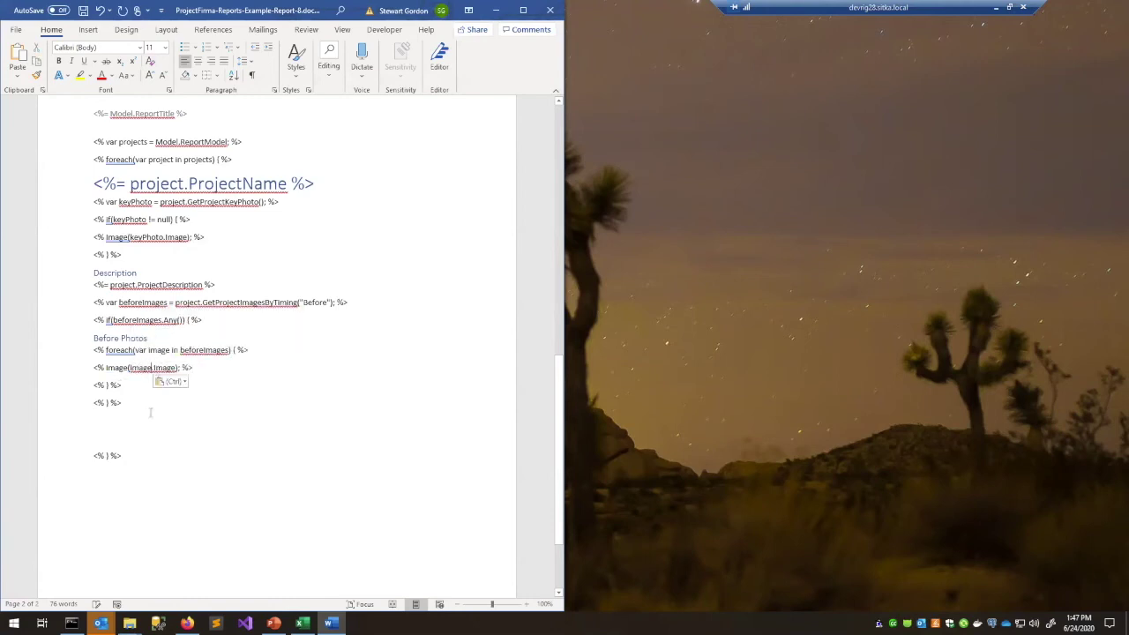
# - Add "<%= image.ImageCaption %>" below the loop's Image line, checking the caption field on the ProjectImage sheet of the Excel documentation
pyautogui.click(212, 367)
pyautogui.press('Return')
pyautogui.write('<%= image')
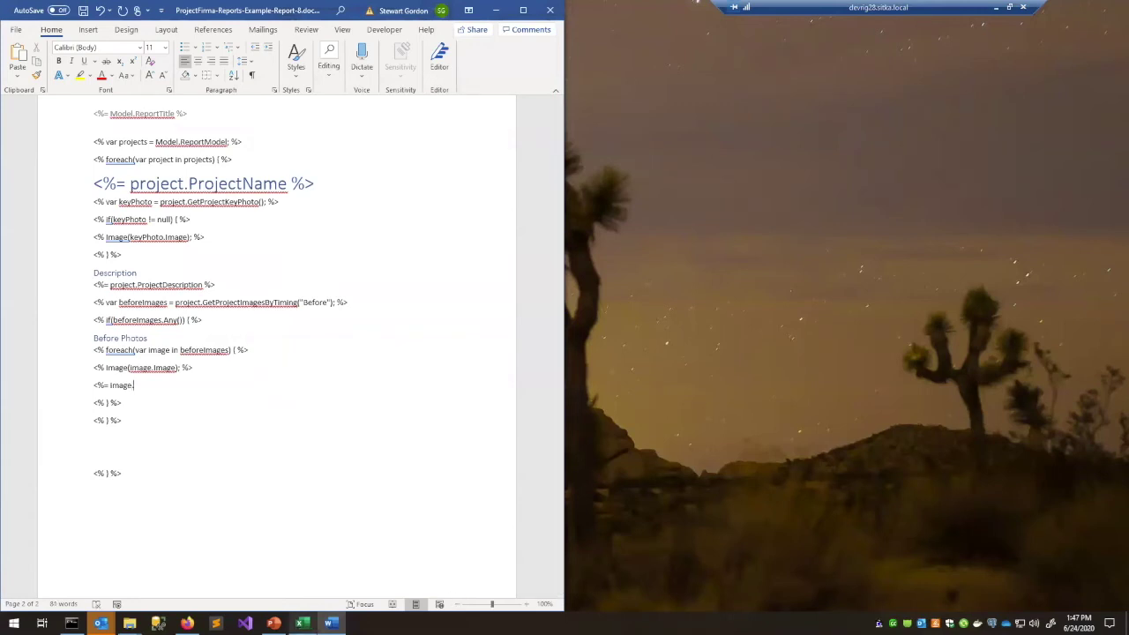
pyautogui.click(301, 623)
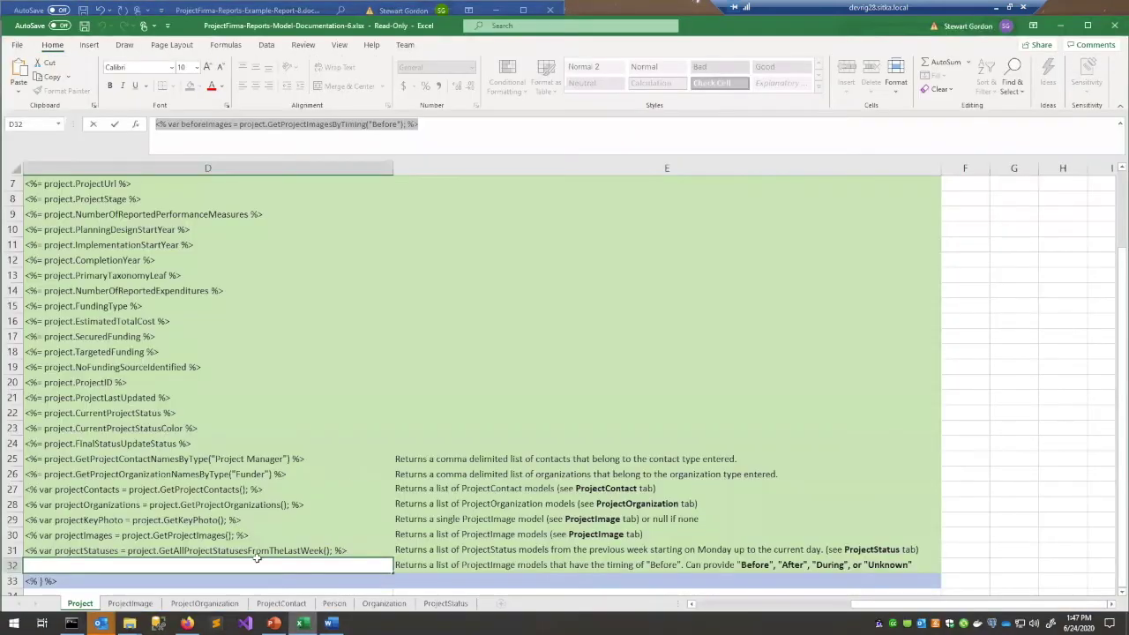
pyautogui.click(131, 604)
pyautogui.click(193, 307)
pyautogui.click(457, 275)
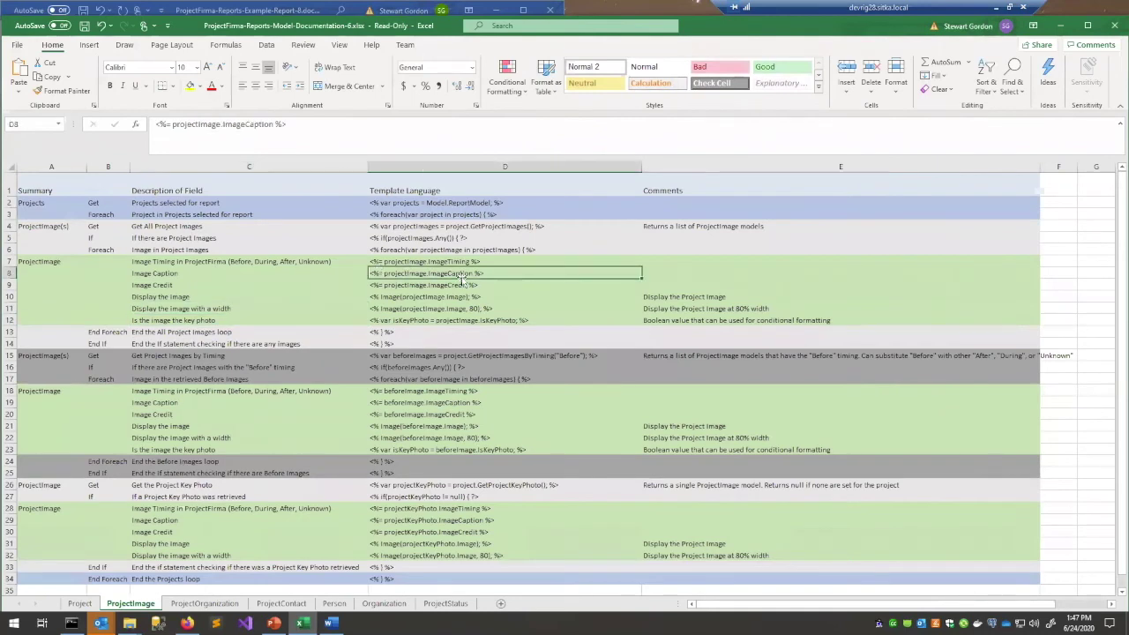
pyautogui.hotkey('alt', 'Tab')
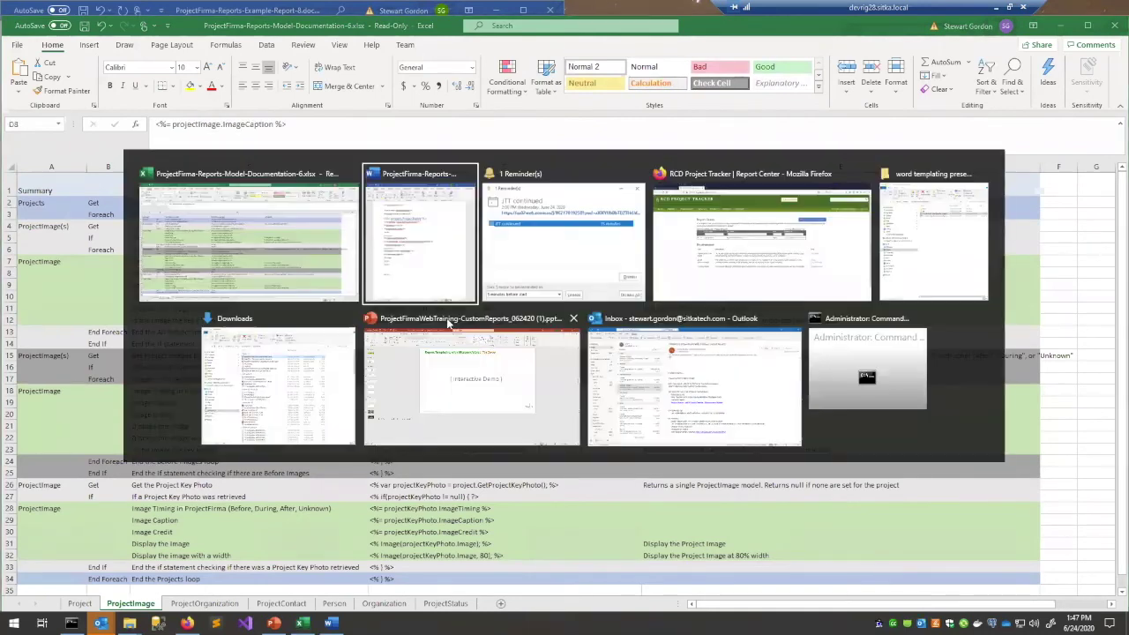
pyautogui.write('ImageCaption %>')
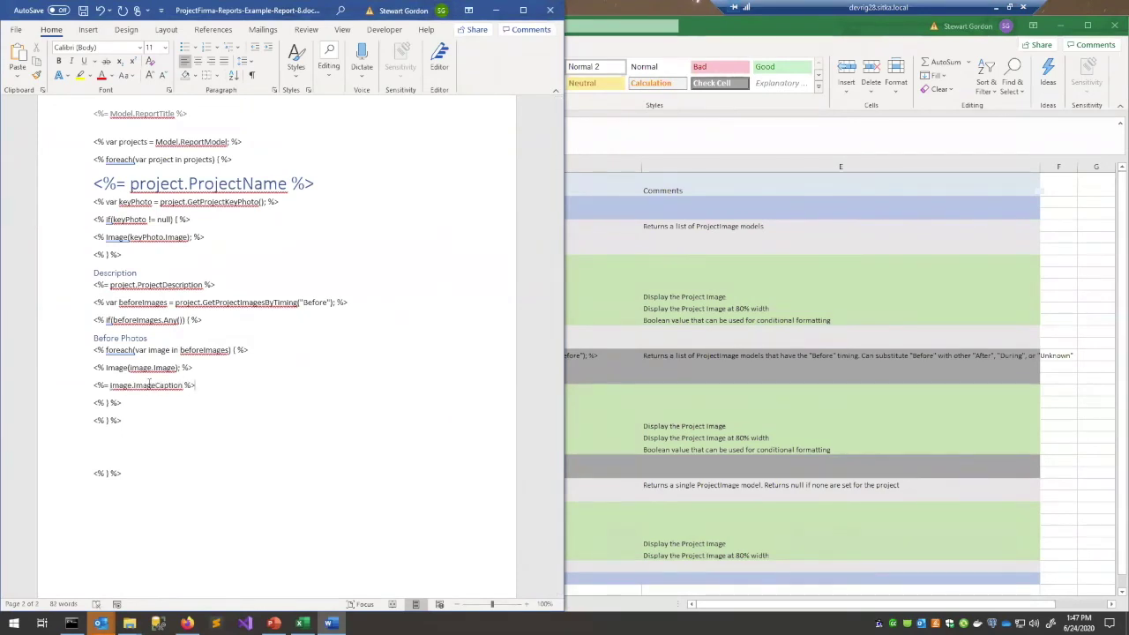
# - Insert a blank line above the Before Photos code block and paste a copy of the whole block below it
pyautogui.click(95, 302)
pyautogui.press('Return')
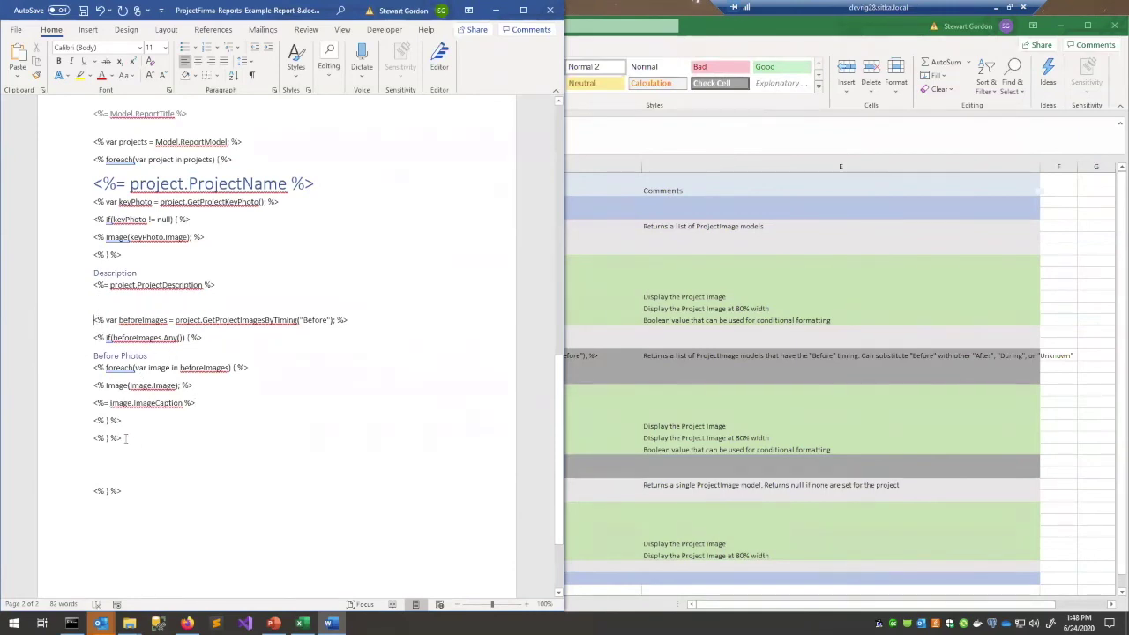
pyautogui.moveTo(119, 440); pyautogui.dragTo(94, 320)
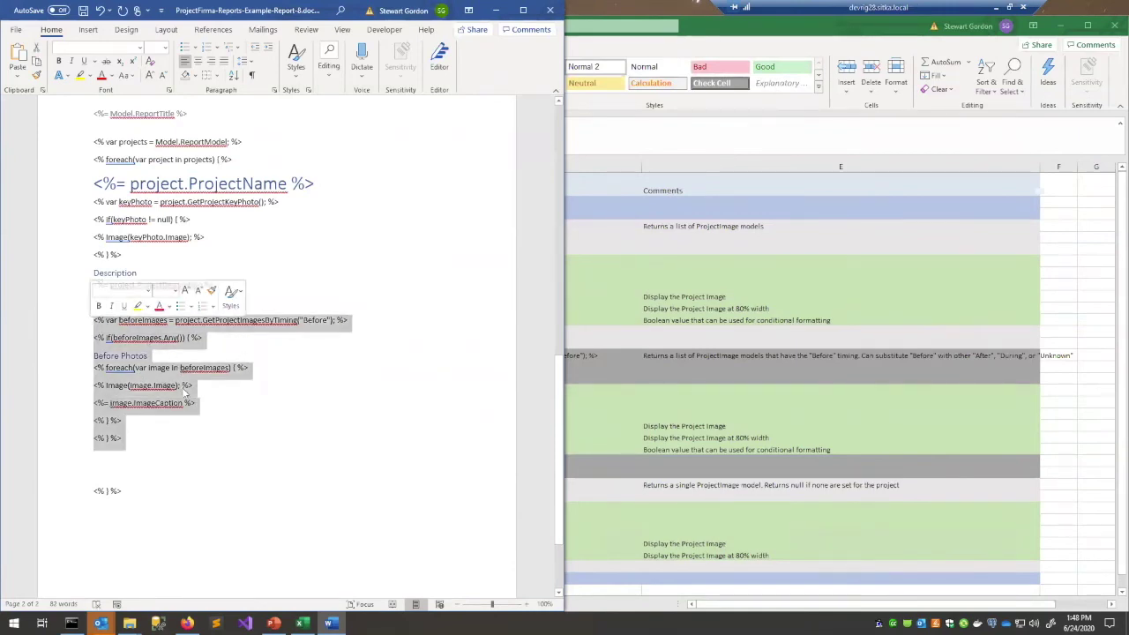
pyautogui.click(141, 443)
pyautogui.press('Return')
pyautogui.press('Return')
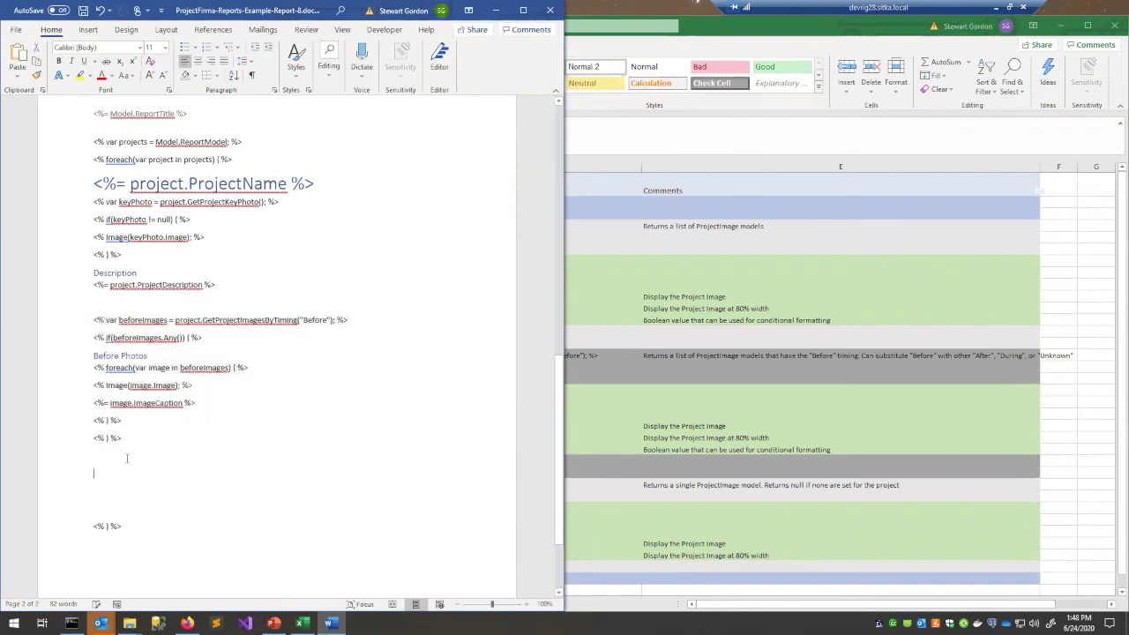
pyautogui.hotkey('ctrl', 'v')
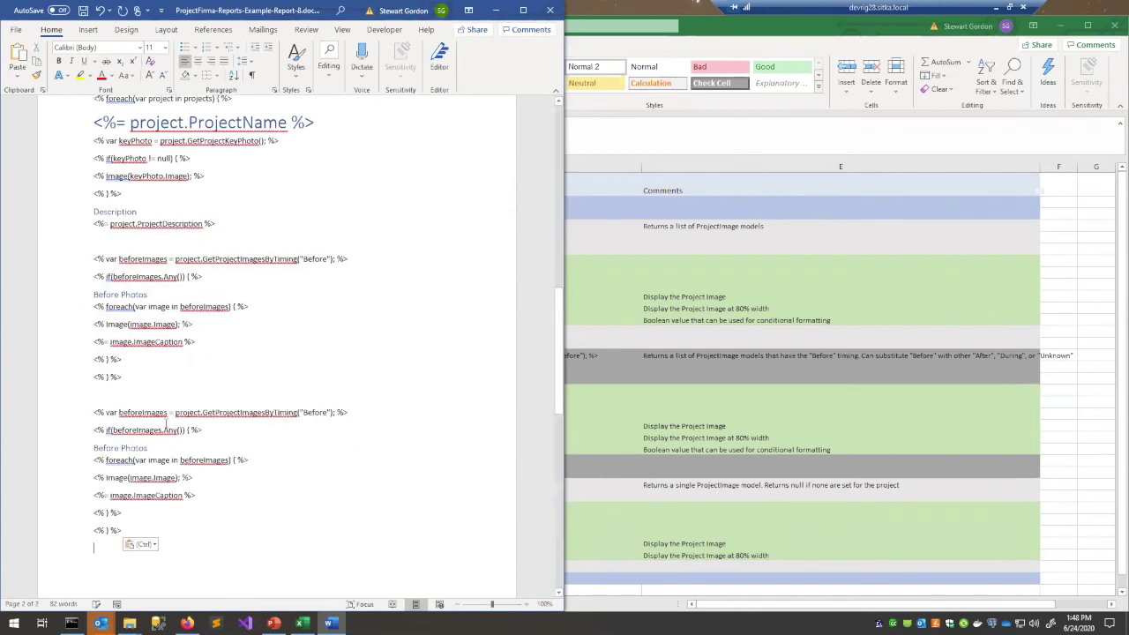
# - In the copied photo block, rename the variable to afterImages, set the timing to "After", and use afterImages in the if condition
pyautogui.moveTo(143, 355); pyautogui.dragTo(118, 355)
pyautogui.write('after')
pyautogui.moveTo(321, 355); pyautogui.dragTo(298, 355)
pyautogui.write('After')
pyautogui.doubleClick(138, 356)
pyautogui.hotkey('ctrl', 'c')
pyautogui.doubleClick(133, 372)
pyautogui.hotkey('ctrl', 'v')
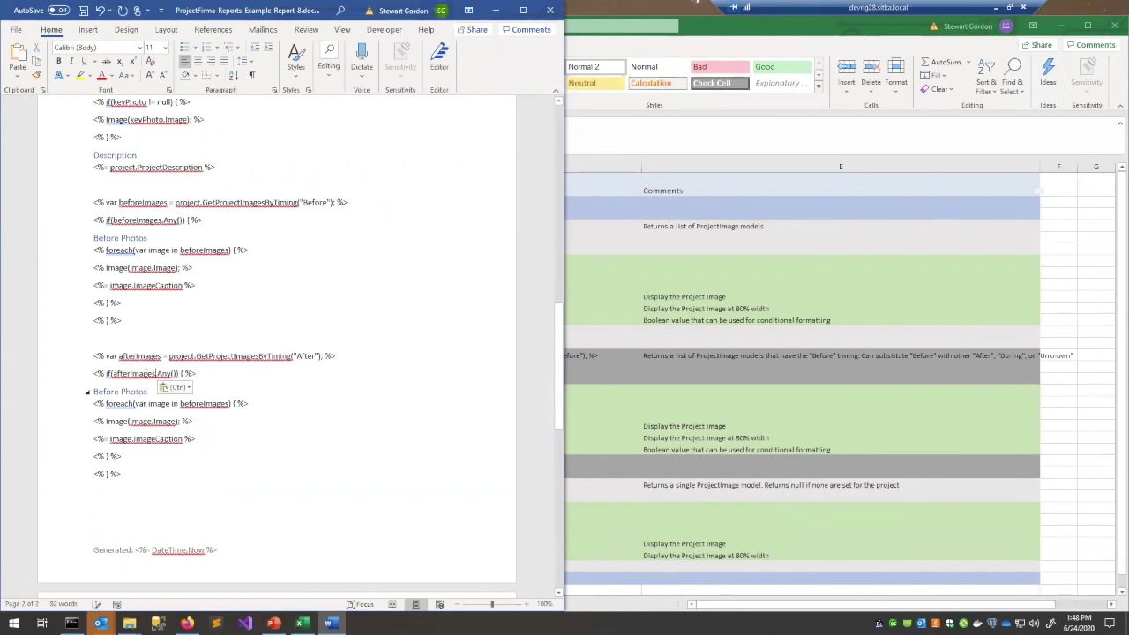
# - Change the copied block's heading to "After Photos" and make its foreach loop iterate over afterImages
pyautogui.moveTo(117, 392); pyautogui.dragTo(93, 391)
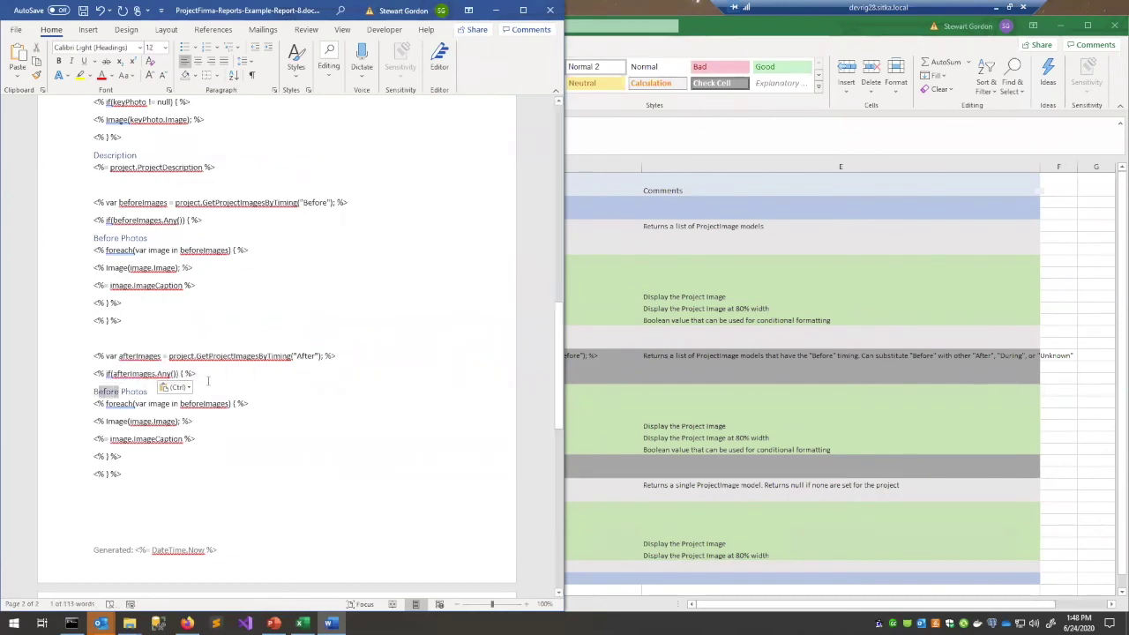
pyautogui.write('After')
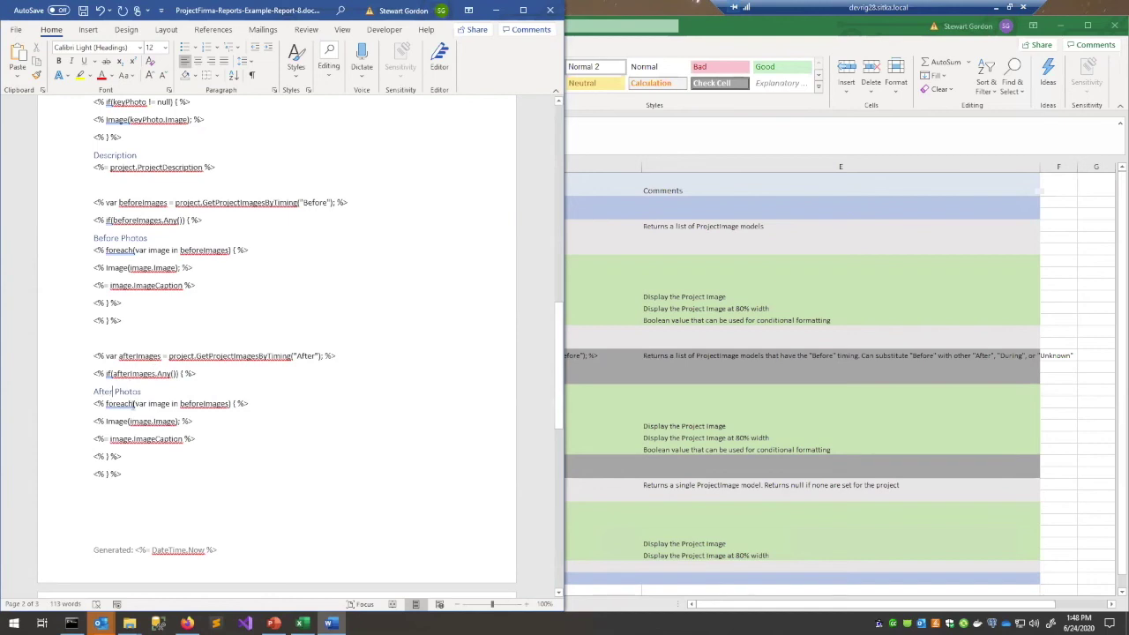
pyautogui.doubleClick(207, 403)
pyautogui.hotkey('ctrl', 'v')
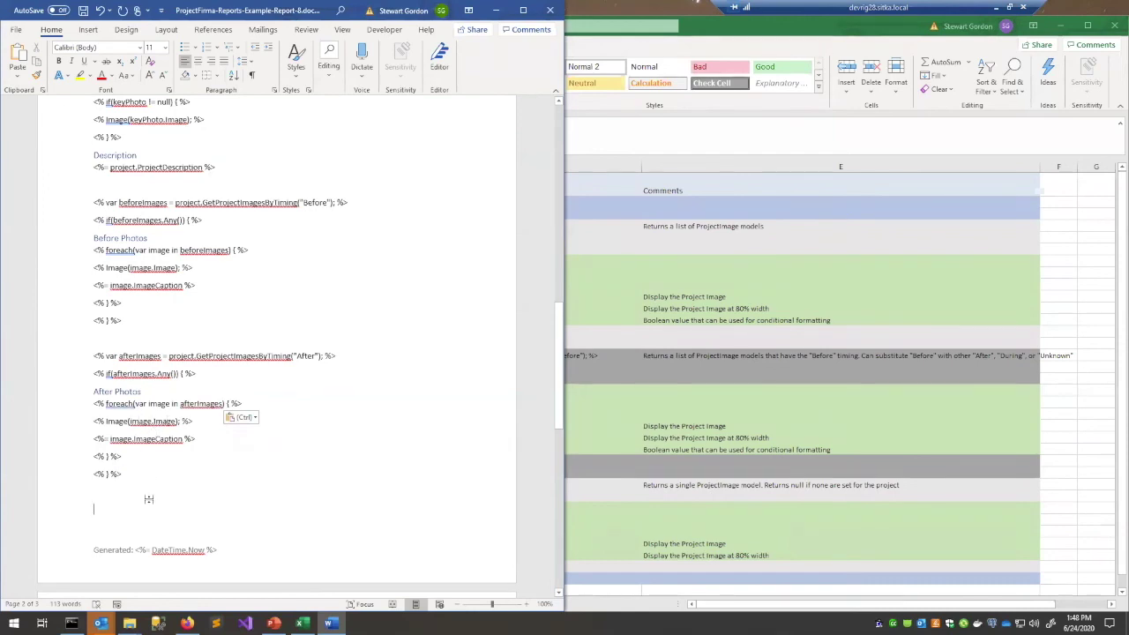
# - Save the template as "Live Demonstration Report" in the "word templating presentation" folder on the Desktop
pyautogui.scroll(-4, 148, 499)
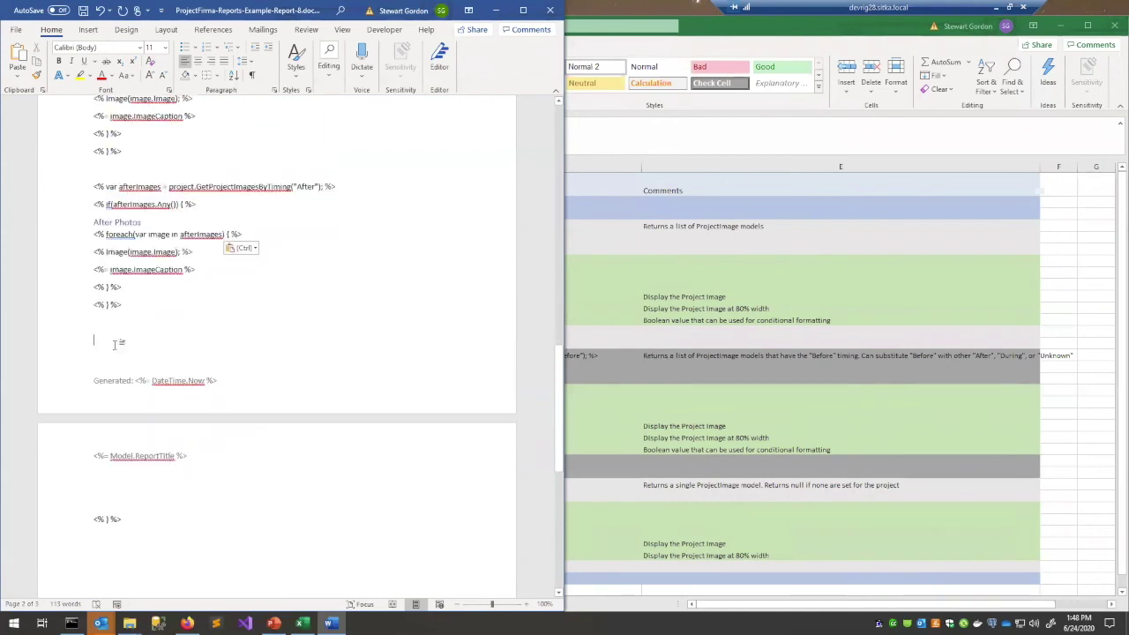
pyautogui.scroll(8, 115, 344)
pyautogui.click(17, 30)
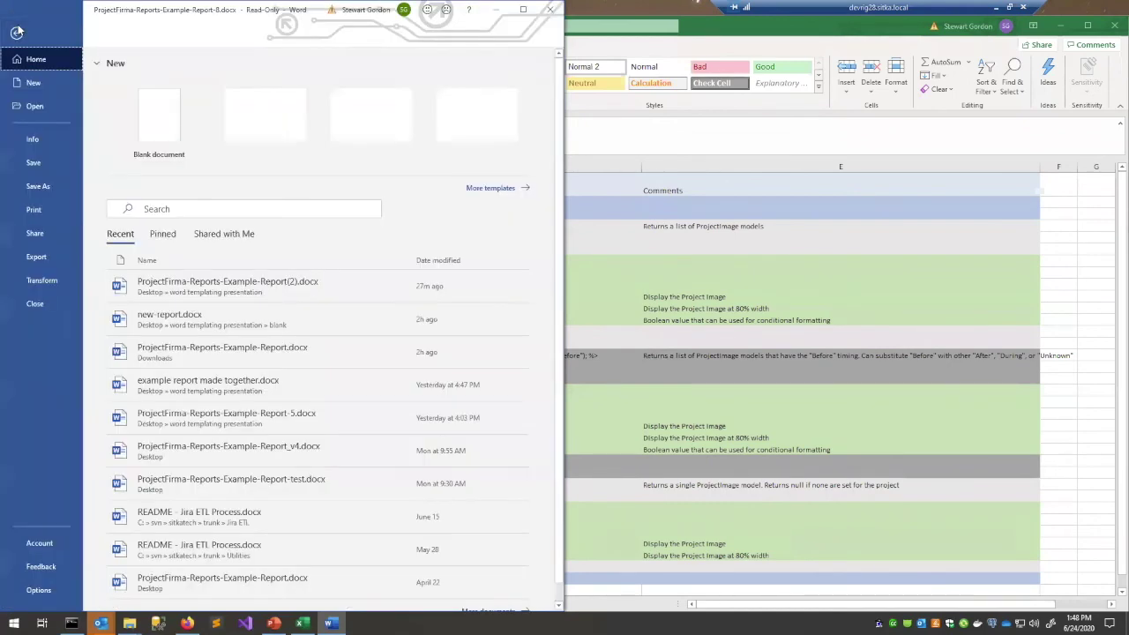
pyautogui.click(51, 186)
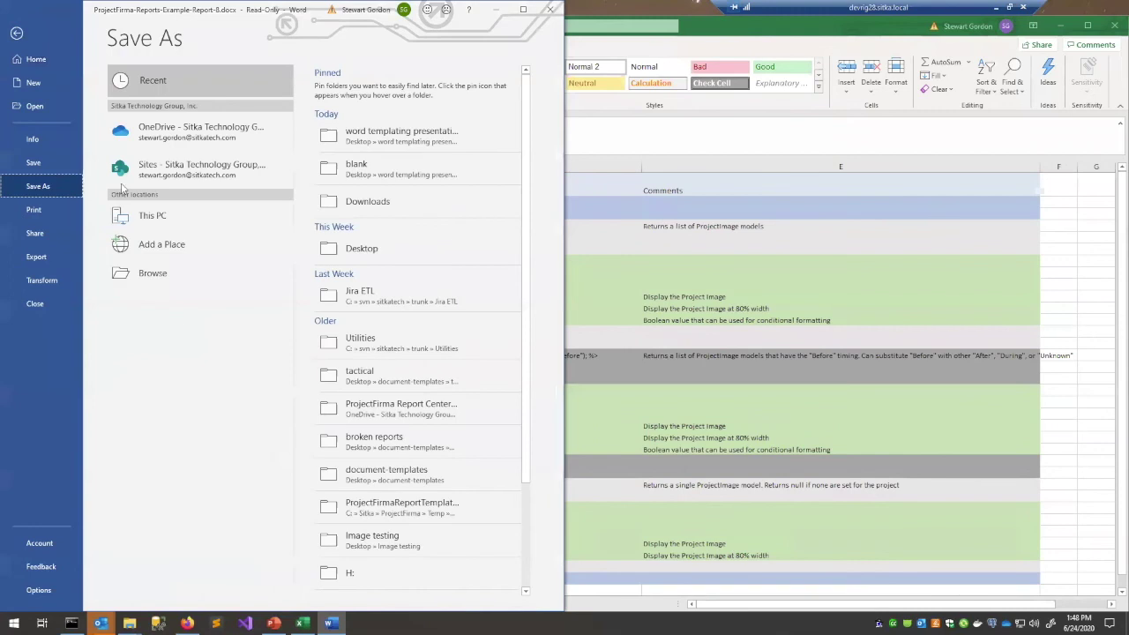
pyautogui.click(159, 272)
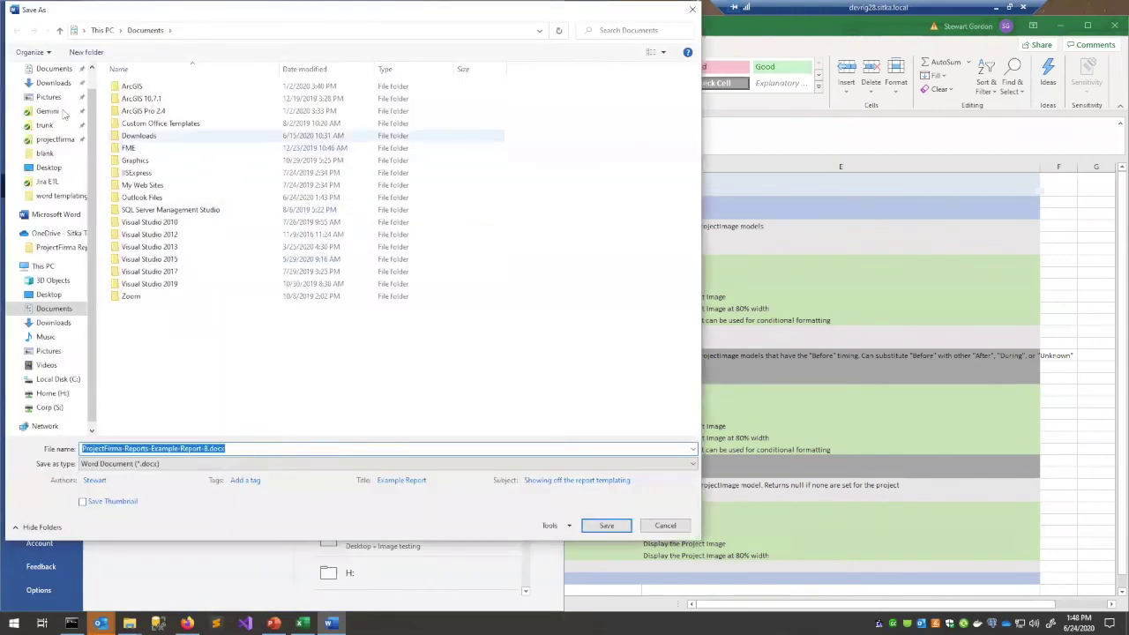
pyautogui.scroll(1, 49, 119)
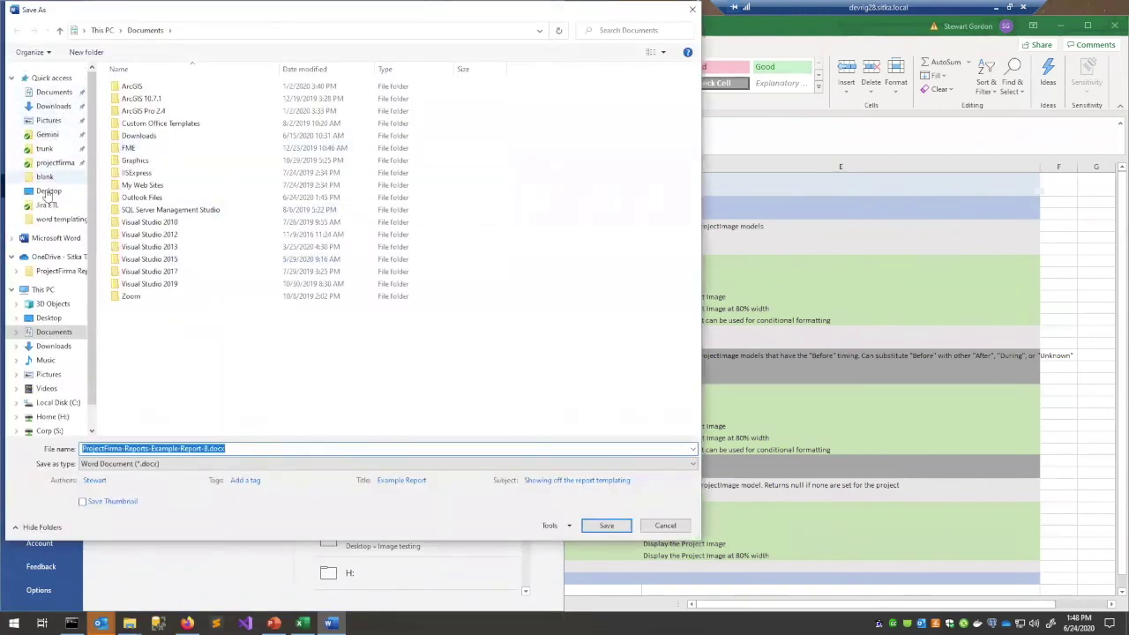
pyautogui.click(48, 191)
pyautogui.doubleClick(176, 98)
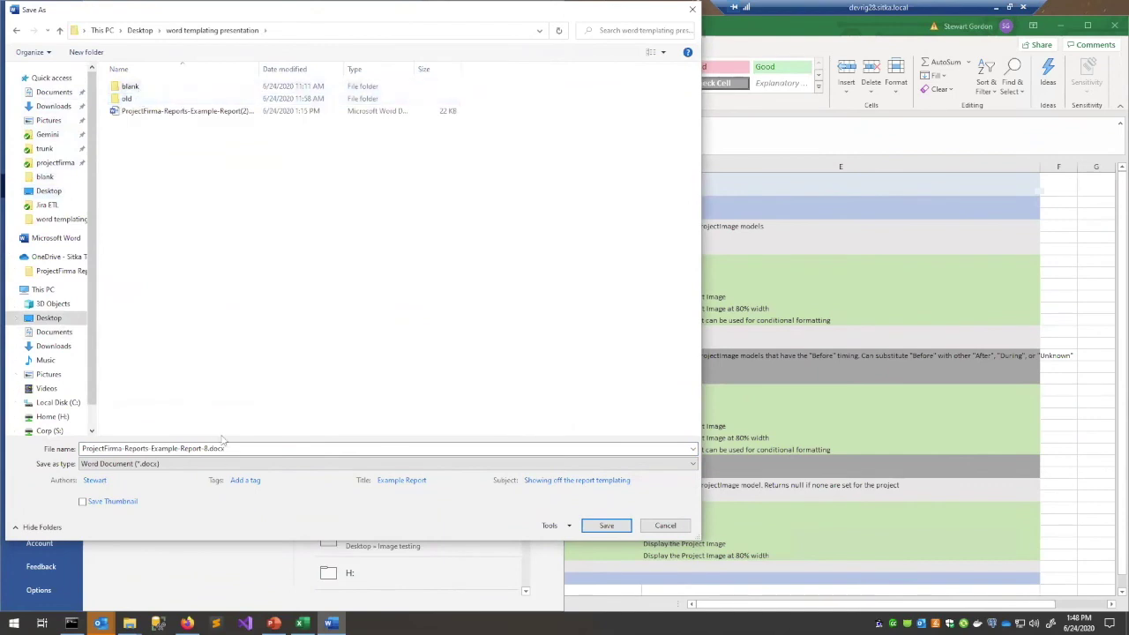
pyautogui.click(238, 449)
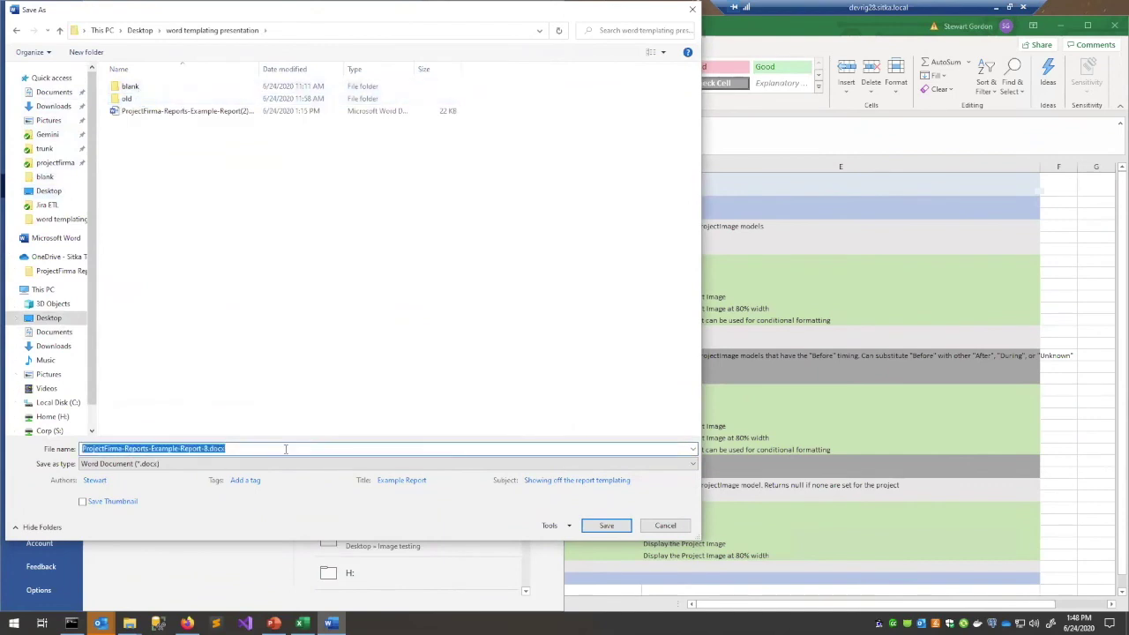
pyautogui.write('P')
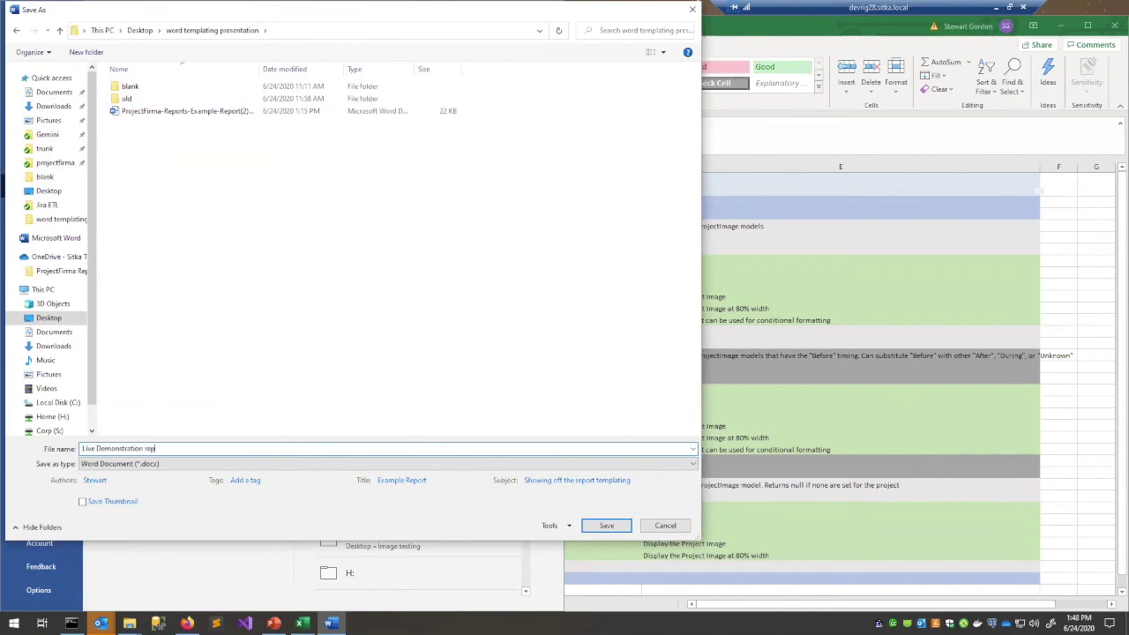
pyautogui.write('ive Demonstration Report')
pyautogui.press('Return')
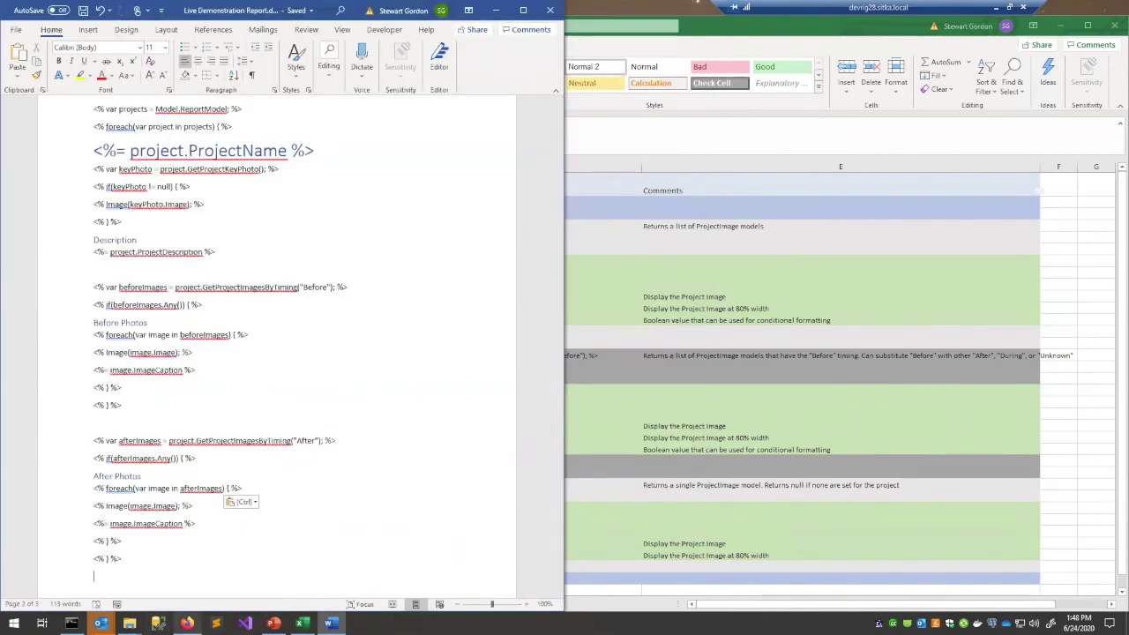
# - In RCD Project Tracker in Firefox, start a new Project report template titled "Live Demonstration" with the description "Live demonstration template"
pyautogui.click(187, 623)
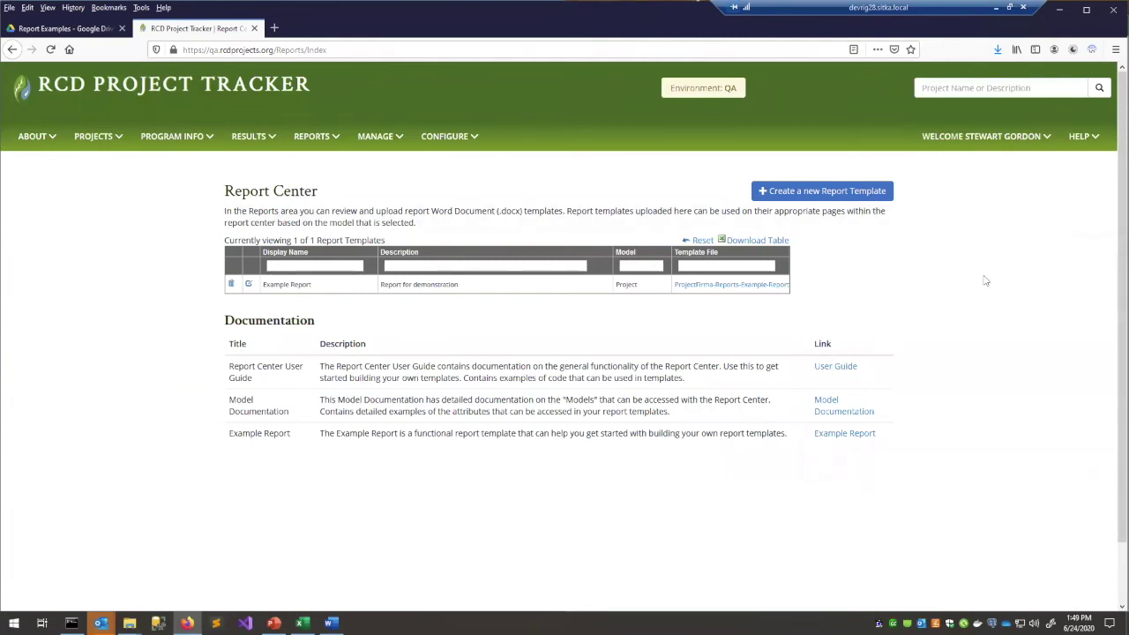
pyautogui.click(809, 194)
pyautogui.click(445, 288)
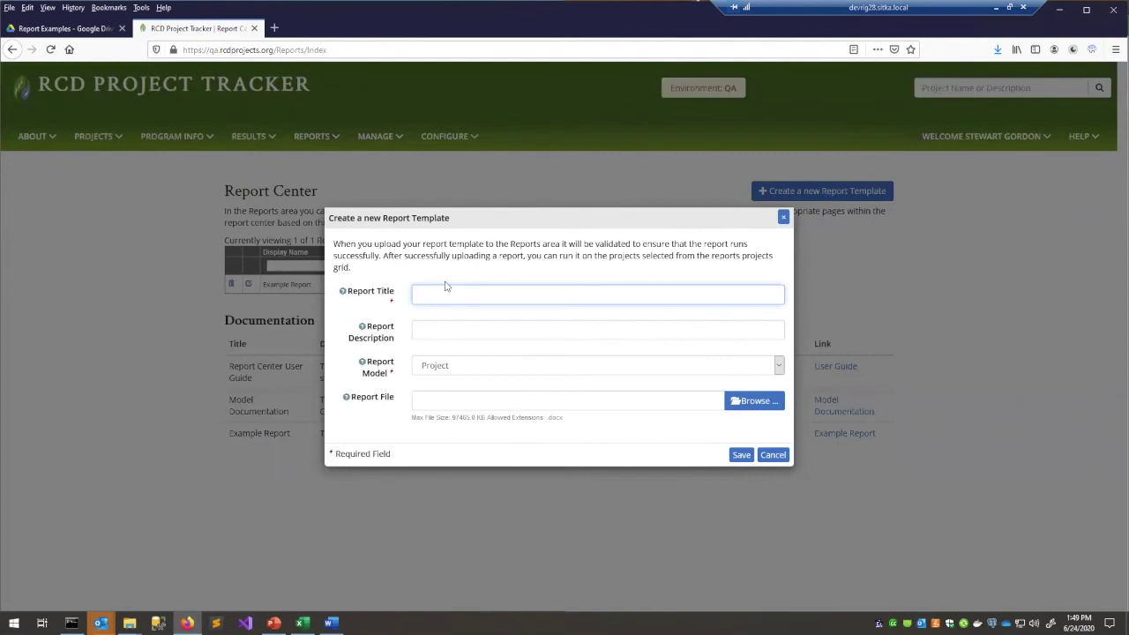
pyautogui.click(331, 622)
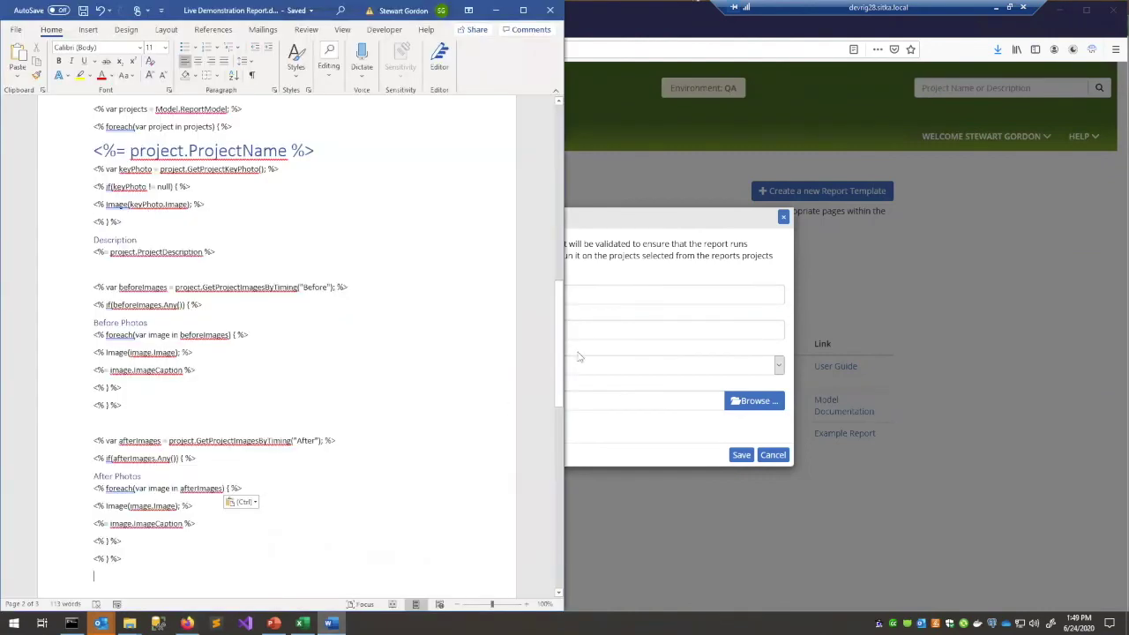
pyautogui.click(641, 294)
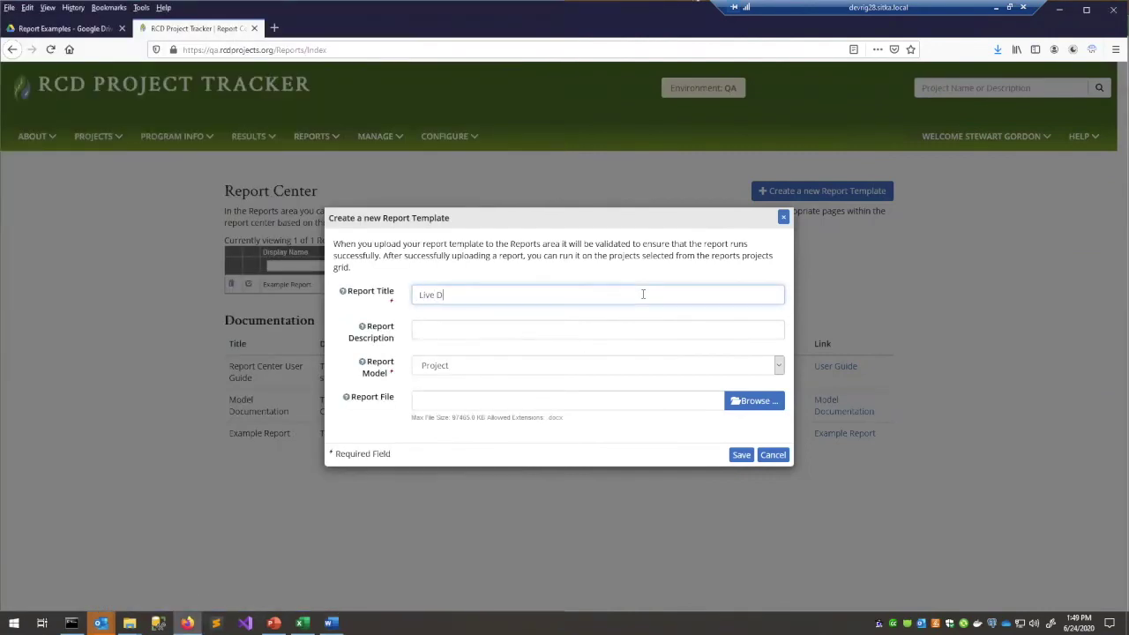
pyautogui.write('Live Demonstration')
pyautogui.press('Tab')
pyautogui.write('Live demonstration temp')
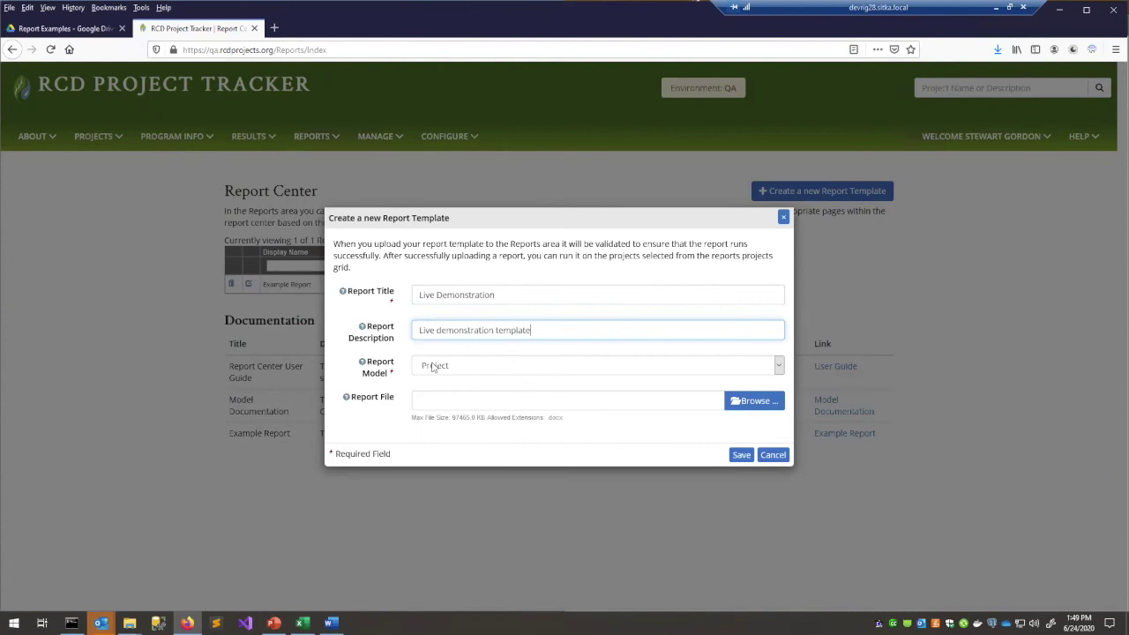
pyautogui.click(490, 368)
pyautogui.click(715, 438)
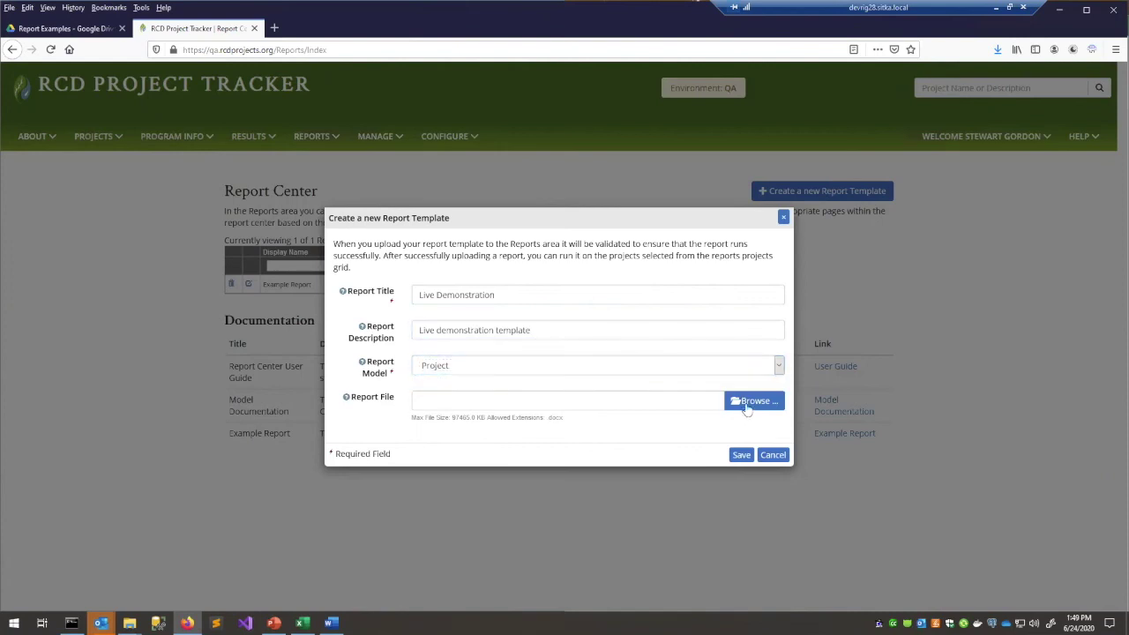
# - Attach Live Demonstration Report.docx as the report file and save the new report template
pyautogui.click(754, 401)
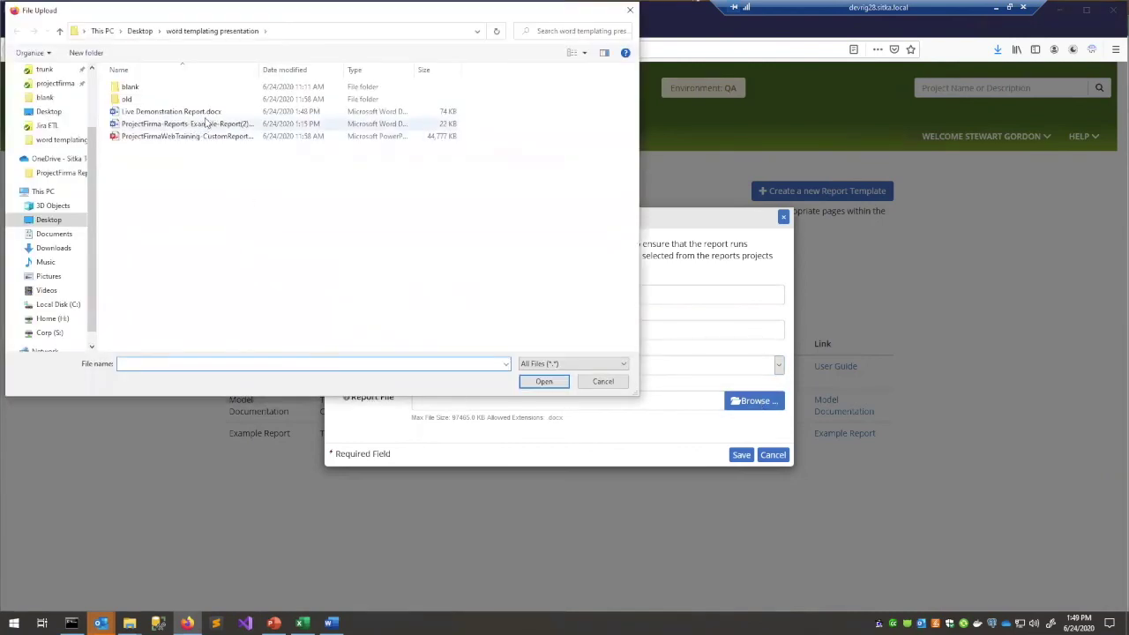
pyautogui.click(172, 111)
pyautogui.click(543, 381)
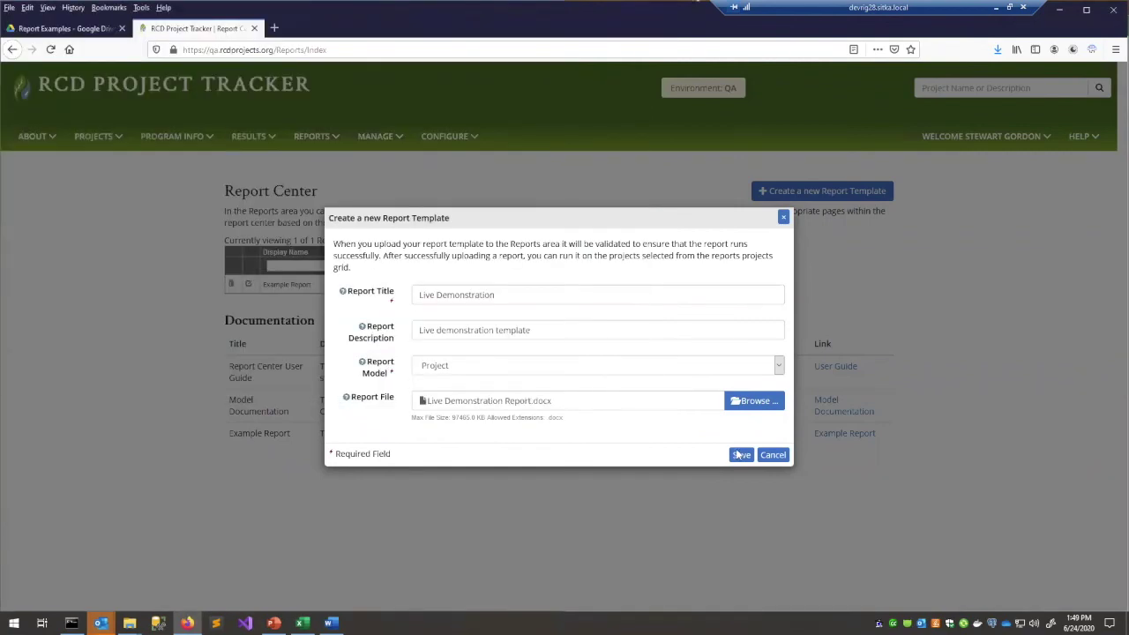
pyautogui.click(739, 454)
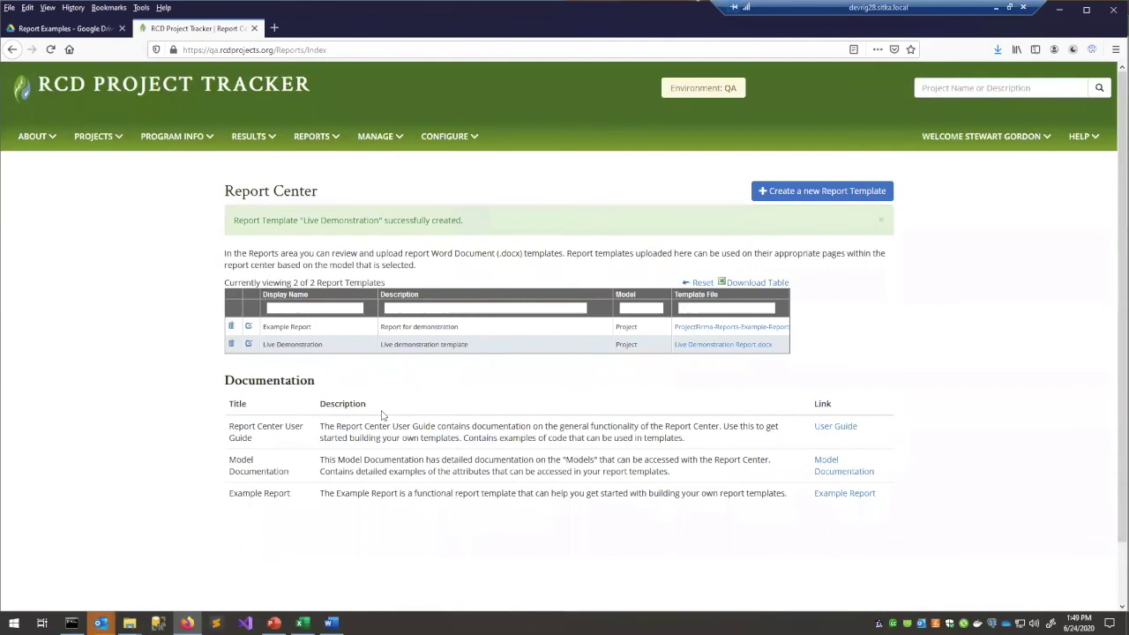
# - Open the Projects report page, filter the grid to the Completed project stage, and select all filtered projects
pyautogui.click(313, 136)
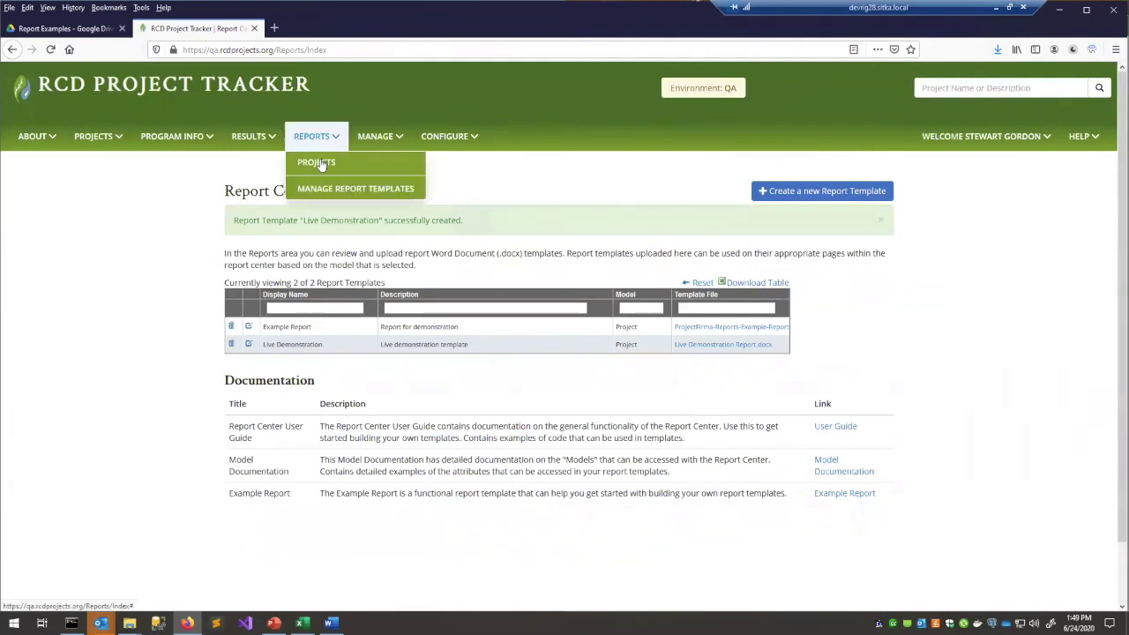
pyautogui.click(321, 161)
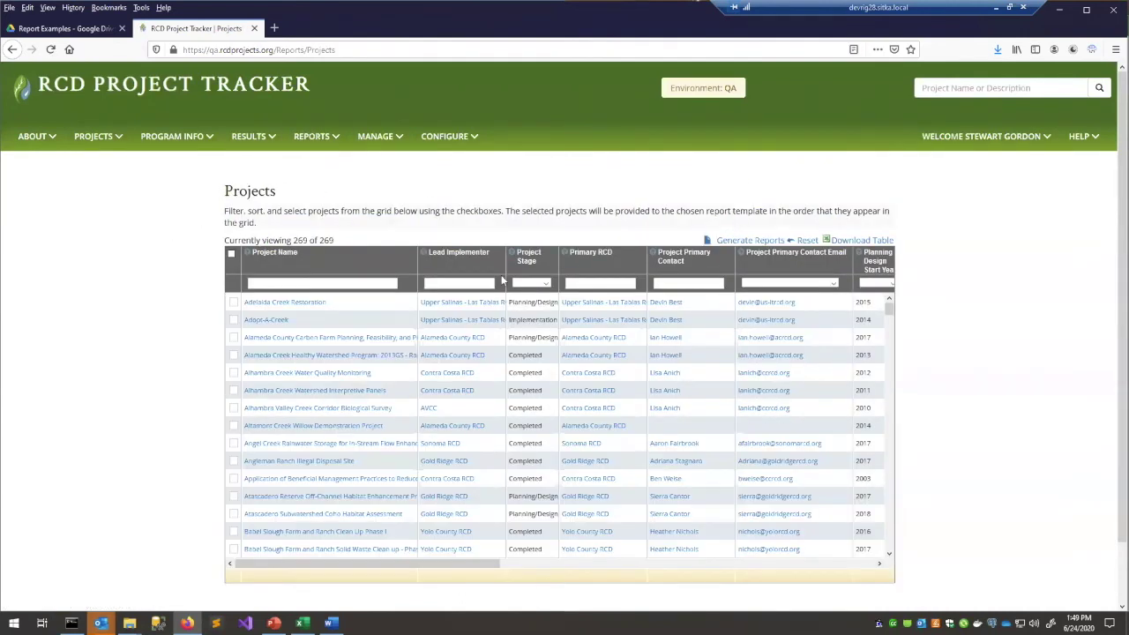
pyautogui.click(531, 282)
pyautogui.click(535, 305)
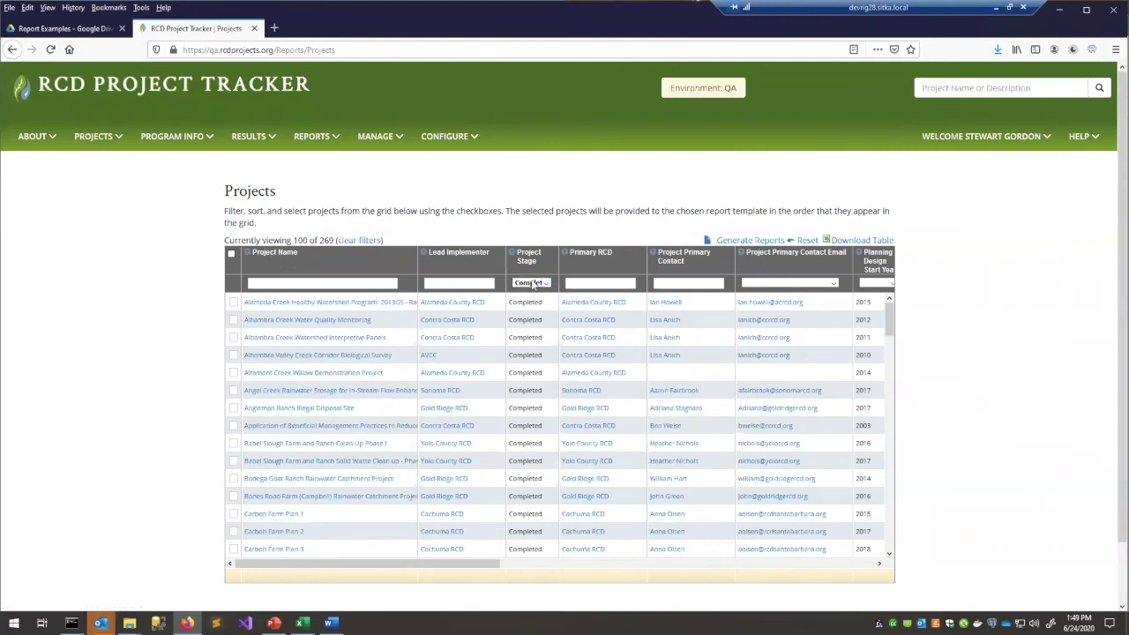
pyautogui.click(231, 253)
# - Generate a report for the selected projects with the Live Demonstration template and open the resulting document in Word
pyautogui.click(759, 241)
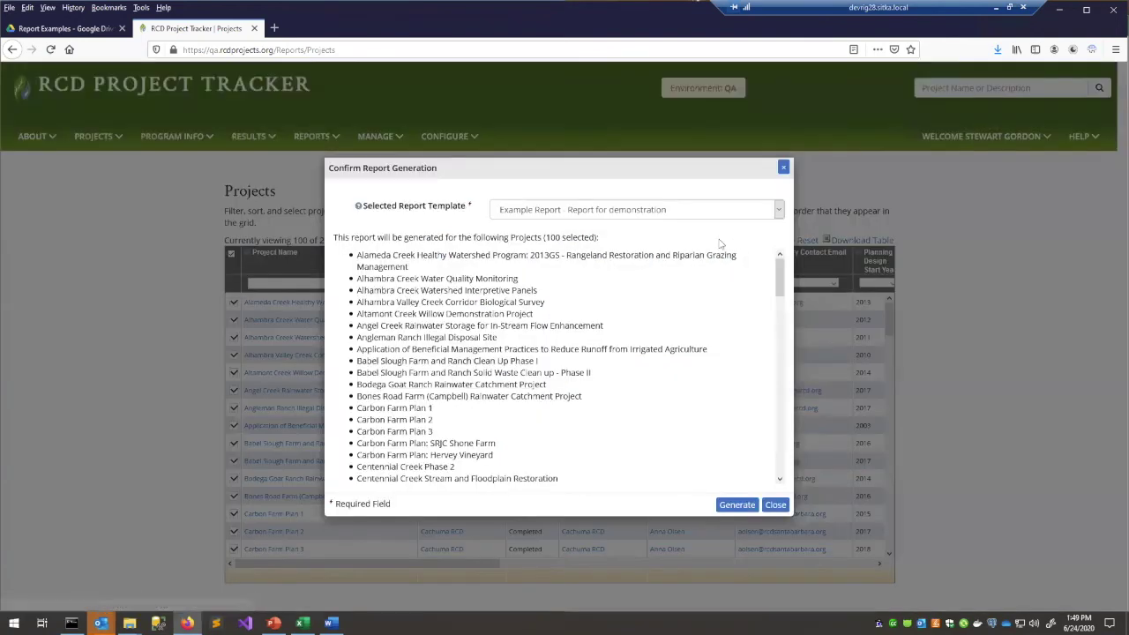
pyautogui.click(661, 210)
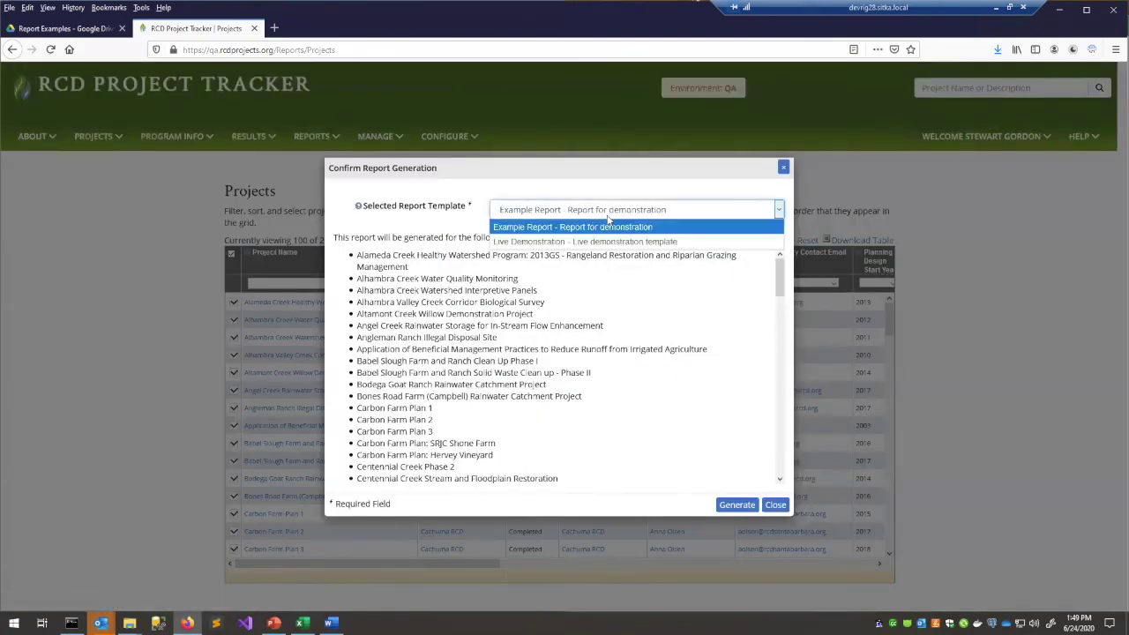
pyautogui.click(535, 244)
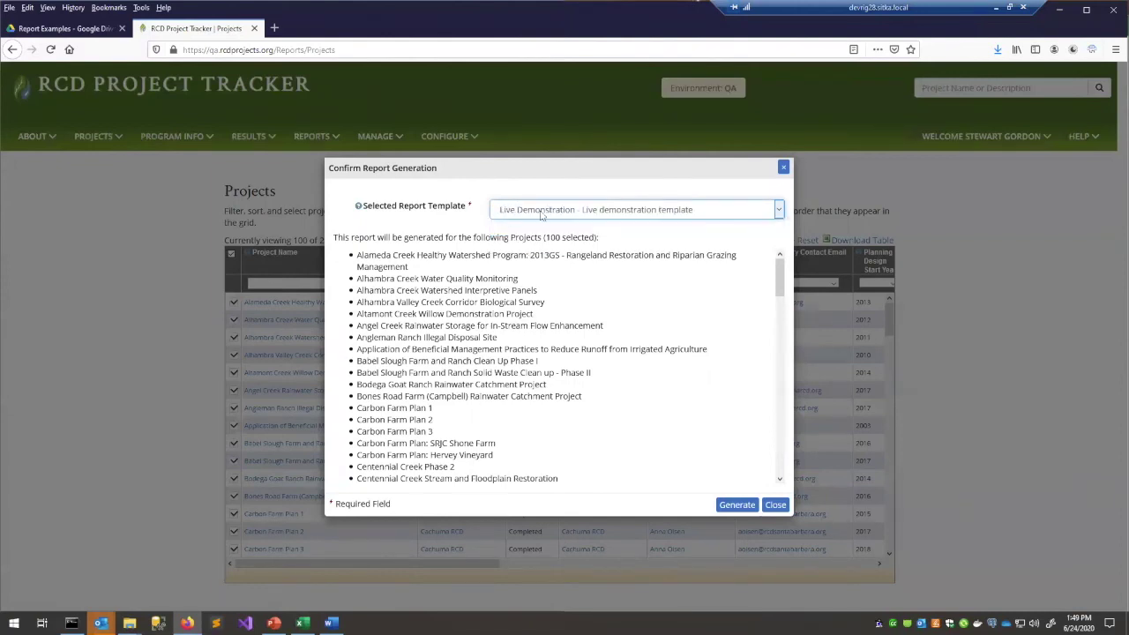
pyautogui.moveTo(777, 268); pyautogui.dragTo(776, 470)
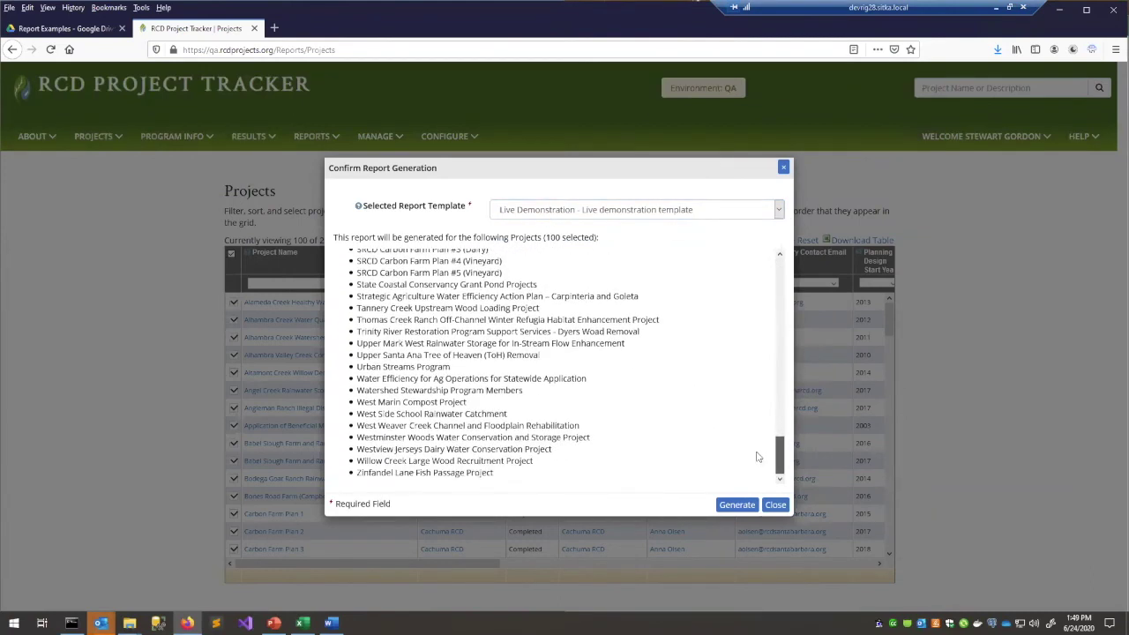
pyautogui.click(737, 505)
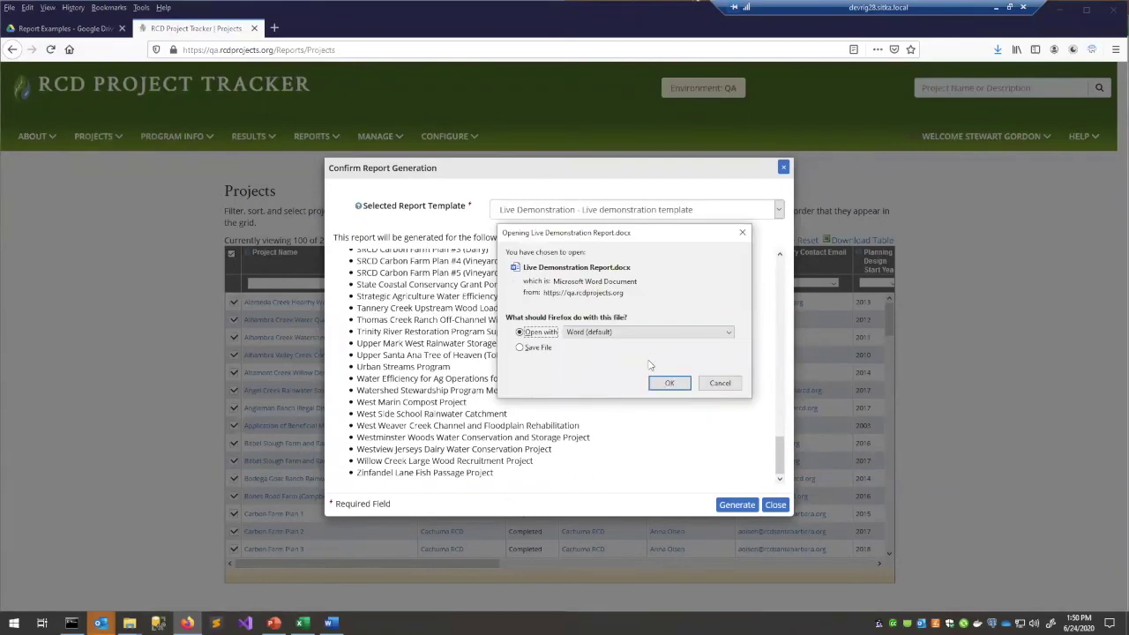
pyautogui.click(666, 382)
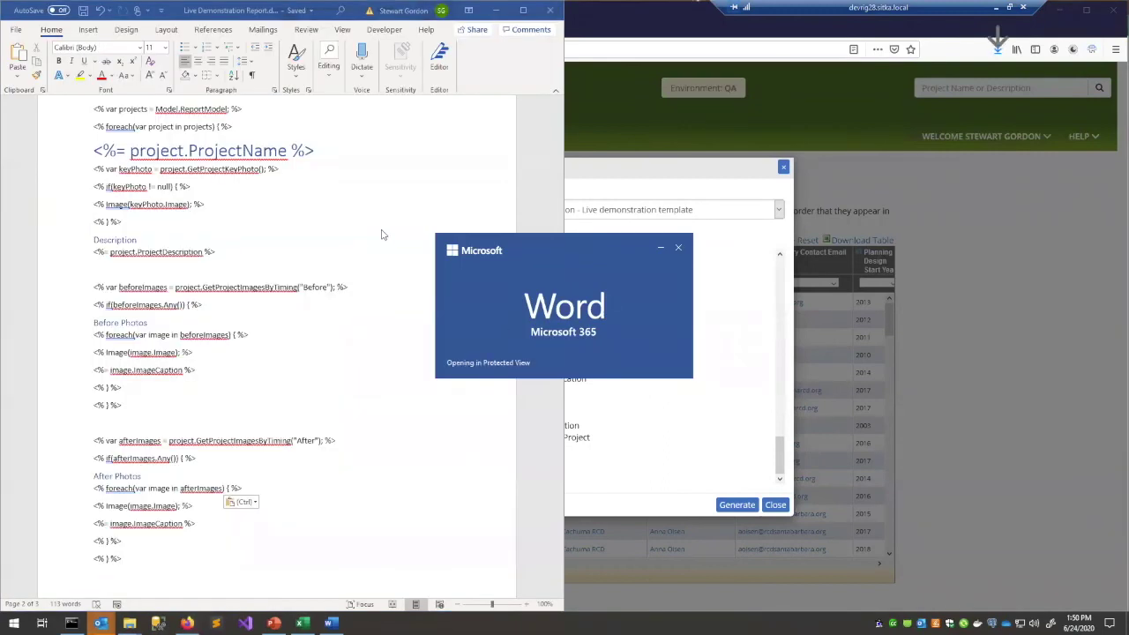
# - Place the generated report beside the template and compare their cover pages, including the date on the generated cover
pyautogui.moveTo(202, 12); pyautogui.dragTo(1127, 141)
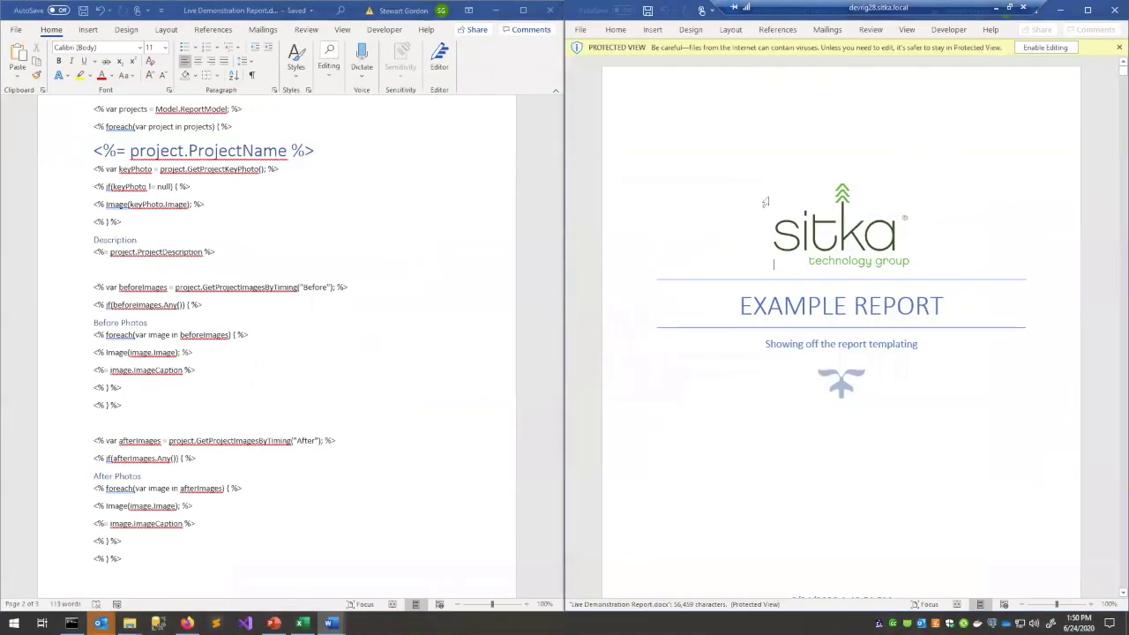
pyautogui.click(824, 201)
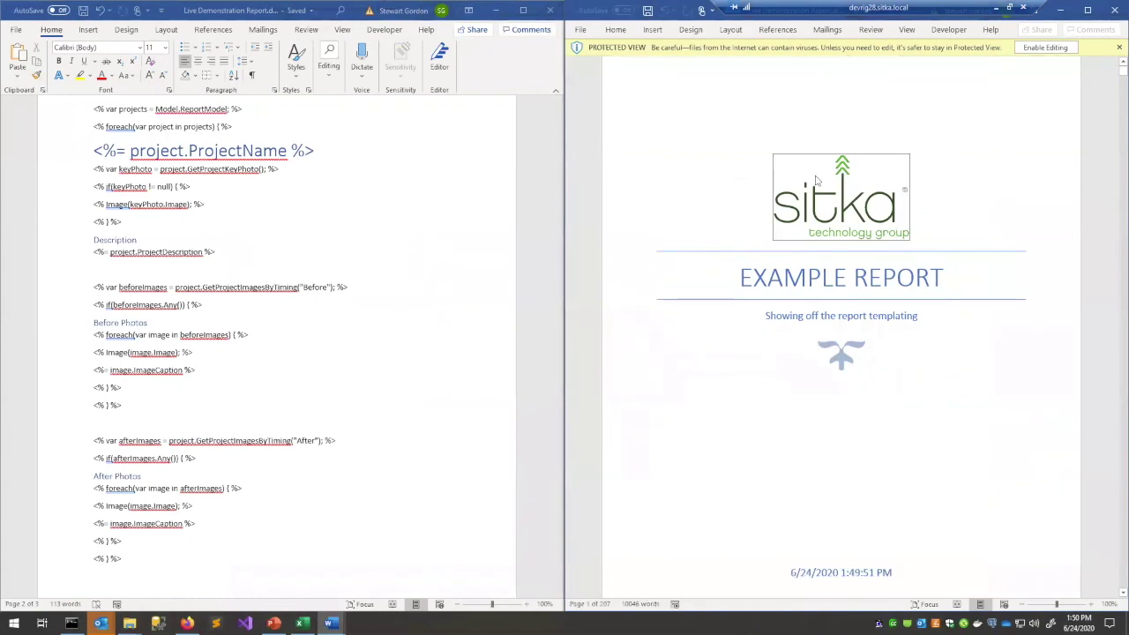
pyautogui.scroll(10, 364, 234)
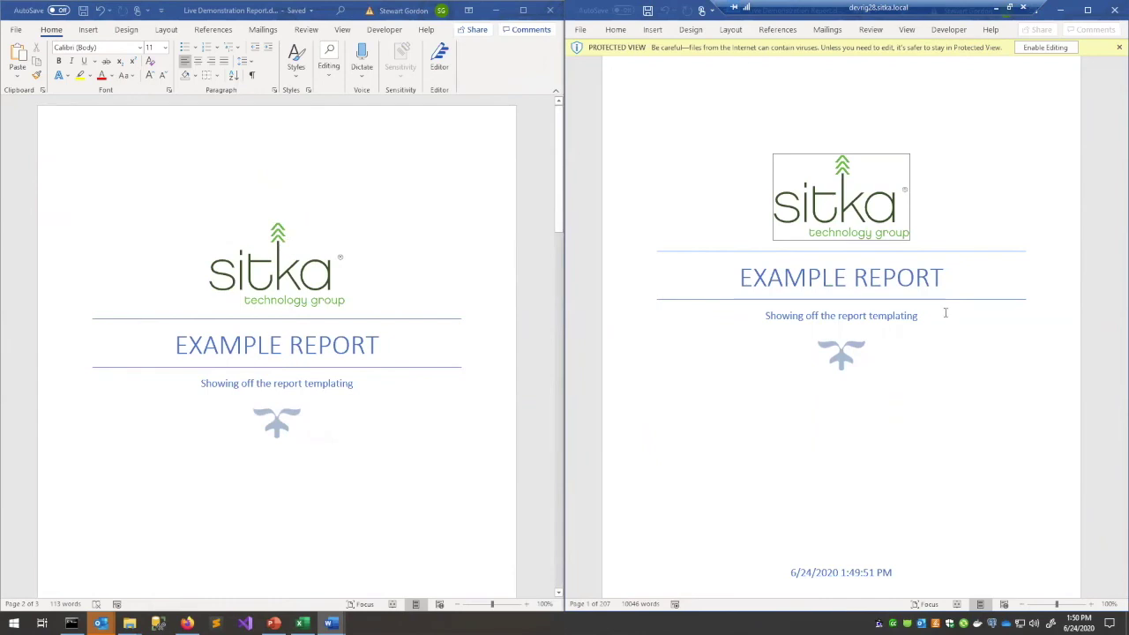
pyautogui.scroll(-2, 912, 370)
pyautogui.scroll(-3, 913, 370)
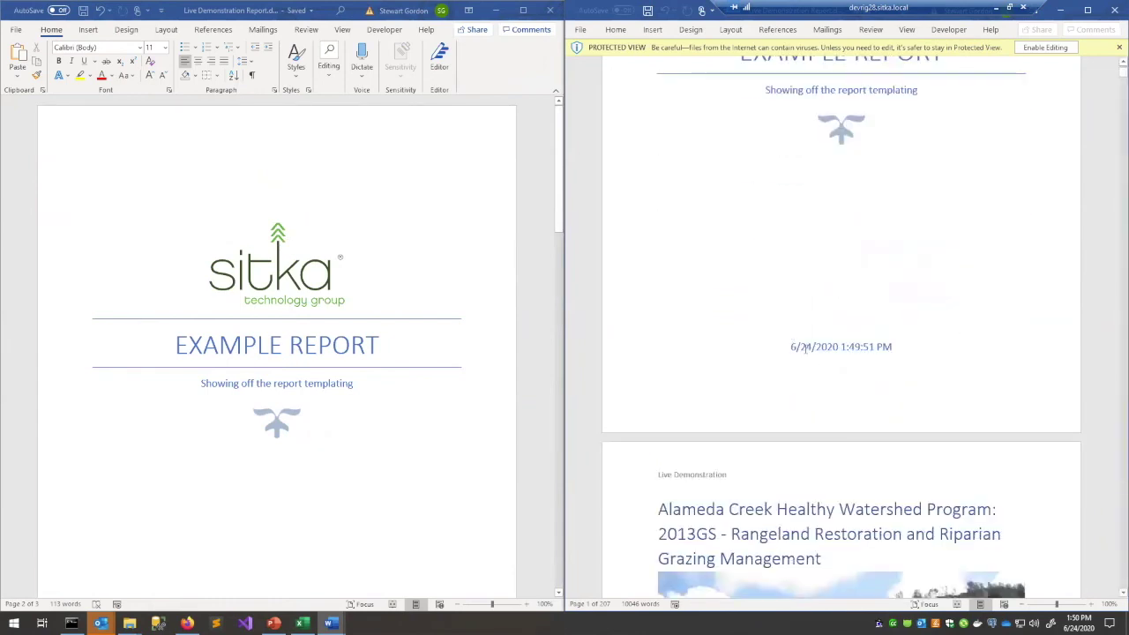
# - Examine the generated report's project headings, descriptions, captioned photos, headers and footers, and return to the cover page
pyautogui.scroll(-6, 837, 296)
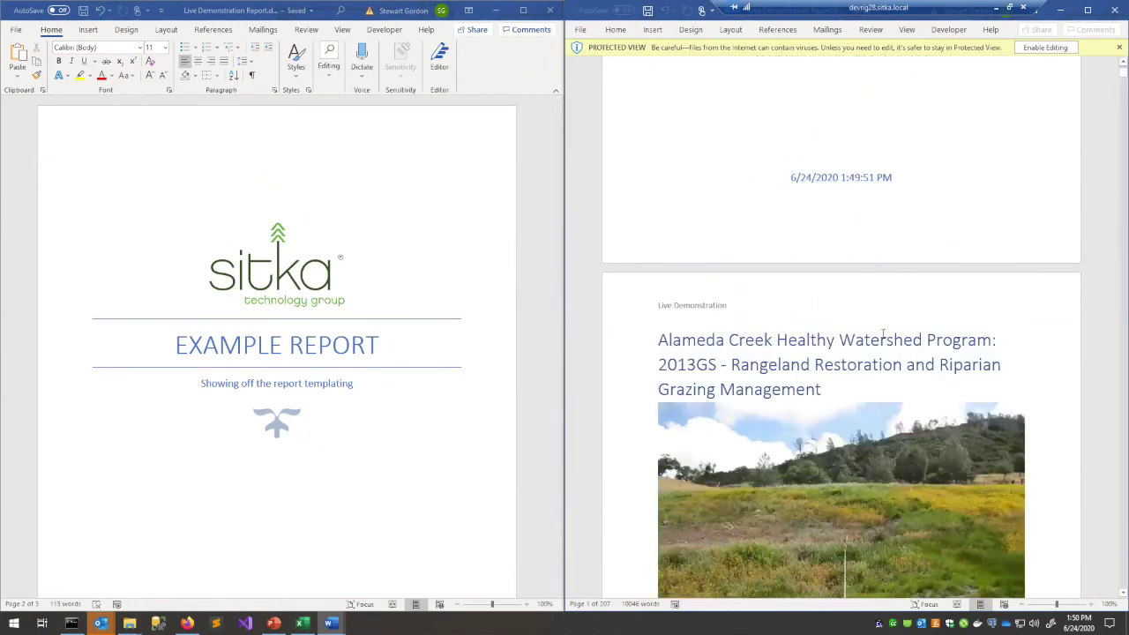
pyautogui.scroll(-1, 815, 291)
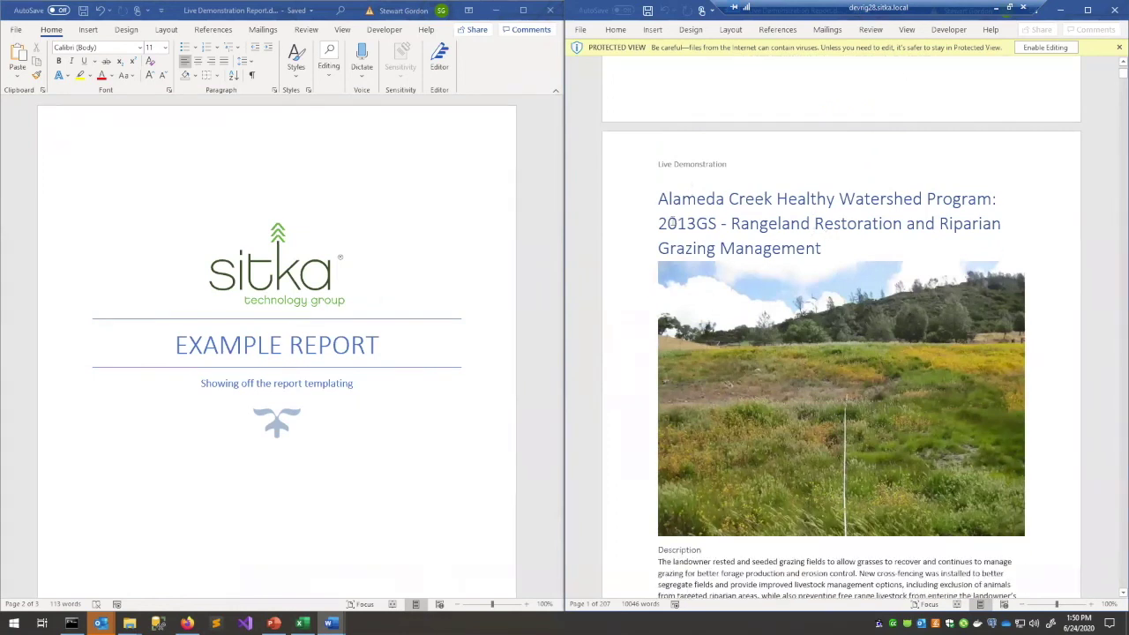
pyautogui.scroll(-2, 839, 256)
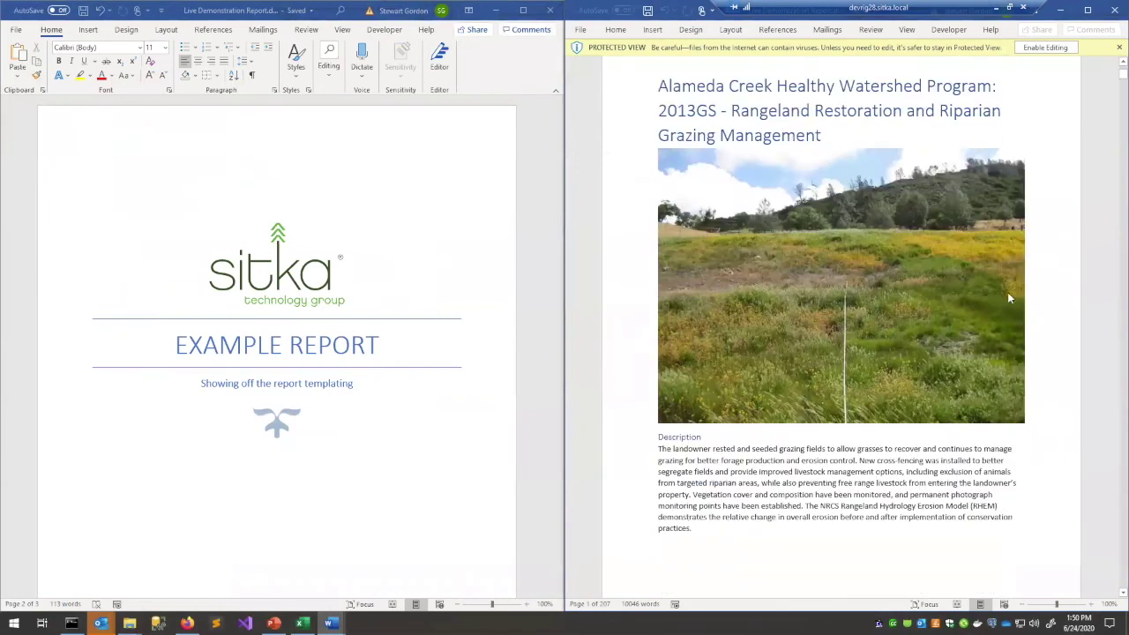
pyautogui.scroll(-7, 780, 282)
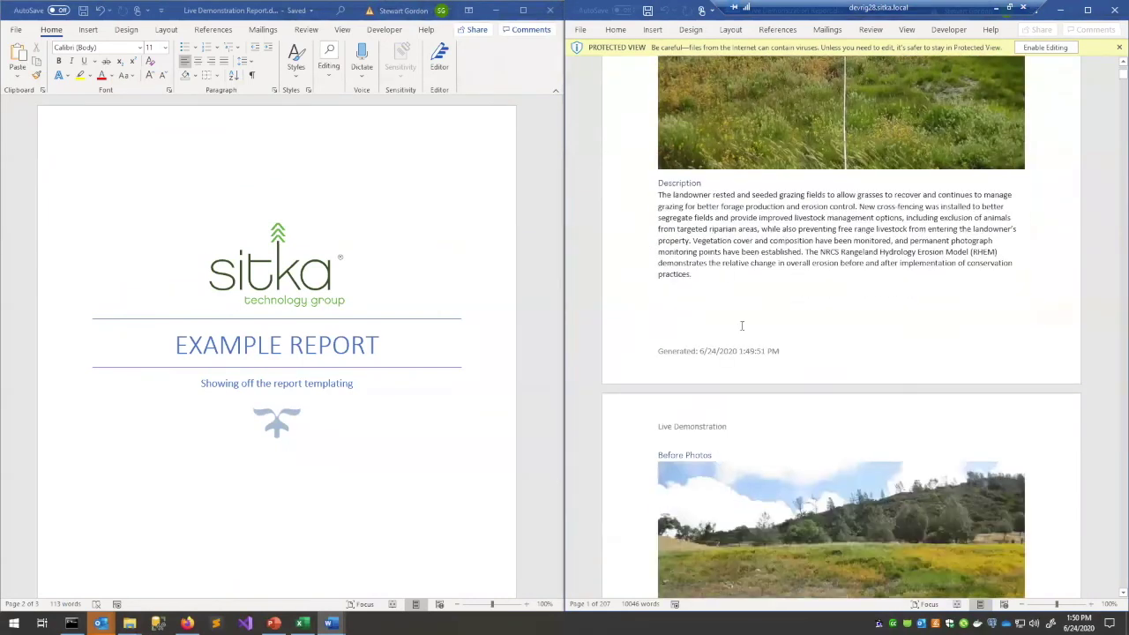
pyautogui.scroll(-2, 745, 330)
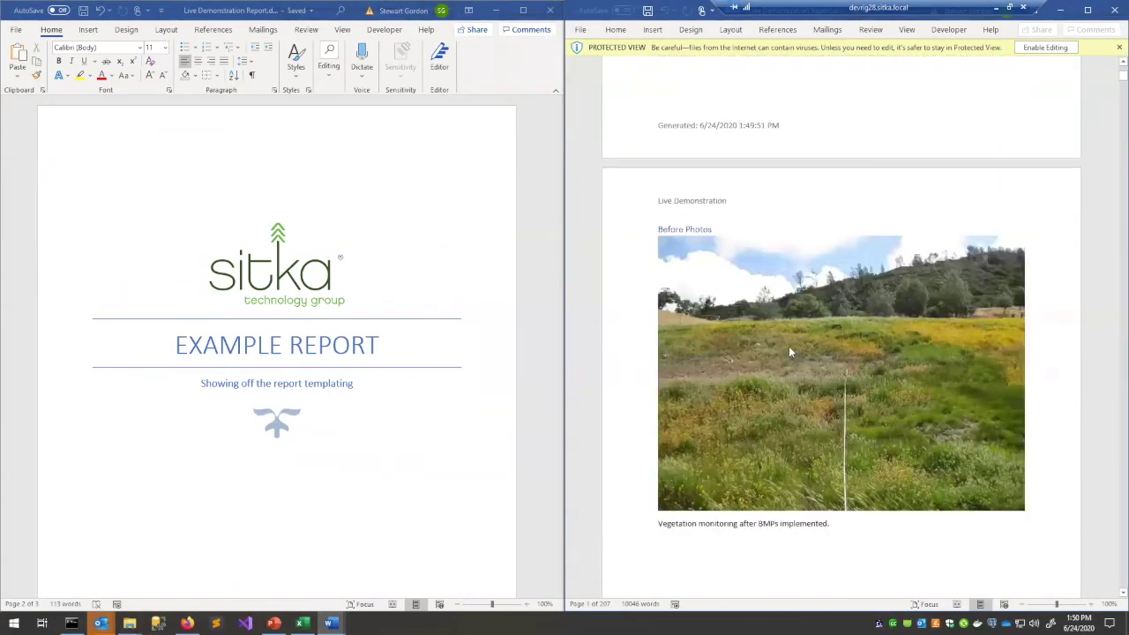
pyautogui.scroll(-1, 789, 346)
pyautogui.scroll(-11, 811, 466)
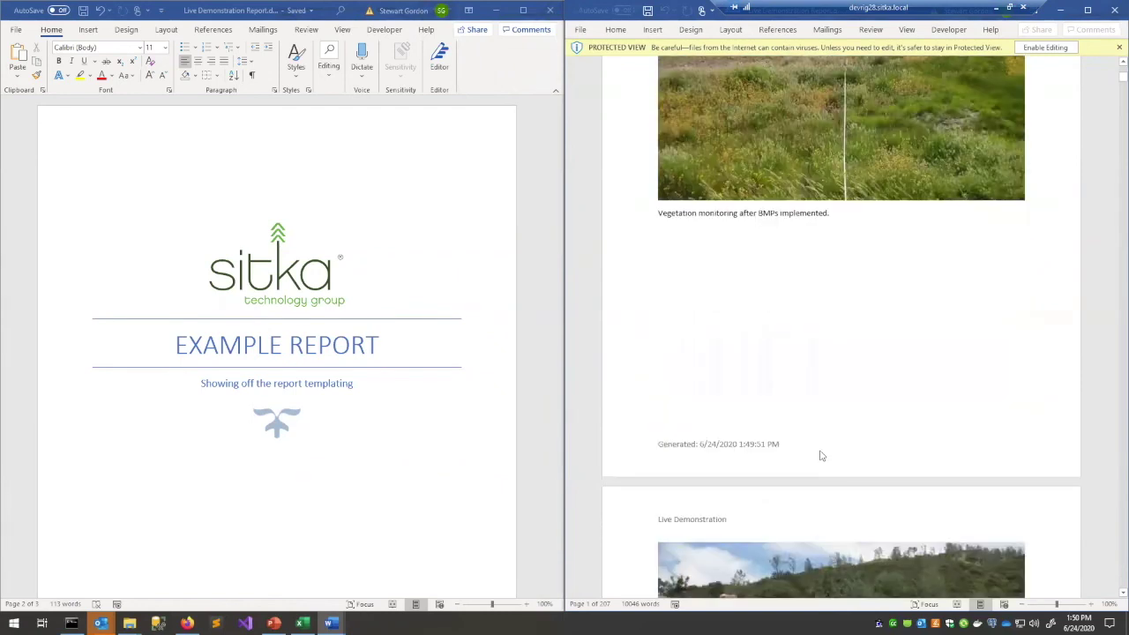
pyautogui.scroll(-1, 675, 430)
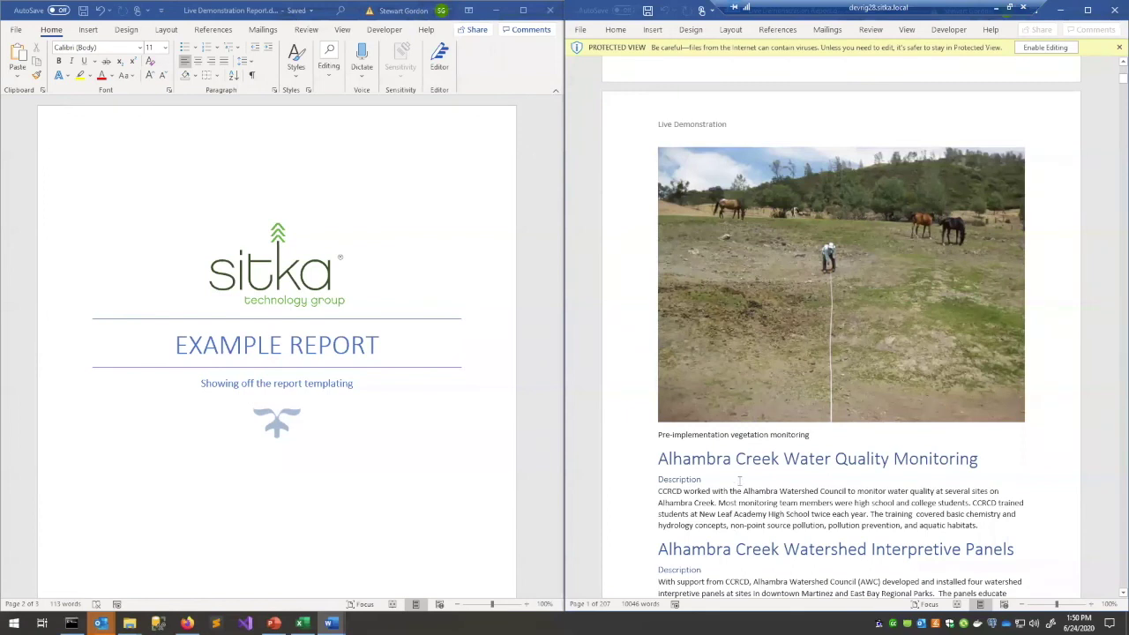
pyautogui.scroll(-4, 739, 480)
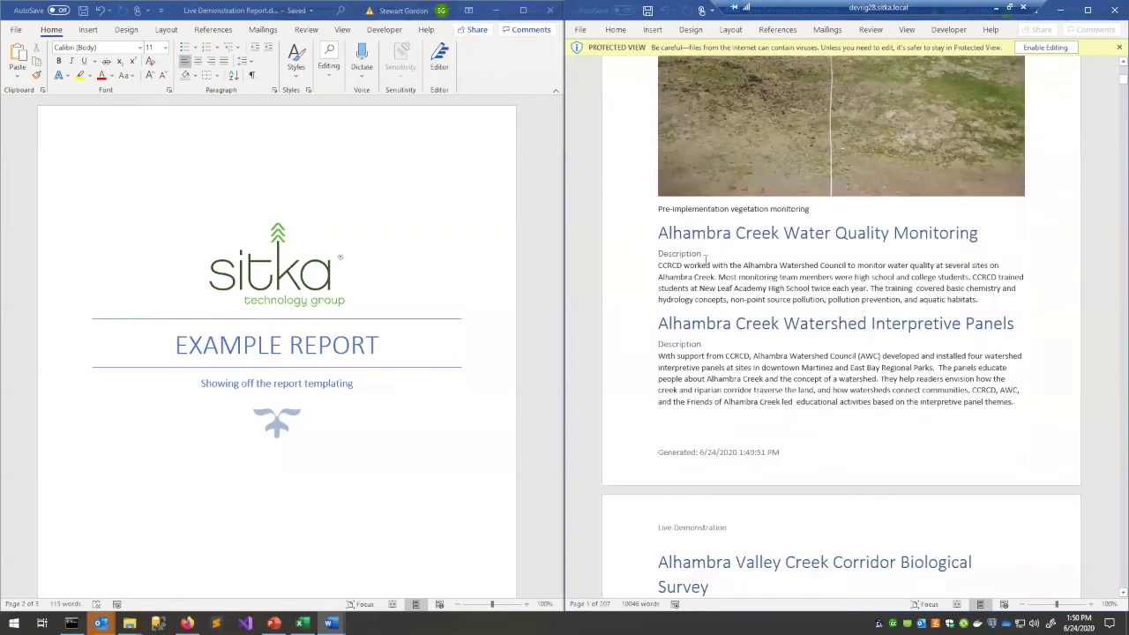
pyautogui.scroll(-8, 697, 204)
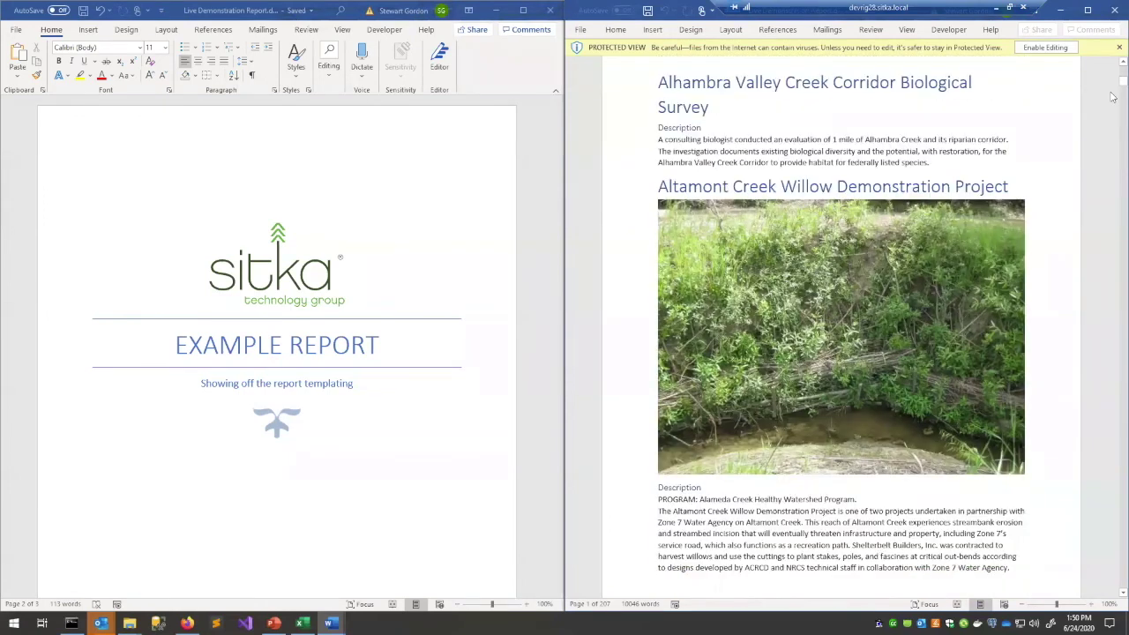
pyautogui.moveTo(1113, 88)
pyautogui.mouseDown()
pyautogui.moveTo(1114, 587)
pyautogui.moveTo(1114, 70)
pyautogui.mouseUp()
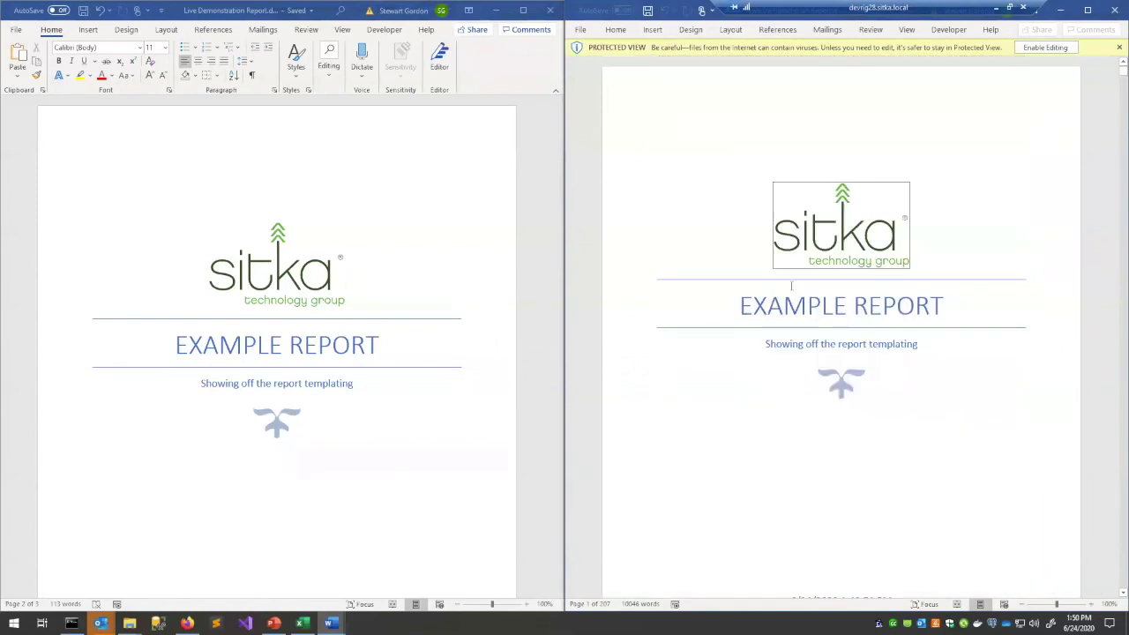
# - Enable editing of the generated report and insert an Automatic Table 1 table of contents on the cover page
pyautogui.click(1046, 48)
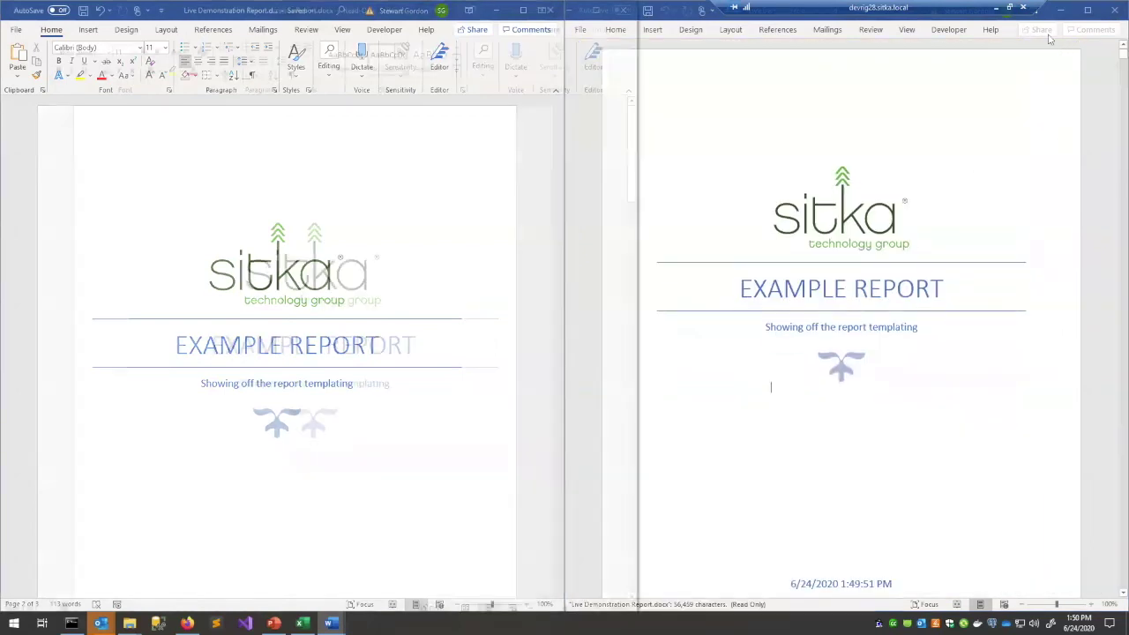
pyautogui.moveTo(307, 12); pyautogui.dragTo(322, 13)
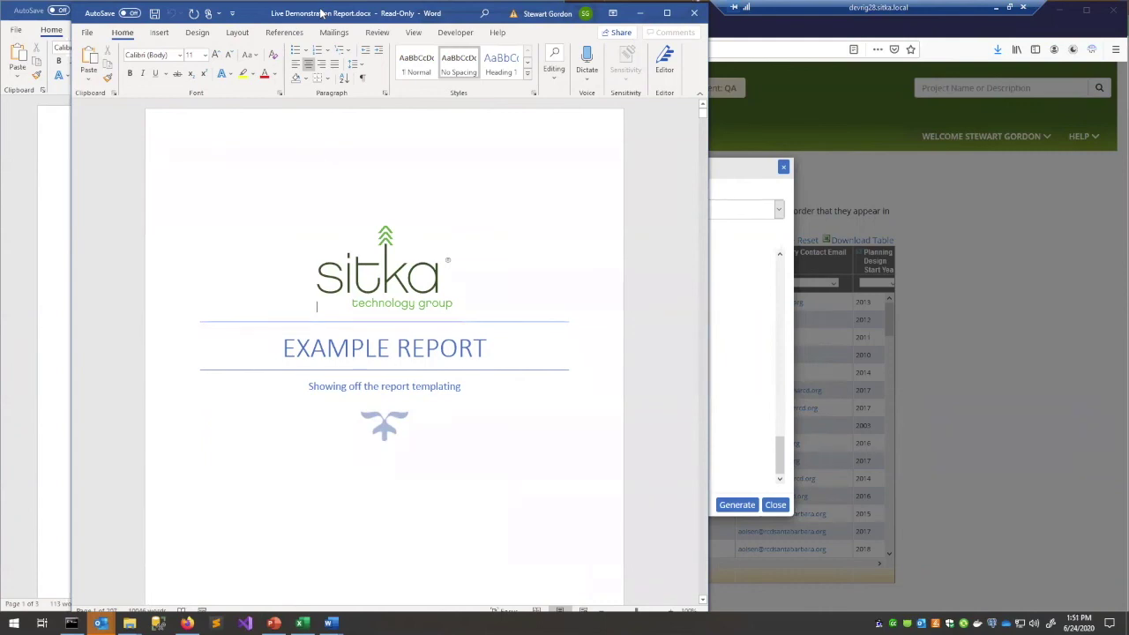
pyautogui.click(236, 32)
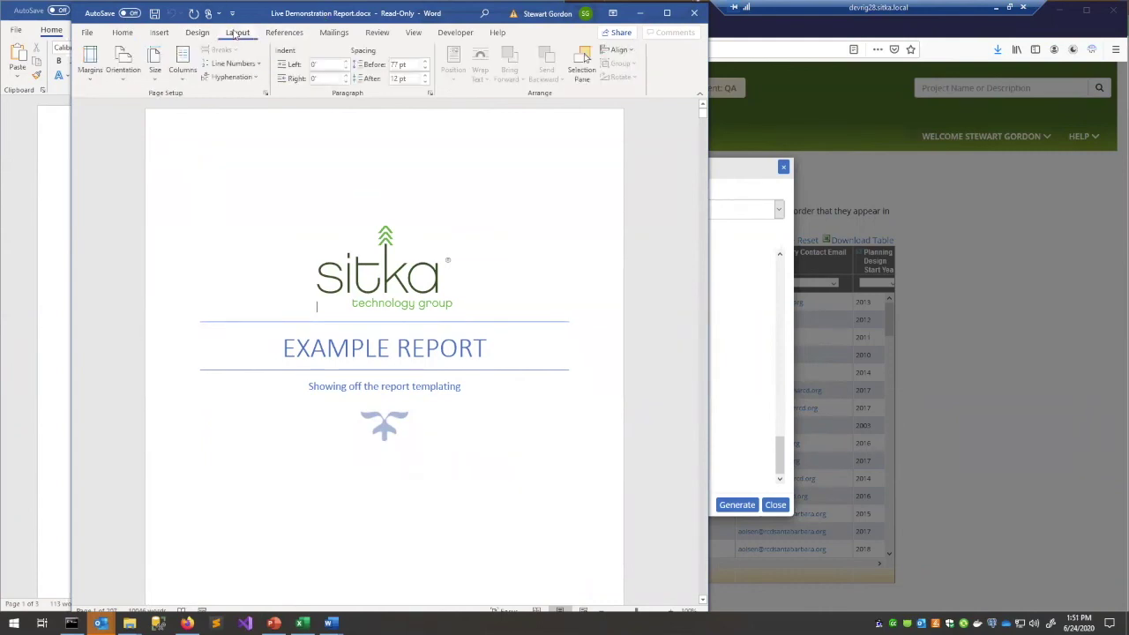
pyautogui.scroll(-1, 252, 42)
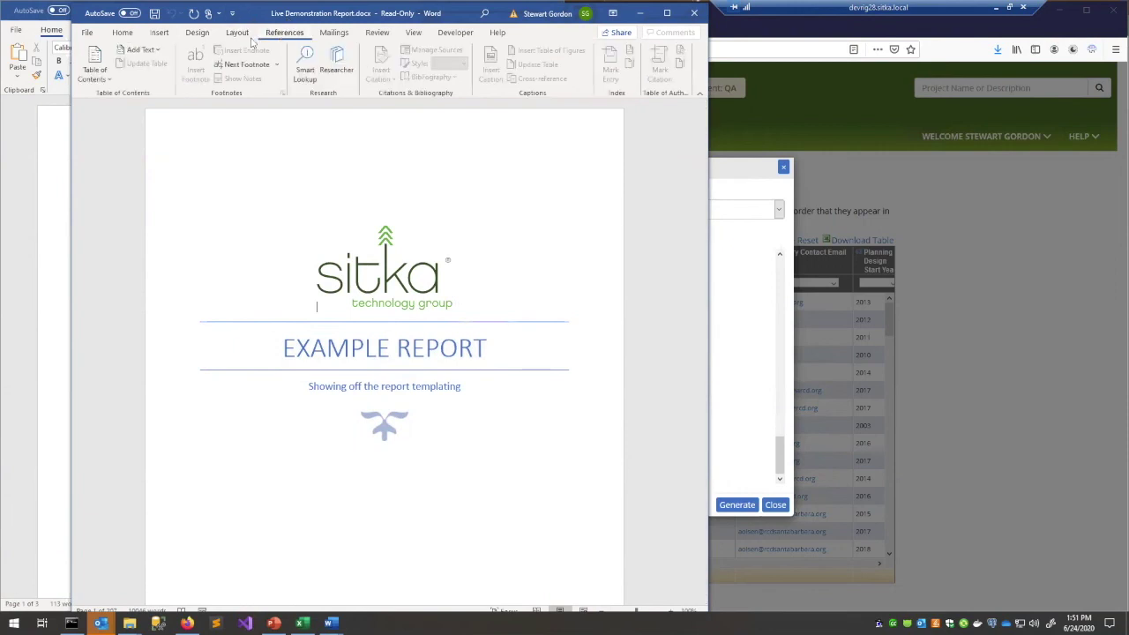
pyautogui.click(95, 68)
pyautogui.click(346, 205)
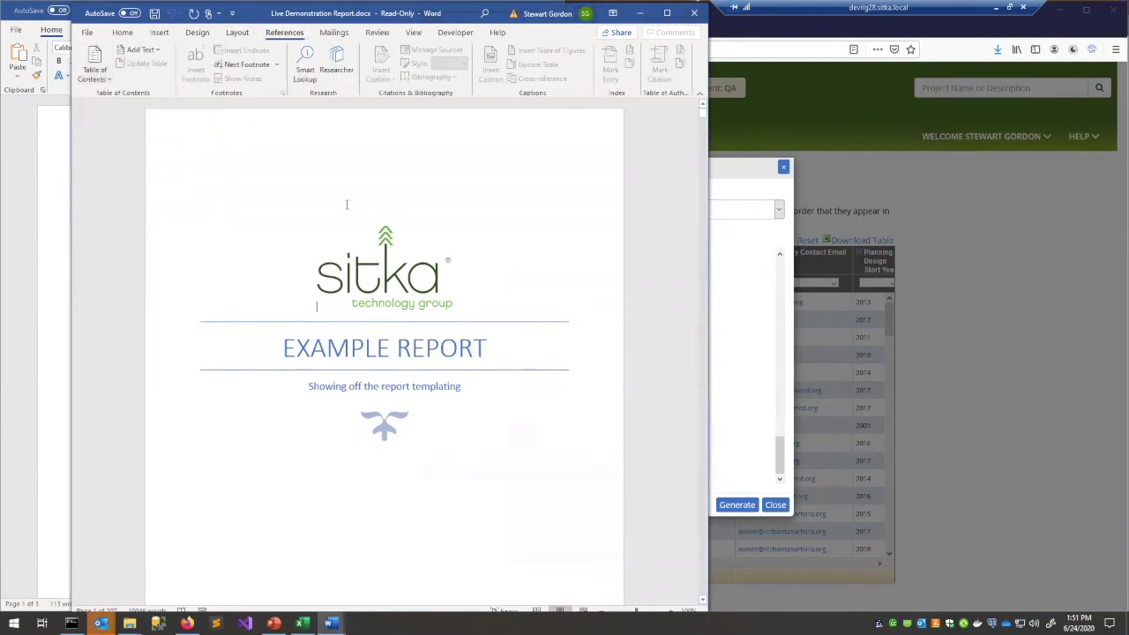
pyautogui.click(95, 67)
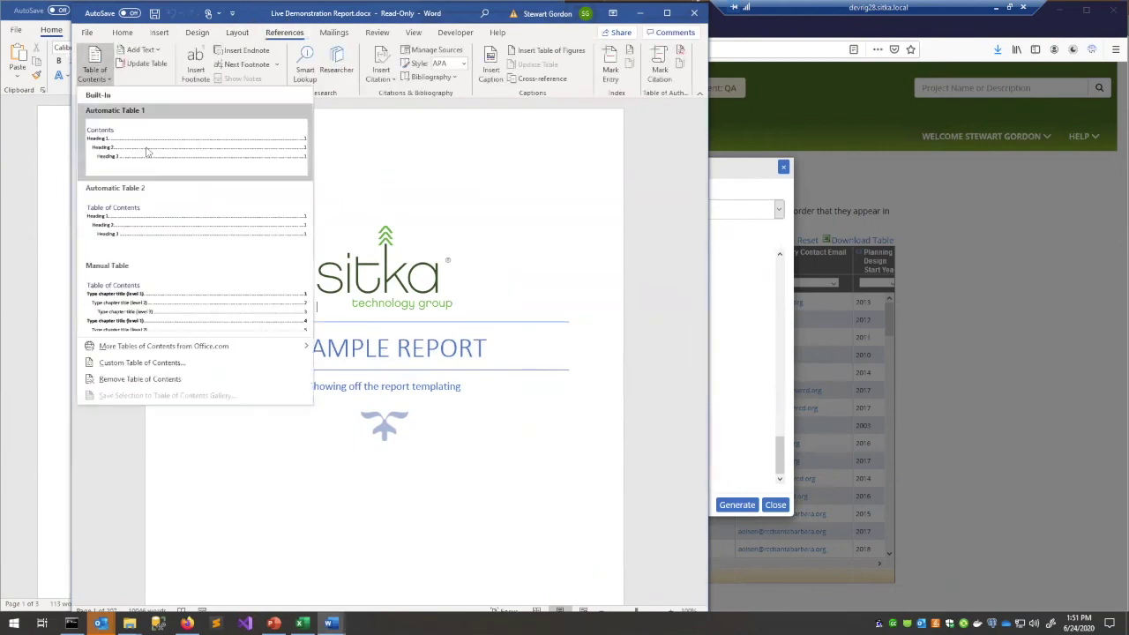
pyautogui.click(164, 159)
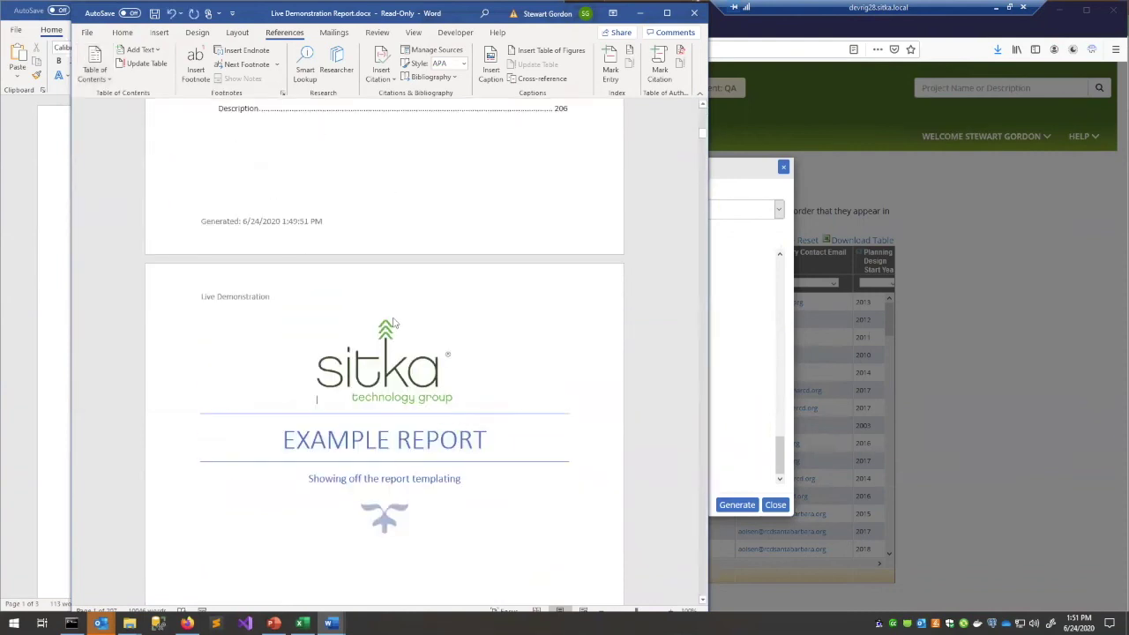
# - Review the inserted table of contents, checking its project, description and photo entries and their page numbers
pyautogui.scroll(5, 393, 322)
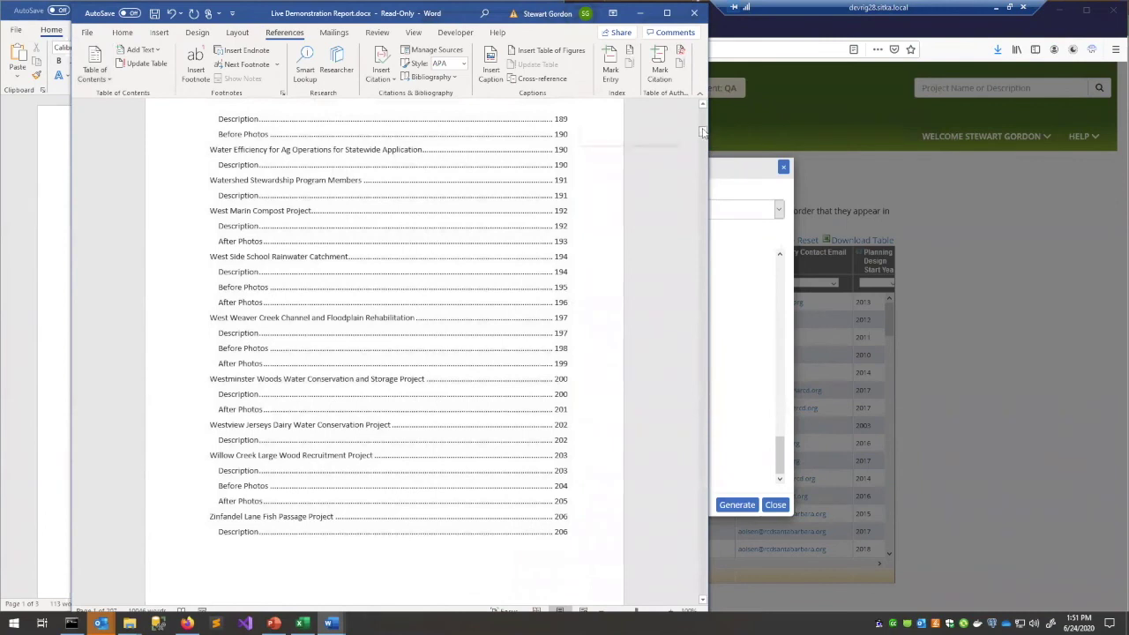
pyautogui.moveTo(703, 107); pyautogui.dragTo(703, 104)
pyautogui.scroll(-1, 526, 423)
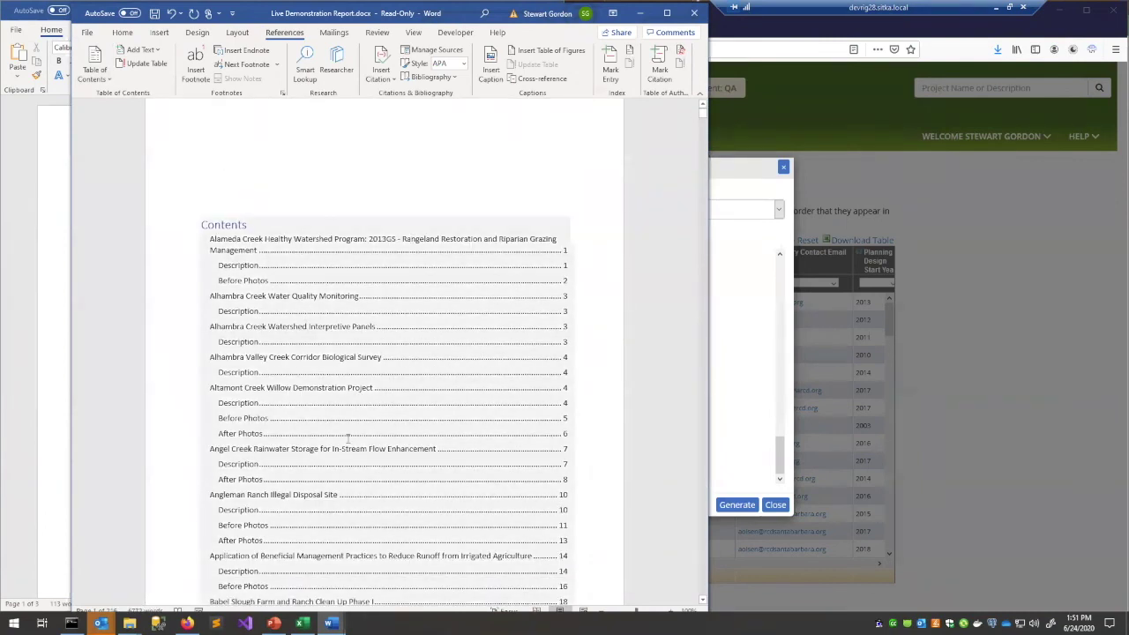
pyautogui.scroll(-3, 514, 479)
pyautogui.click(514, 479)
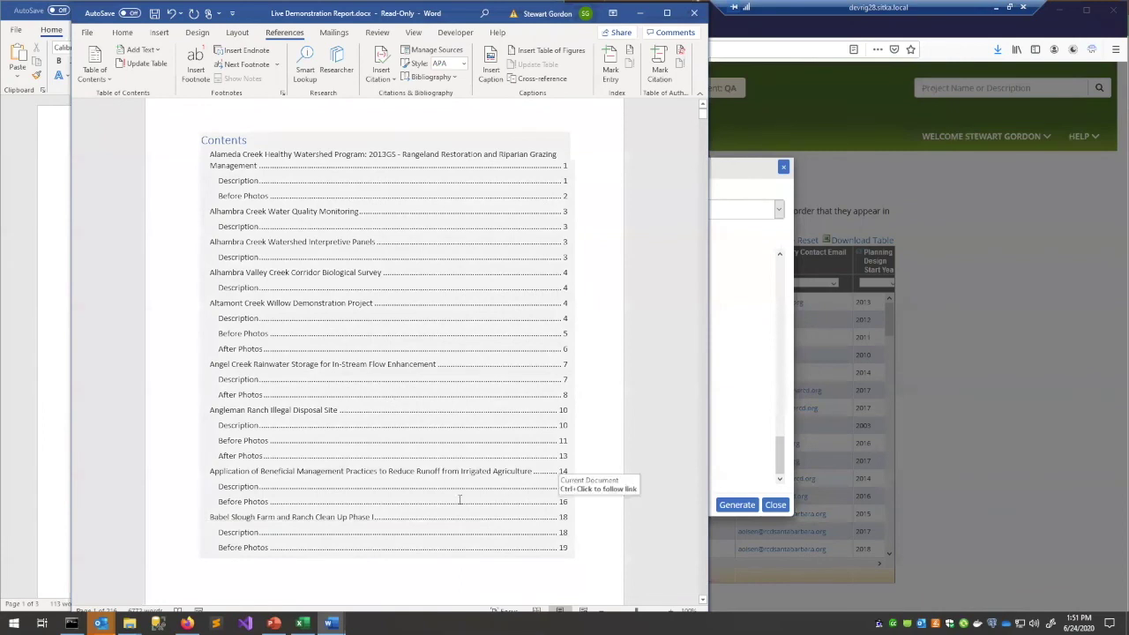
pyautogui.scroll(-5, 458, 499)
pyautogui.scroll(2, 353, 495)
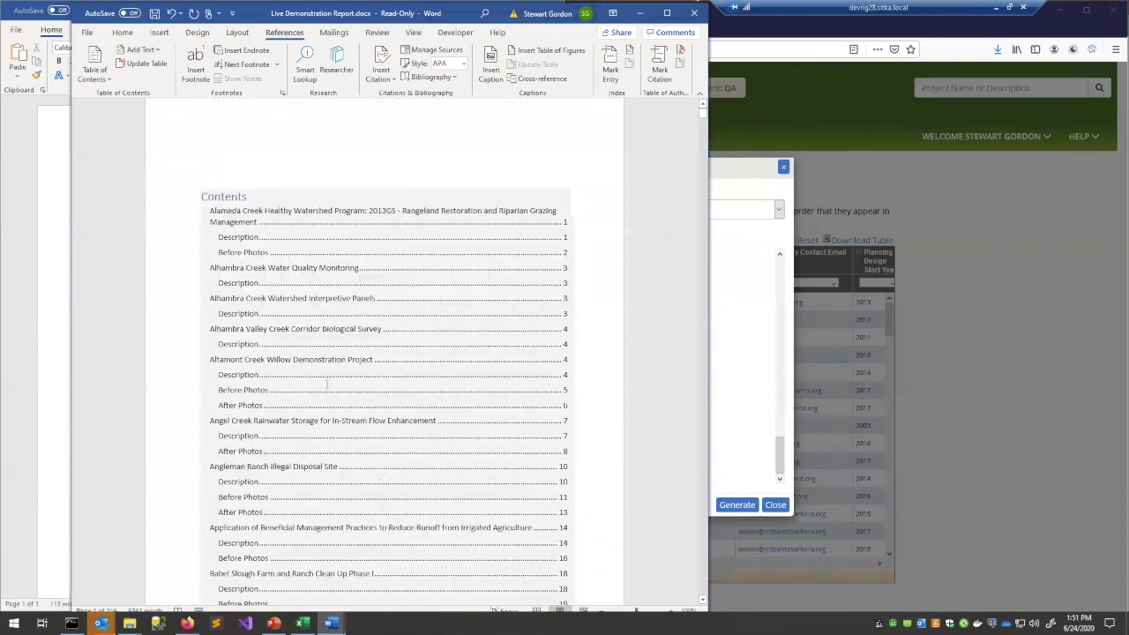
pyautogui.scroll(-10, 375, 389)
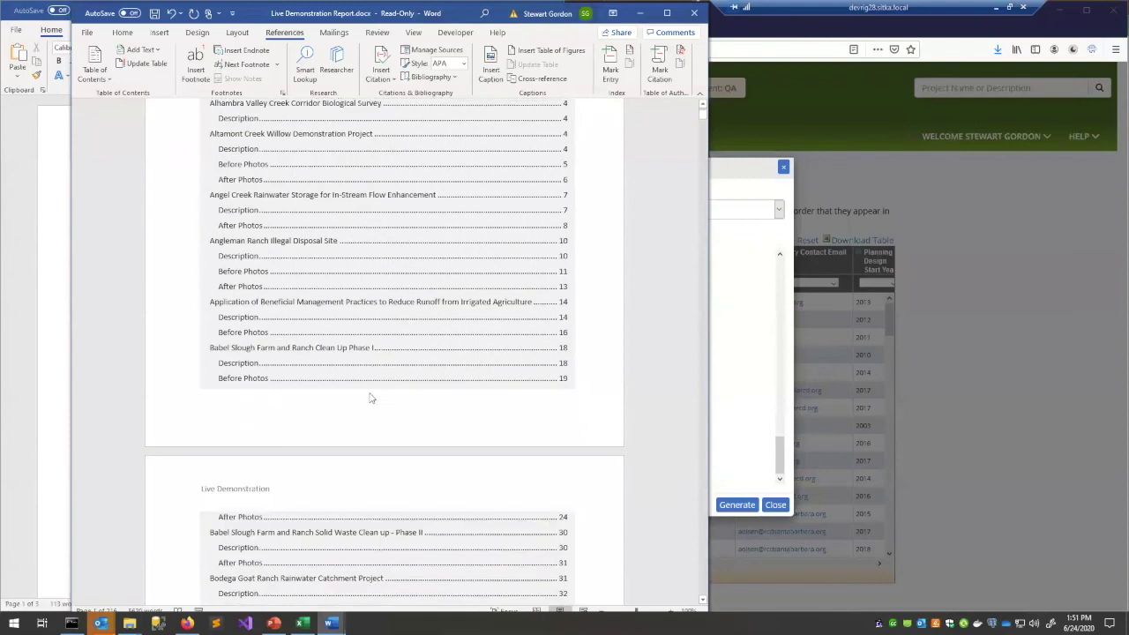
pyautogui.scroll(-10, 381, 383)
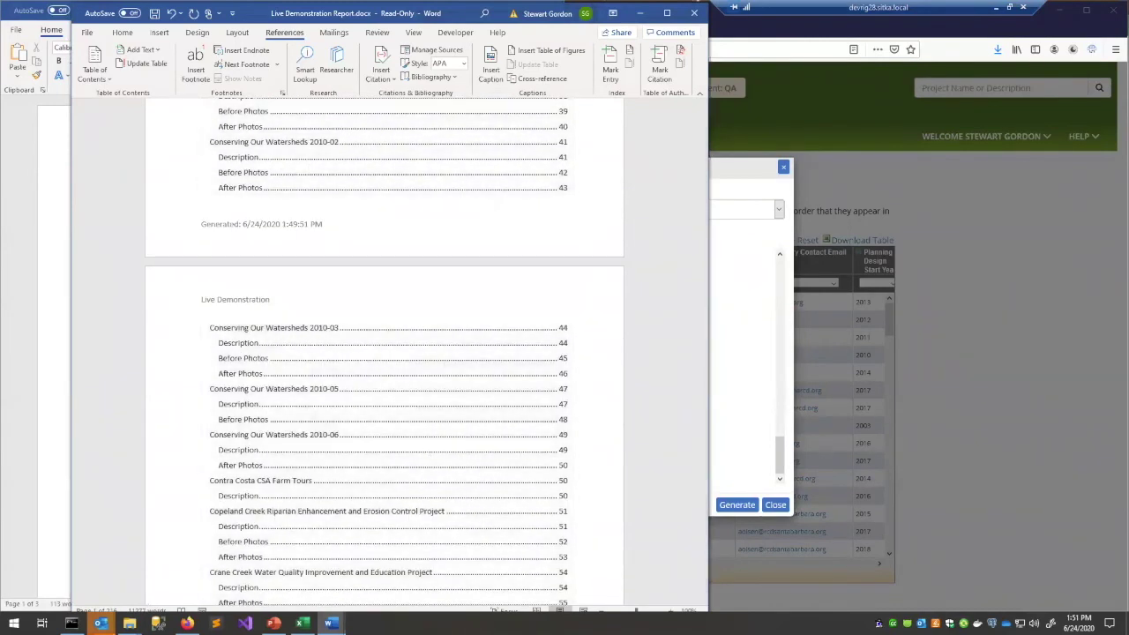
pyautogui.scroll(2, 377, 326)
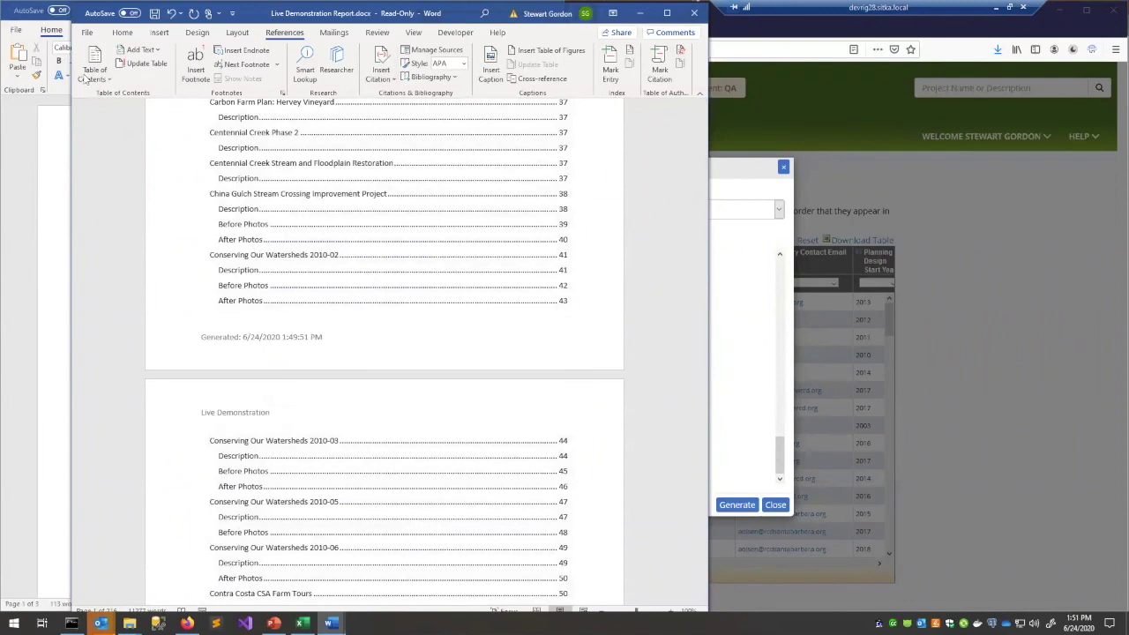
pyautogui.scroll(-10, 274, 418)
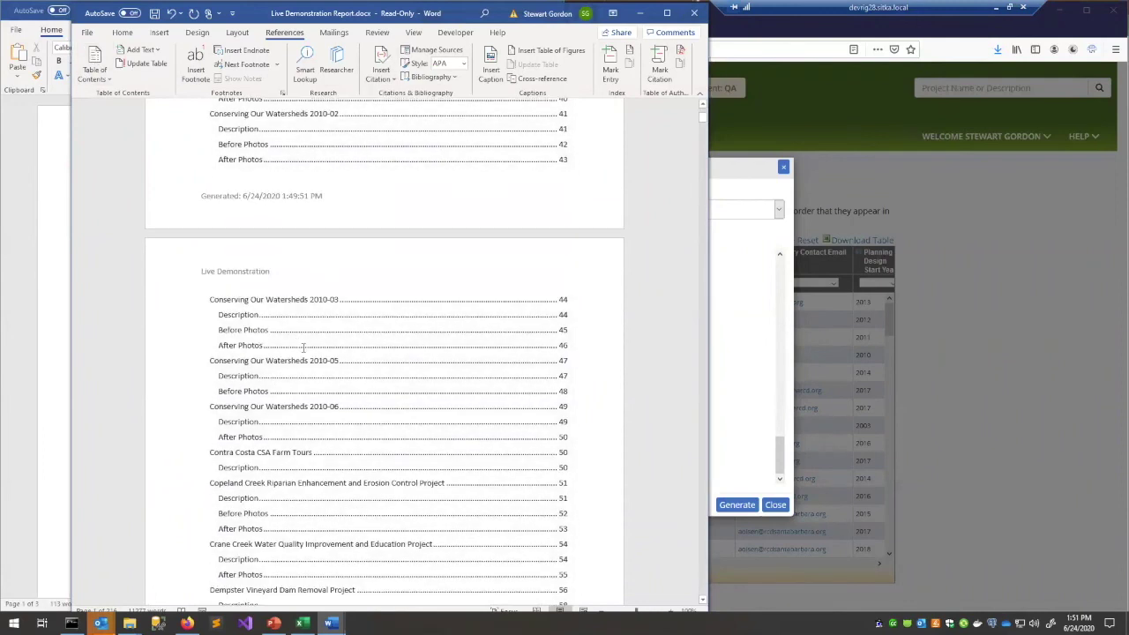
pyautogui.click(87, 32)
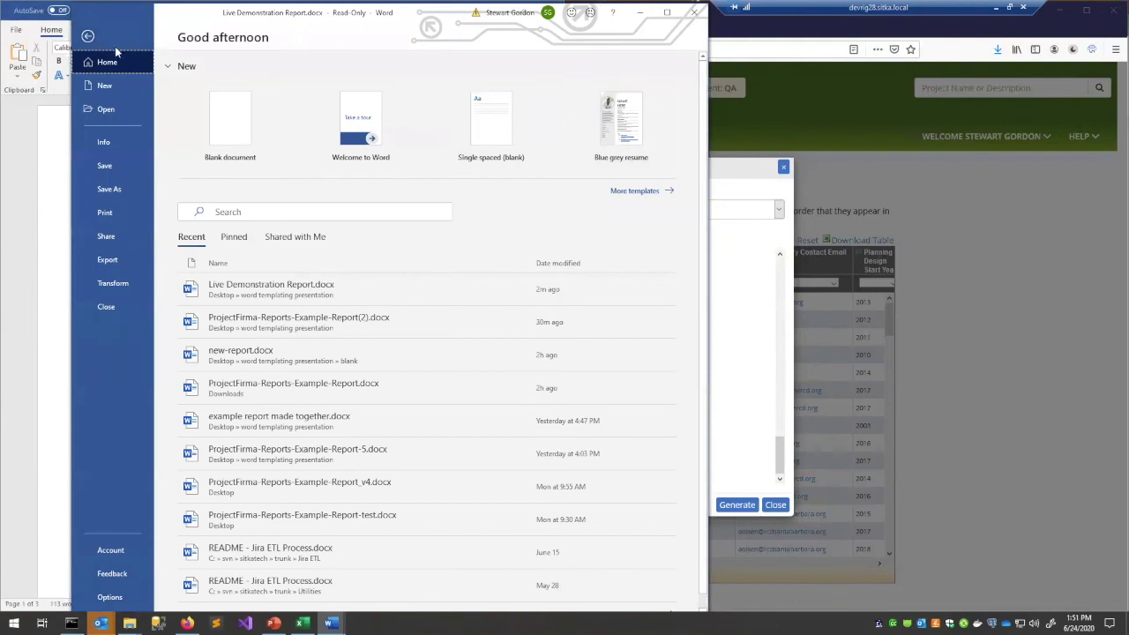
pyautogui.click(88, 37)
# - Delete the After Photos heading, its photo and the Copeland Creek MP1 2017 caption from the Copeland Creek project section
pyautogui.moveTo(701, 122); pyautogui.dragTo(701, 157)
pyautogui.scroll(-3, 310, 358)
pyautogui.scroll(-6, 310, 359)
pyautogui.scroll(1, 323, 353)
pyautogui.click(328, 270)
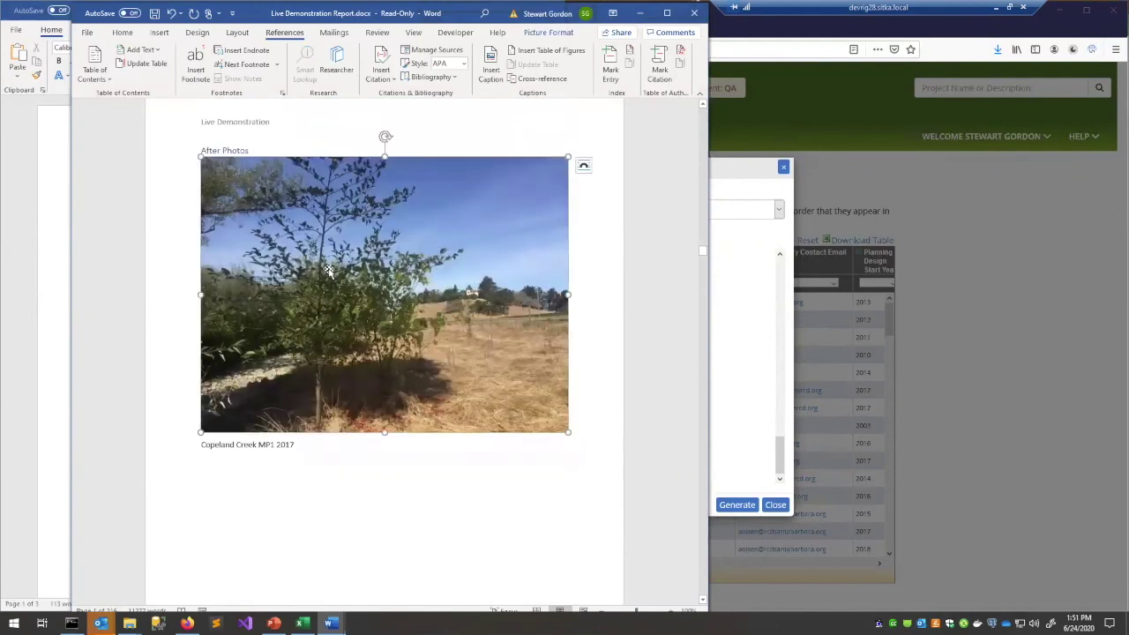
pyautogui.press('Delete')
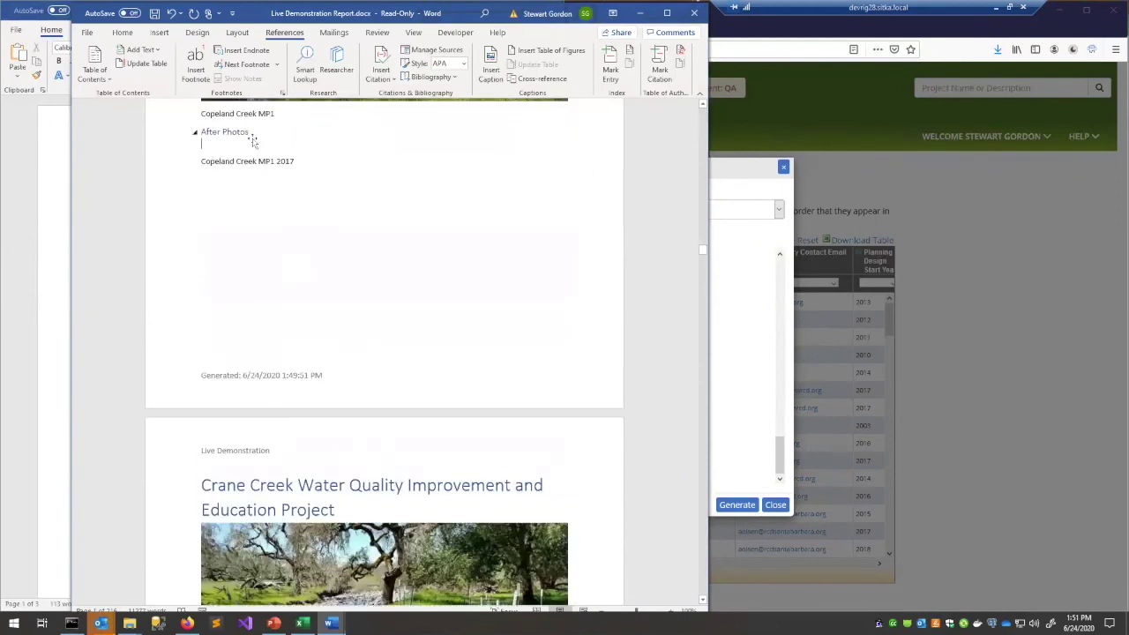
pyautogui.scroll(1, 252, 141)
pyautogui.moveTo(259, 196); pyautogui.dragTo(194, 188)
pyautogui.press('Delete')
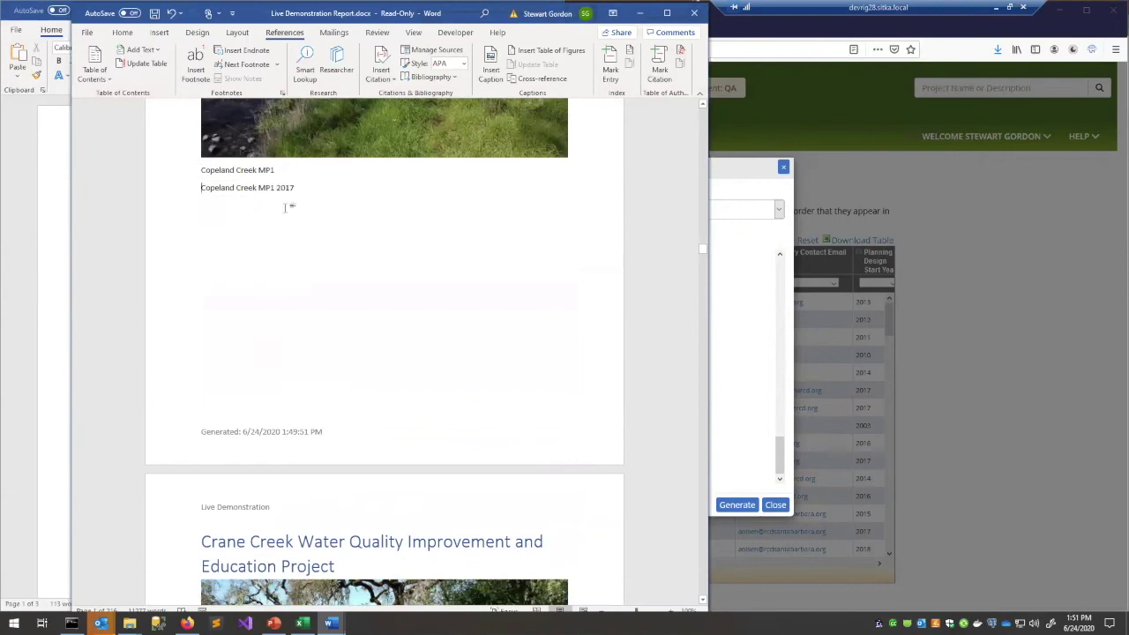
pyautogui.hotkey('shift', 'Down')
pyautogui.press('Delete')
pyautogui.scroll(-10, 309, 257)
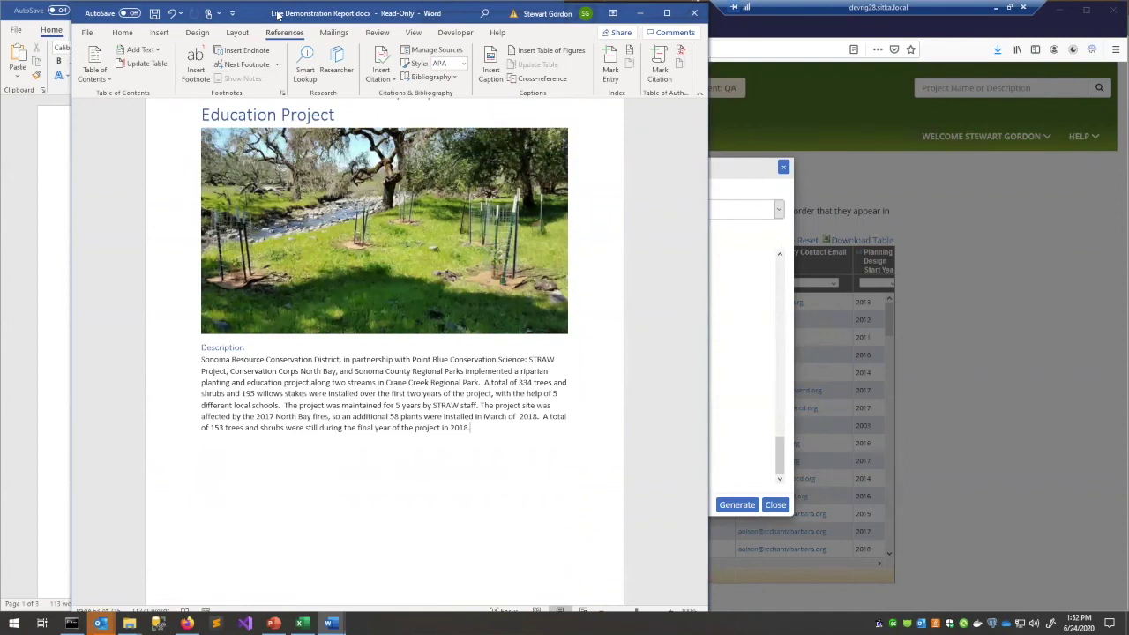
# - Save the report as Live Demonstration Report.pdf in the Desktop's word templating presentation folder, in PDF format
pyautogui.click(88, 32)
pyautogui.click(104, 190)
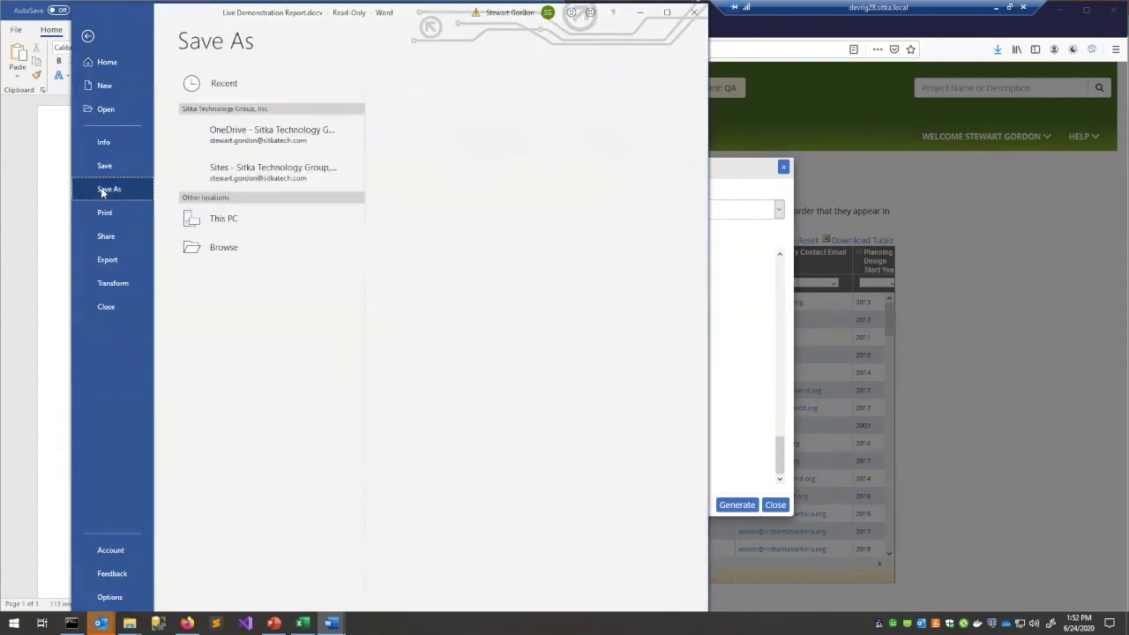
pyautogui.click(223, 277)
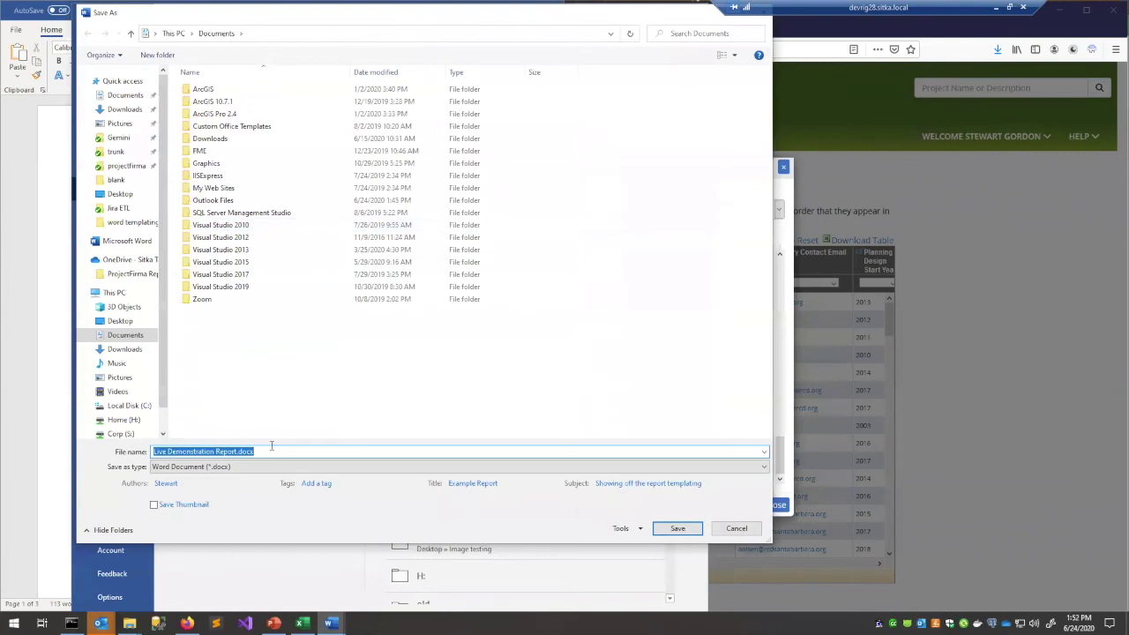
pyautogui.click(120, 193)
pyautogui.doubleClick(231, 102)
pyautogui.click(190, 467)
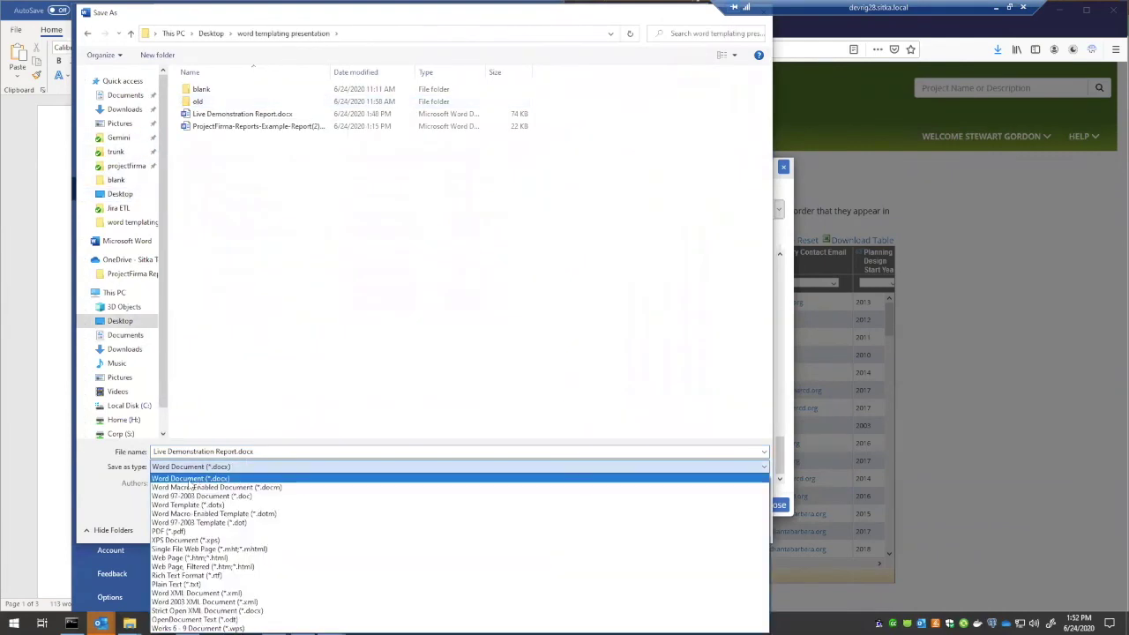
pyautogui.click(189, 531)
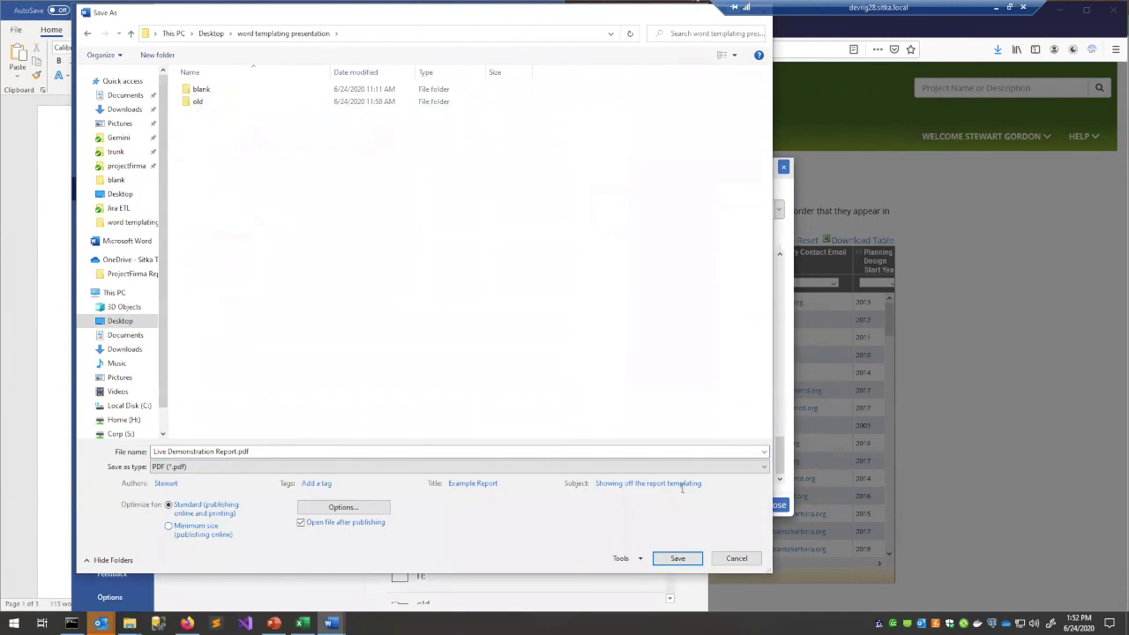
pyautogui.click(677, 558)
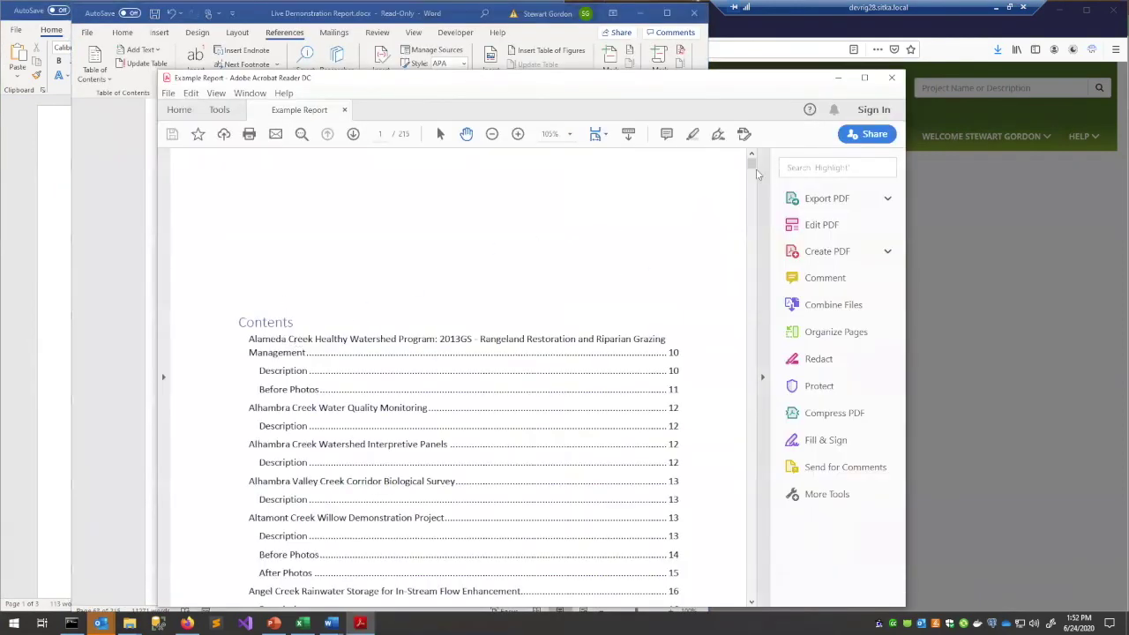
# - Follow the Alhambra Creek Water Quality Monitoring entry in the exported PDF's table of contents to its project section
pyautogui.scroll(-1, 540, 275)
pyautogui.scroll(-5, 394, 285)
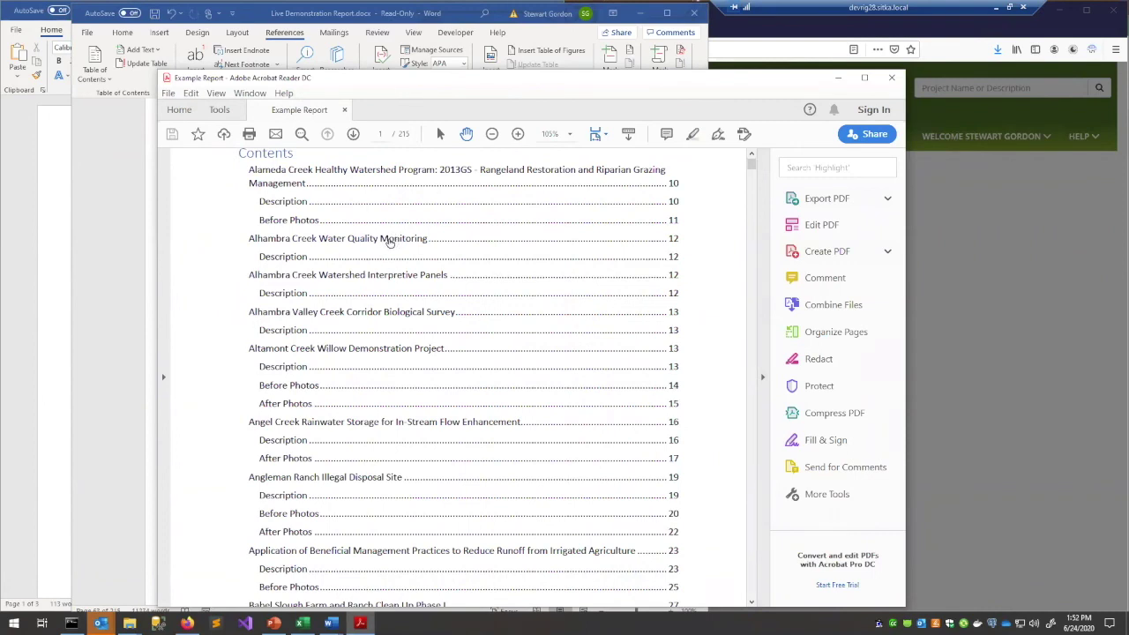
pyautogui.click(389, 240)
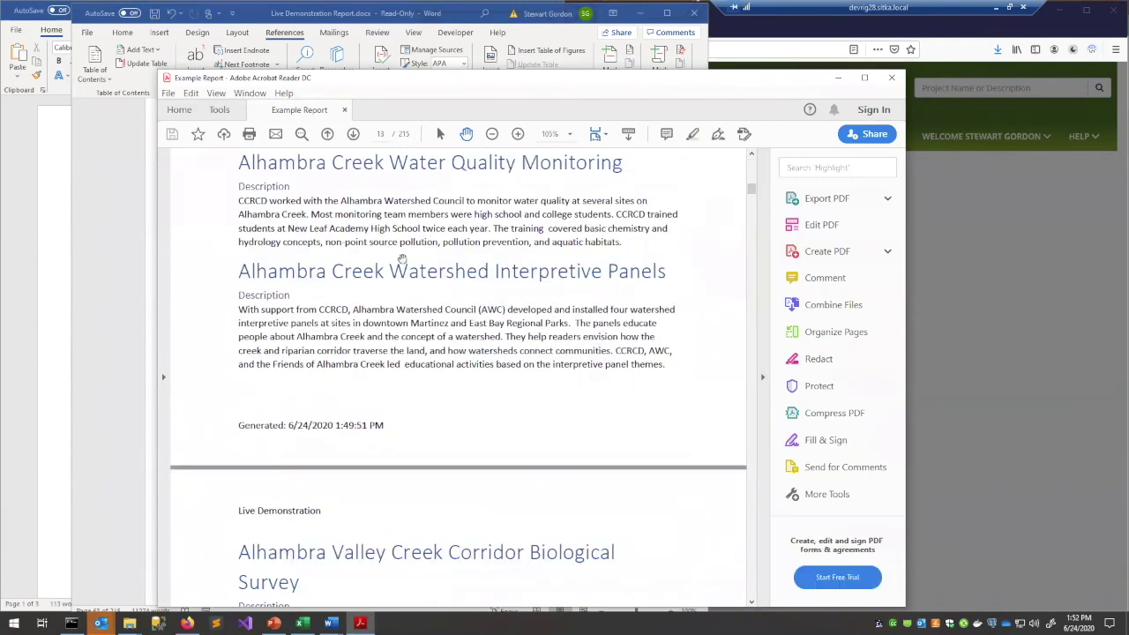
# - Return to the contents, follow the Before Photos entry of the Bodega Goat Ranch Rainwater Catchment Project, view the photo and close the PDF
pyautogui.moveTo(755, 192); pyautogui.dragTo(756, 166)
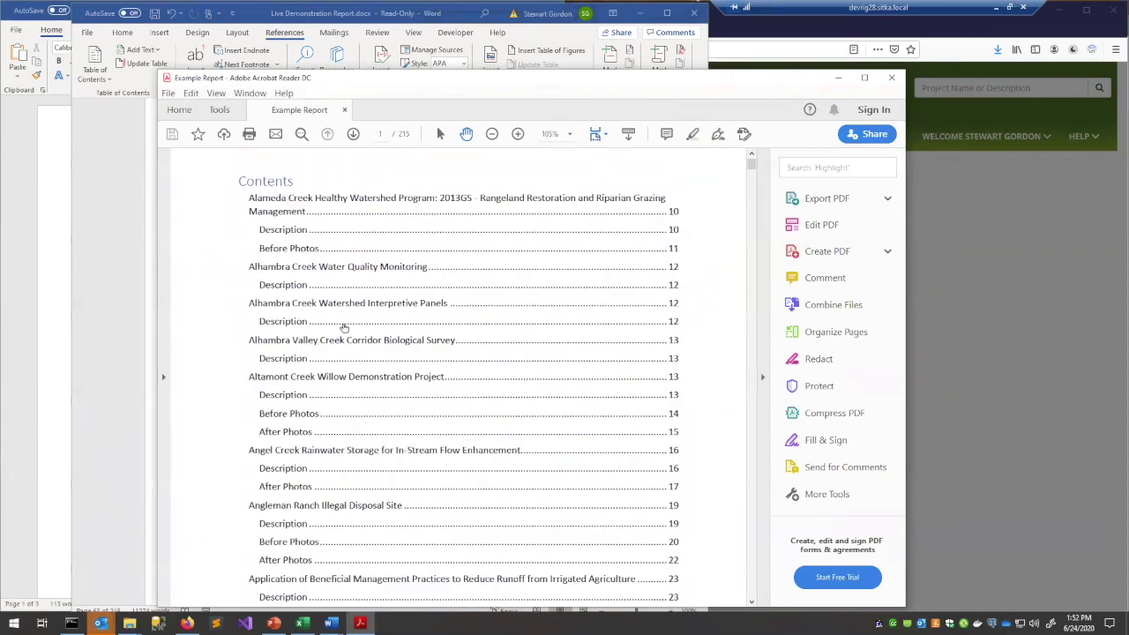
pyautogui.scroll(-10, 362, 333)
pyautogui.scroll(-3, 366, 328)
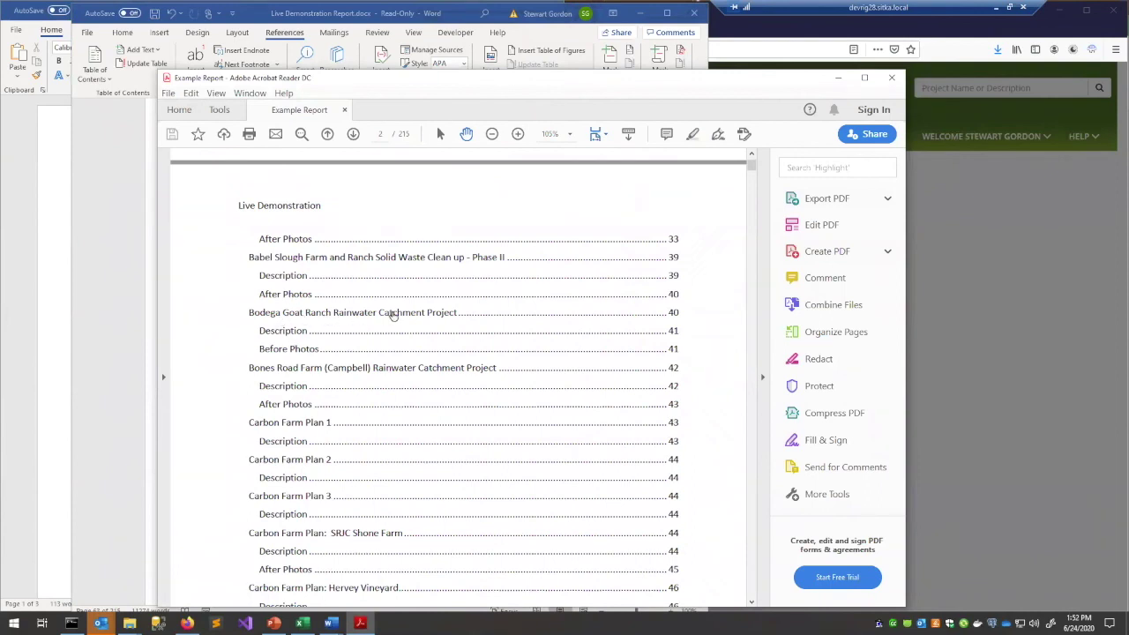
pyautogui.click(304, 352)
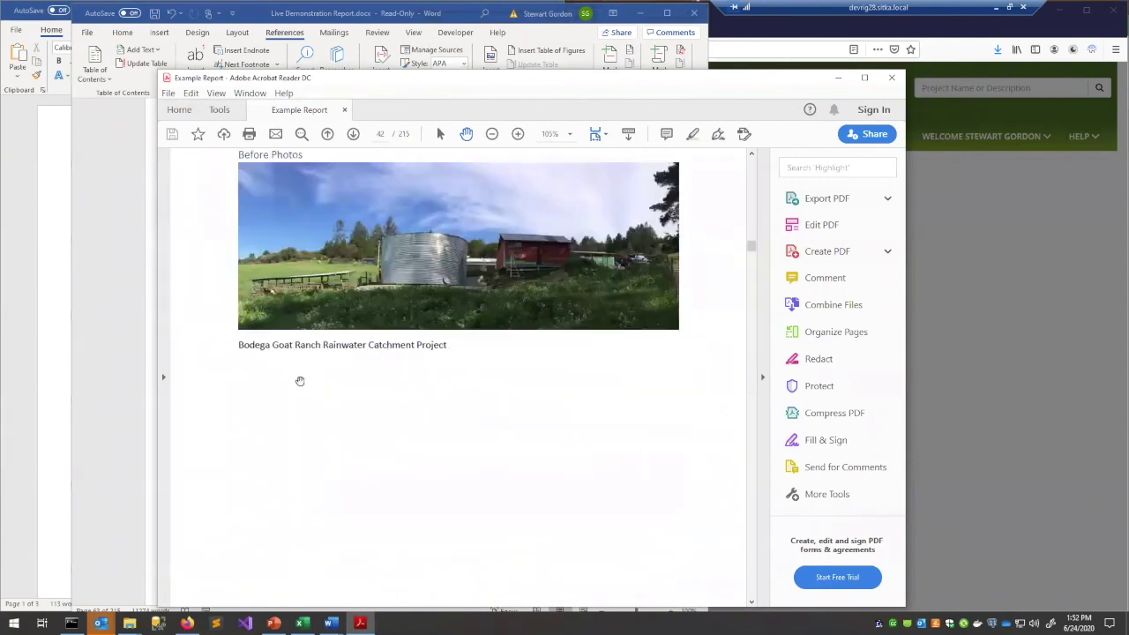
pyautogui.scroll(2, 401, 419)
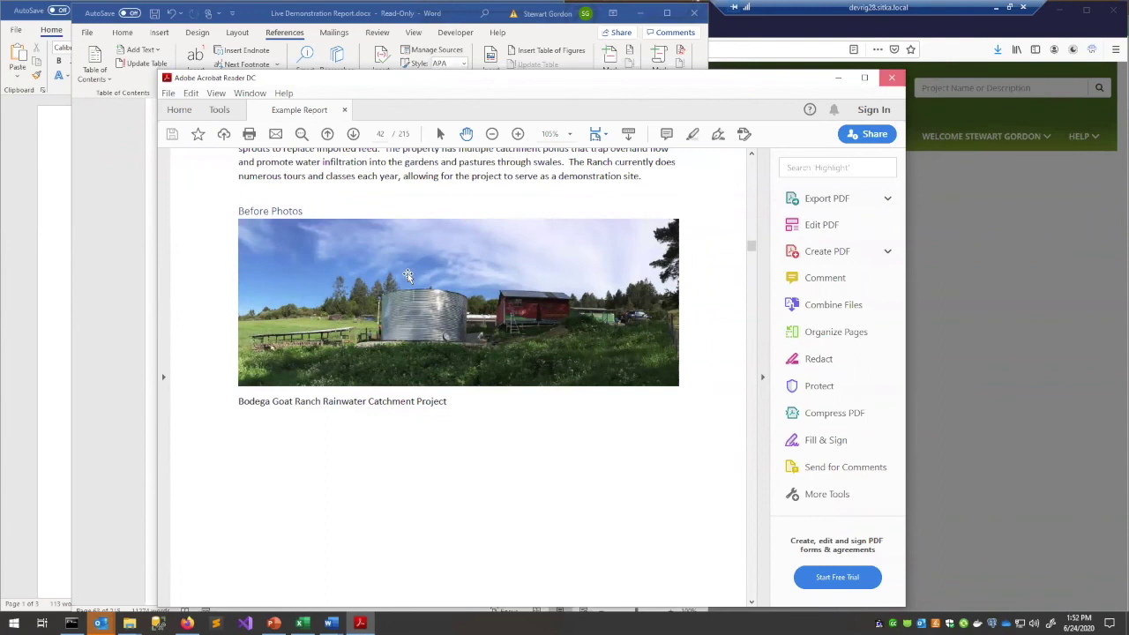
pyautogui.hotkey('ctrl', 'q')
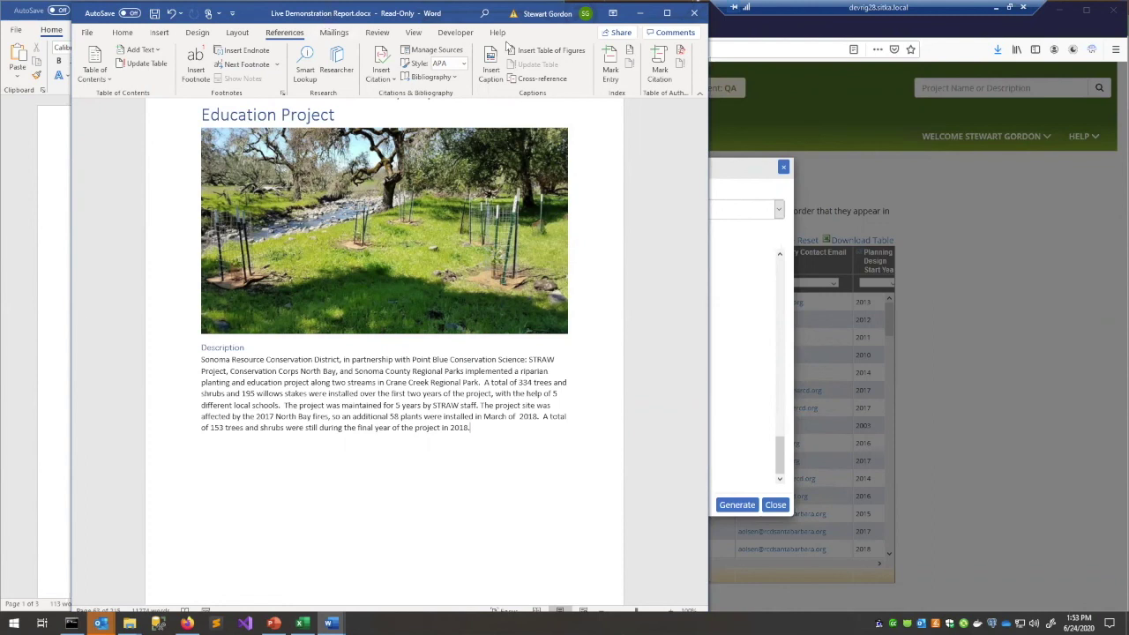
# - Close the generated Live Demonstration Report without saving its changes, and close the Word report template as well
pyautogui.moveTo(296, 20); pyautogui.dragTo(291, 82)
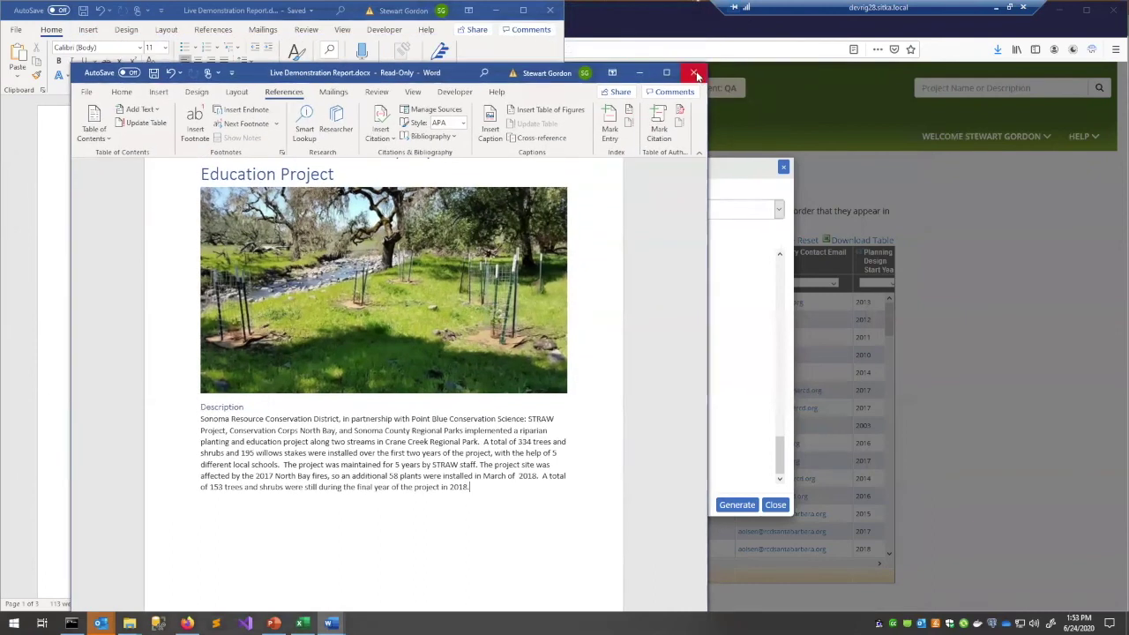
pyautogui.click(693, 72)
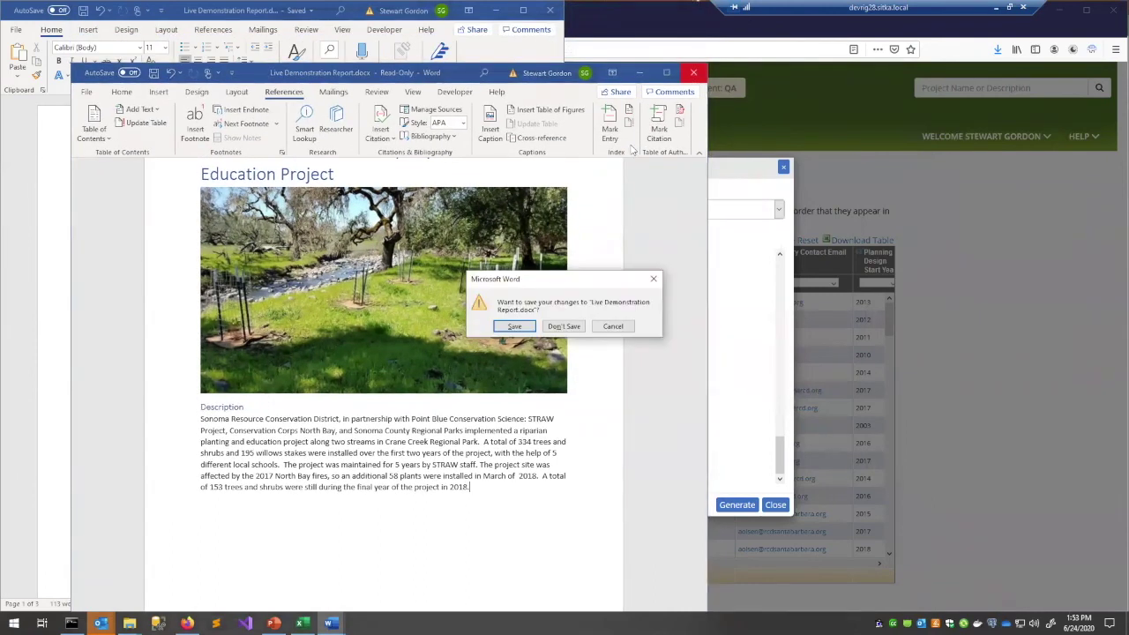
pyautogui.click(561, 325)
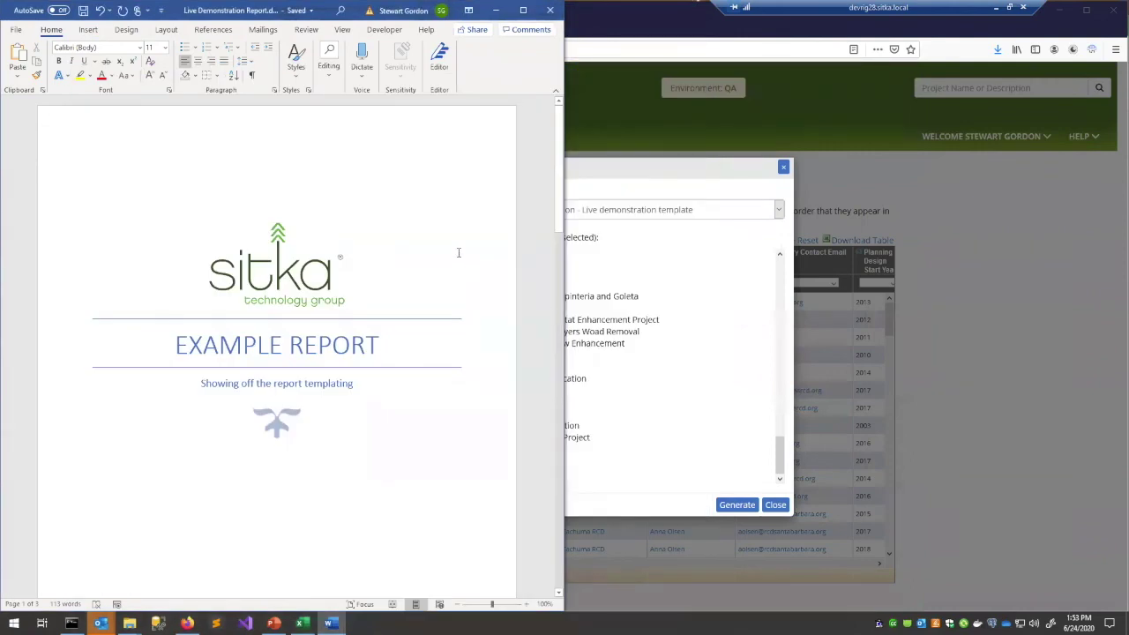
pyautogui.moveTo(273, 10); pyautogui.dragTo(274, 91)
pyautogui.click(666, 89)
# - Switch to the PowerPoint presentation and start the slide show from the current Interactive Demo slide
pyautogui.click(273, 622)
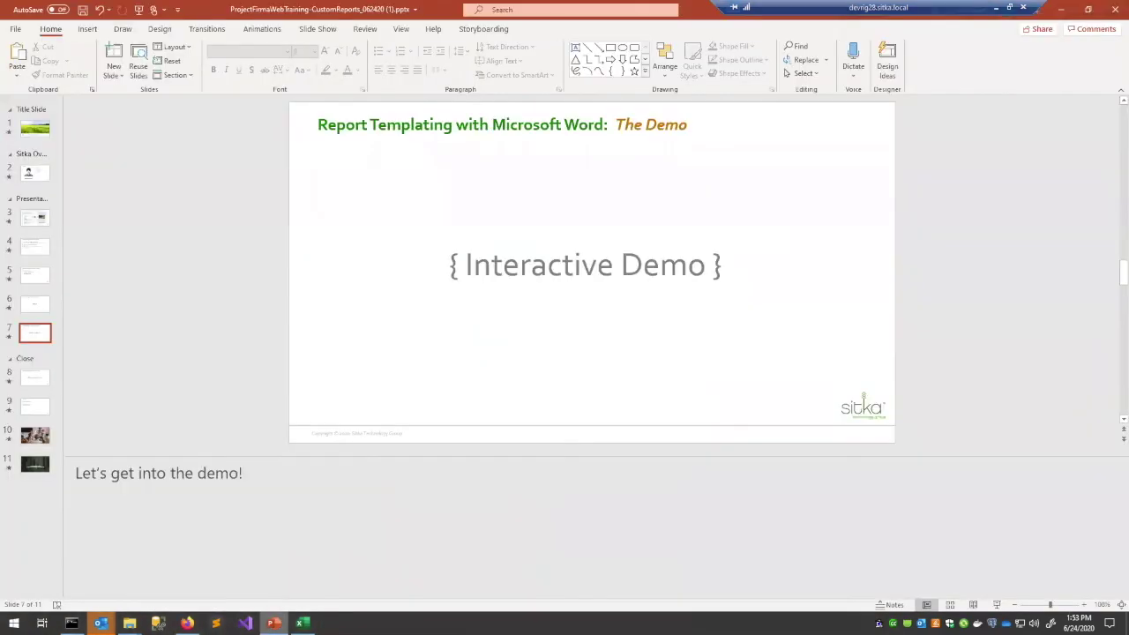
pyautogui.hotkey('shift', 'F5')
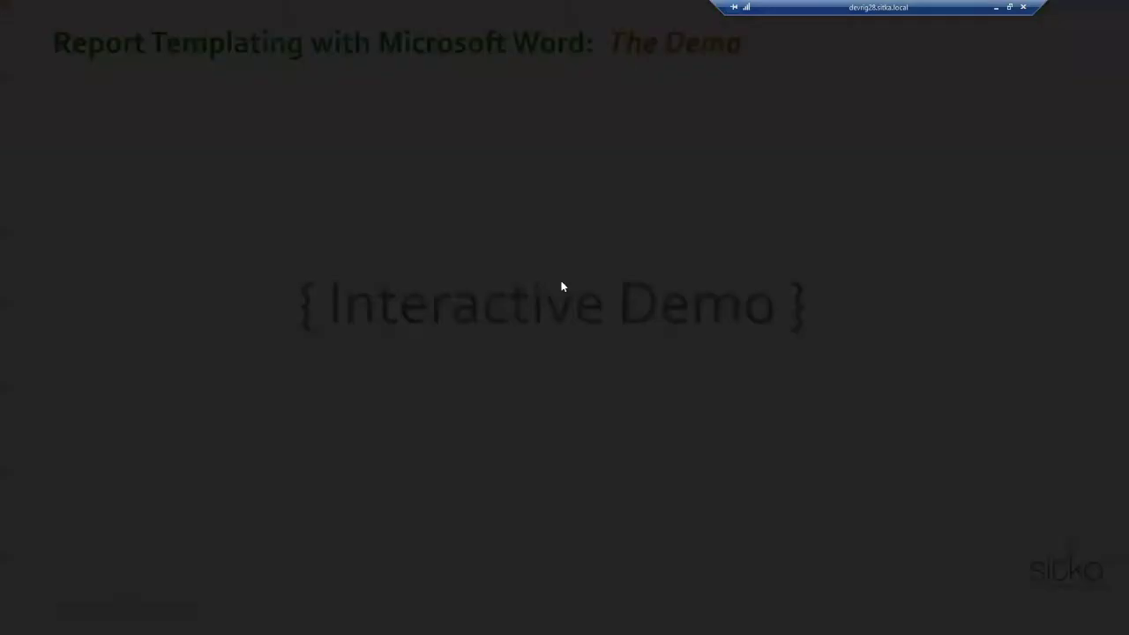